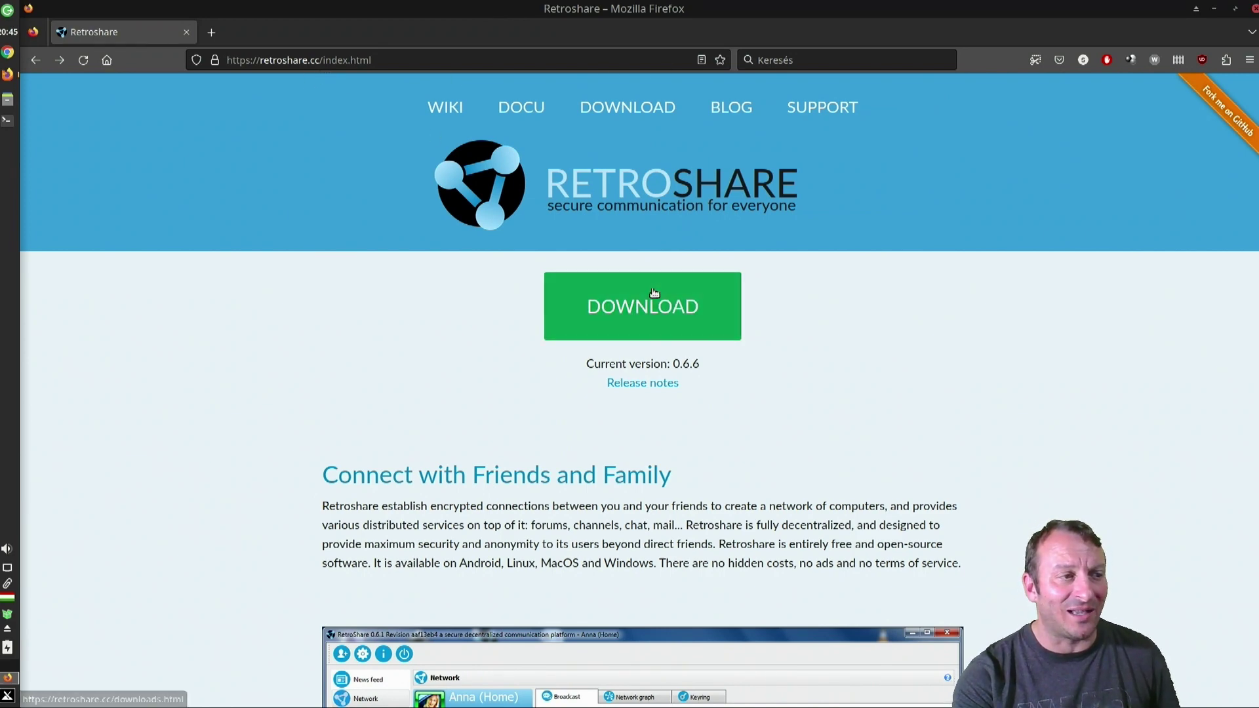
Look over the Retroshare home page down to the "Connect with Friends and Family" section
scroll(728, 290, down, 2)
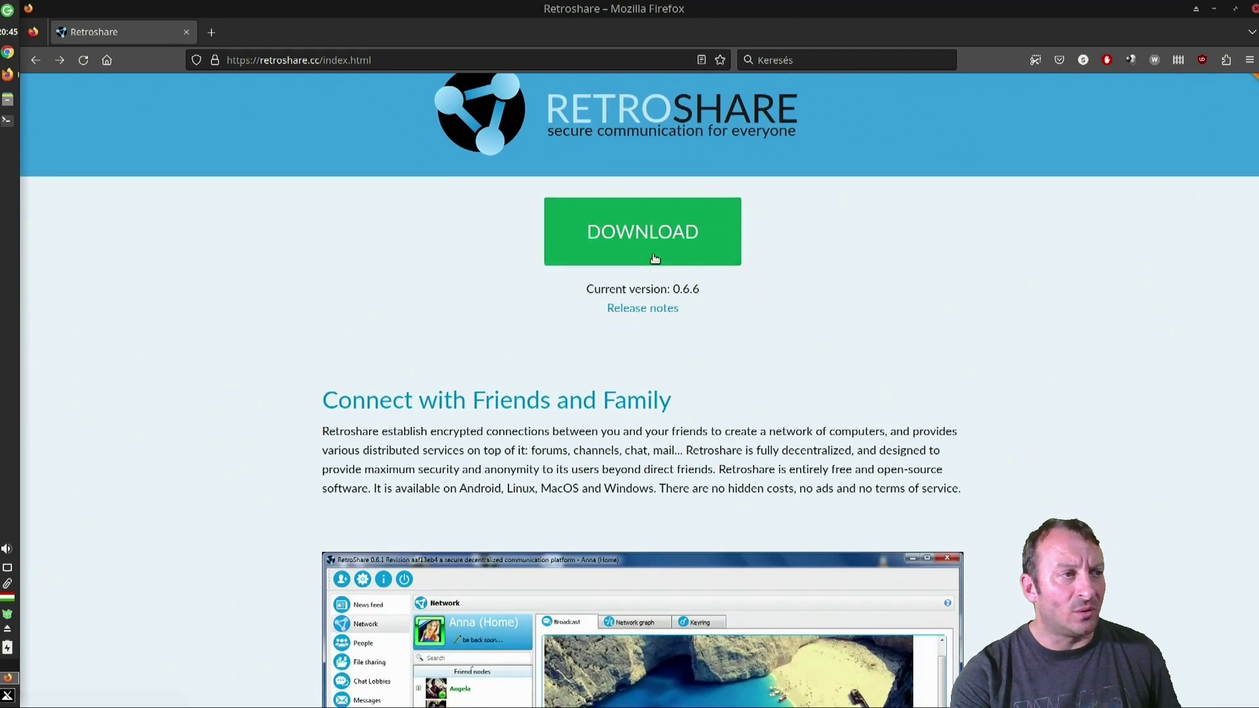
scroll(558, 316, up, 2)
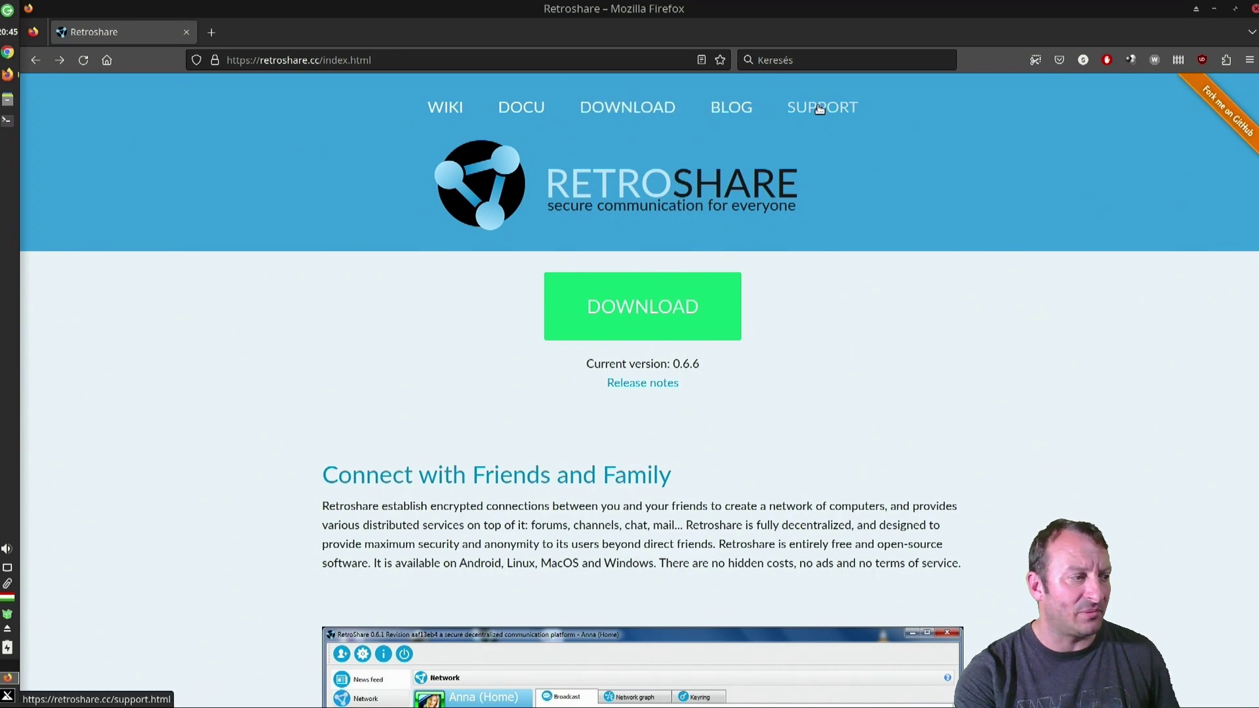
scroll(450, 357, down, 4)
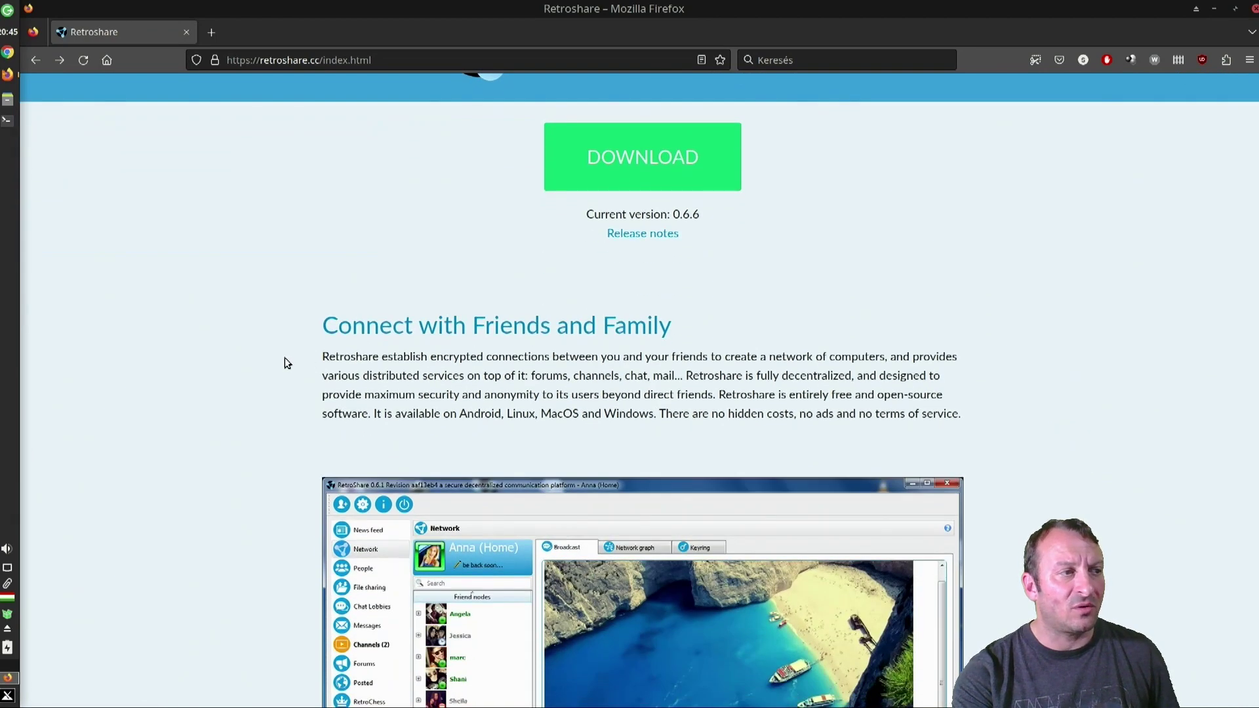
scroll(284, 358, down, 4)
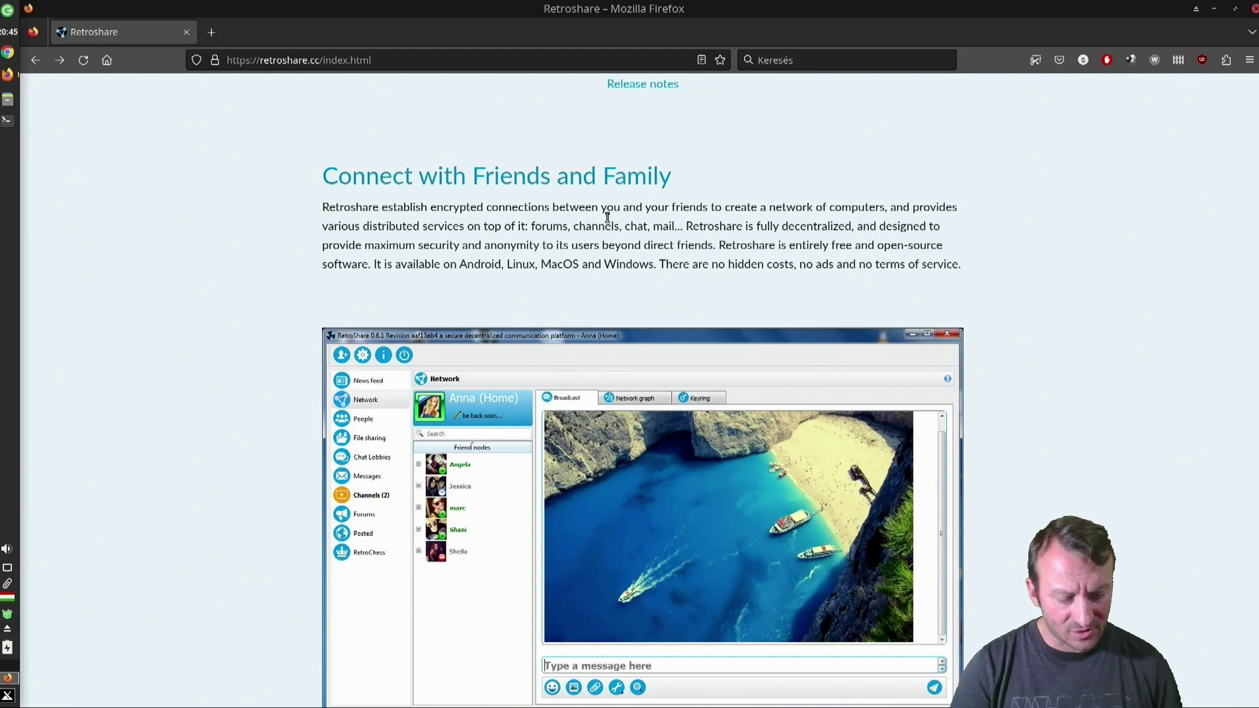
Search Google for "fediverse" in a new browser window and open the "To the Fediverse!" result
key(ctrl+n)
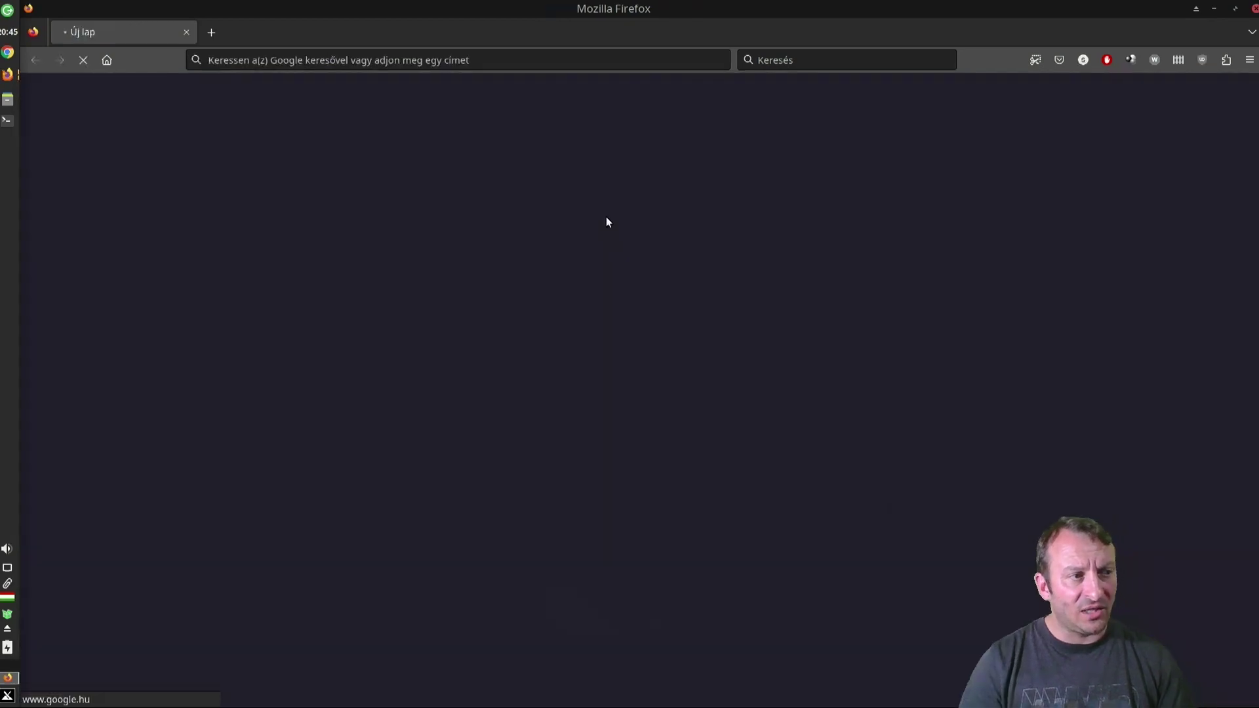
text(fedi)
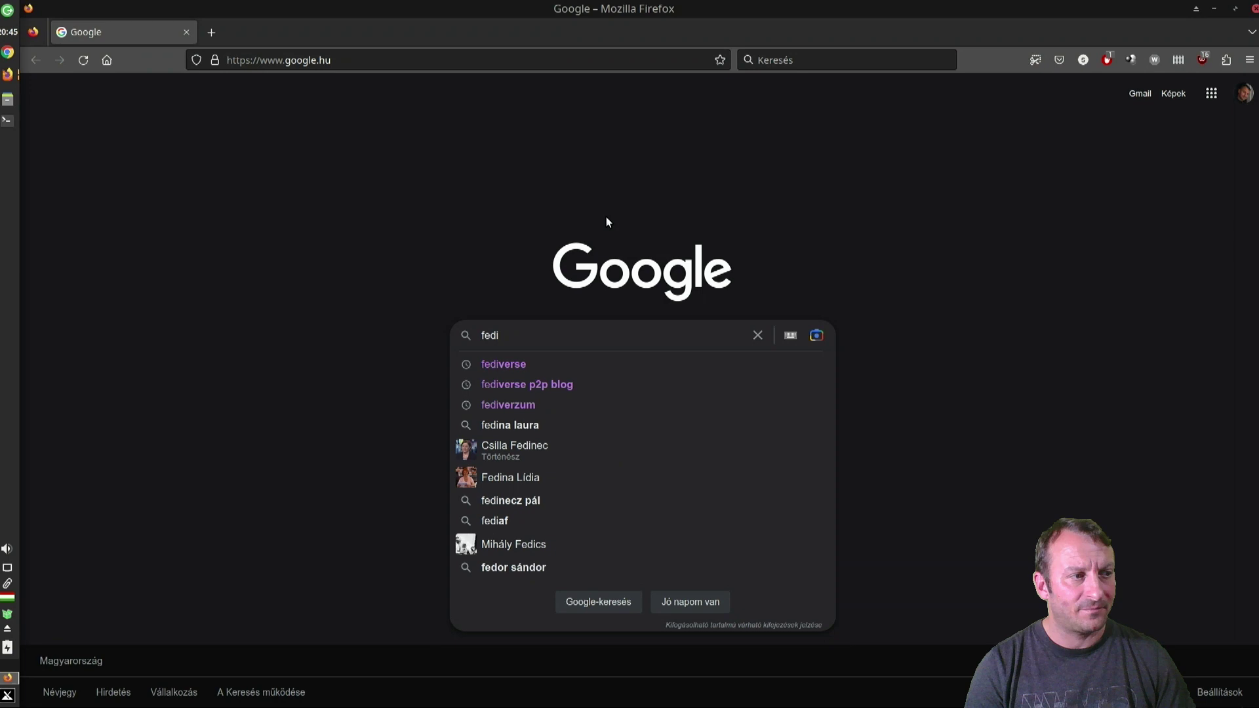
key(Down)
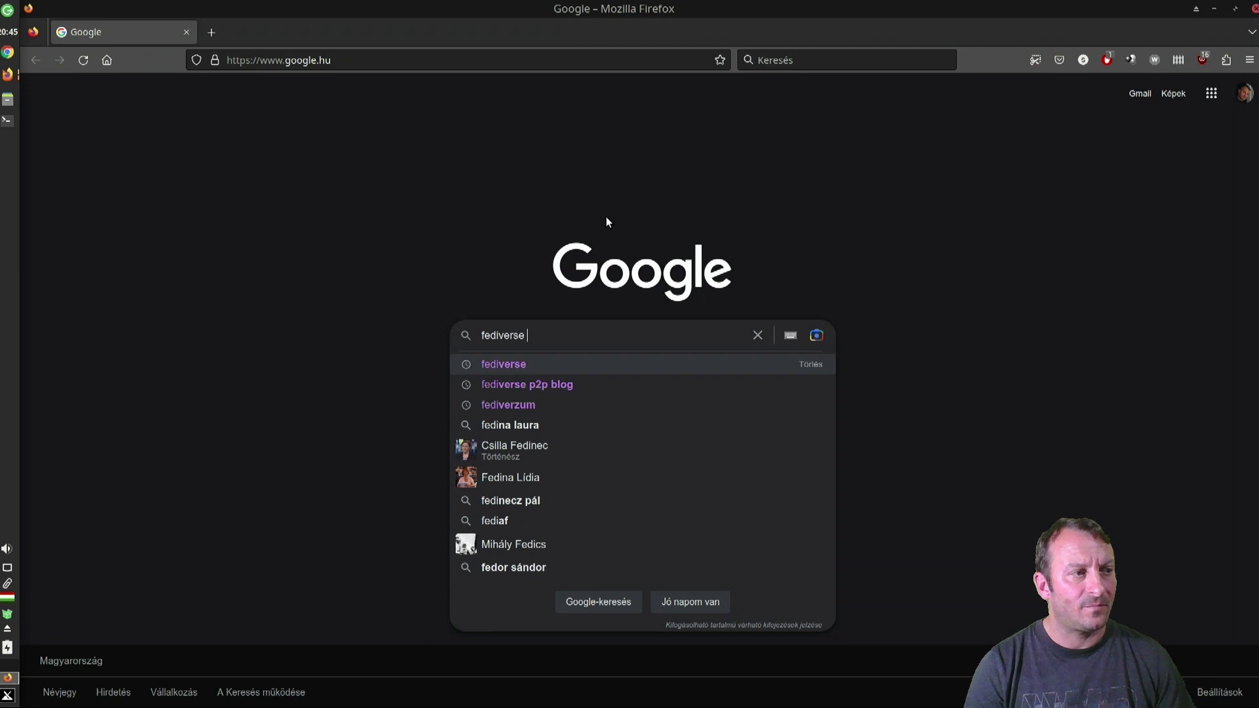
key(Return)
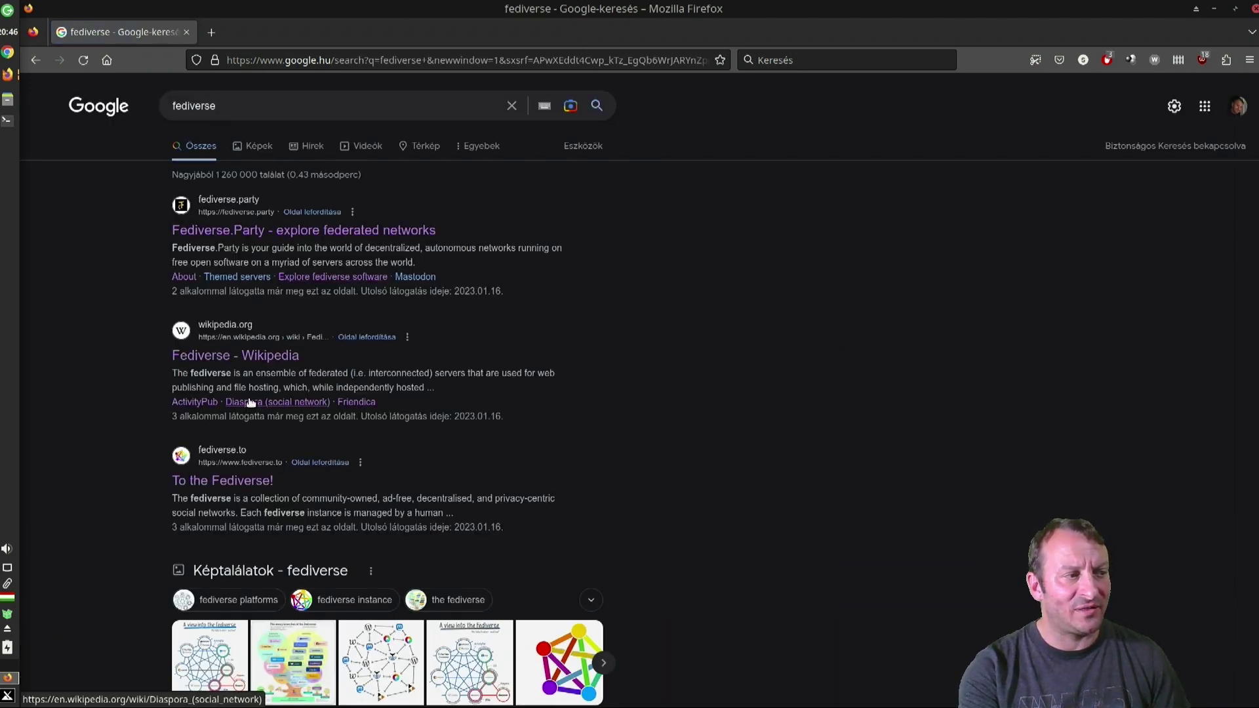
click(228, 475)
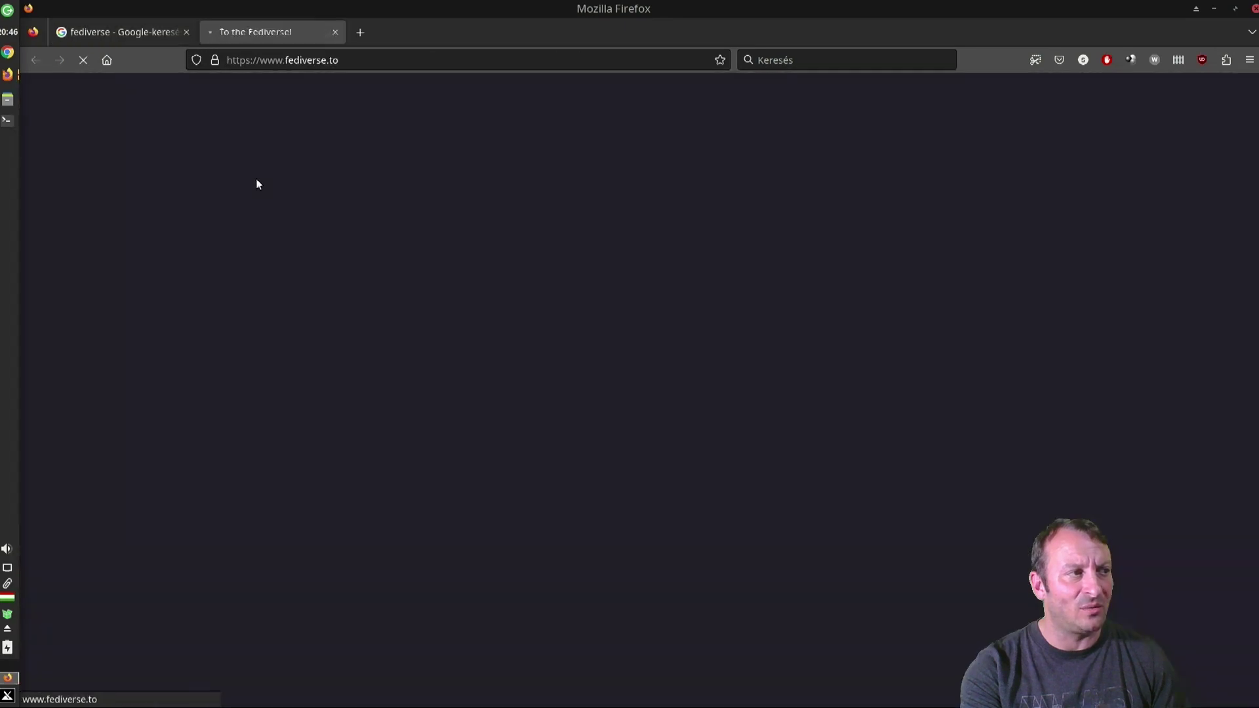
Examine the newest, biggest and English-language instance listings on fediverse.to, and close that page
scroll(278, 388, down, 6)
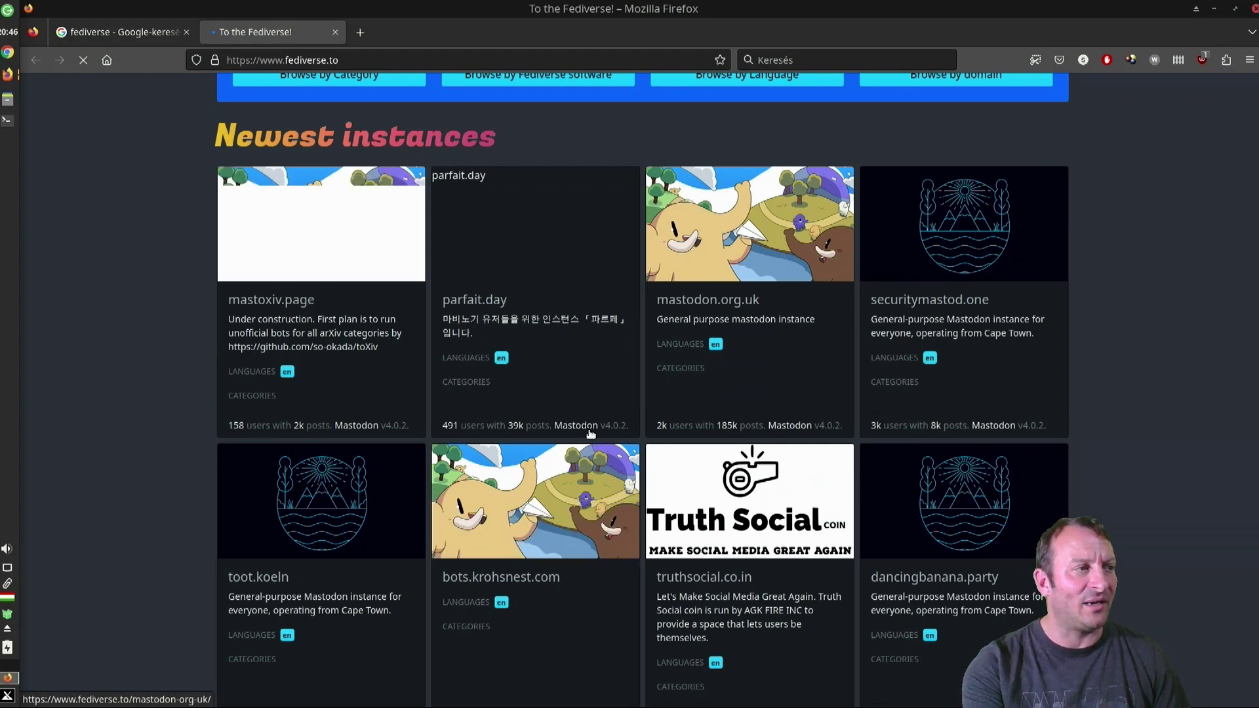
scroll(427, 394, up, 3)
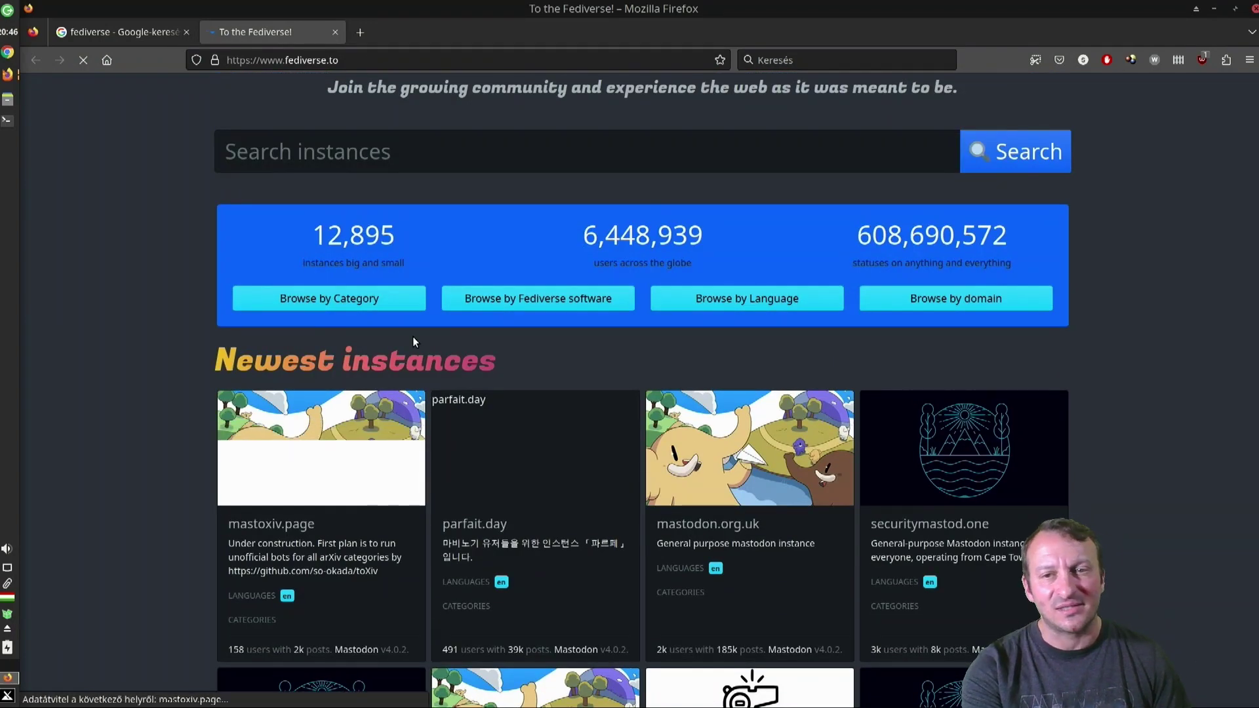
scroll(396, 358, down, 3)
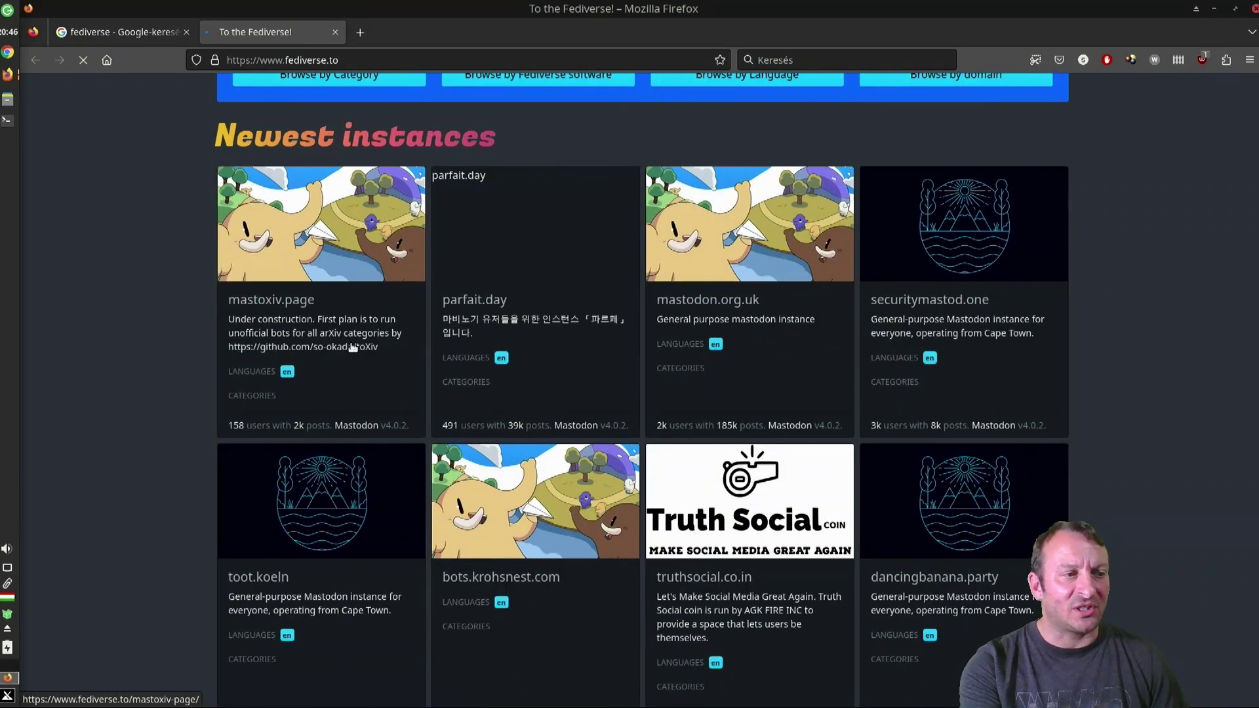
scroll(353, 348, down, 5)
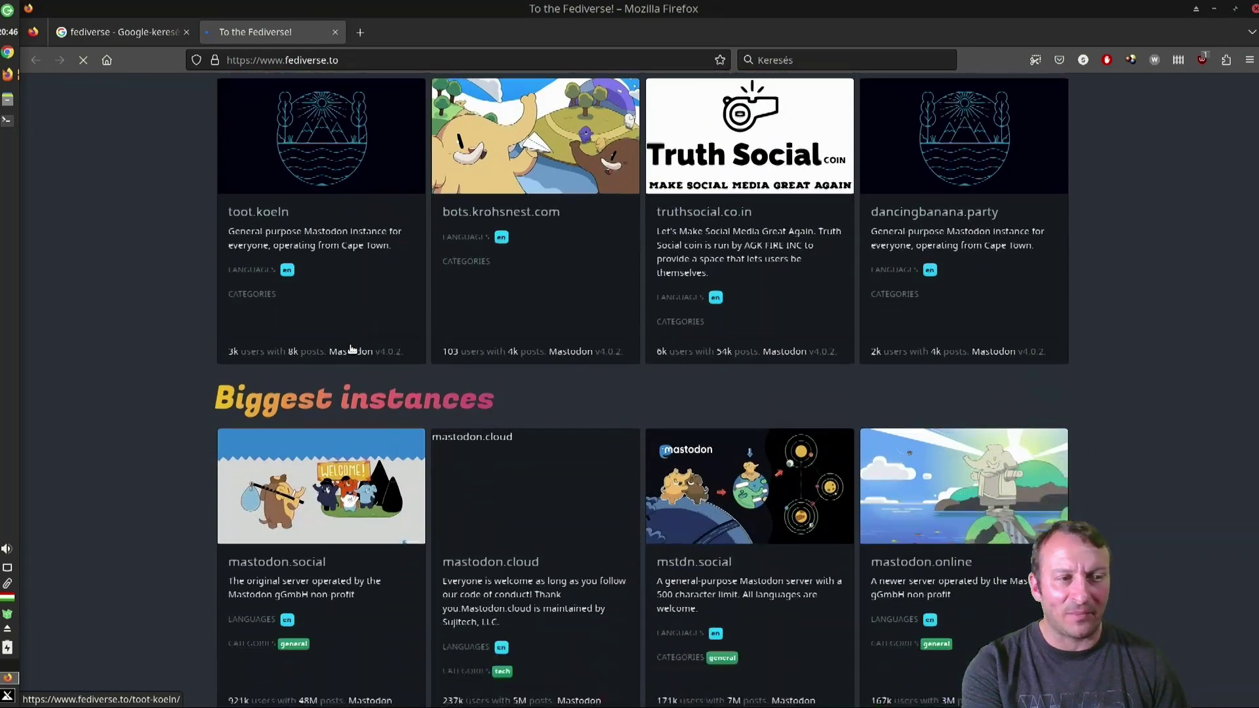
scroll(352, 349, down, 3)
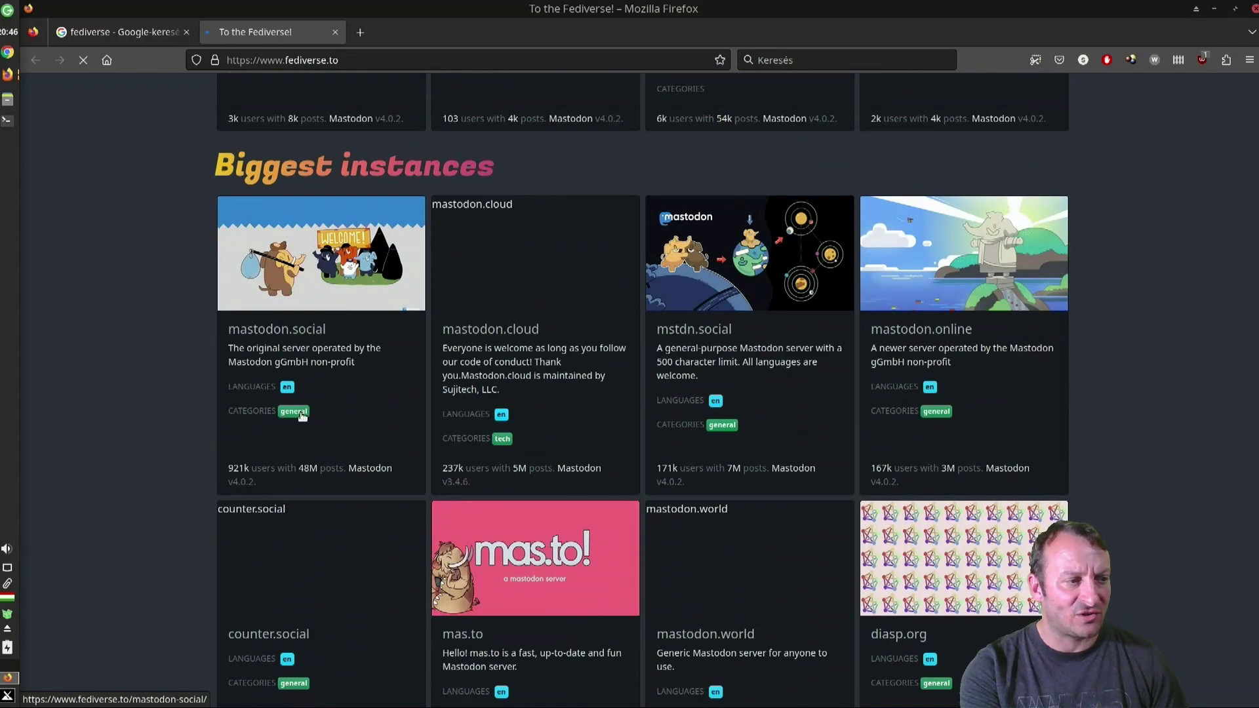
scroll(302, 414, down, 8)
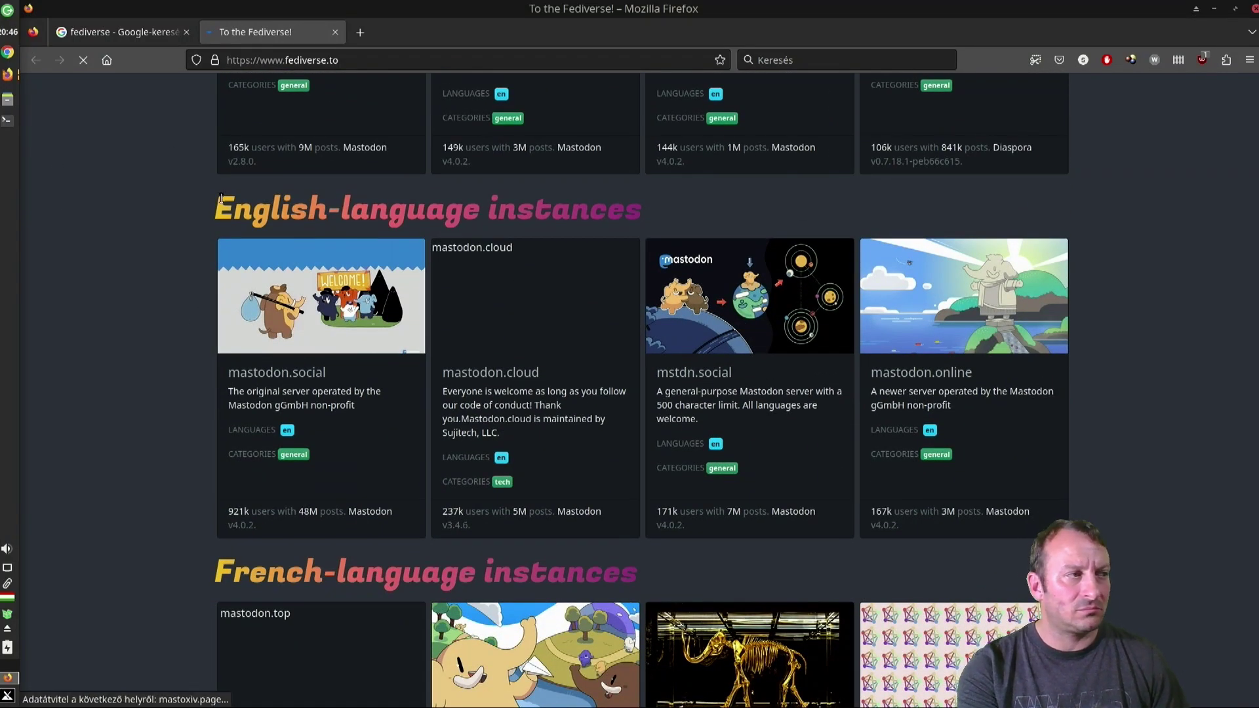
scroll(171, 253, up, 3)
scroll(170, 272, up, 3)
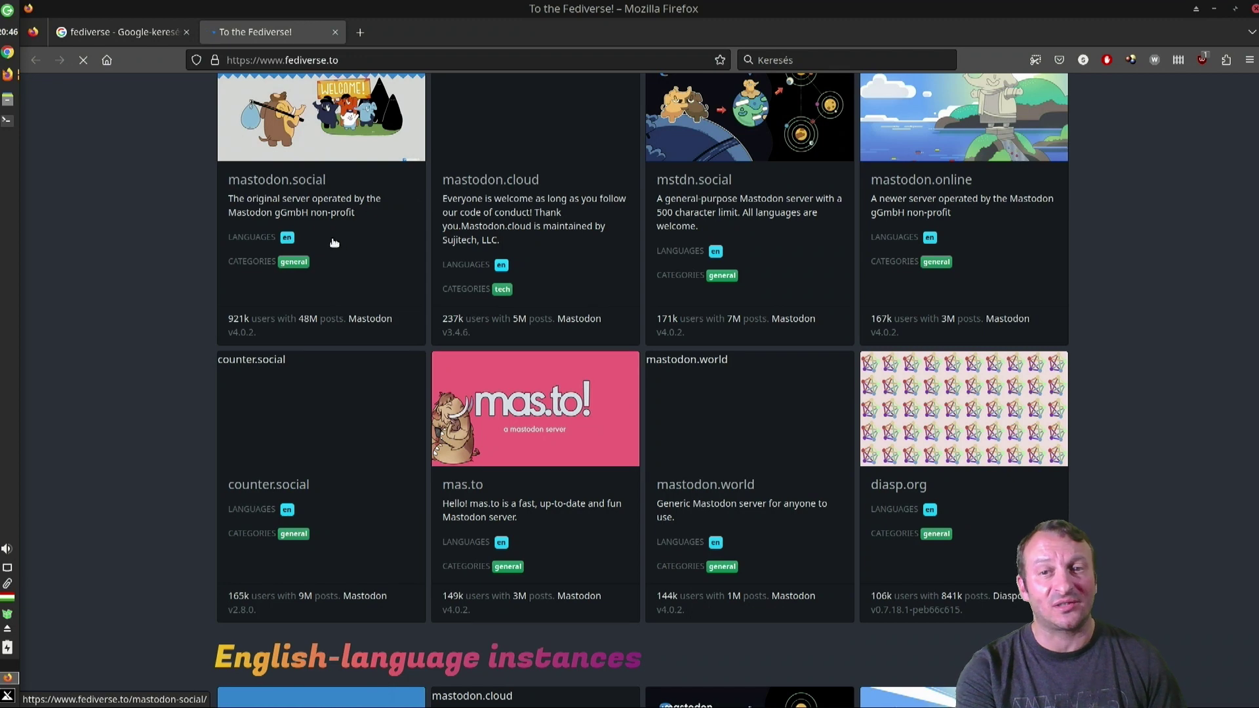
scroll(371, 367, up, 2)
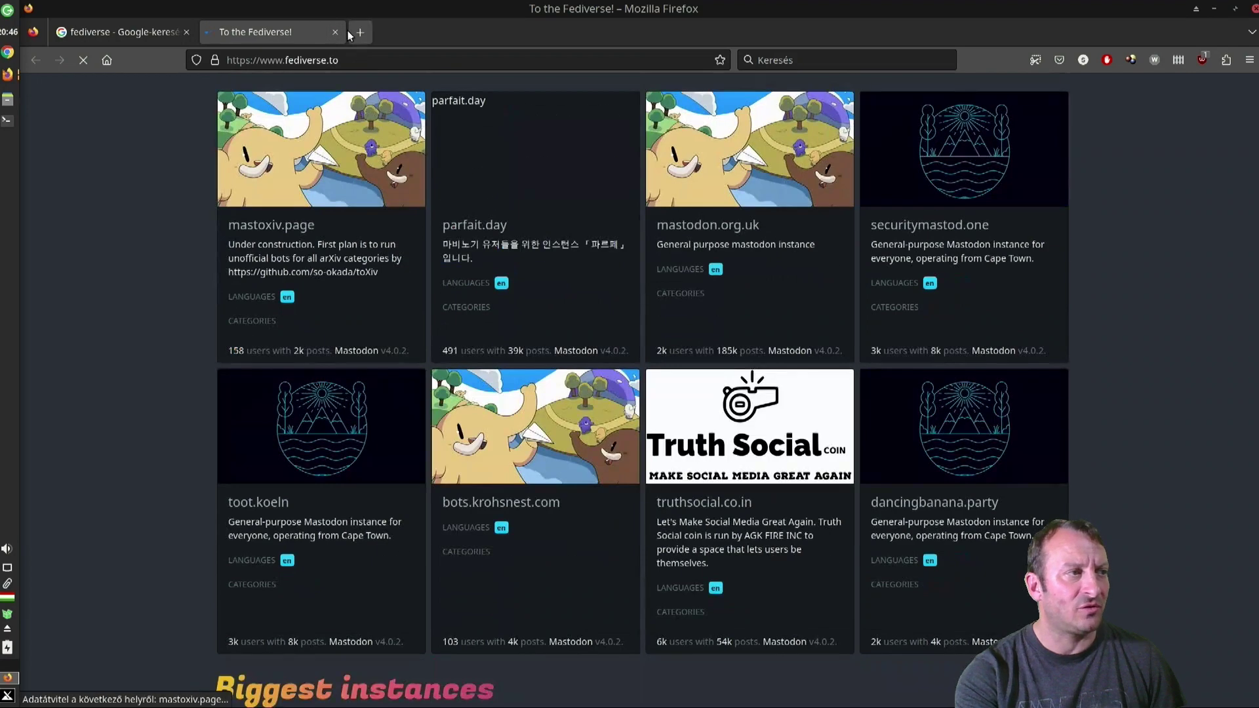
click(334, 33)
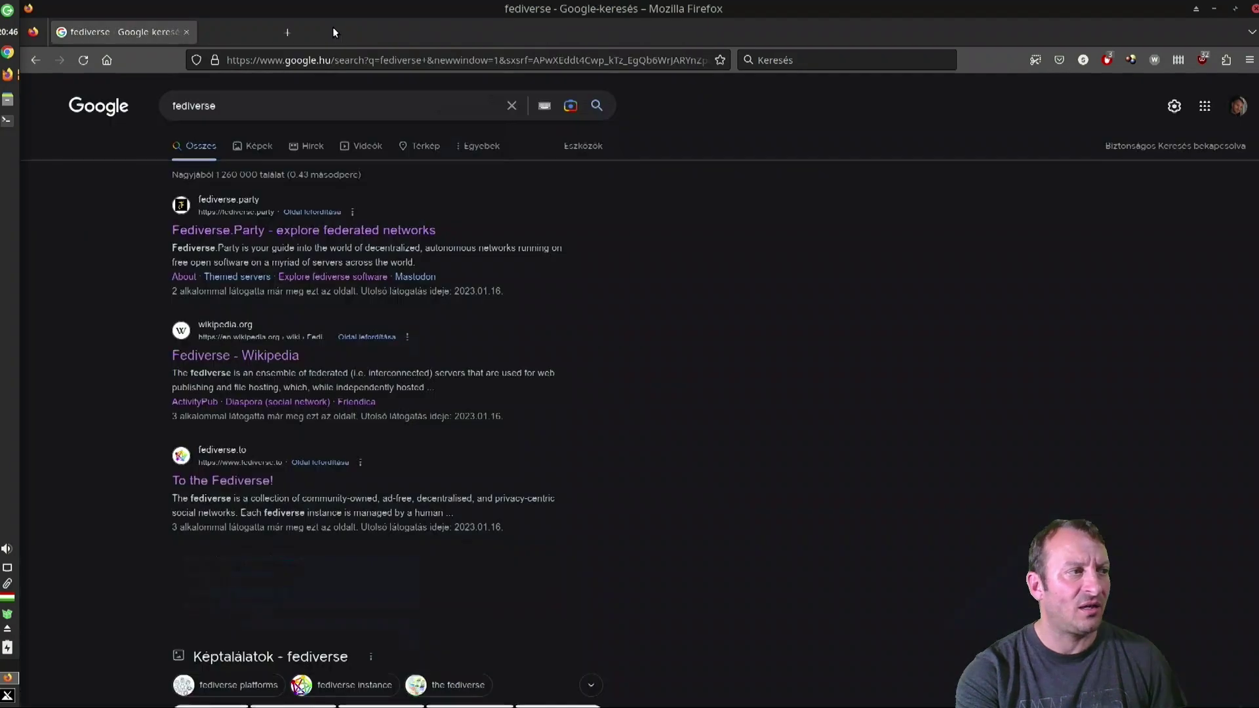
Open Fediverse.Party from the search results and preview the descriptions of networks such as Funkwhale, Mastodon and Pixelfed on its map
click(237, 230)
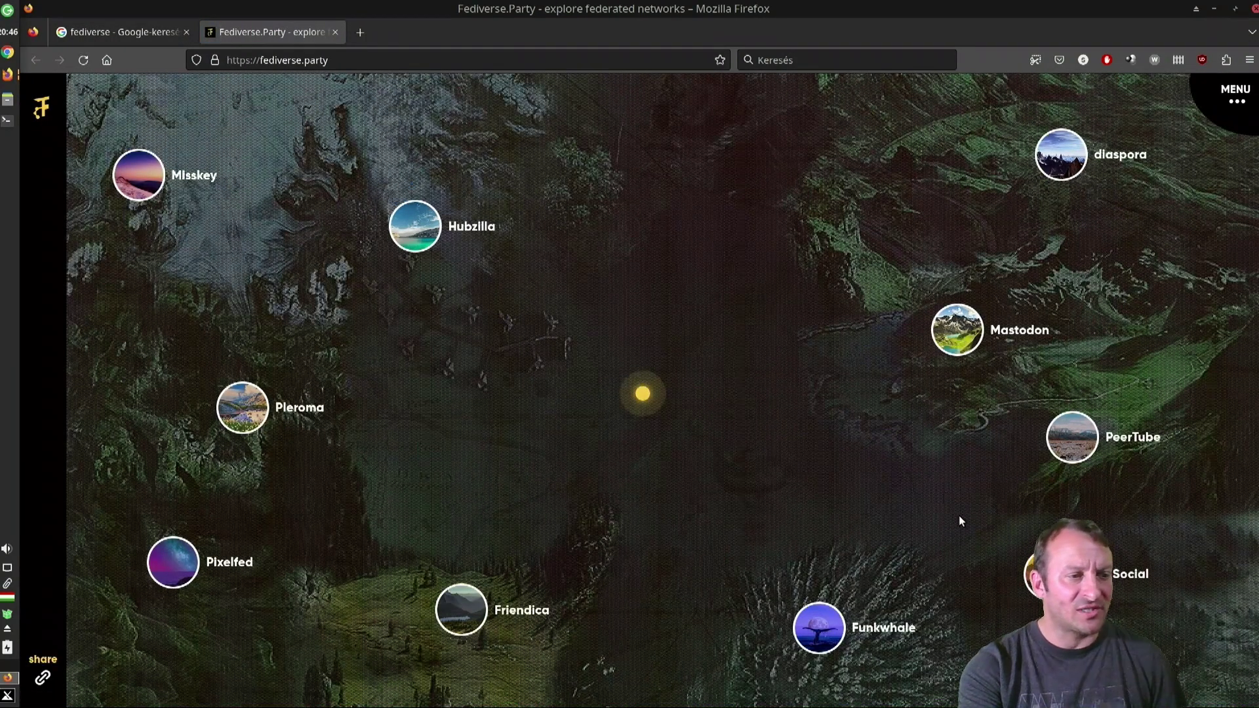
mouse_move(861, 631)
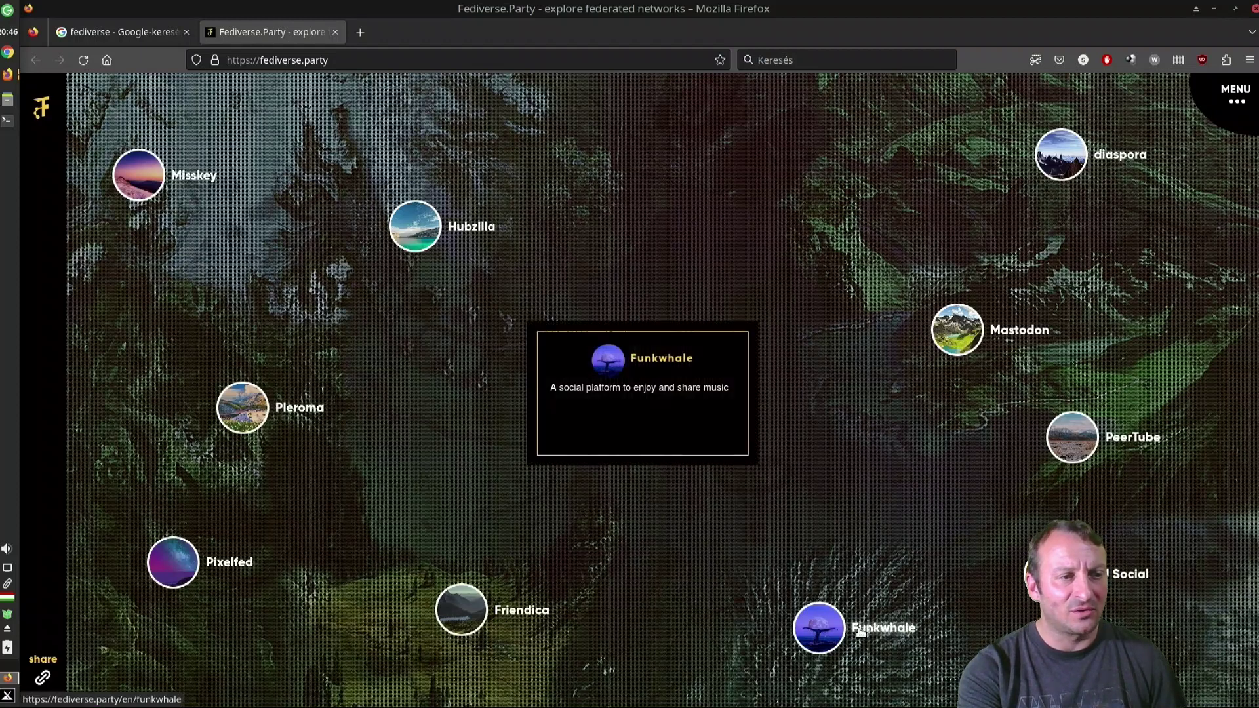
mouse_move(1114, 391)
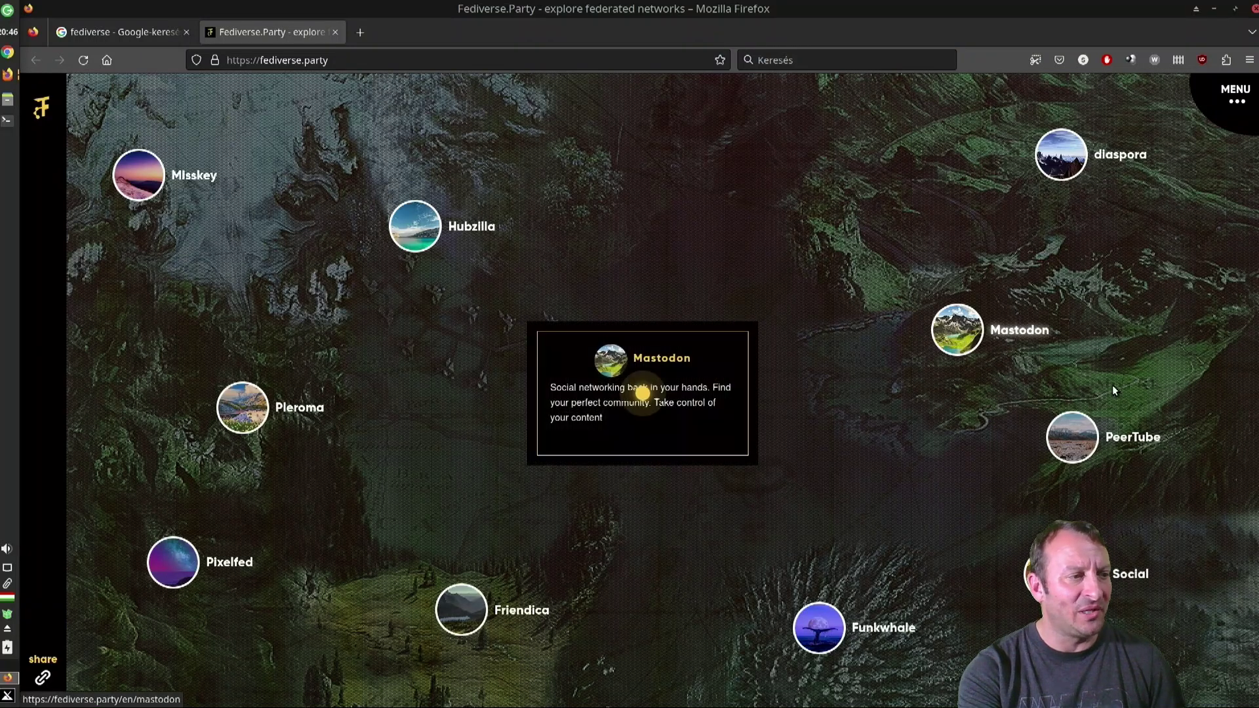
mouse_move(493, 620)
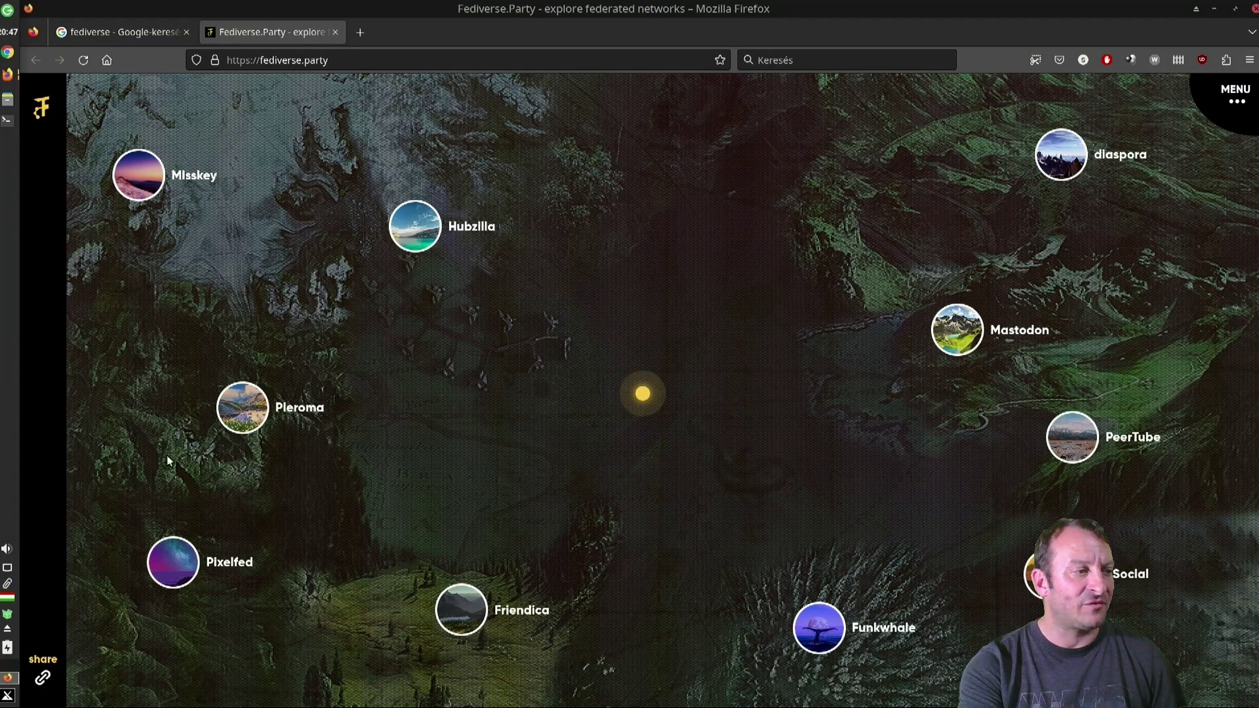
mouse_move(173, 564)
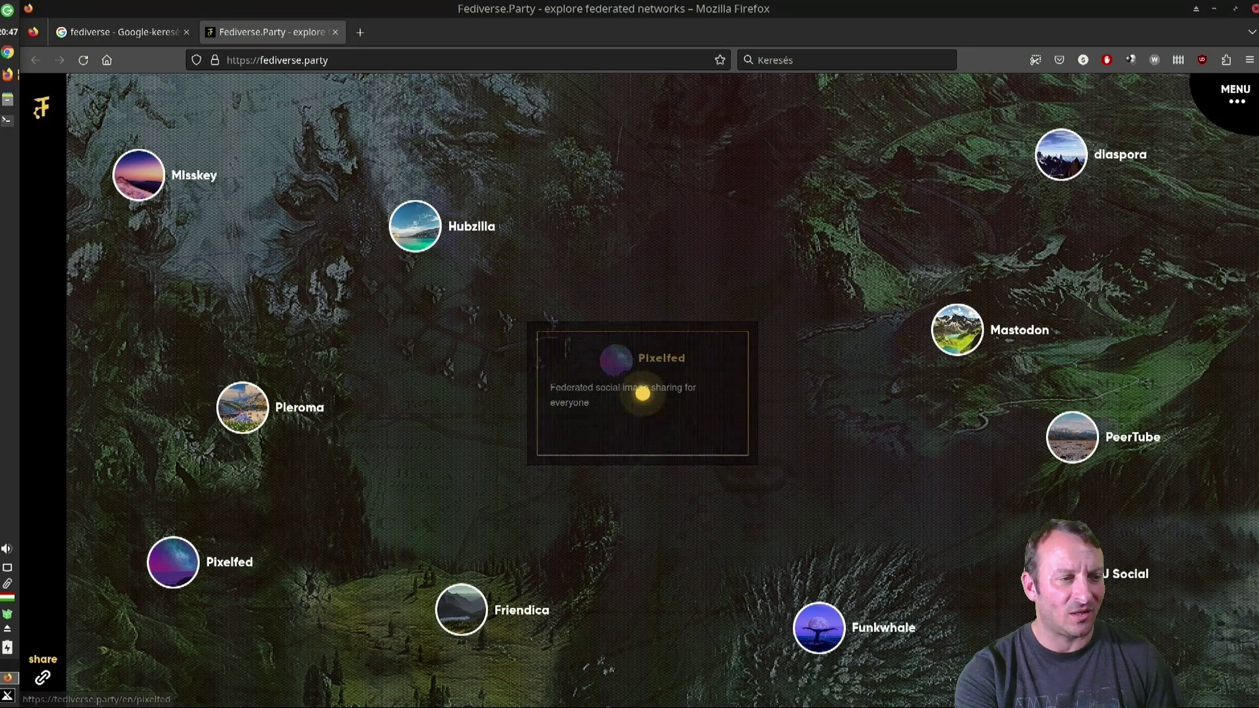
Open the Funkwhale page on Fediverse.Party and review its Overview details and World section
click(825, 634)
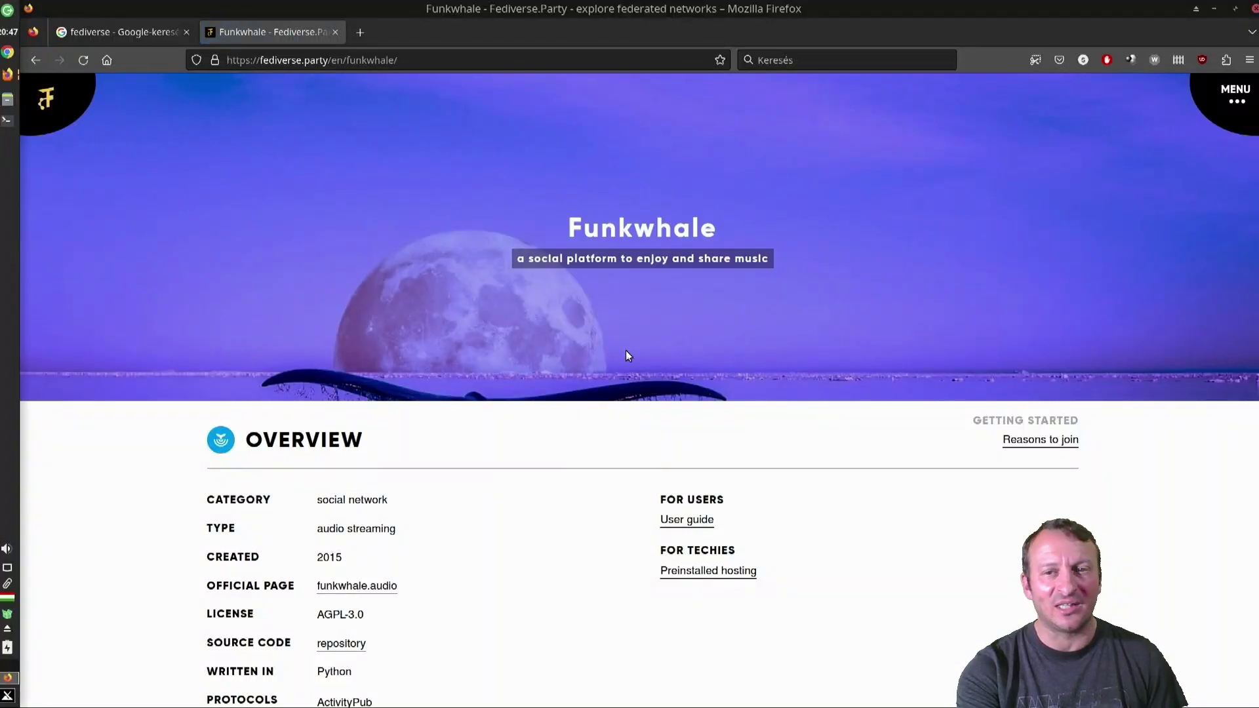
scroll(709, 377, down, 2)
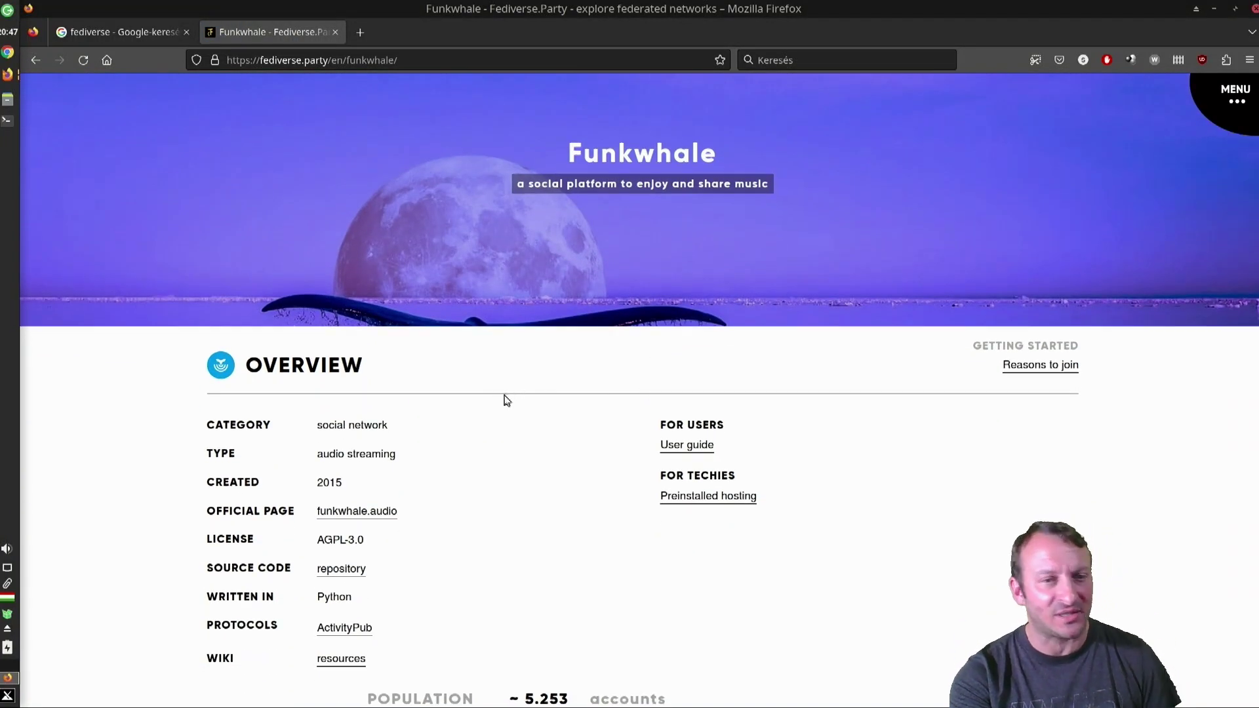
scroll(507, 398, down, 6)
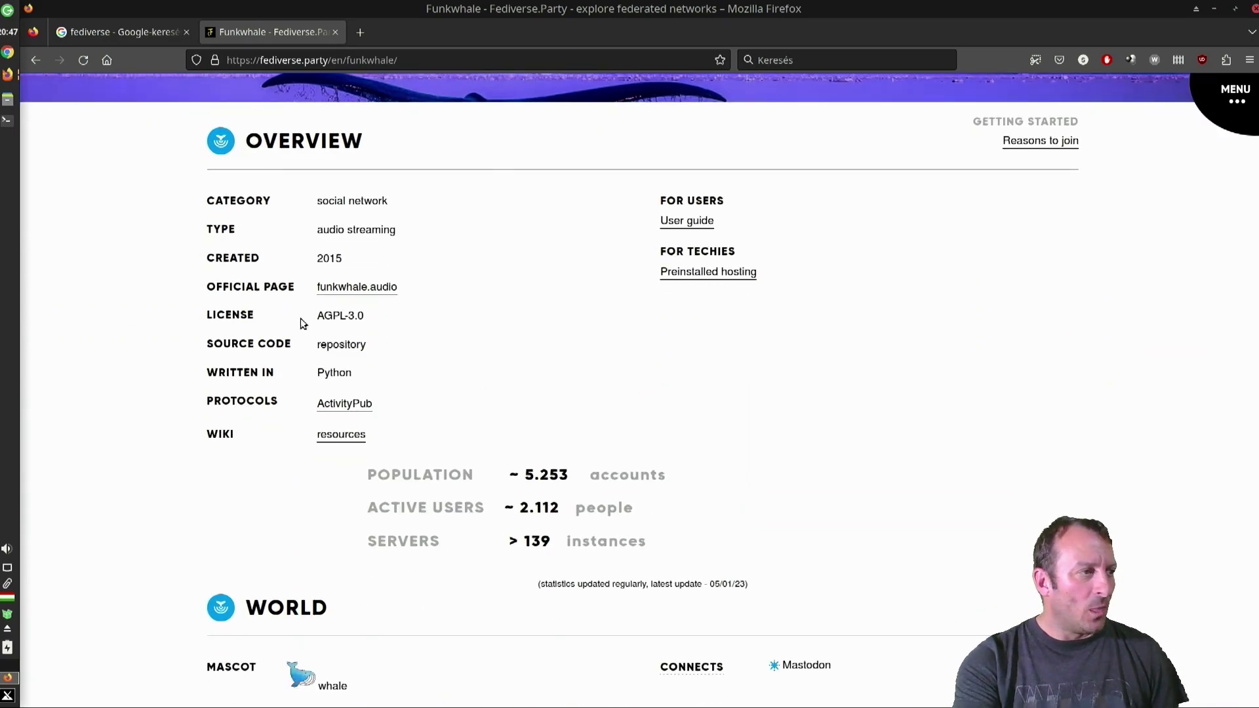
scroll(505, 442, down, 4)
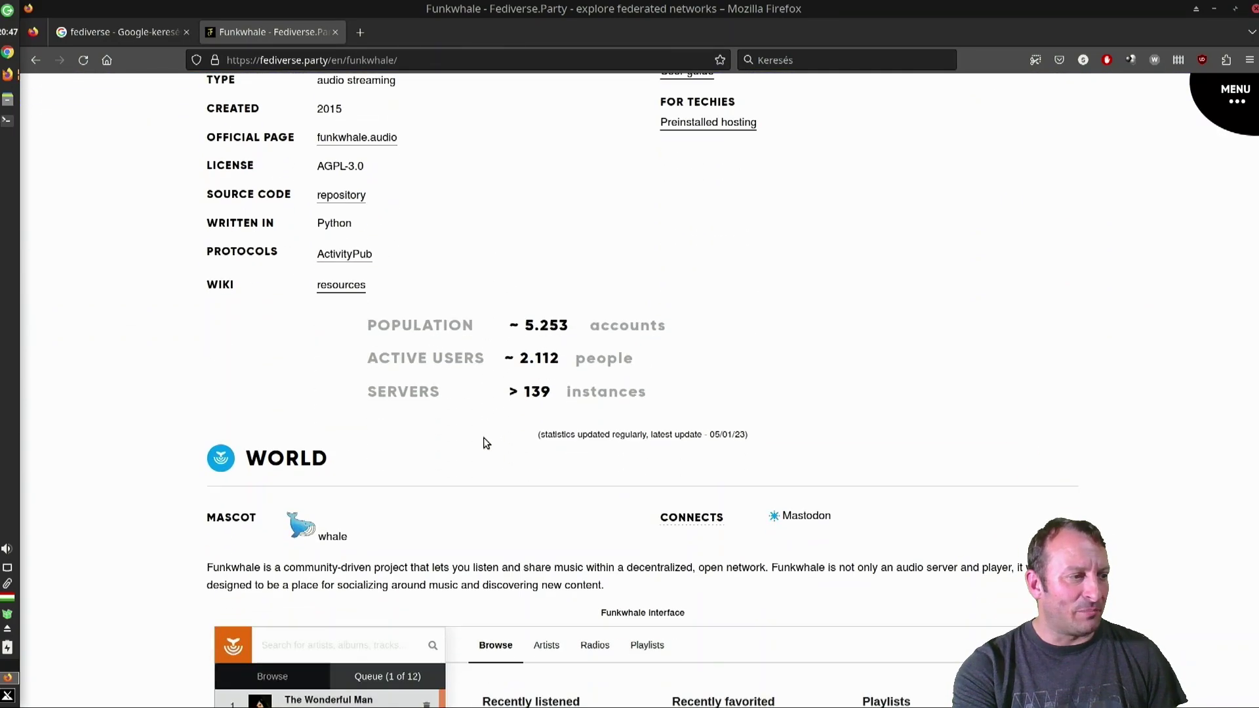
scroll(321, 446, down, 8)
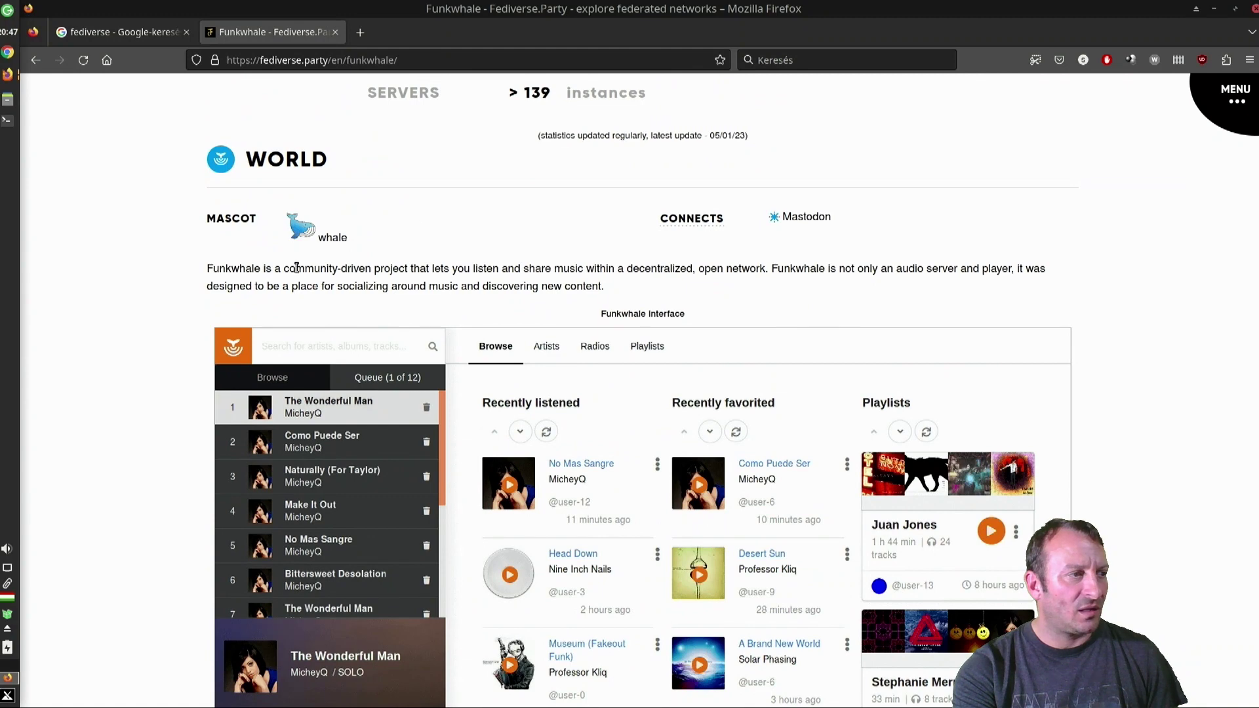
Highlight phrases in Funkwhale's World description about listening to and sharing music within a decentralized, open network
drag(322, 269, 761, 262)
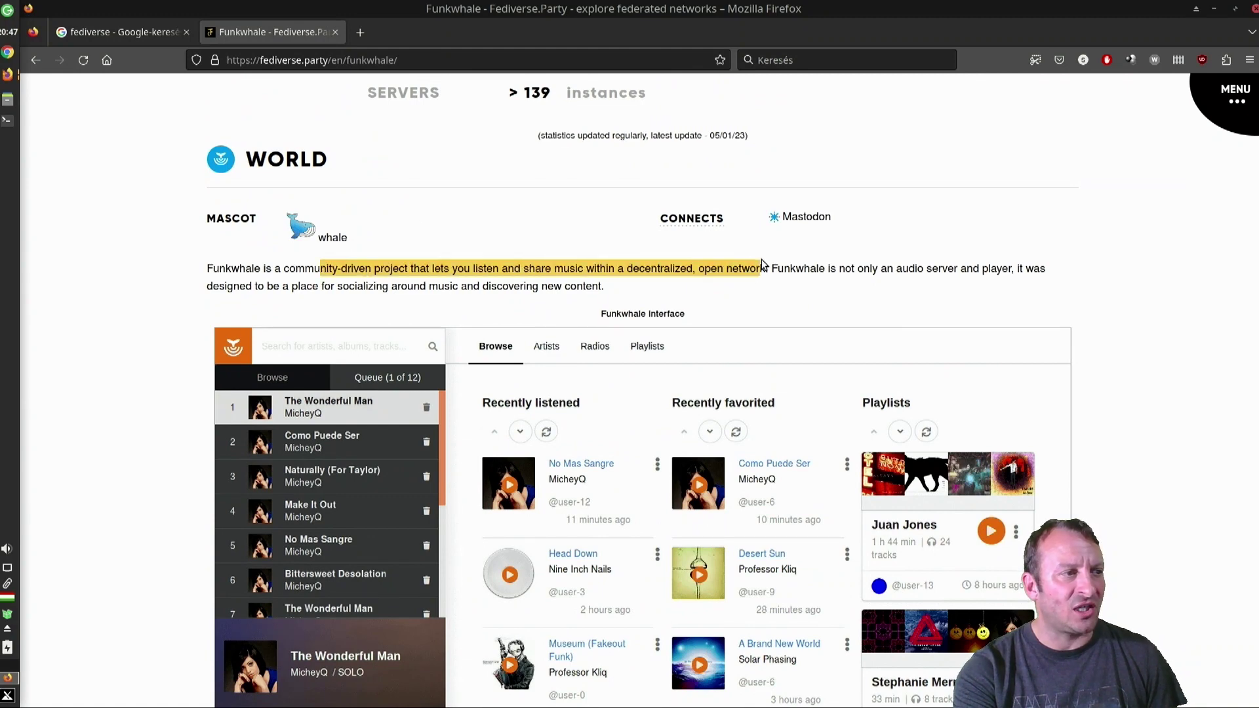
click(487, 269)
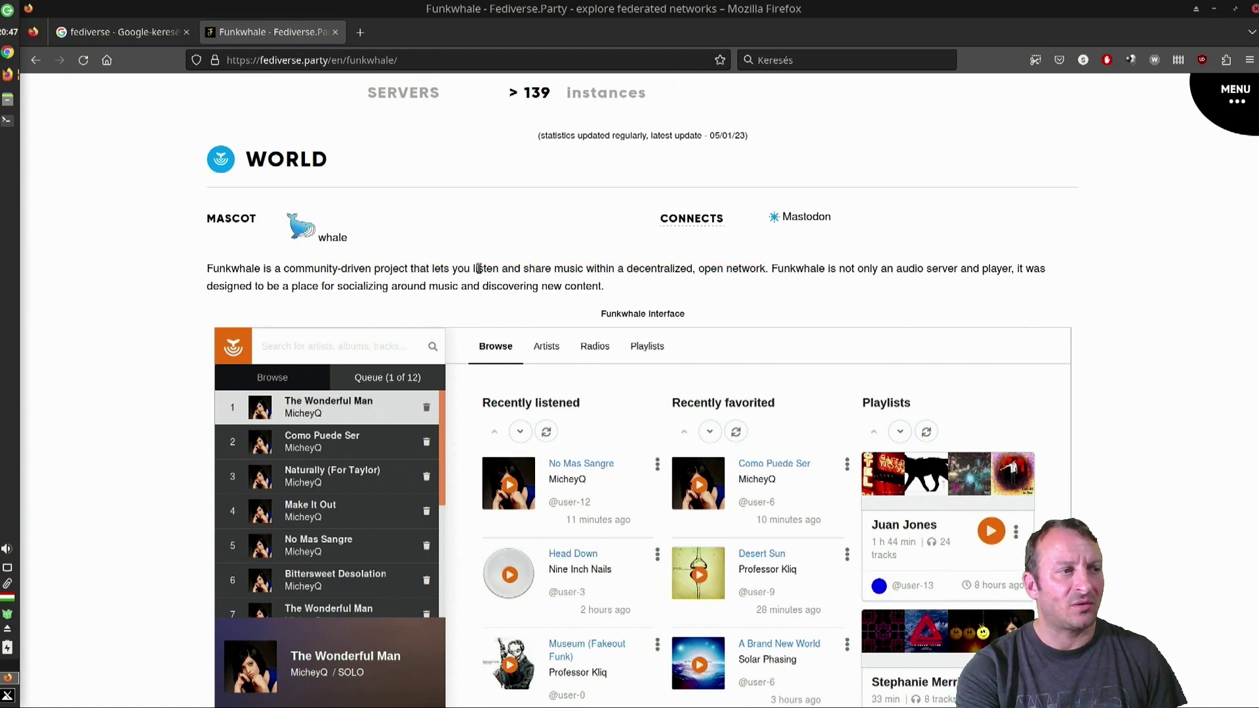
drag(473, 268, 679, 270)
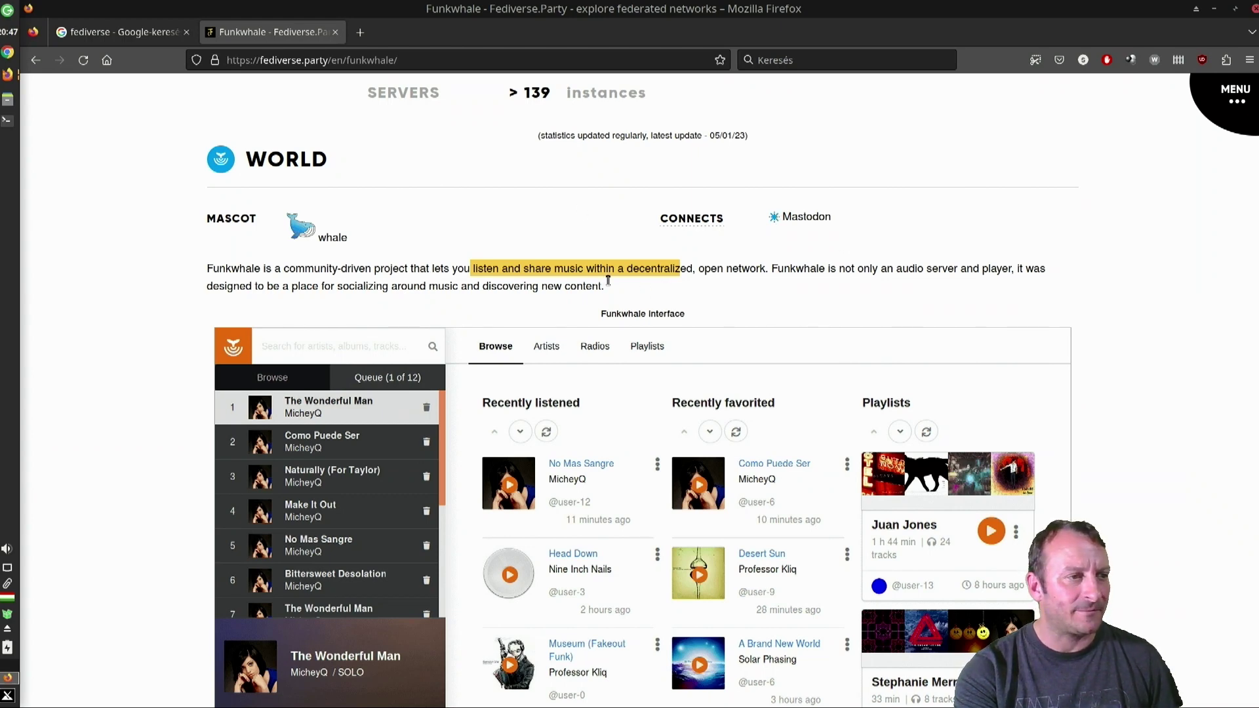
drag(773, 269, 879, 270)
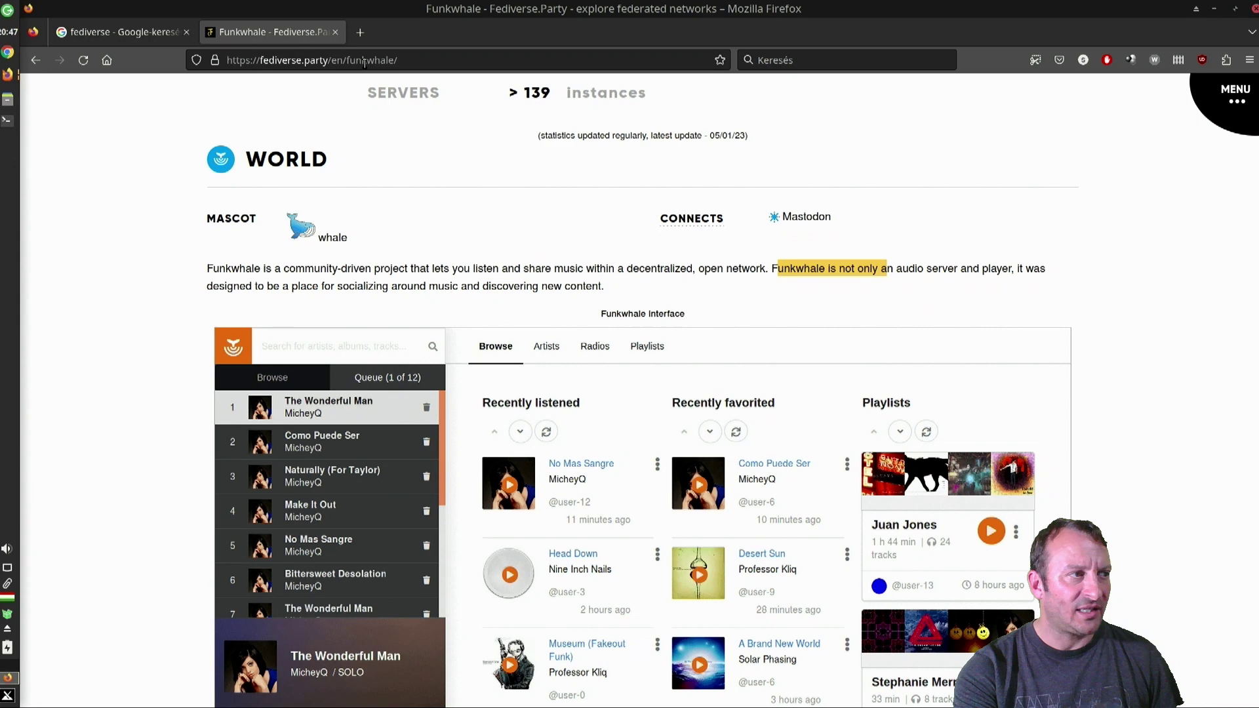
Close the Funkwhale page and the fediverse search results, and return to the Retroshare introduction text
click(336, 31)
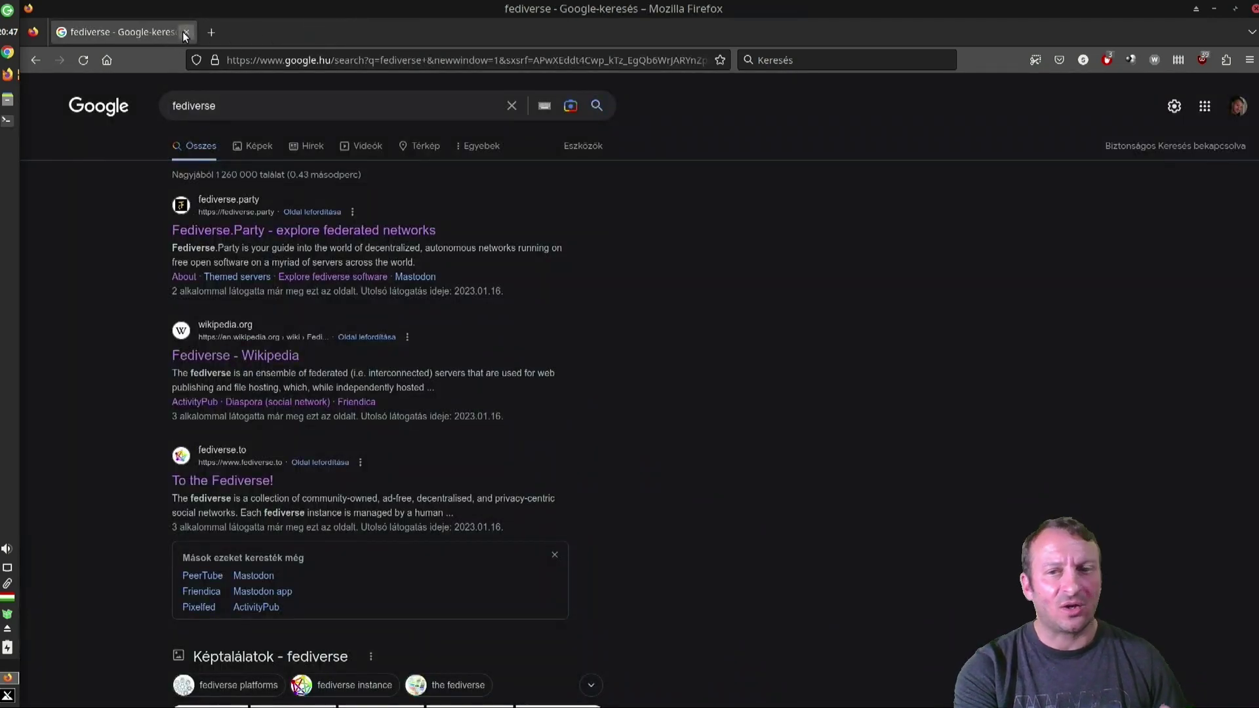
click(184, 31)
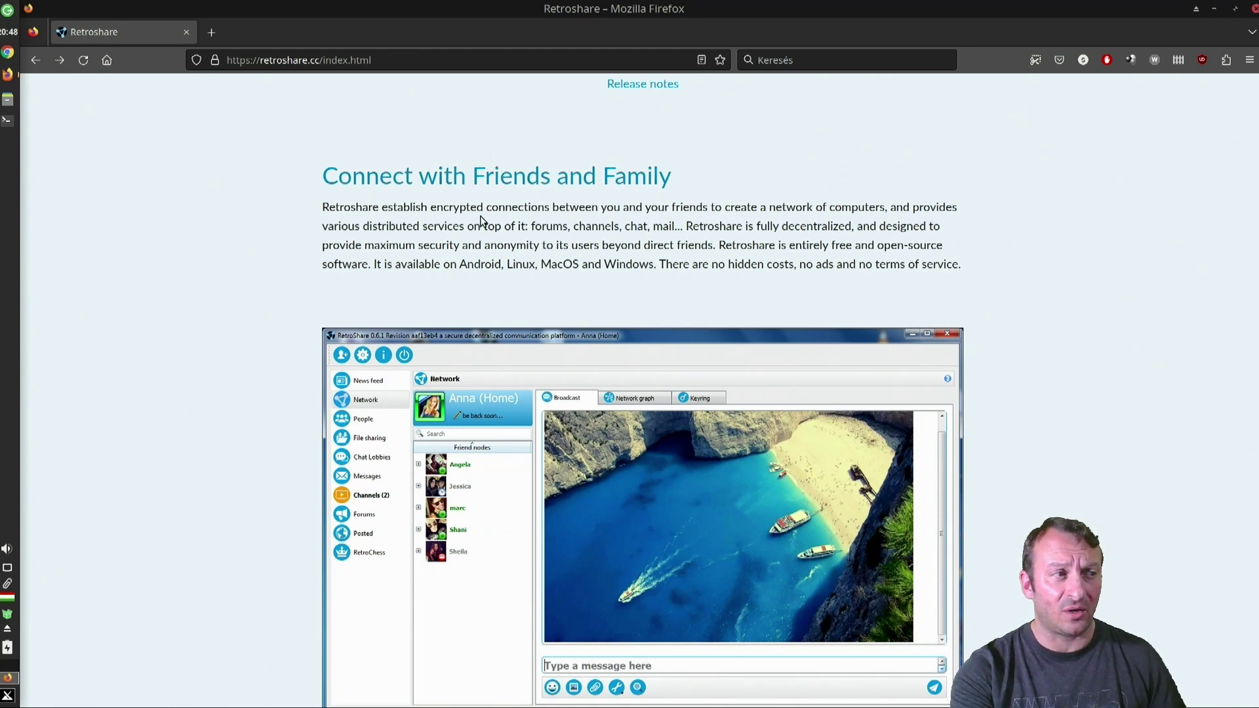
drag(390, 197, 404, 196)
click(521, 222)
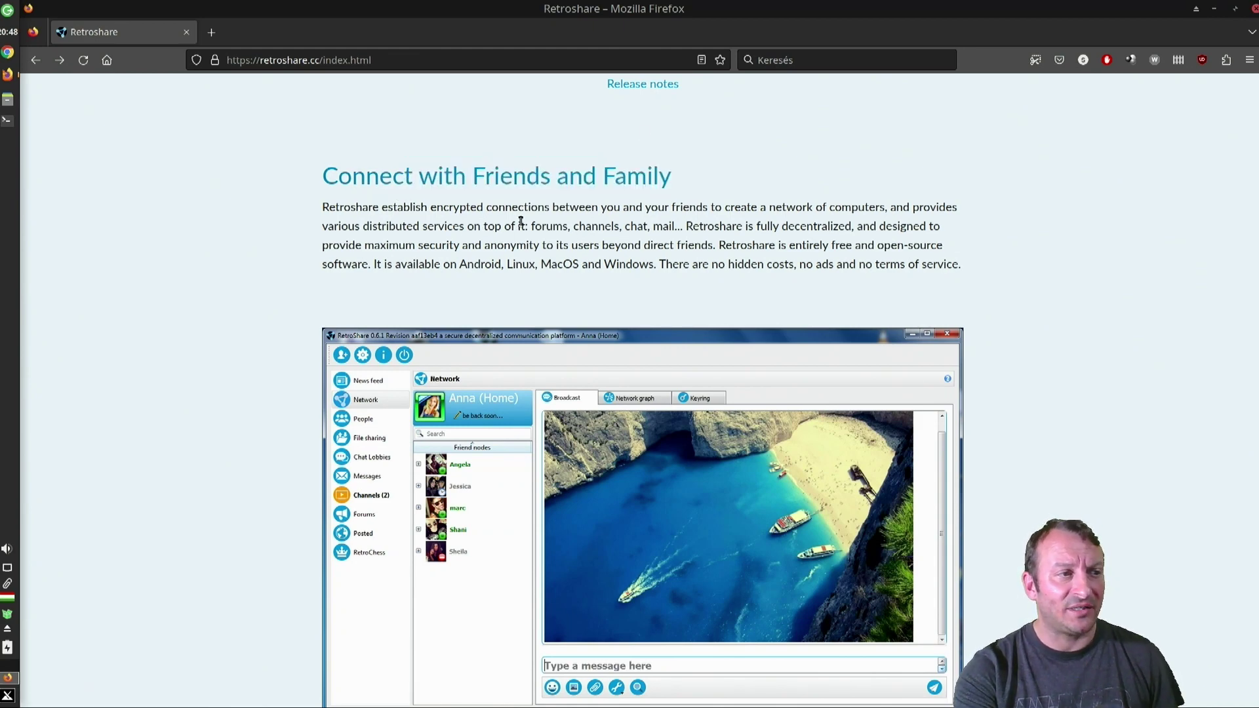
Review the Retroshare interface screenshot and the Chat, Mail, File sharing and Forums feature descriptions on the homepage
scroll(468, 295, down, 2)
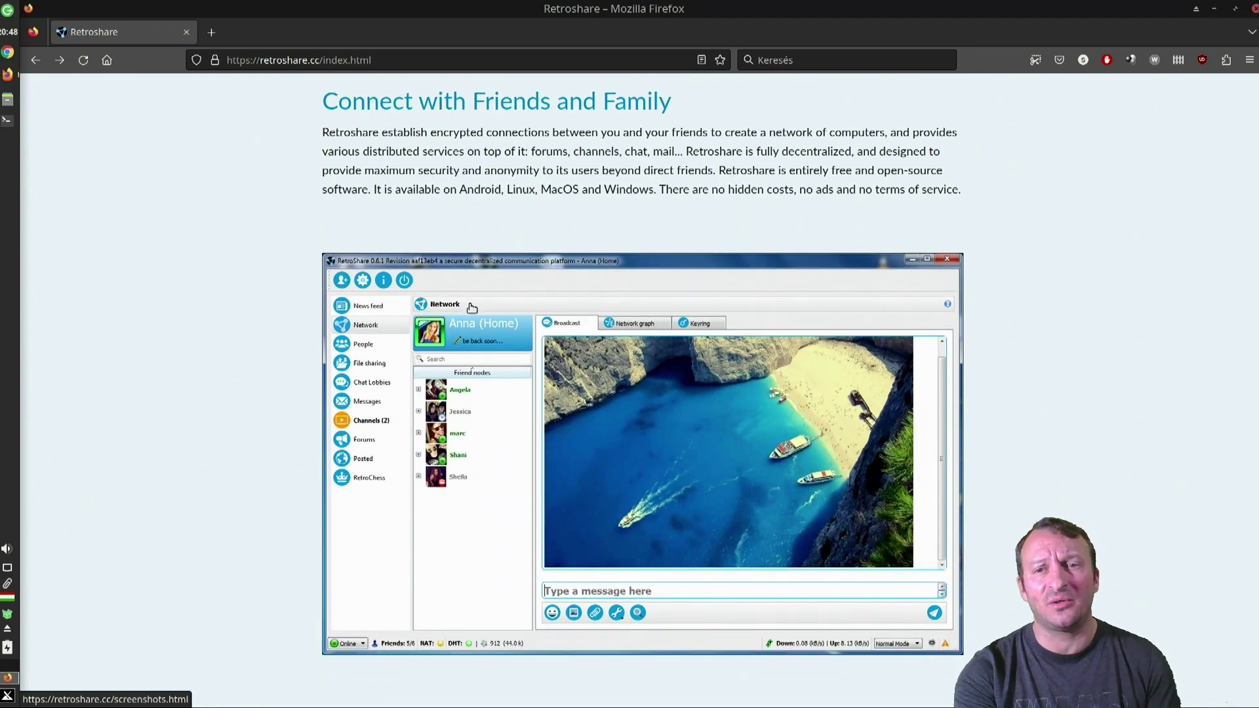
scroll(462, 308, down, 2)
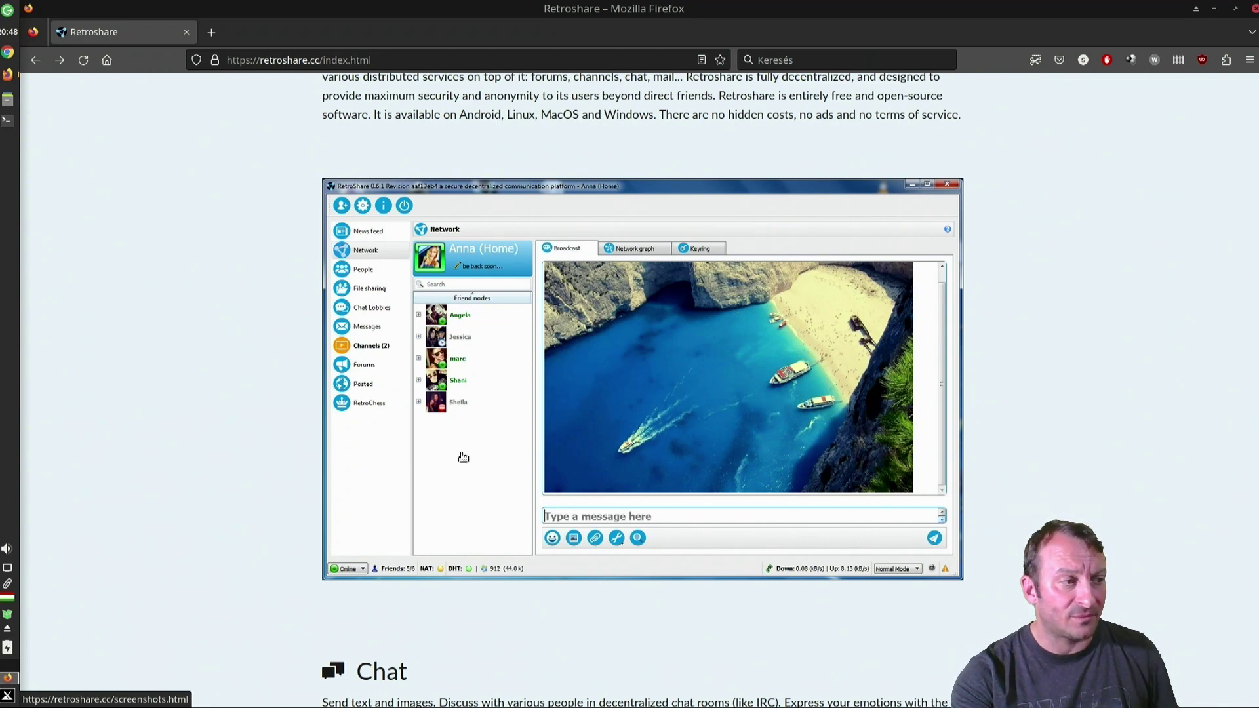
scroll(485, 450, down, 3)
scroll(392, 405, down, 1)
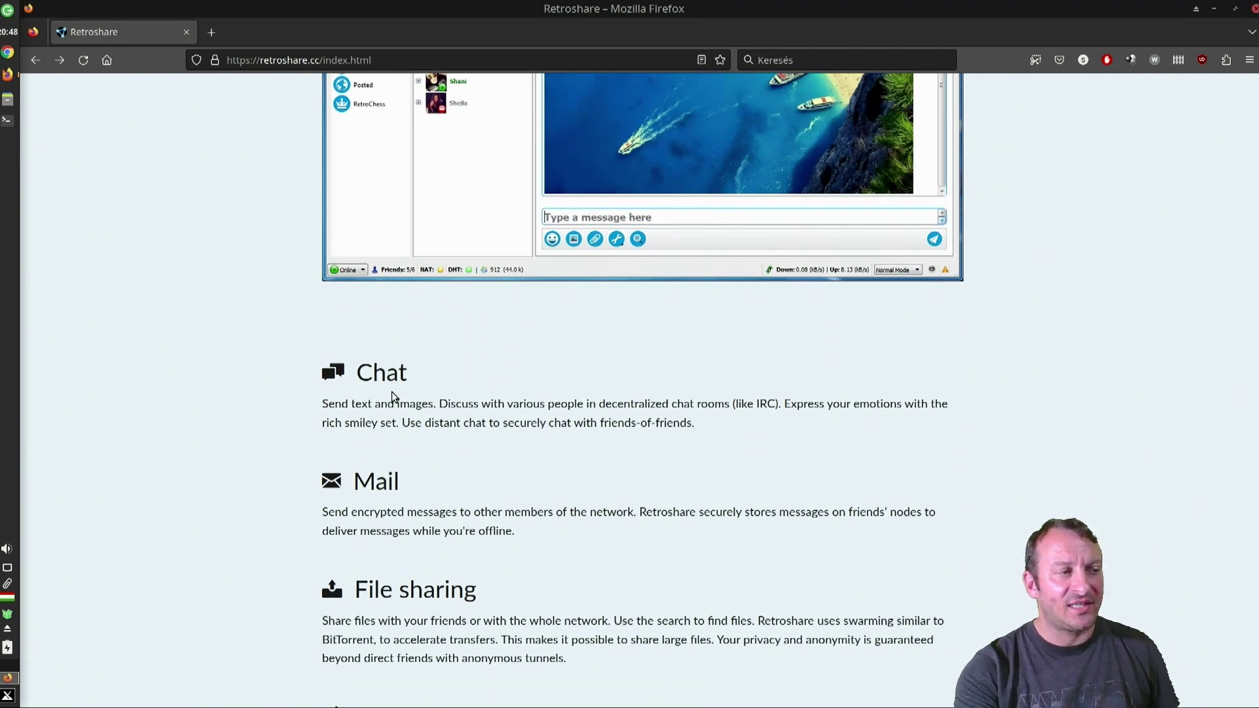
scroll(483, 439, down, 1)
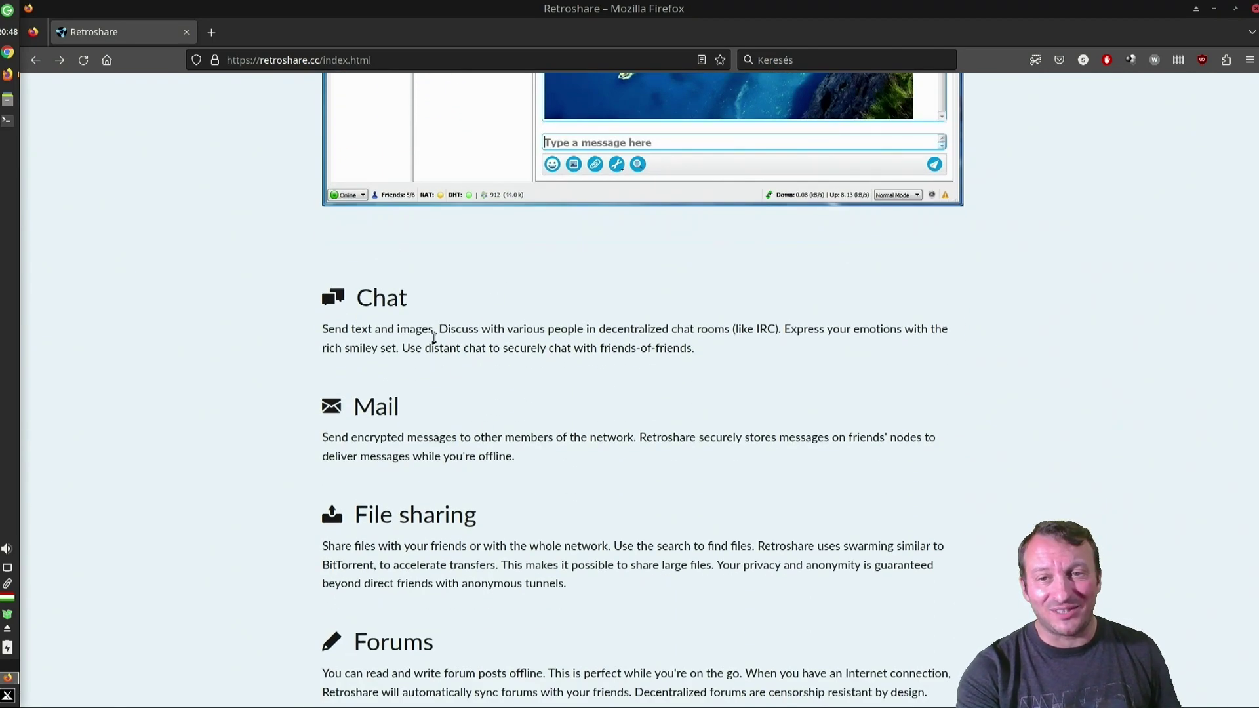
scroll(395, 322, down, 2)
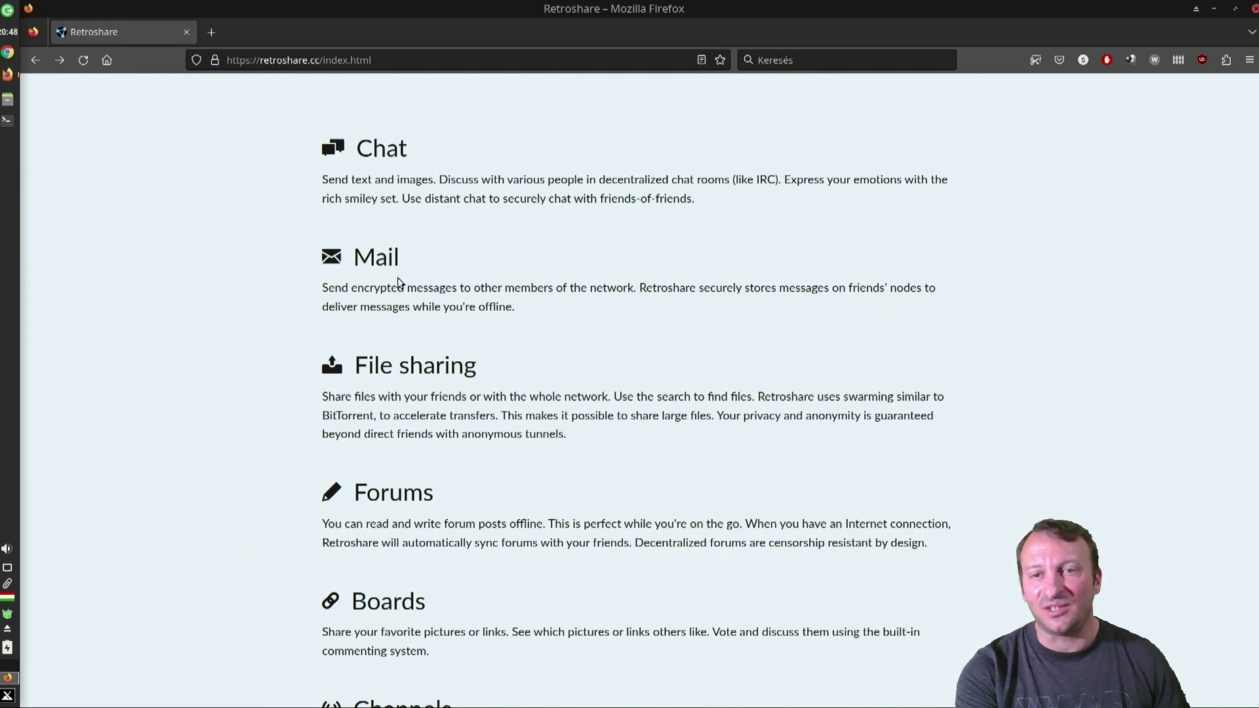
scroll(468, 165, down, 2)
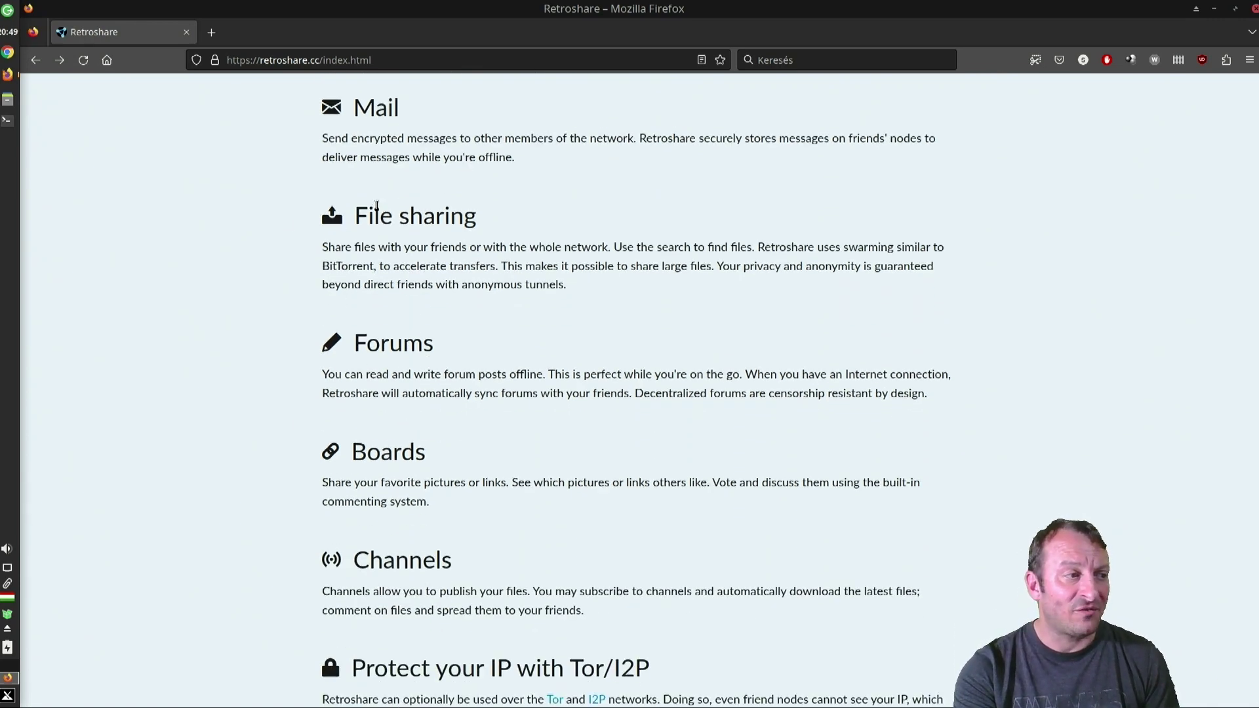
Read the Boards description, highlighting the text about sharing favorite pictures or links and the built-in commenting system
scroll(413, 408, down, 2)
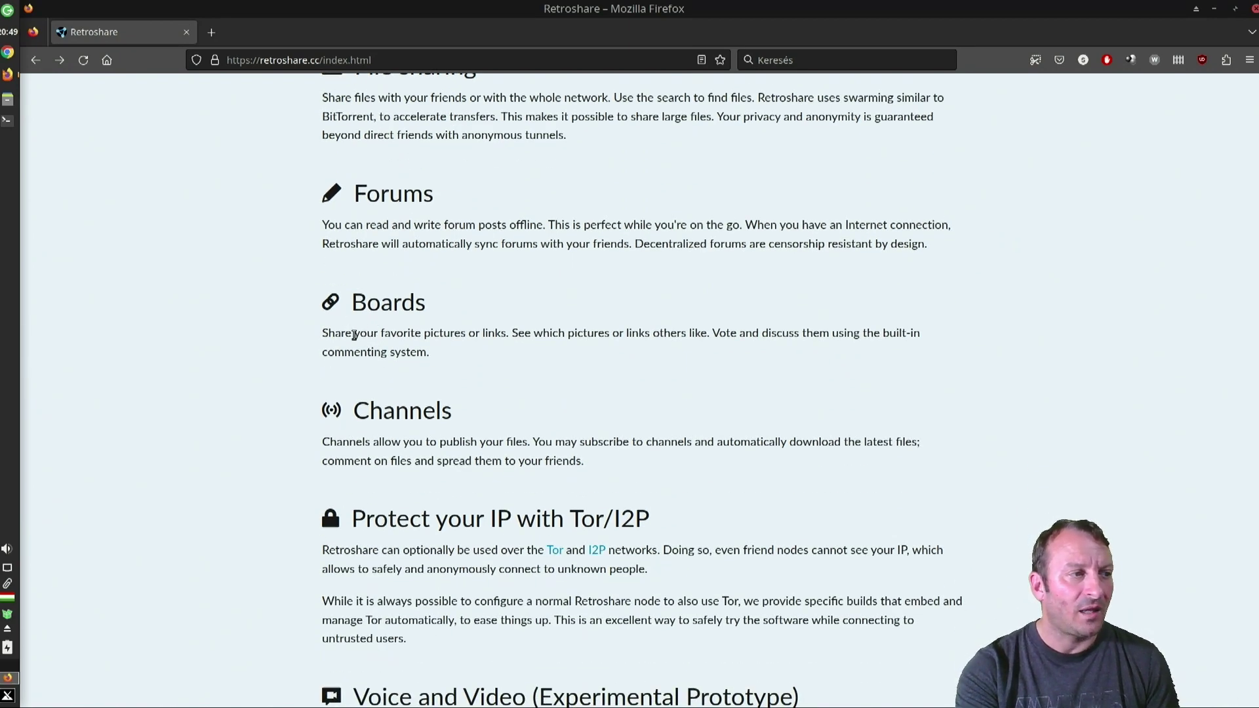
drag(355, 336, 546, 334)
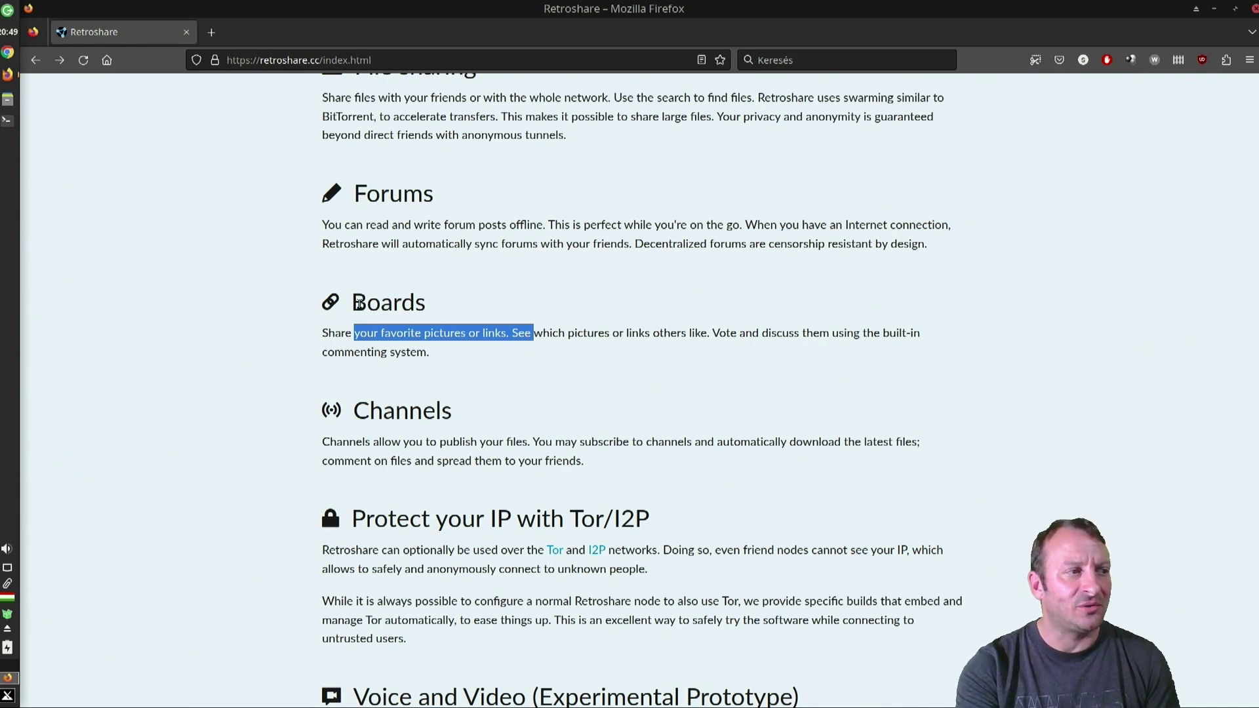
click(425, 346)
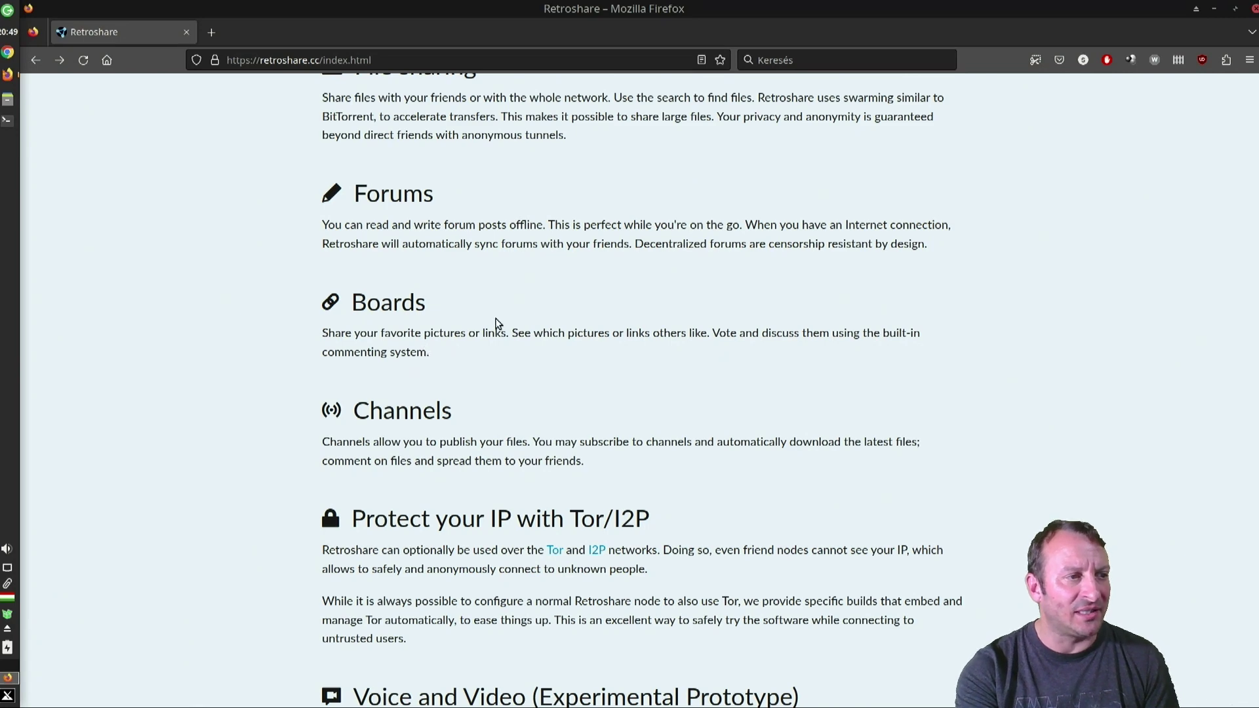
scroll(564, 373, down, 2)
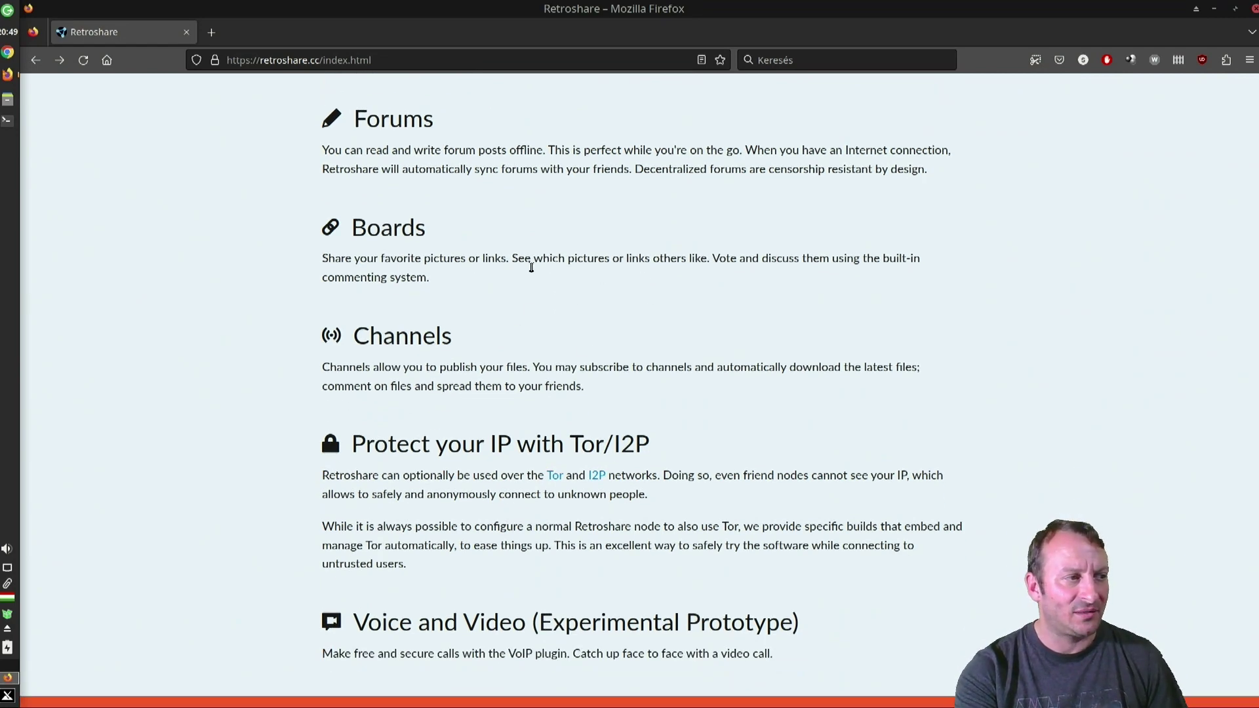
drag(341, 274, 450, 282)
click(453, 282)
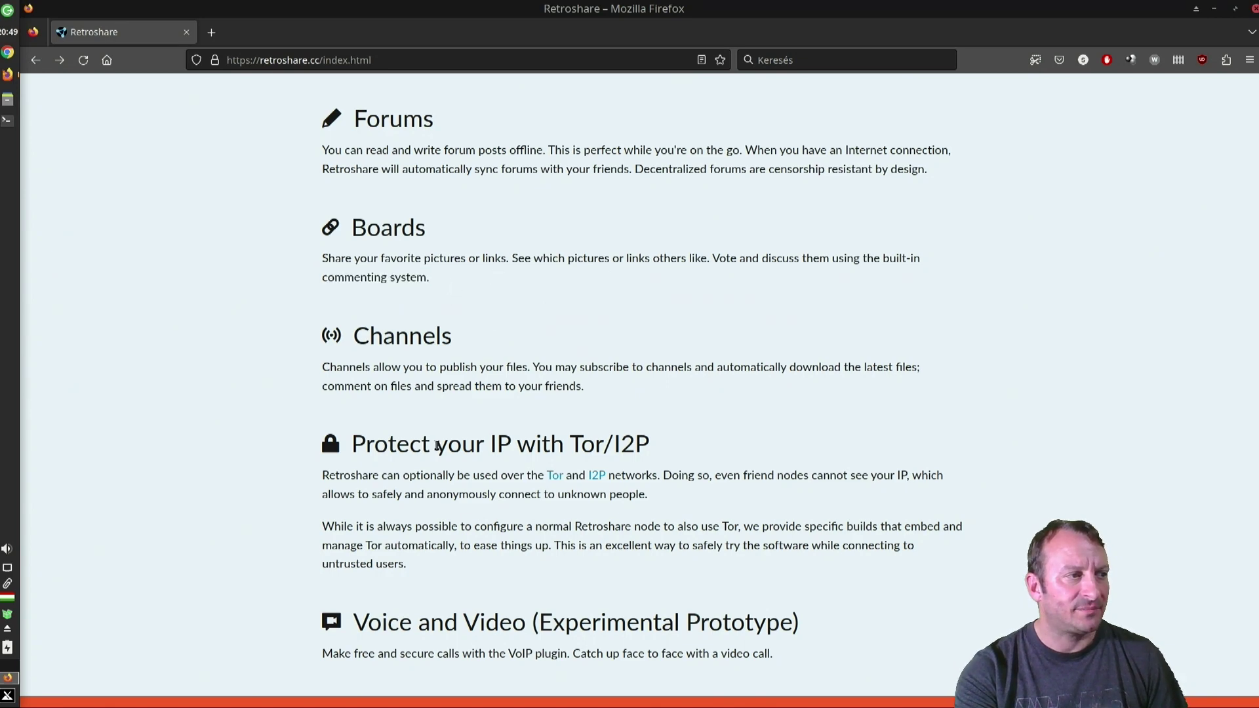
Highlight the Channels description about publishing files and subscribing to channels, then clear the highlight
scroll(420, 299, down, 4)
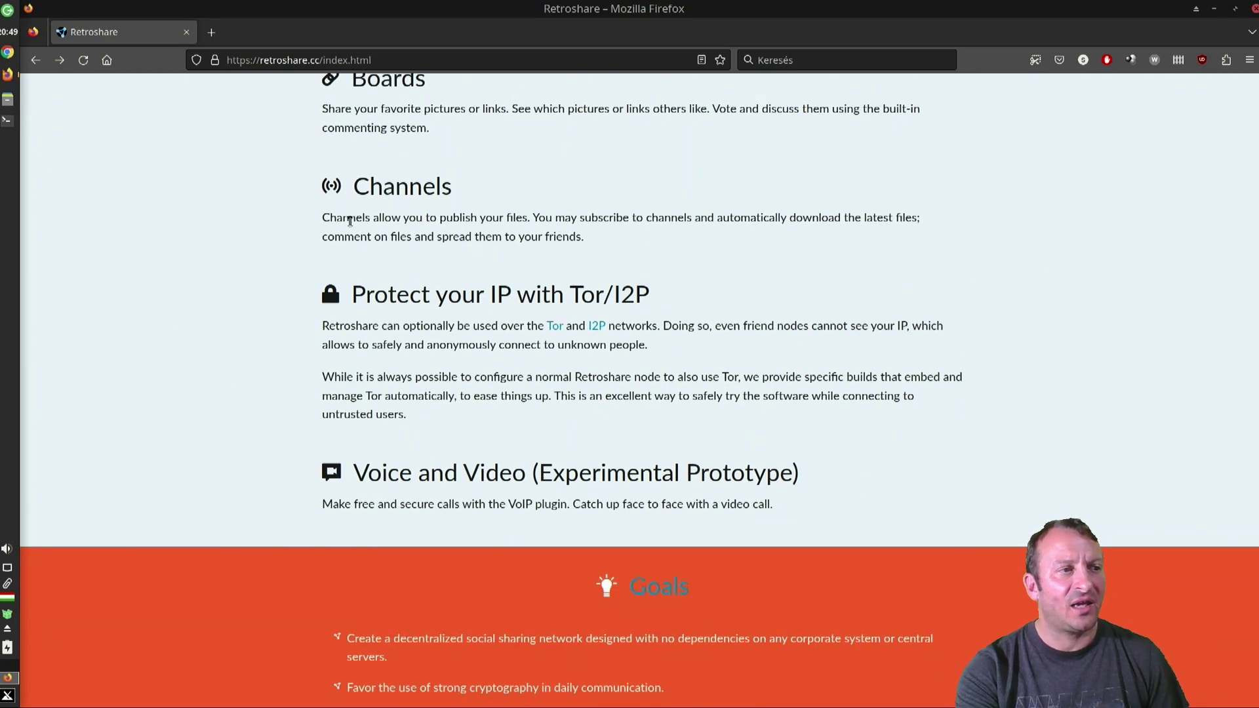
drag(351, 221, 668, 218)
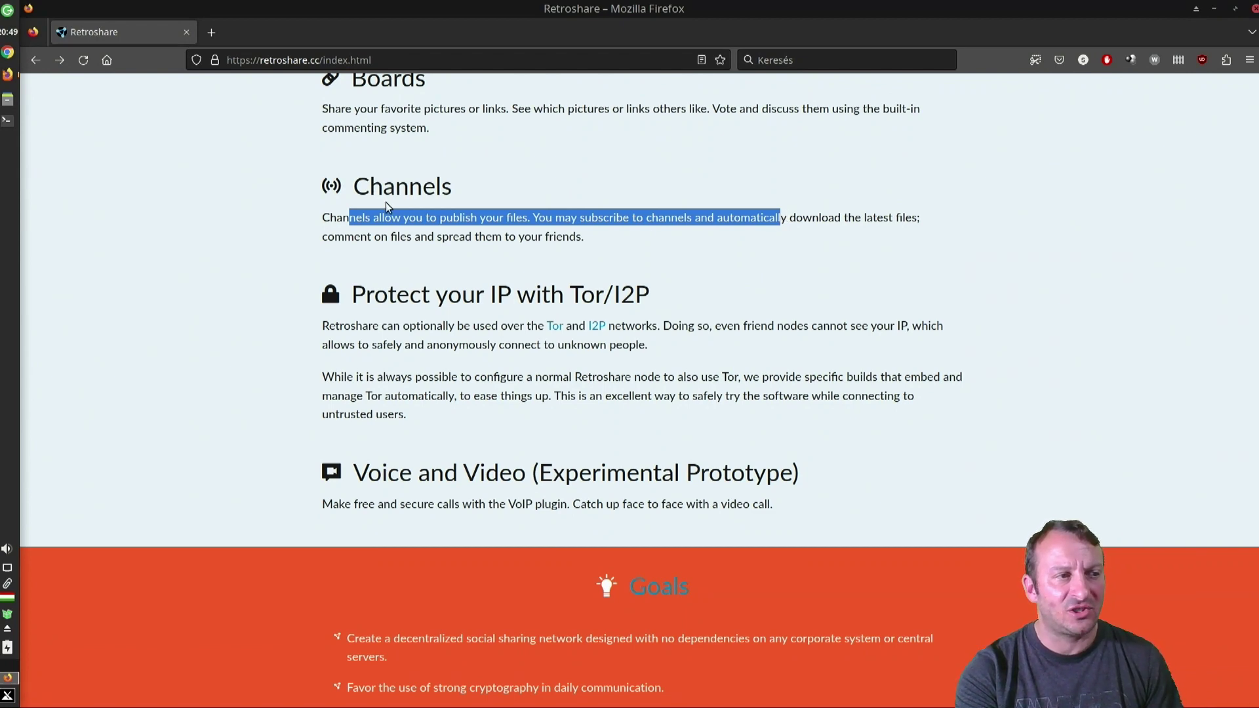
click(761, 226)
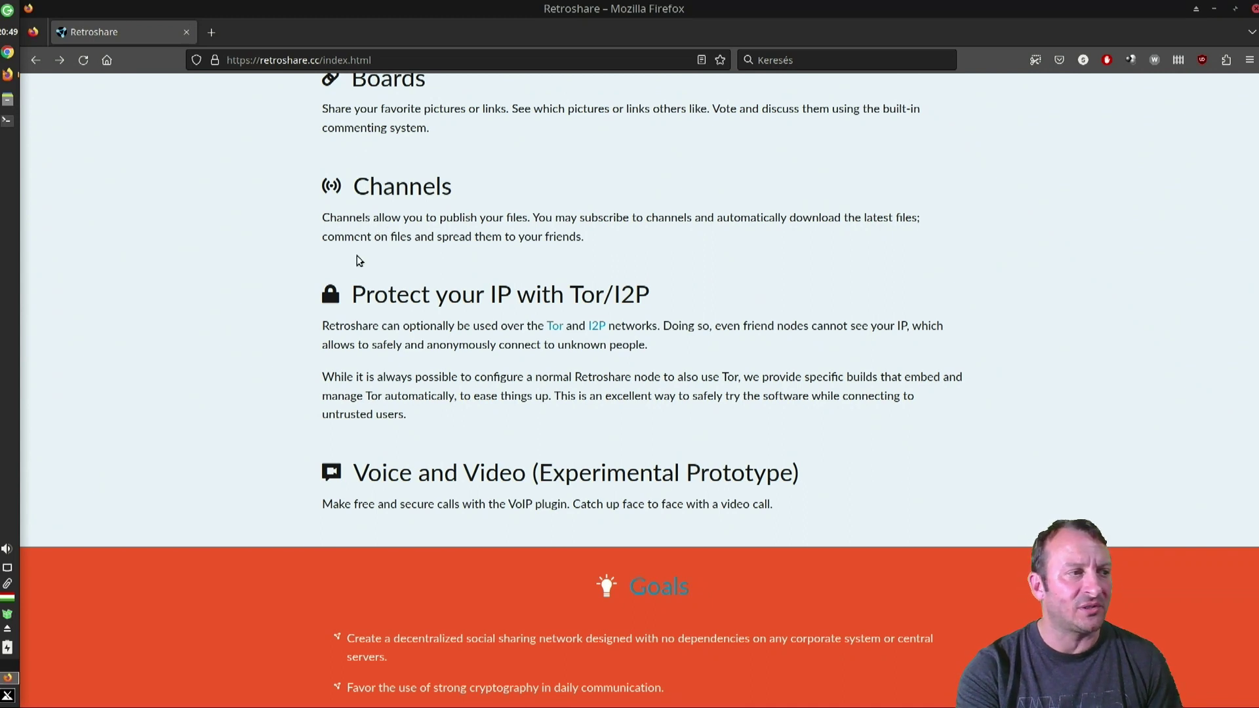
Highlight the "Protect your IP with Tor/I2P" and "Voice and Video (Experimental Prototype)" headings while reviewing their sections
drag(437, 296, 646, 303)
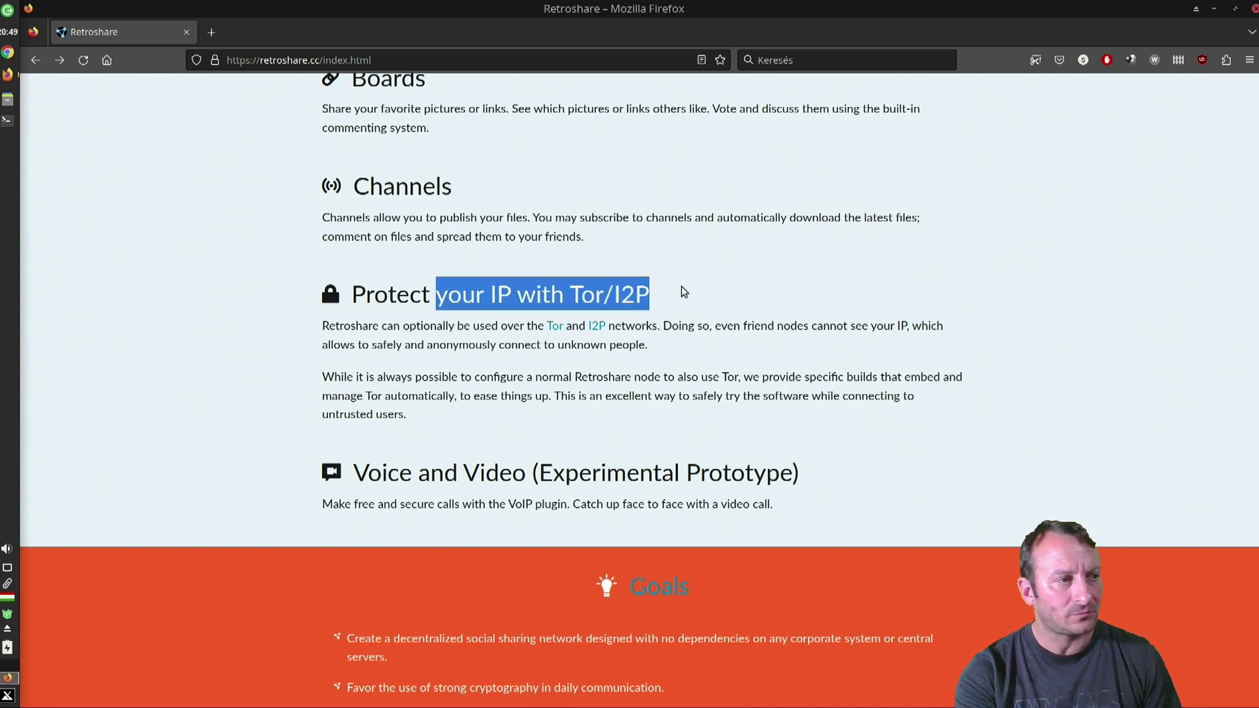
scroll(402, 341, down, 2)
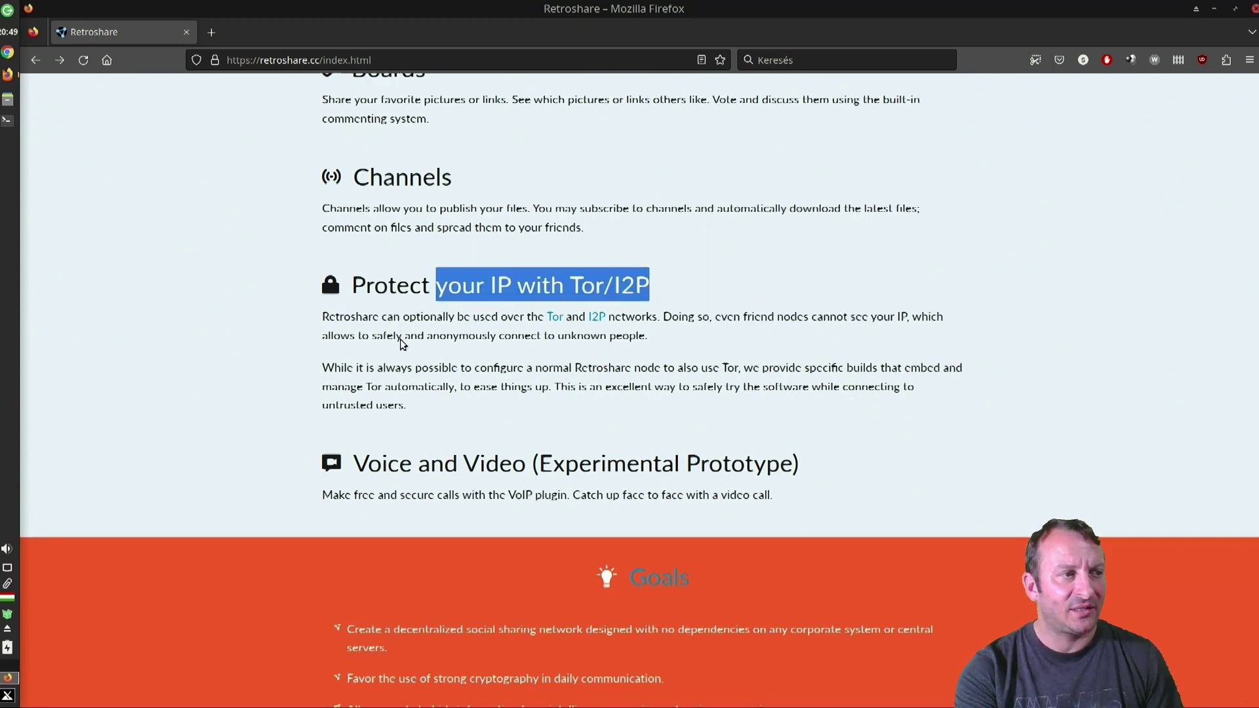
click(462, 259)
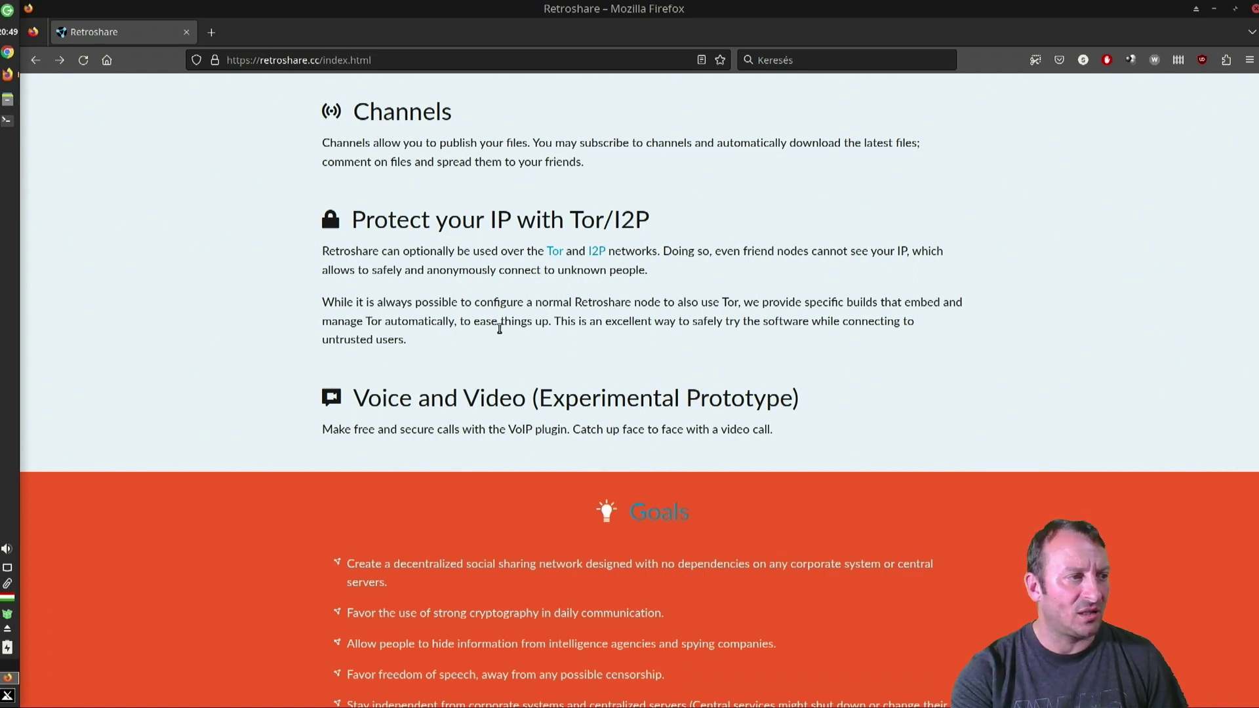
drag(365, 402, 798, 397)
click(386, 437)
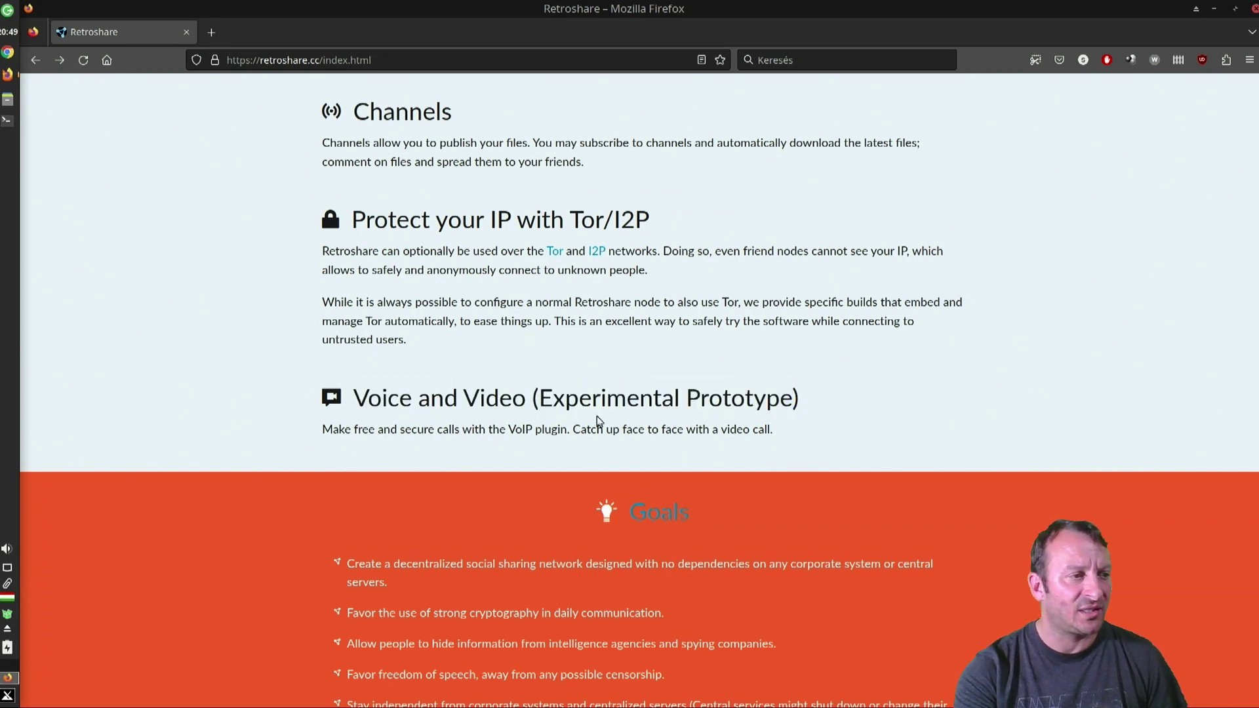
Highlight the phrase "decentralized social sharing network" in the first item of the Goals section
scroll(685, 414, down, 3)
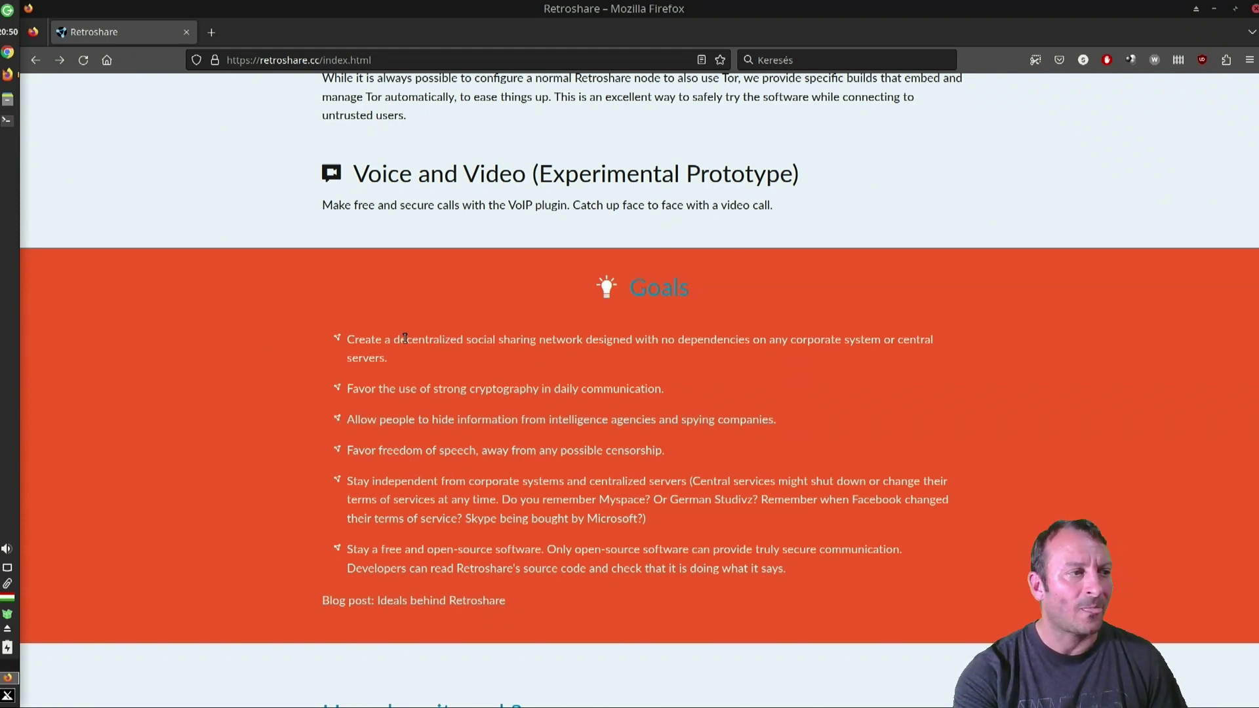
drag(385, 340, 704, 340)
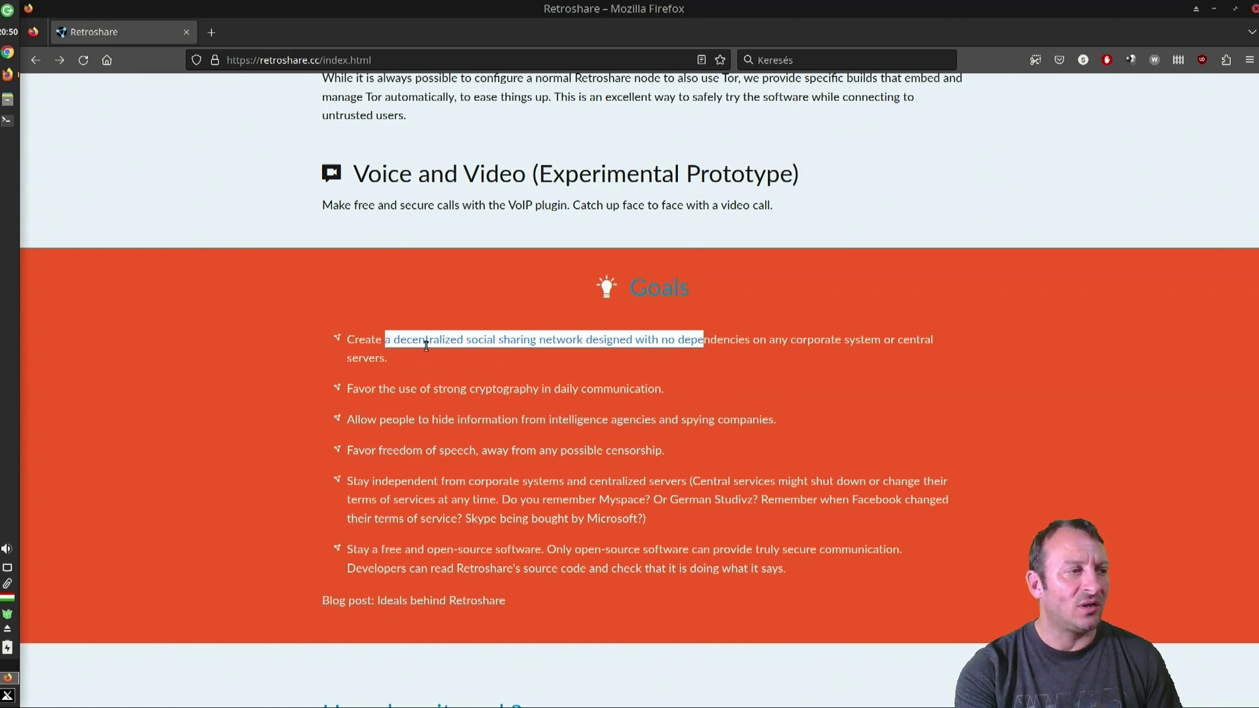
click(454, 342)
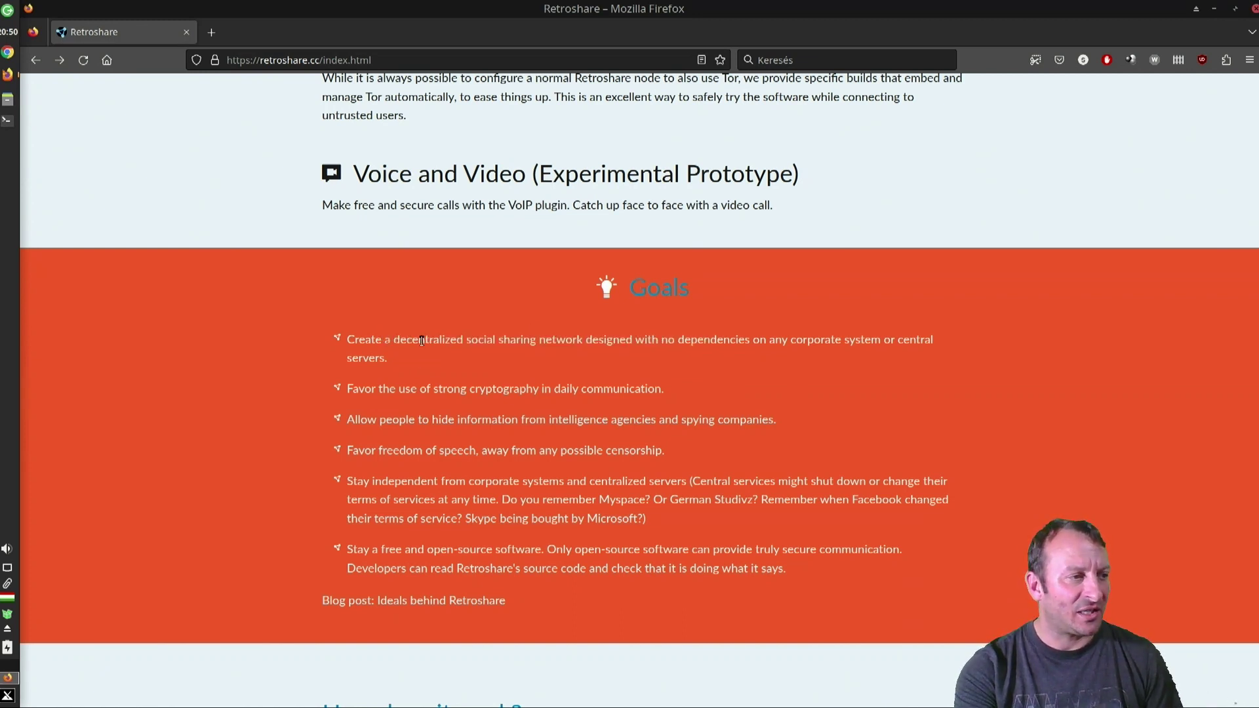
drag(392, 340, 565, 341)
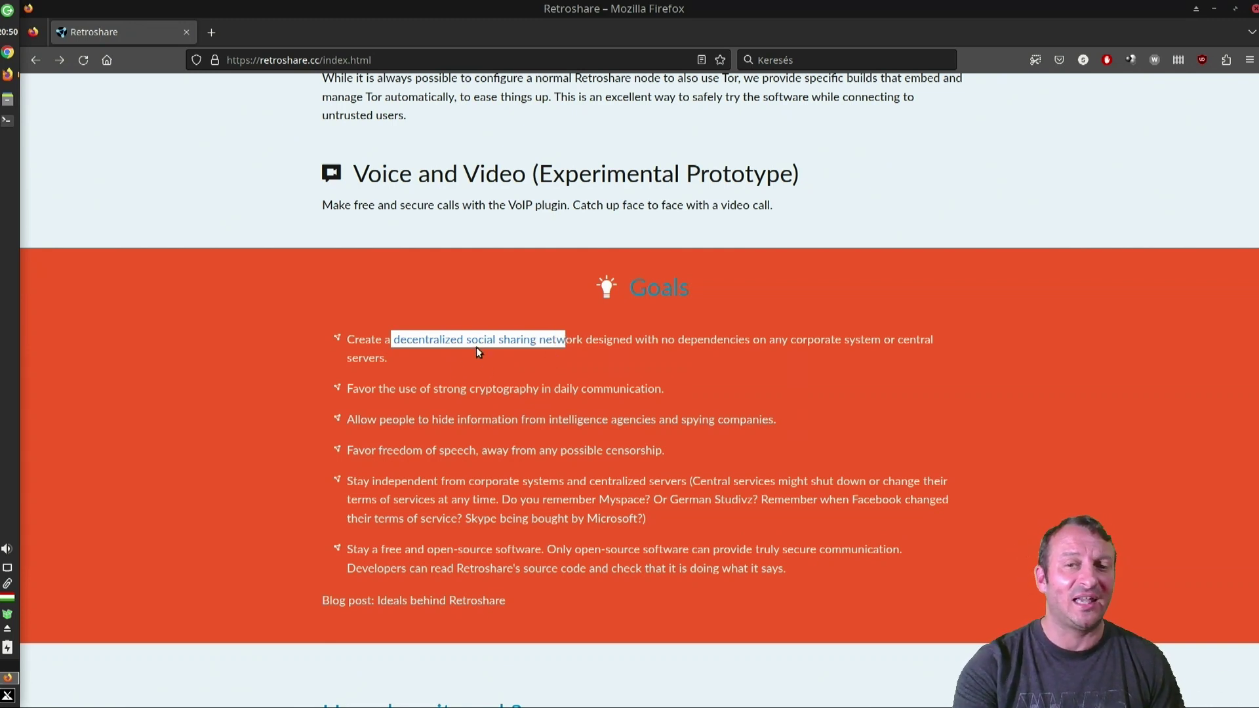
click(498, 339)
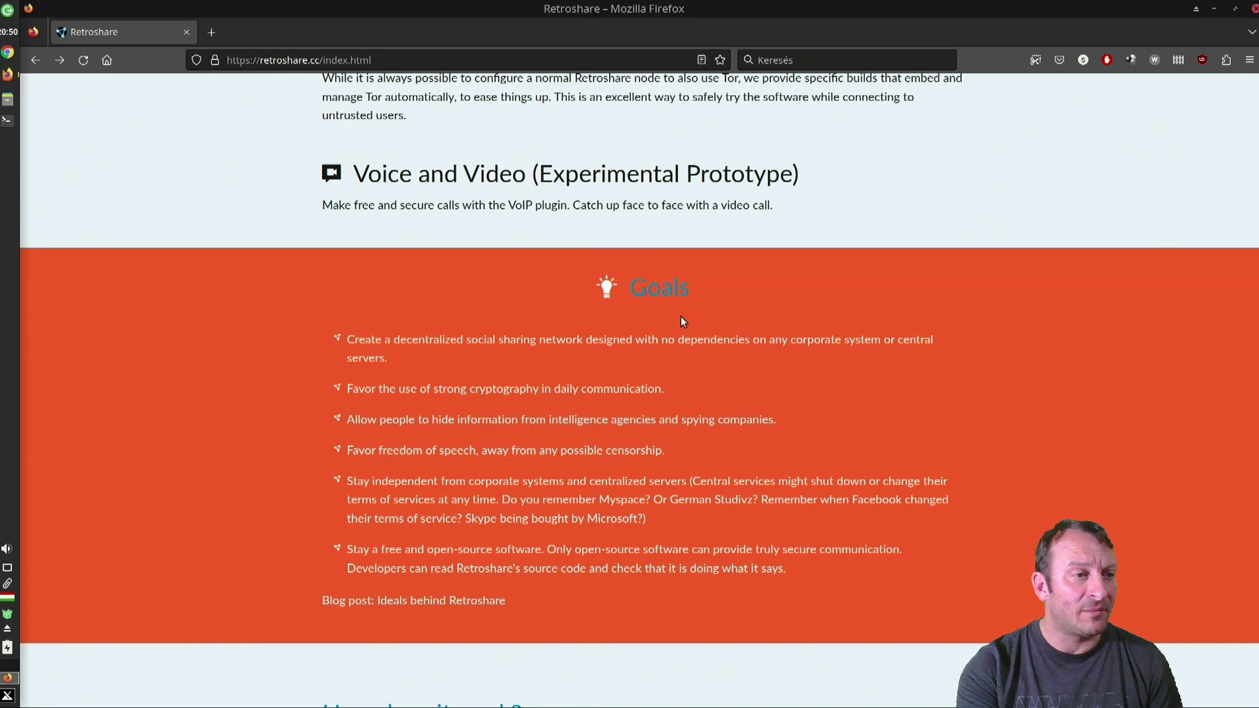
Highlight the Goals phrases about strong cryptography in daily communication and hiding information from intelligence agencies and spying companies
drag(398, 390, 614, 392)
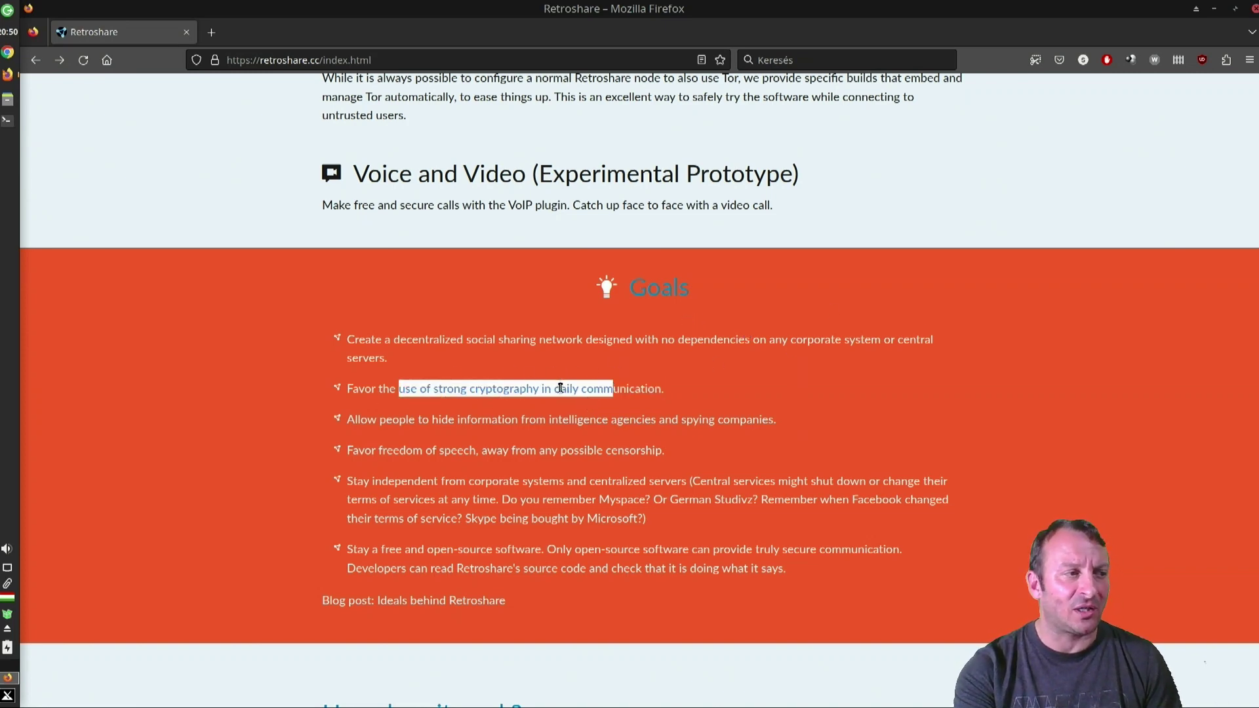
scroll(562, 386, down, 2)
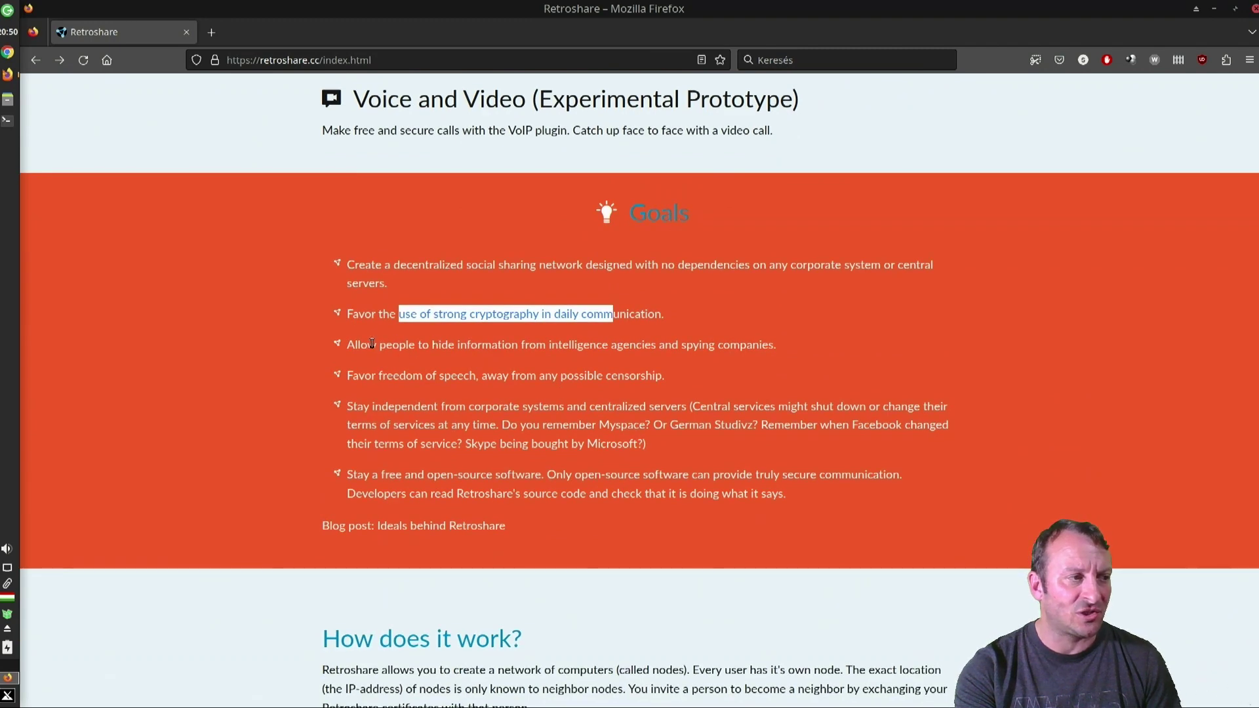
drag(374, 345, 651, 346)
scroll(682, 305, down, 2)
click(690, 260)
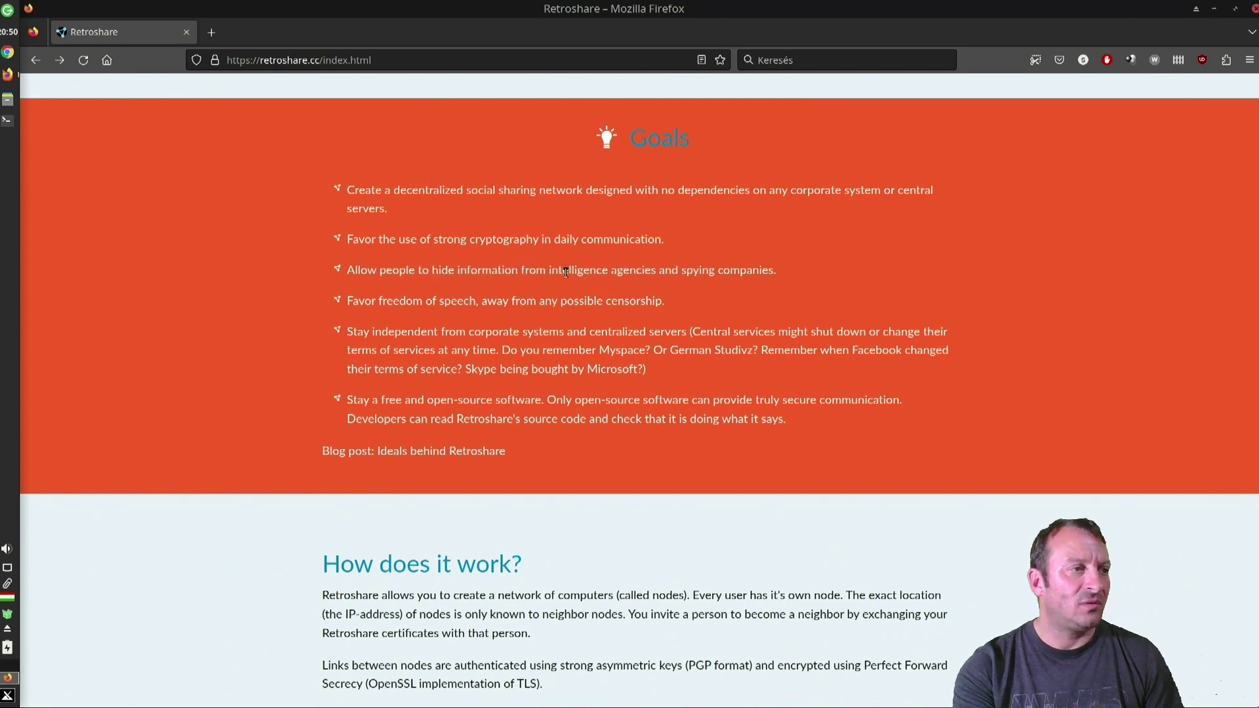
drag(543, 270, 746, 270)
Highlight the Myspace, German Studivz and Skype examples in the goal about staying independent from corporate systems
scroll(524, 250, down, 2)
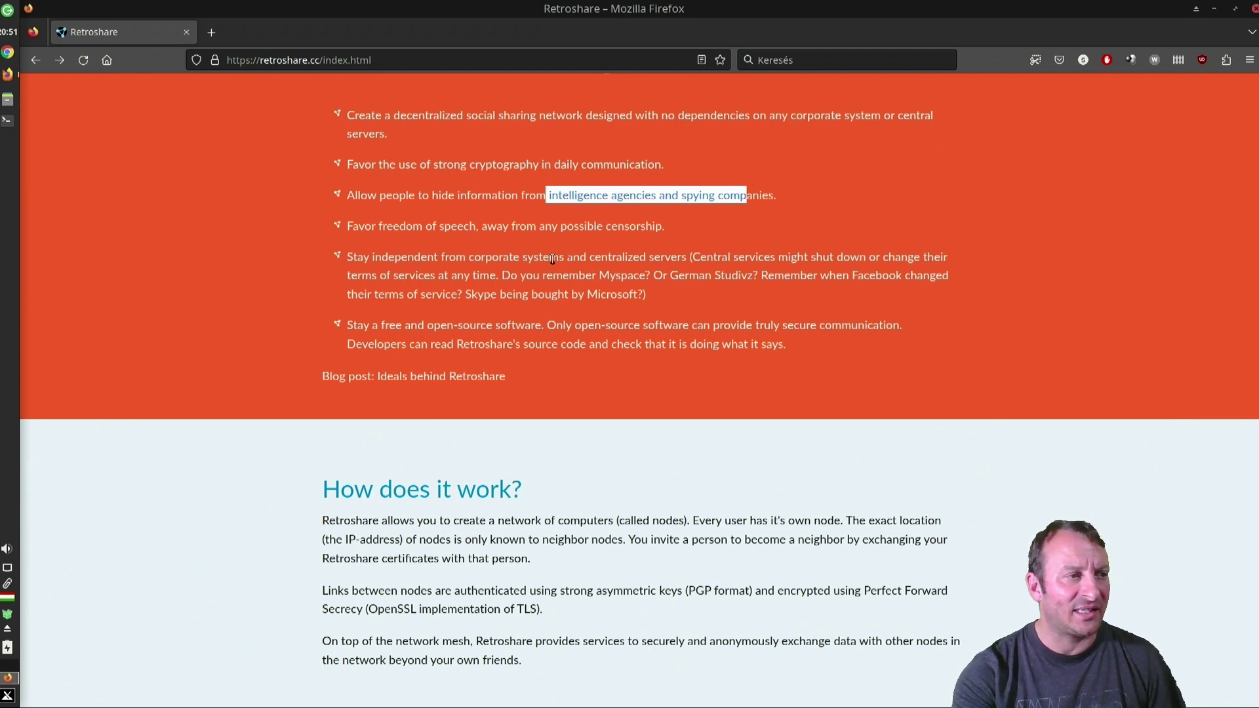
drag(534, 275, 722, 277)
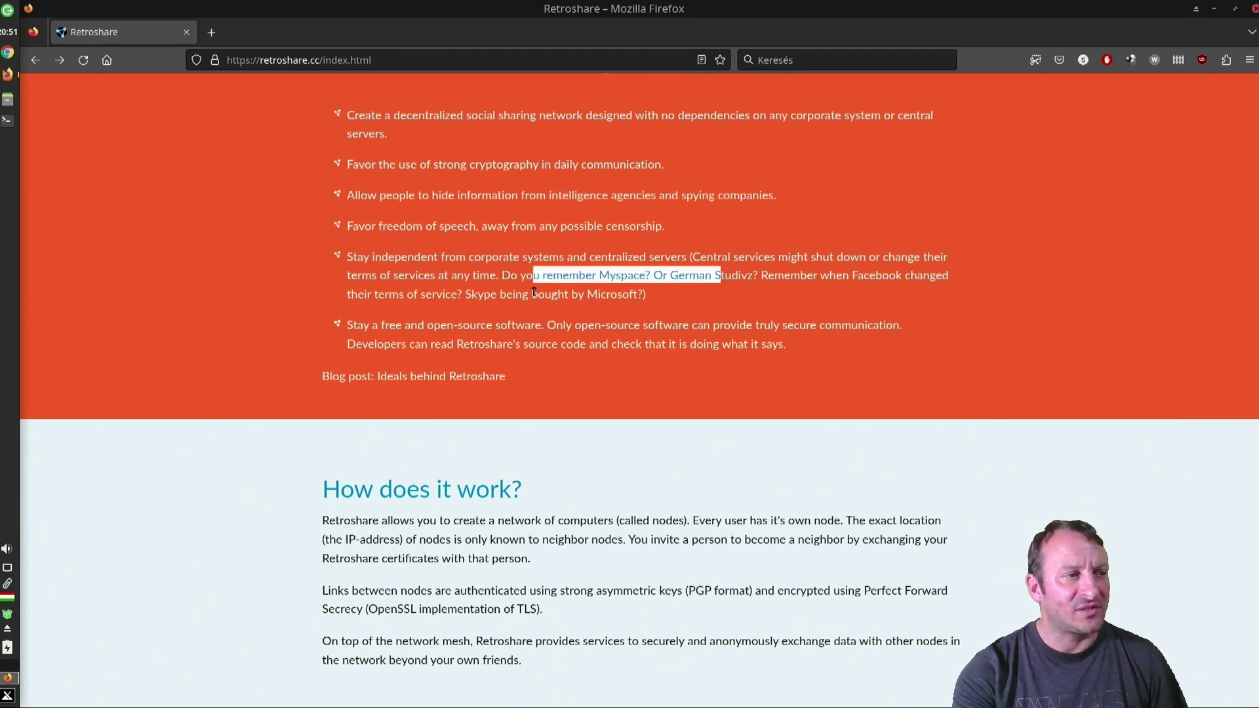
drag(464, 295, 558, 295)
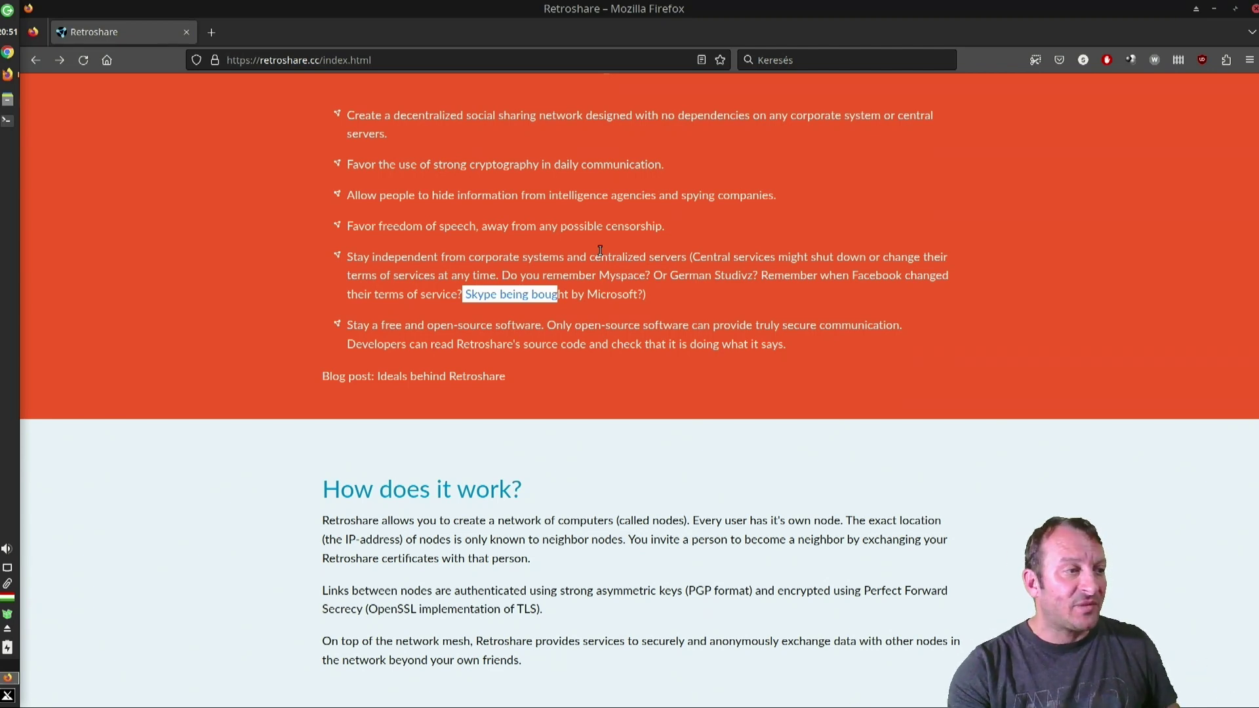
click(500, 326)
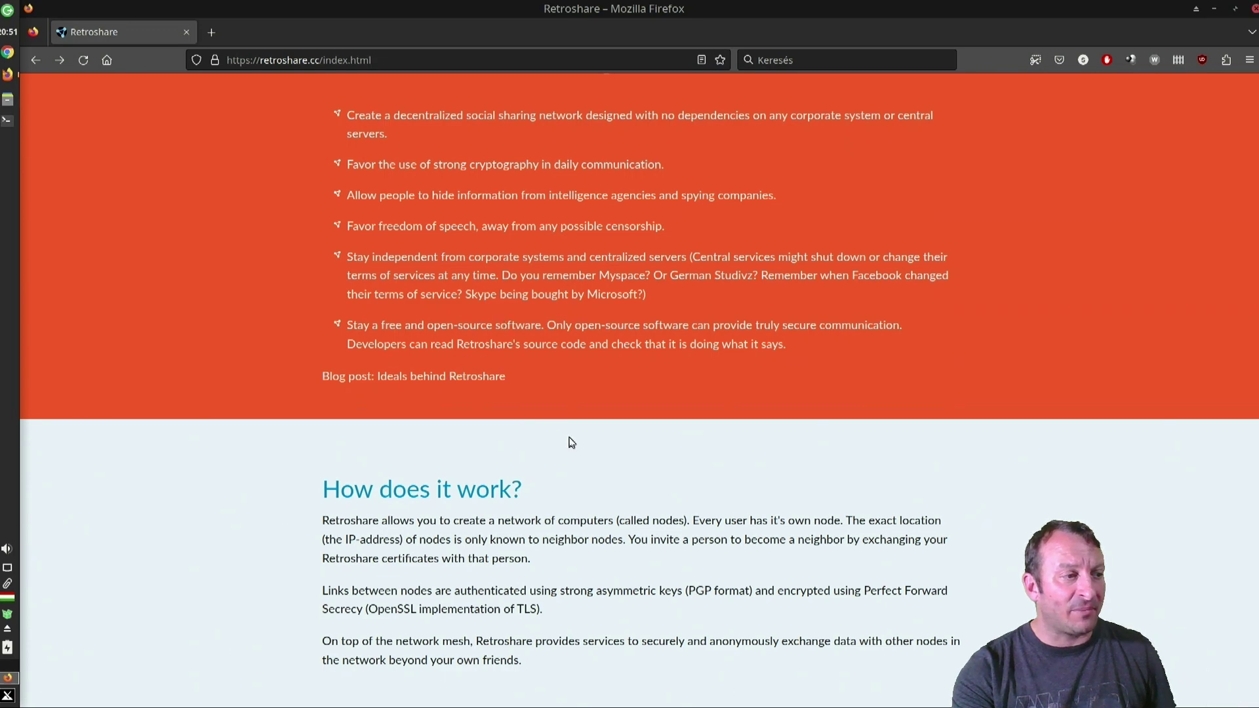
Skim the "How does it work?" and catch sections, and highlight "use DHT to locate friends" under Technical Specifications
scroll(571, 443, down, 3)
scroll(569, 445, down, 2)
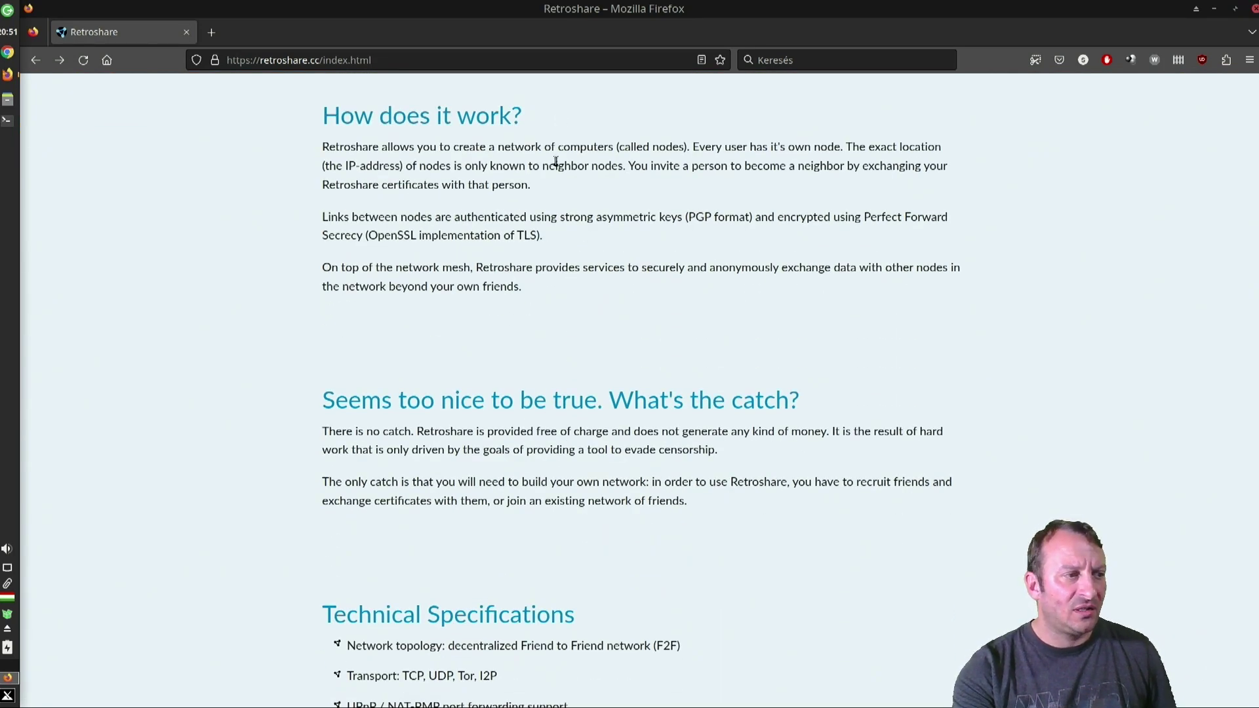
scroll(595, 409, down, 1)
scroll(482, 423, down, 3)
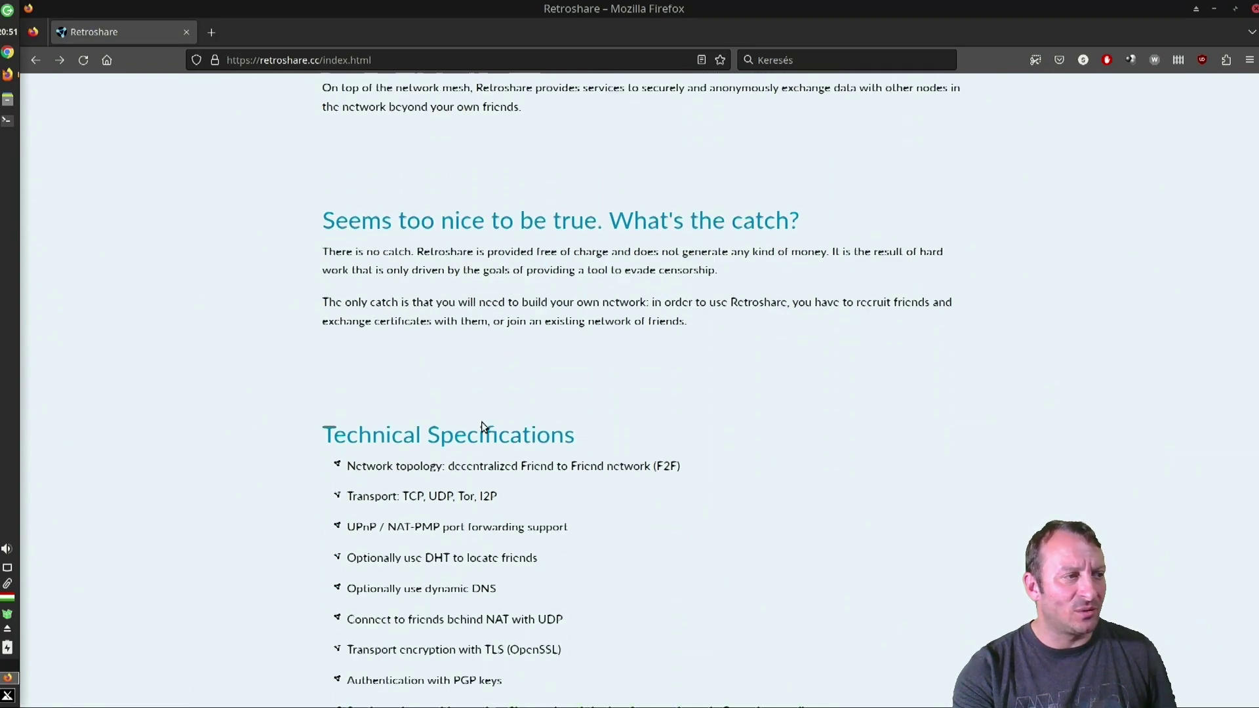
scroll(484, 423, down, 2)
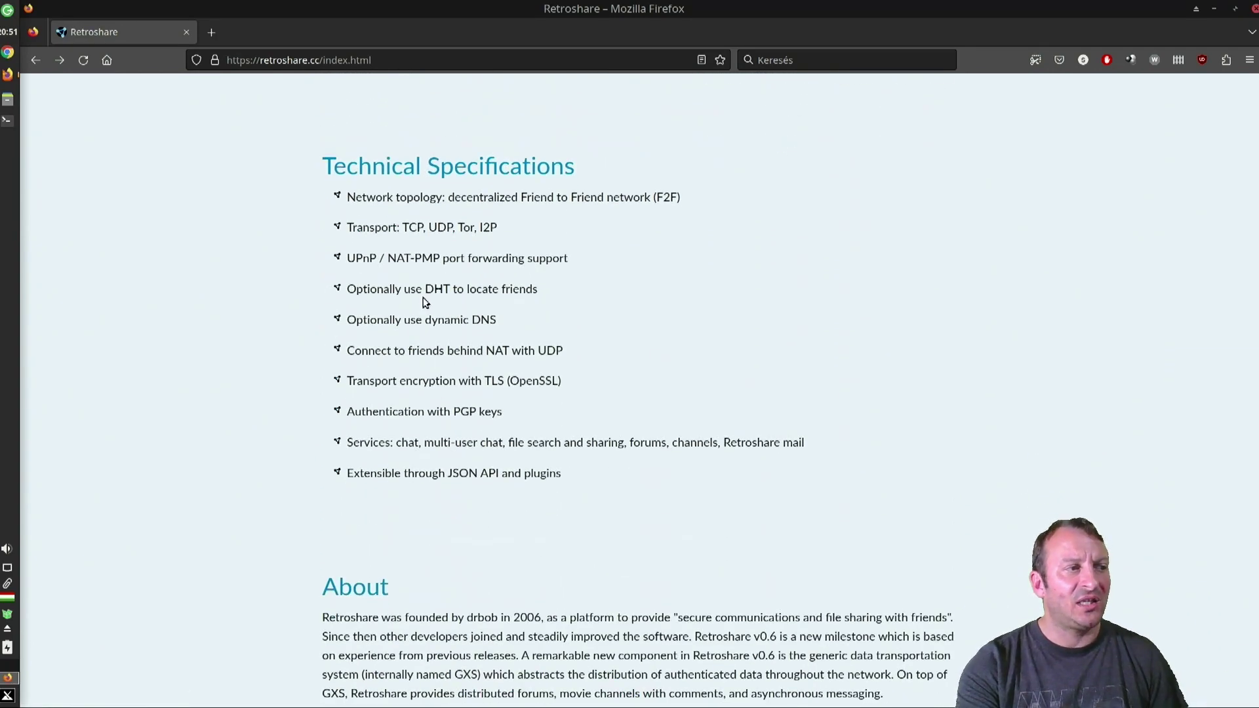
drag(393, 291, 486, 297)
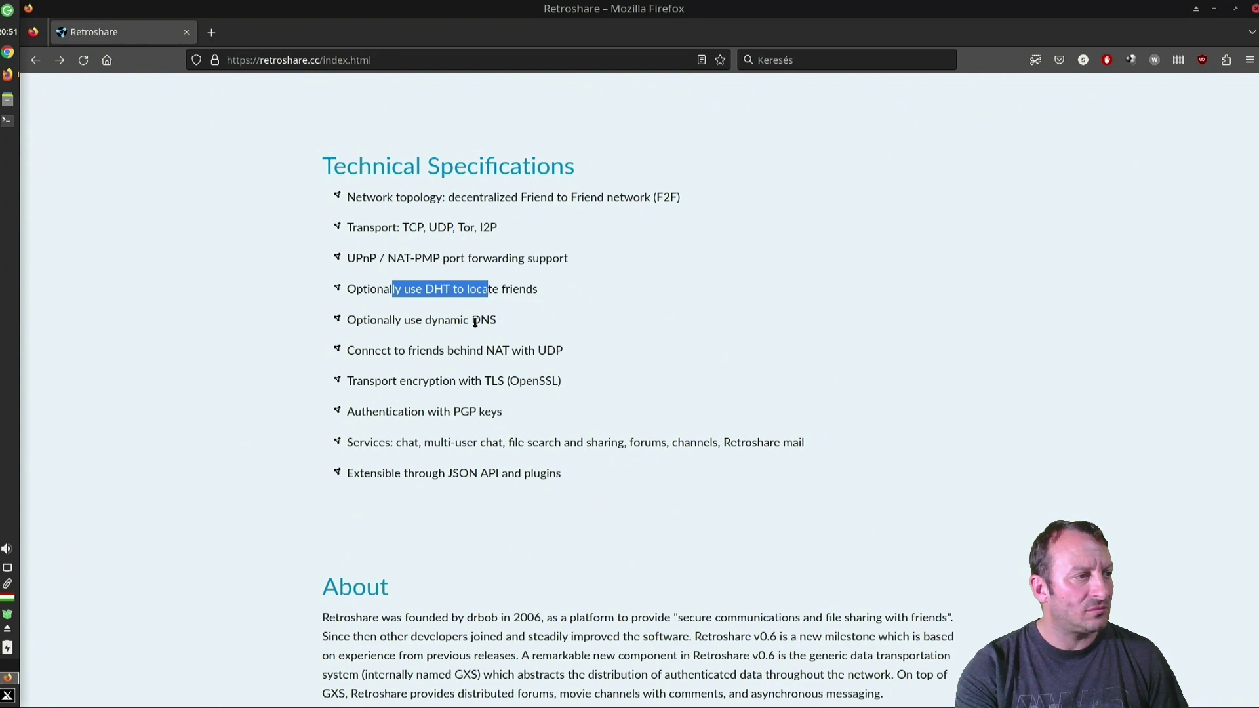
click(412, 290)
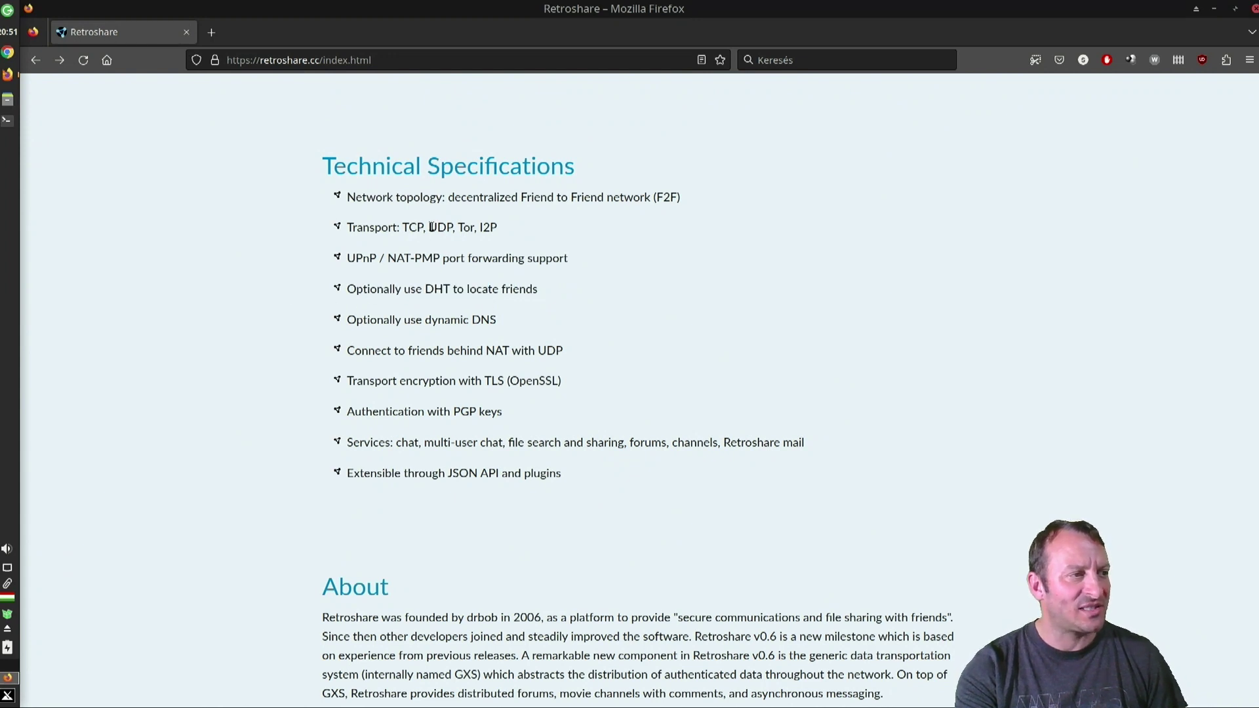
Highlight the transport protocols, authentication with PGP keys, and the chat and multi-user chat services under Technical Specifications
drag(410, 228, 486, 229)
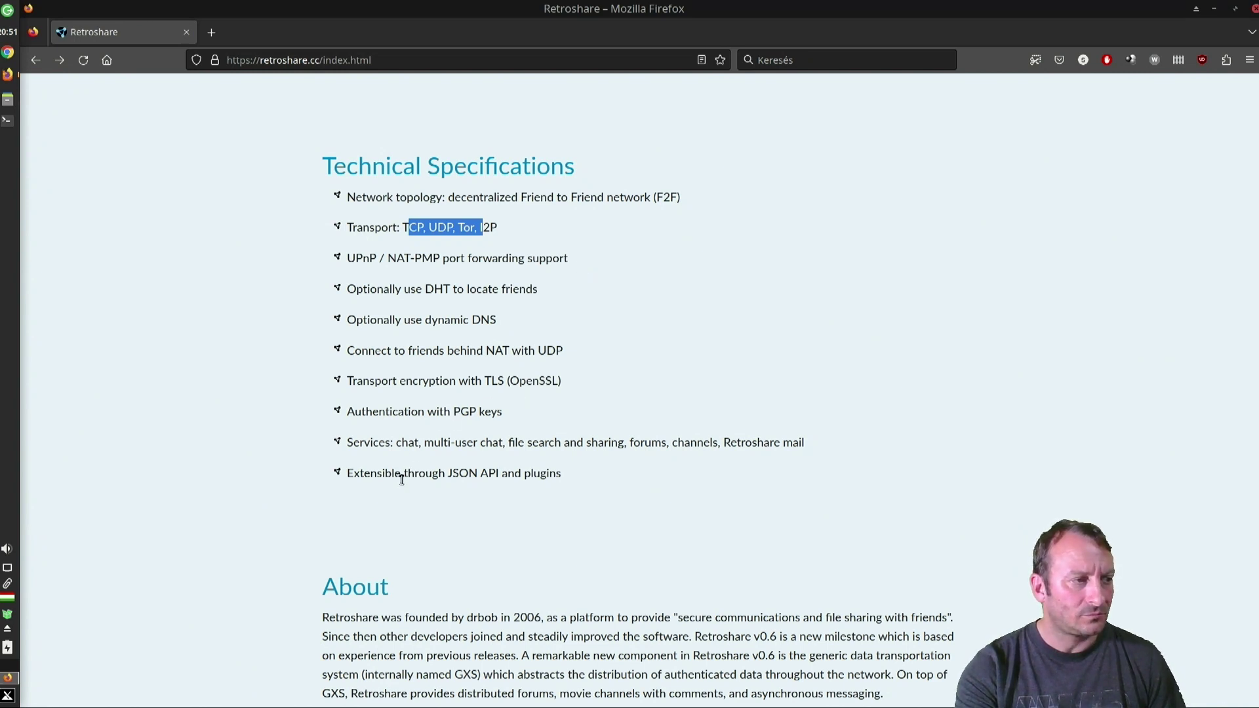
click(396, 415)
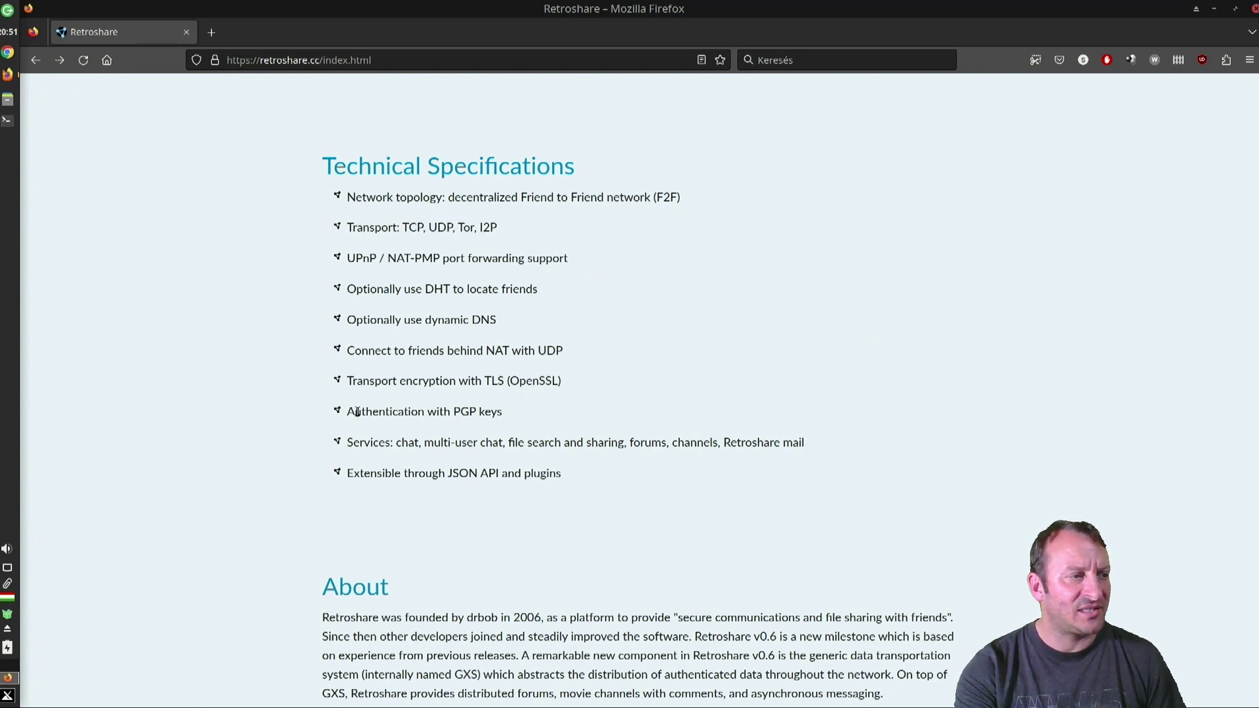
drag(379, 412, 509, 414)
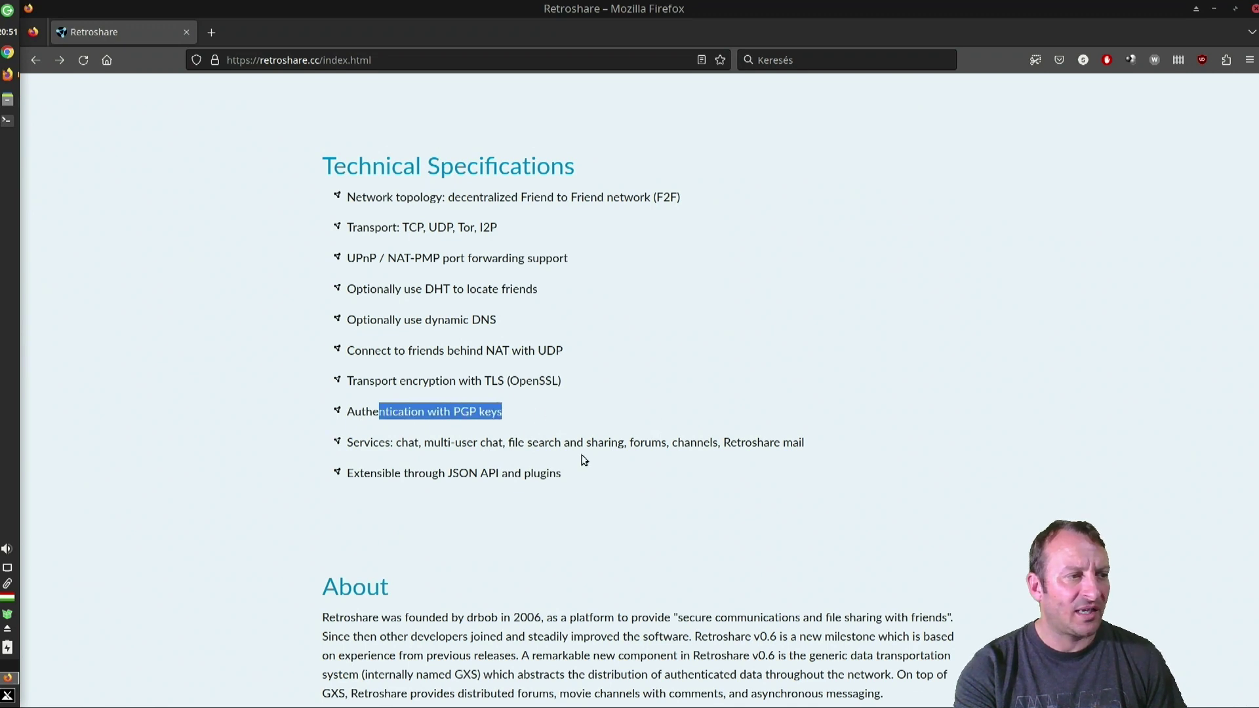
click(434, 448)
drag(398, 444, 511, 446)
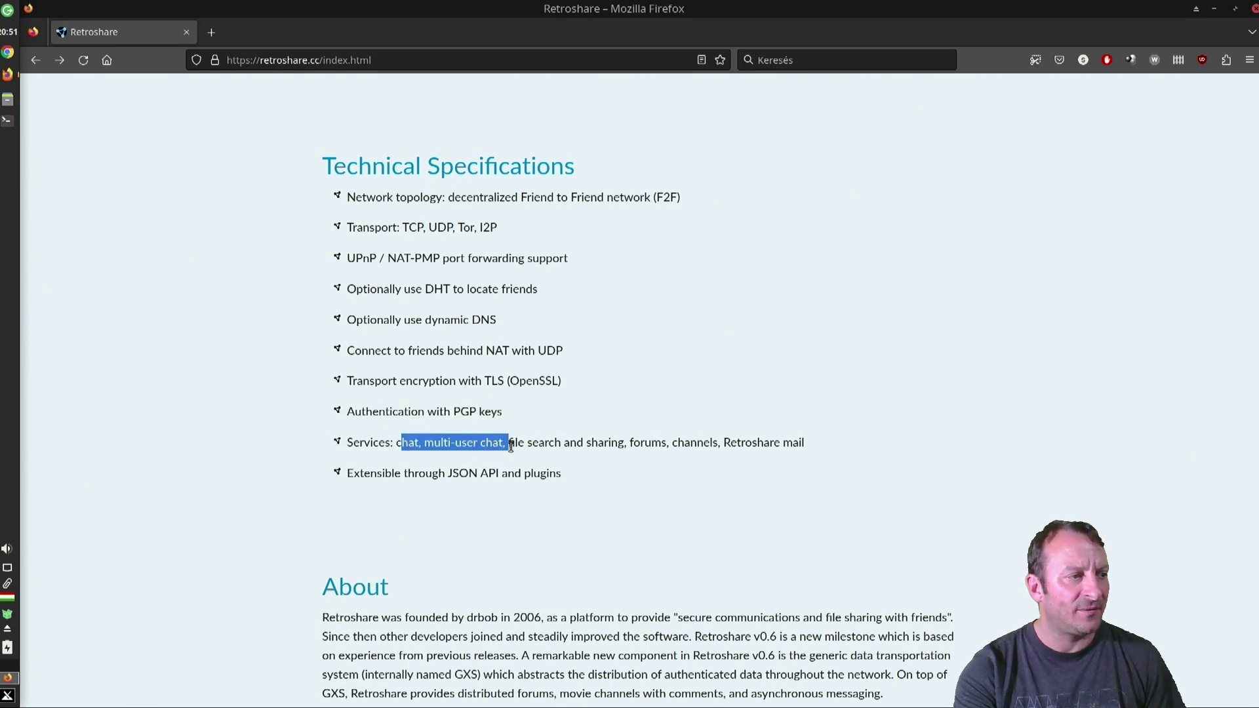
double_click(608, 450)
click(520, 446)
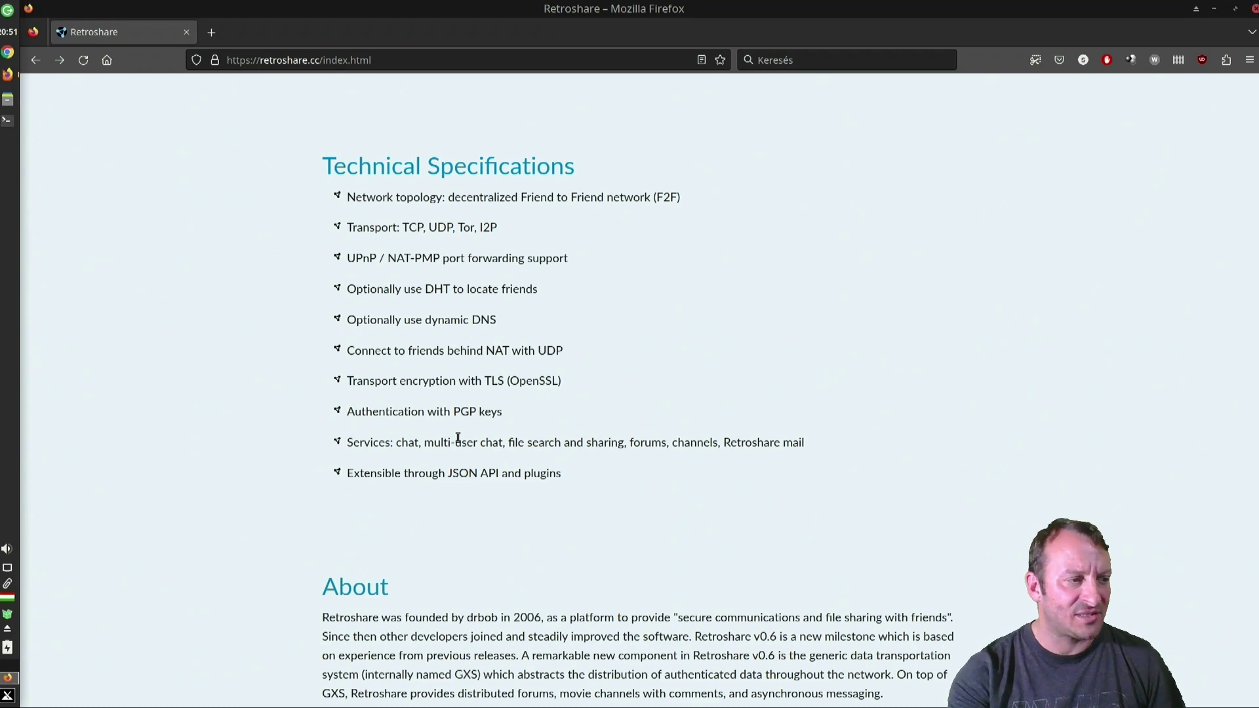
Highlight the founding, secure communications and v0.6 milestone text in the About section
scroll(460, 438, down, 5)
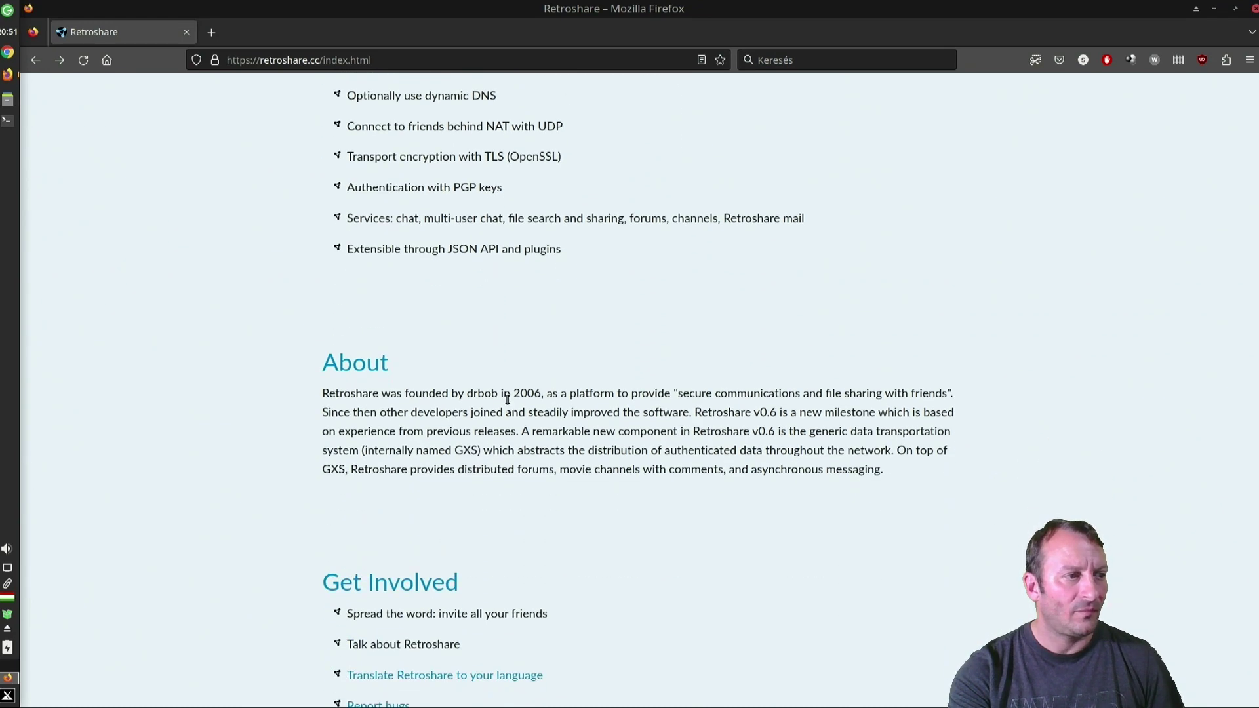
drag(430, 394, 869, 392)
click(738, 392)
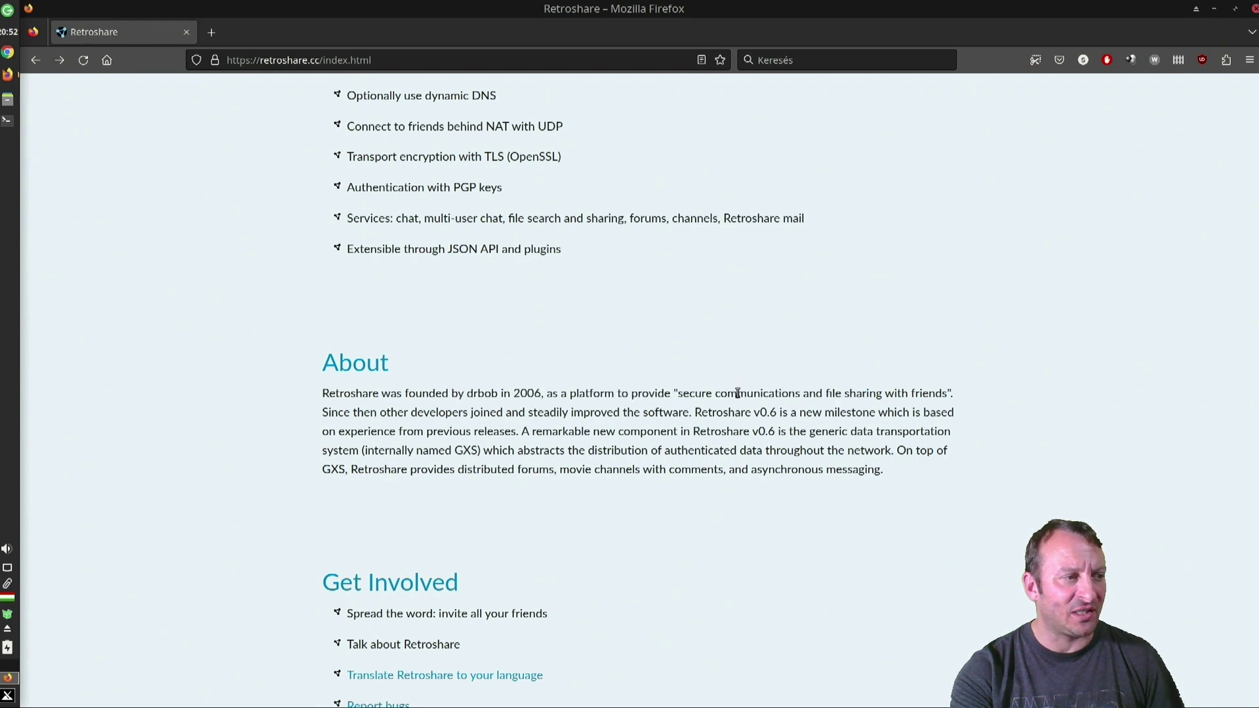
drag(473, 394, 562, 432)
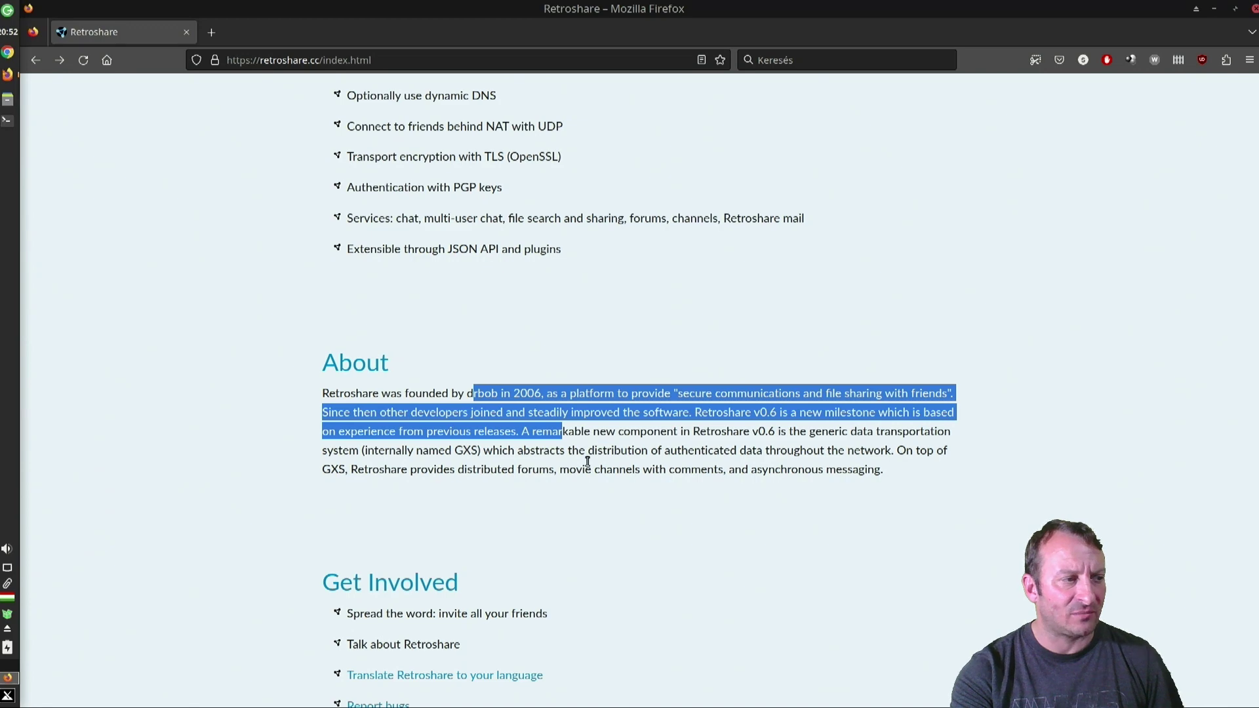
Review the Get Involved list and the project and community links beneath it
scroll(581, 473, down, 3)
scroll(569, 474, down, 1)
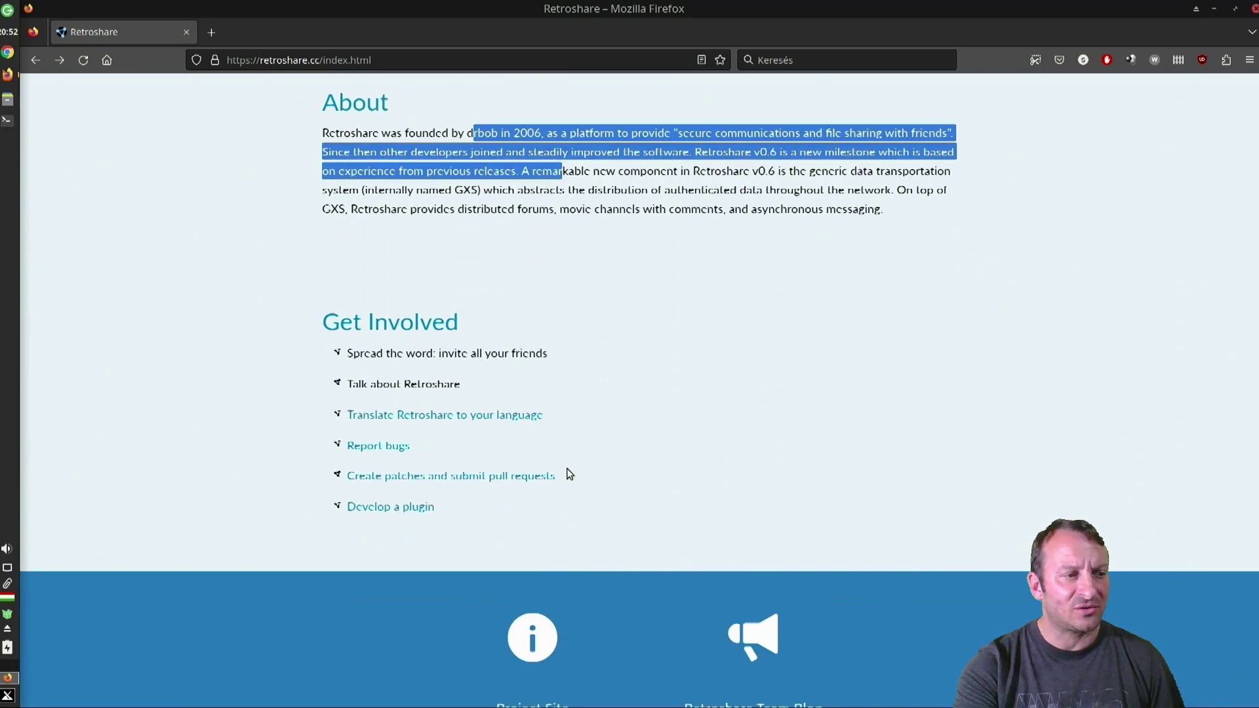
scroll(569, 474, down, 3)
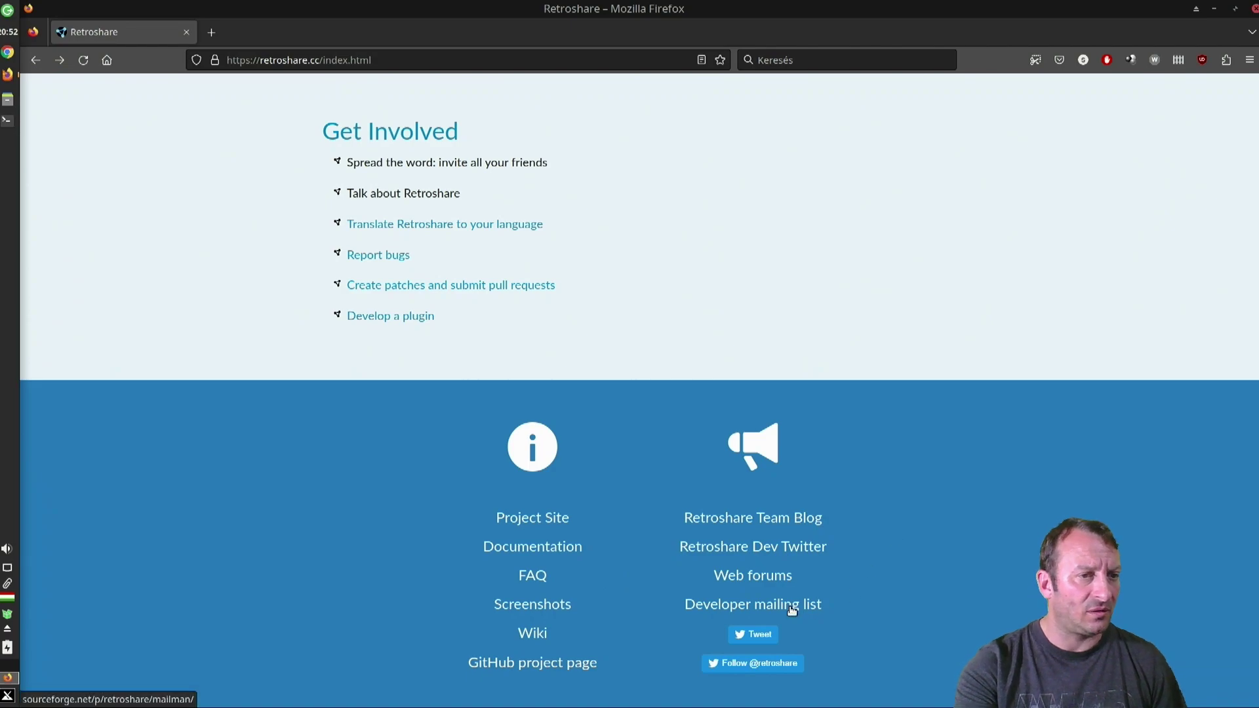
Open the Retroshare blog and examine the latest post, highlighting "Libera.Chat" in its servers heading
scroll(666, 585, up, 10)
scroll(846, 469, up, 15)
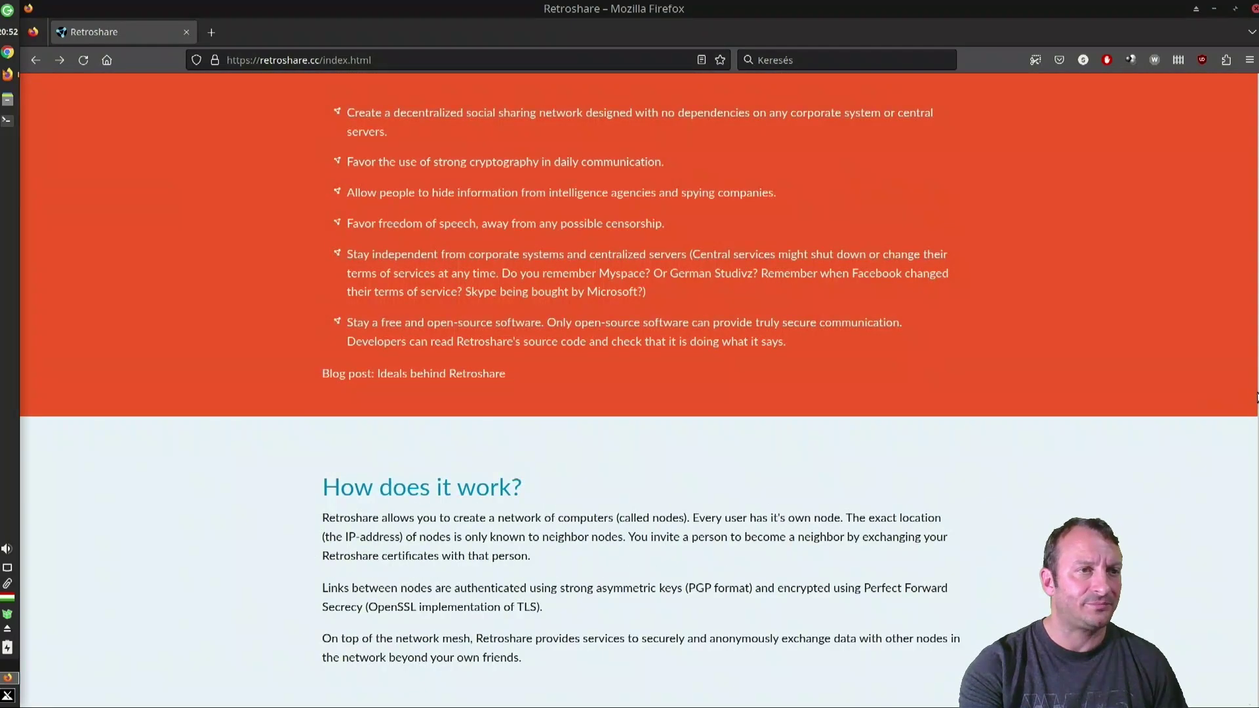
scroll(639, 394, up, 2)
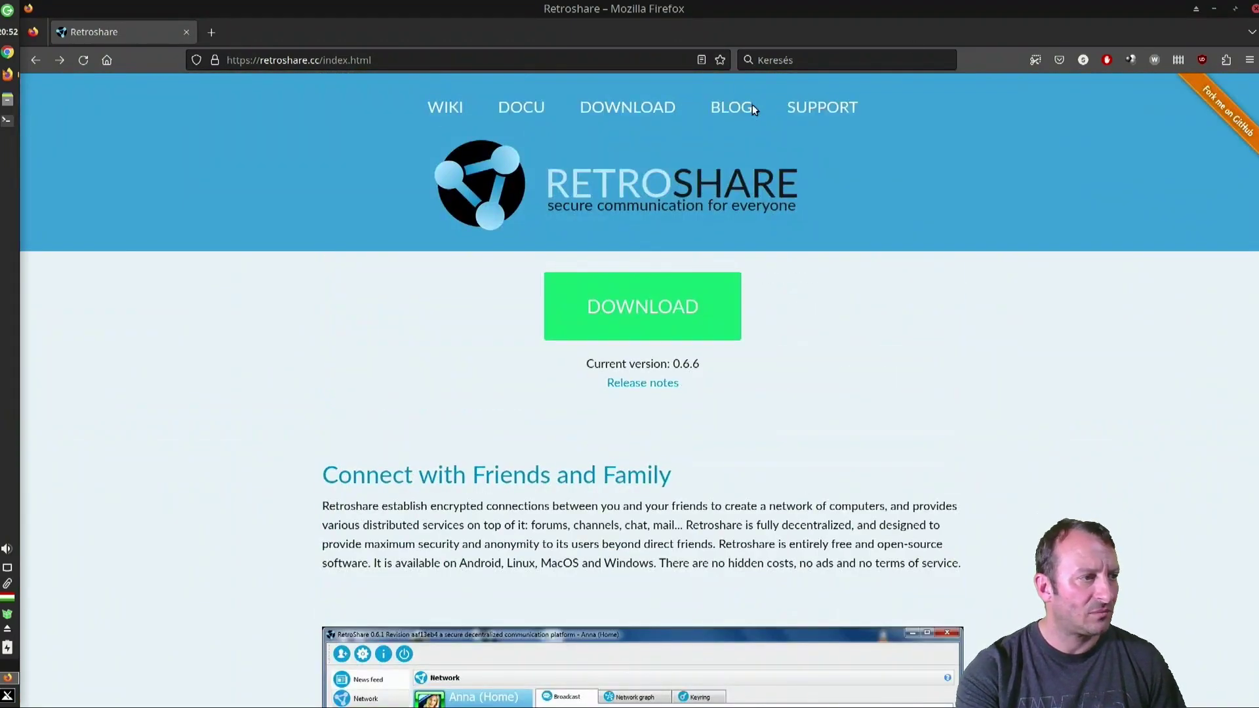
click(731, 106)
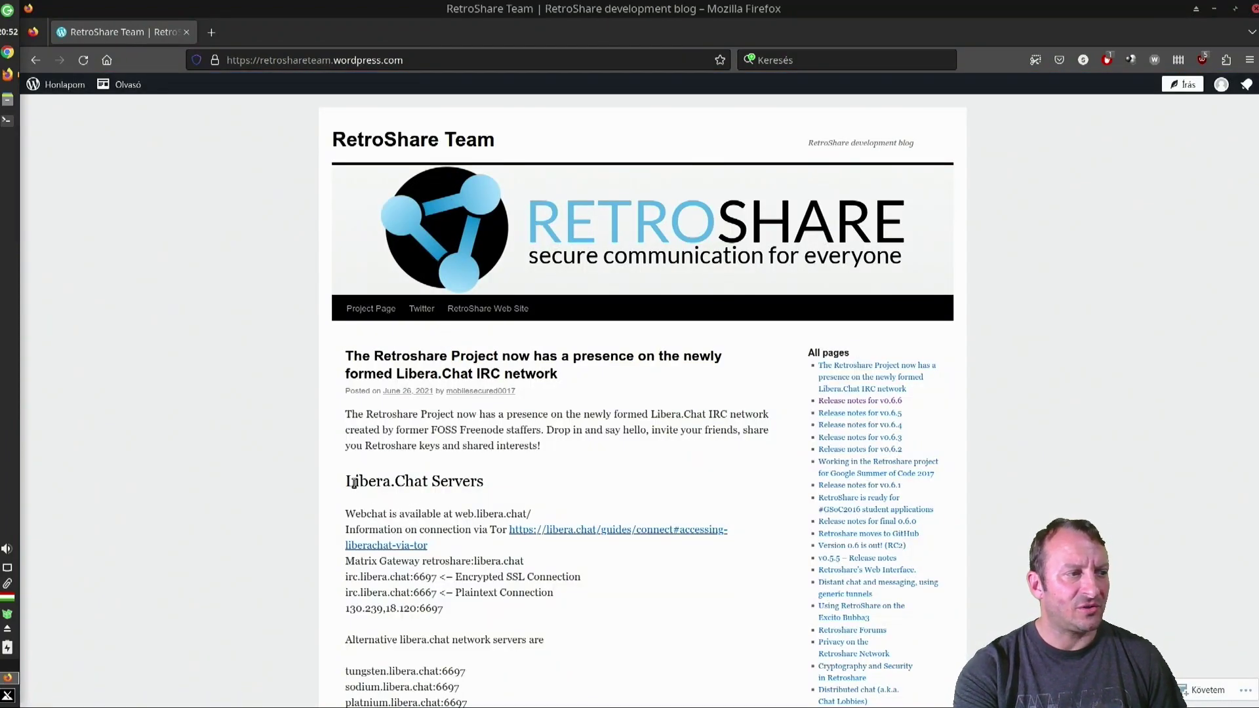
drag(354, 482, 422, 484)
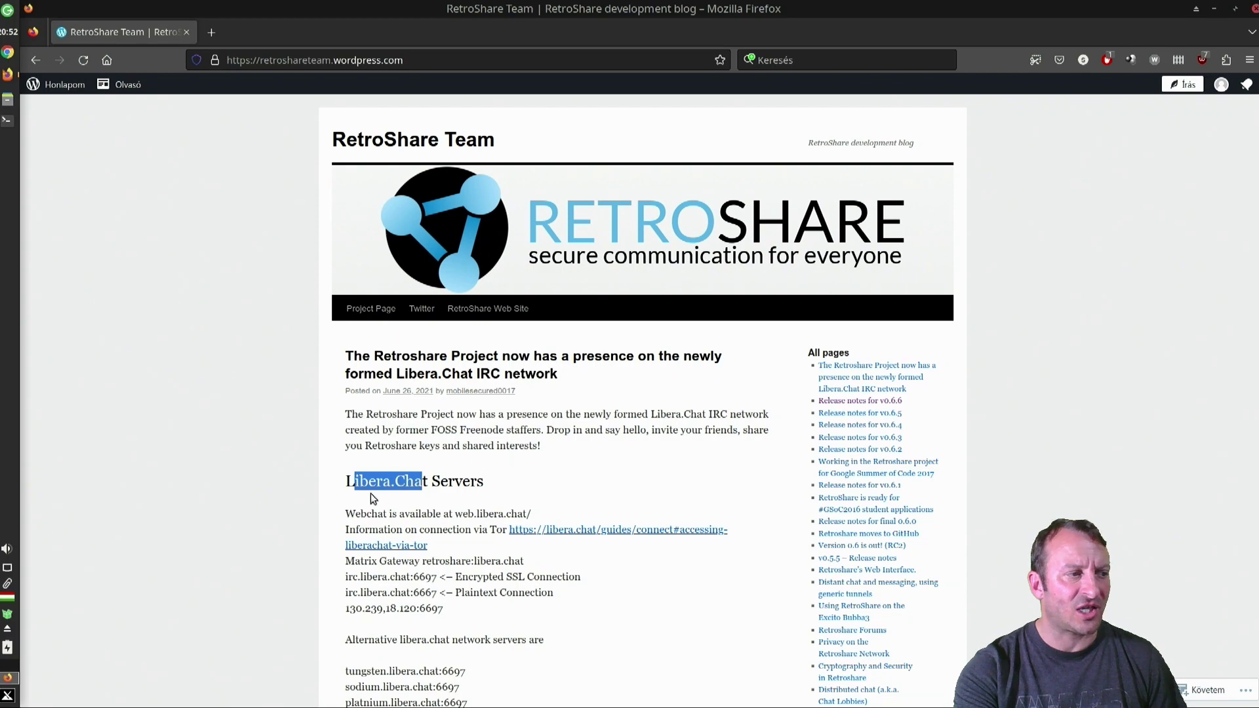
click(377, 491)
scroll(474, 449, down, 3)
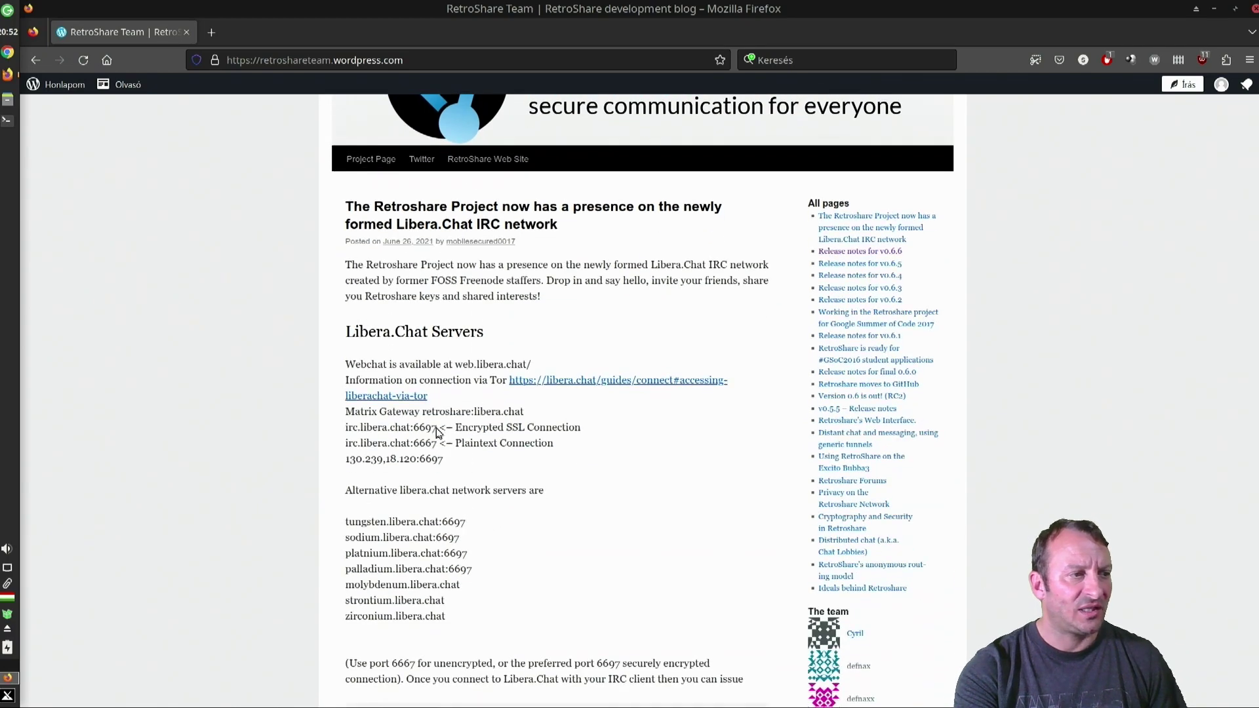
scroll(413, 458, up, 3)
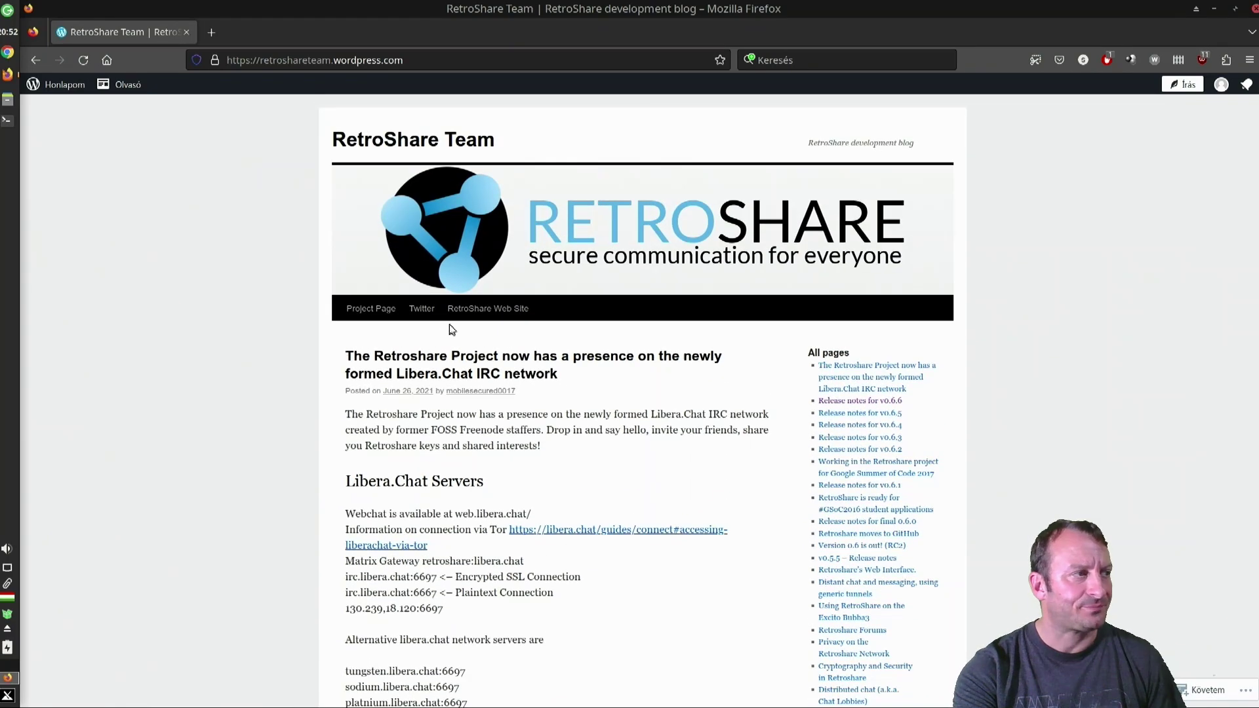
Return to the Retroshare home page, open its wiki and follow the link to the relocated documentation
click(28, 62)
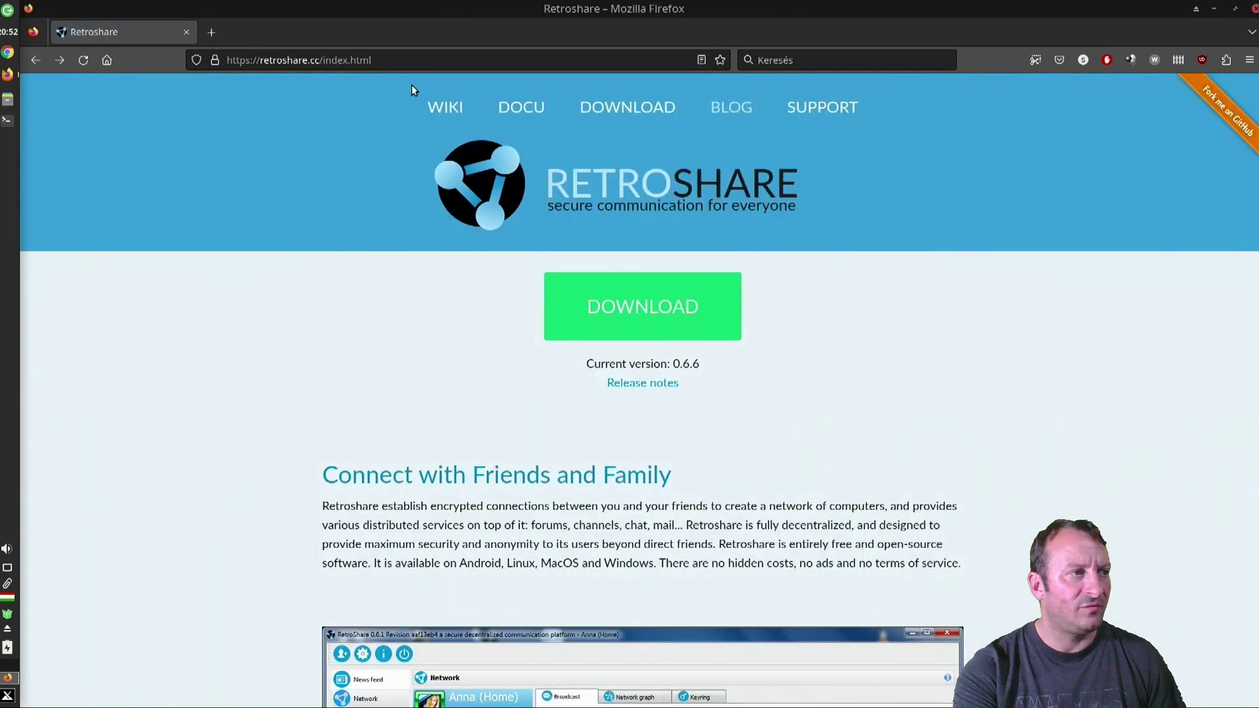
click(435, 112)
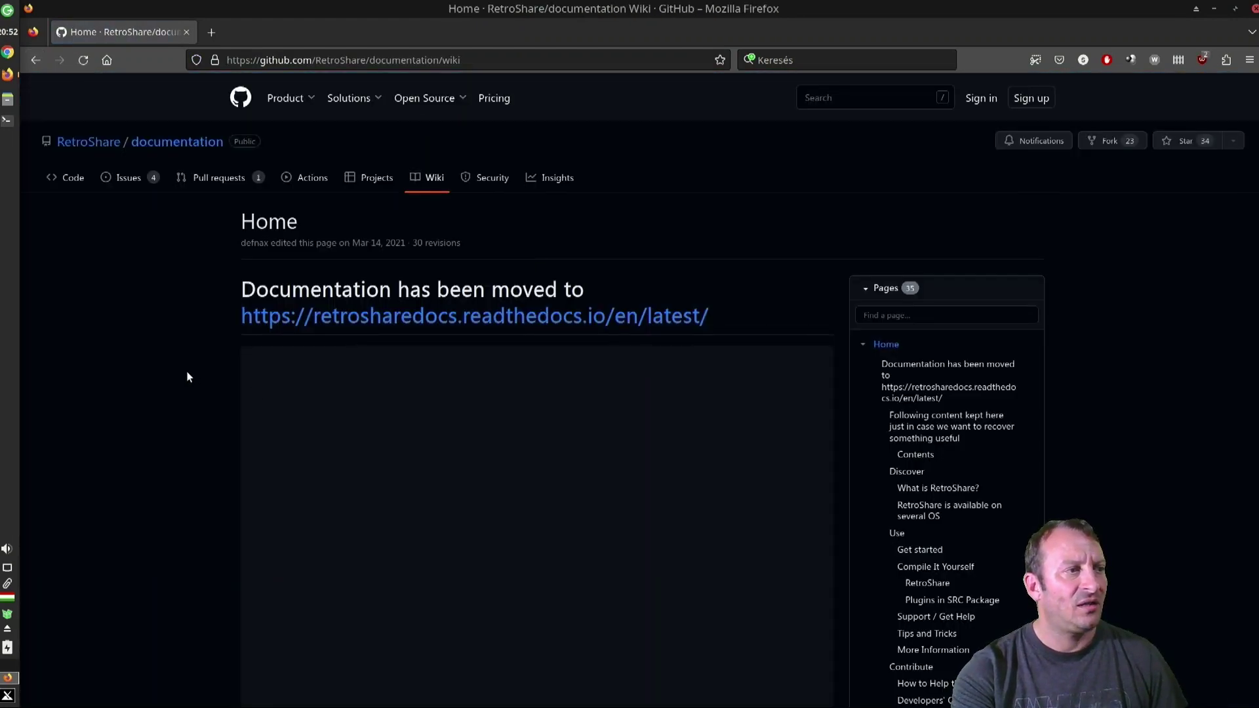
scroll(187, 377, down, 2)
click(493, 244)
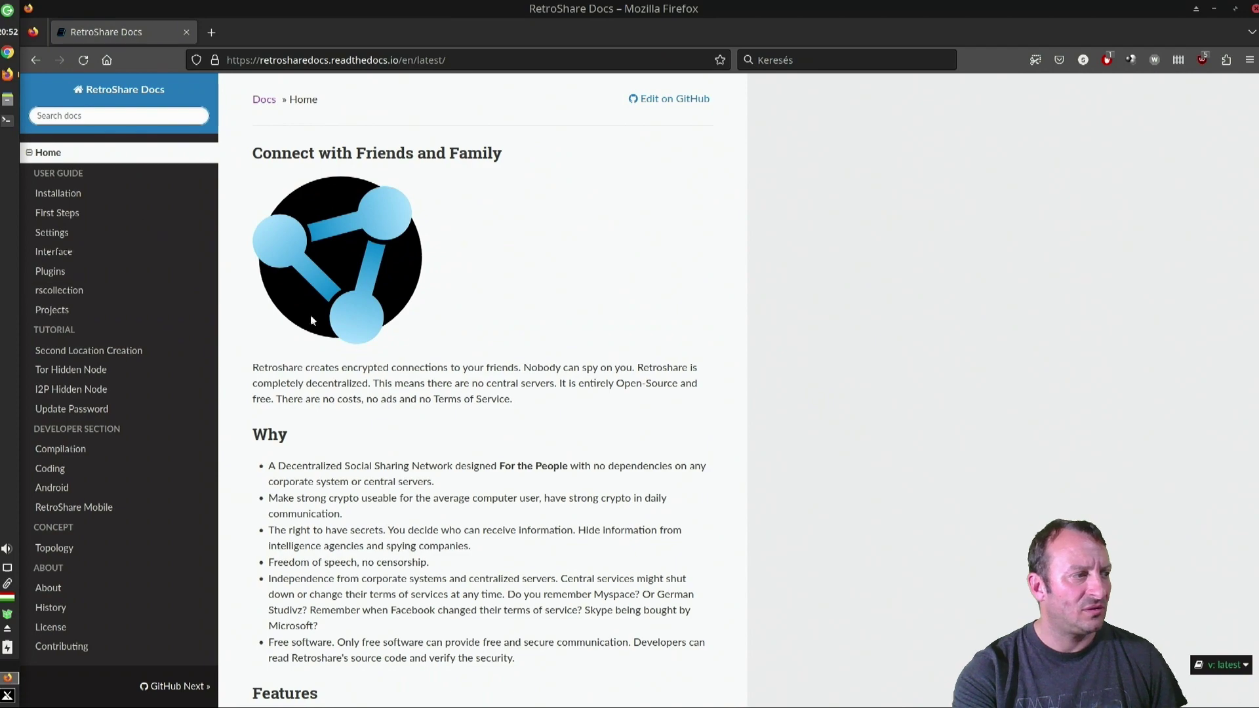
Skim the documentation's features, and go through the Installation page of the user guide to the Retroshare downloads page
scroll(385, 396, down, 7)
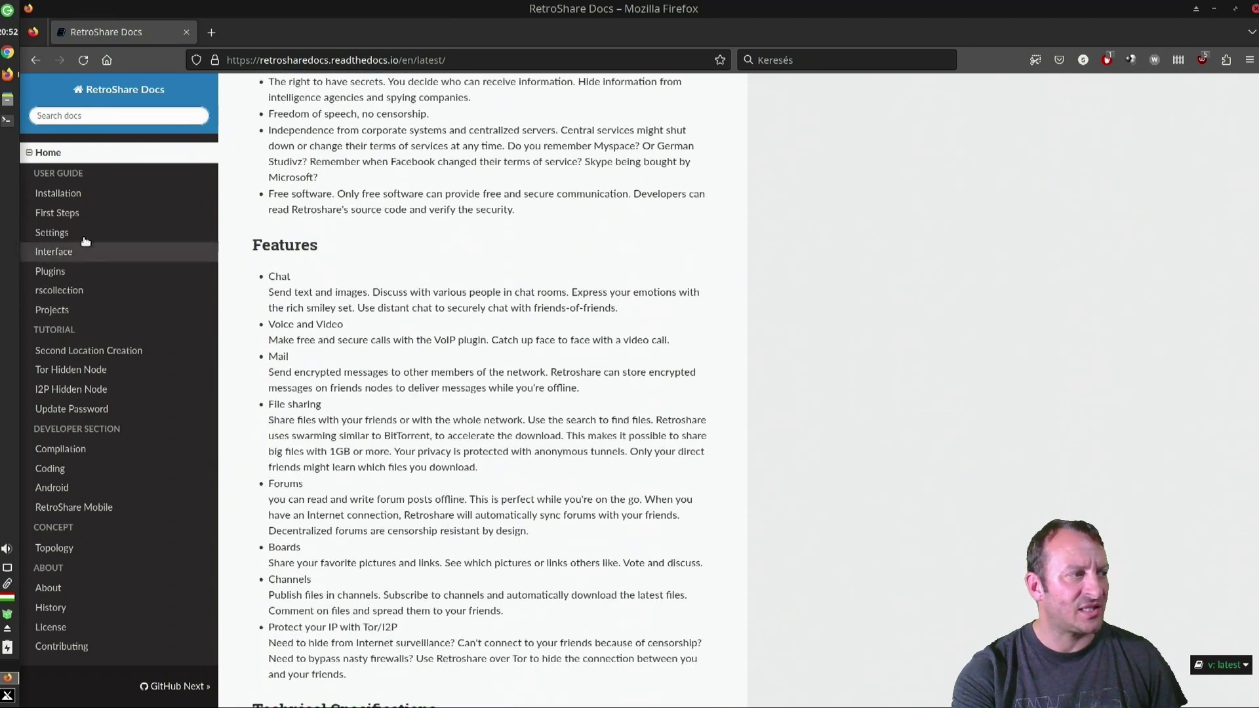
click(58, 192)
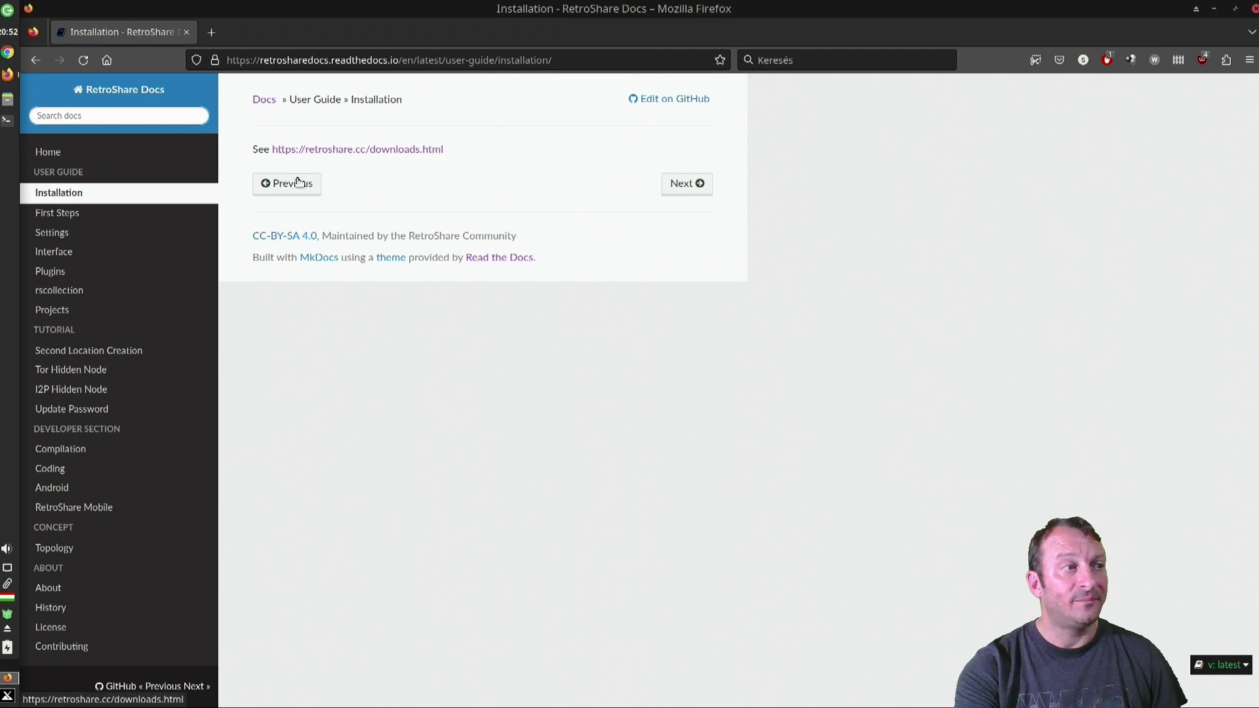
click(369, 150)
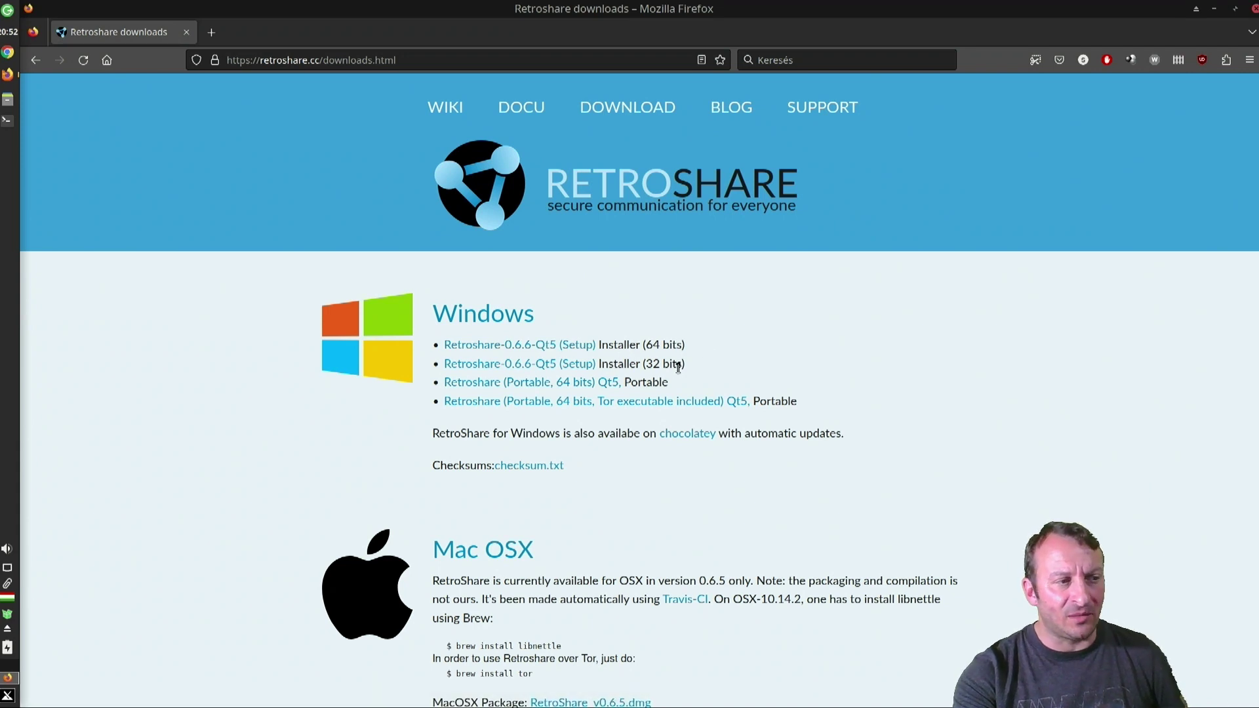
Review the Windows downloads and highlight "Portable" on the 64-bit portable Qt5 version without the Tor executable
drag(628, 389, 671, 386)
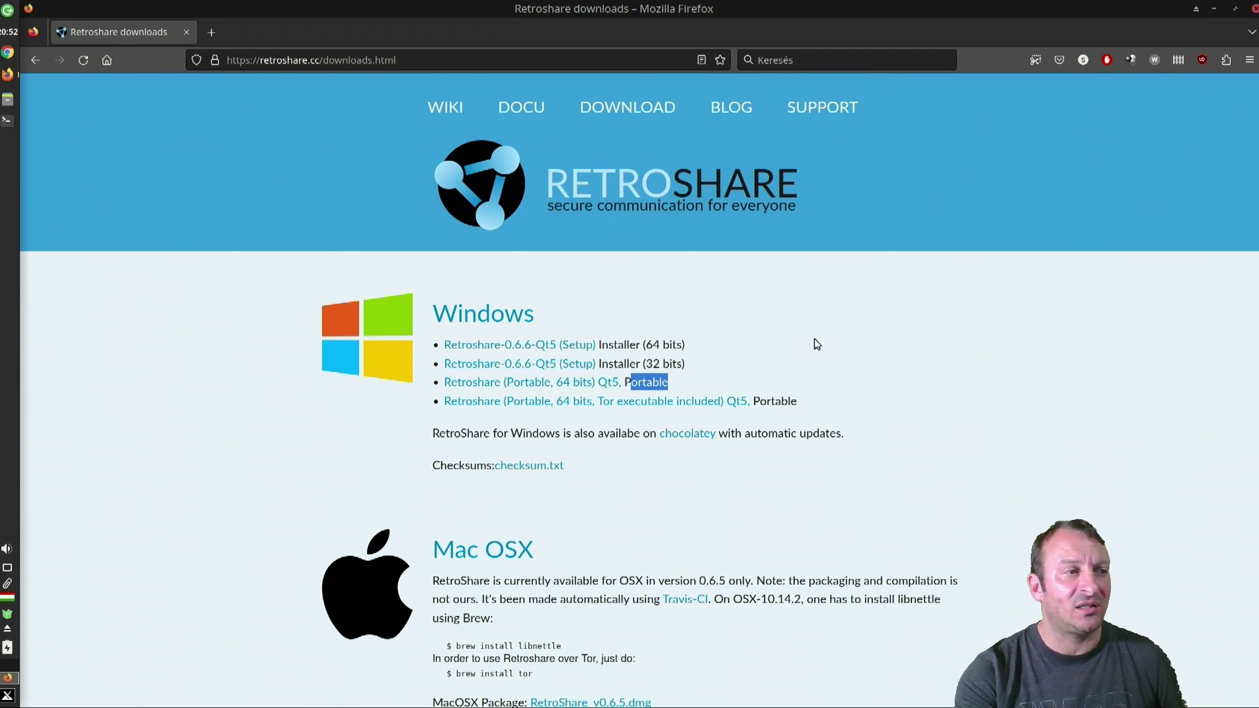
scroll(622, 230, down, 3)
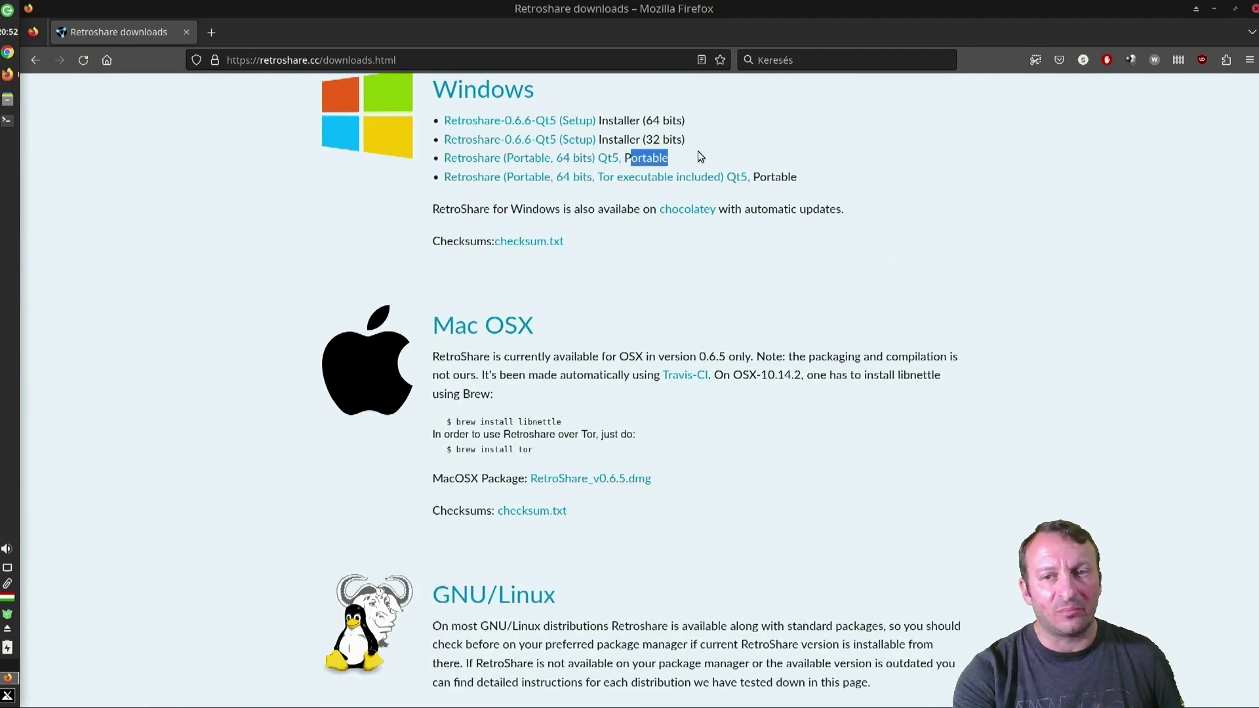
click(774, 143)
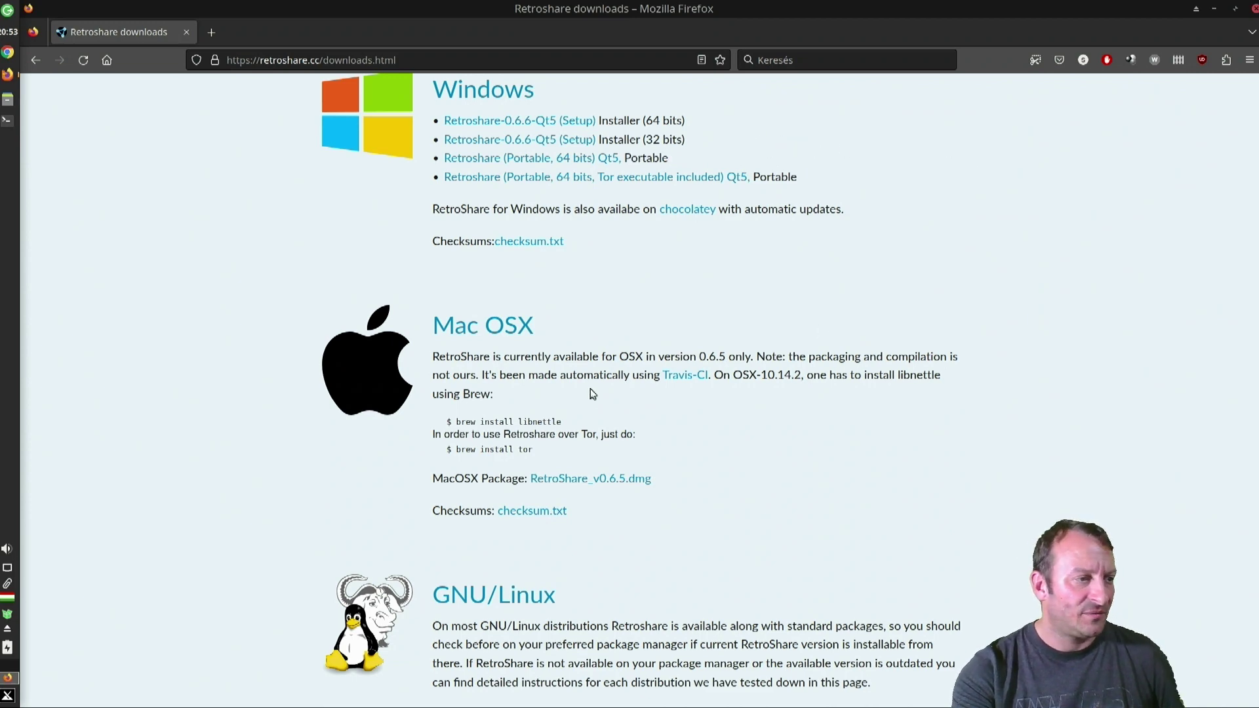
Look over the Mac OSX and Linux downloads, and check the F-Droid page for the Android package before returning to the downloads page
scroll(598, 401, down, 1)
scroll(598, 401, down, 2)
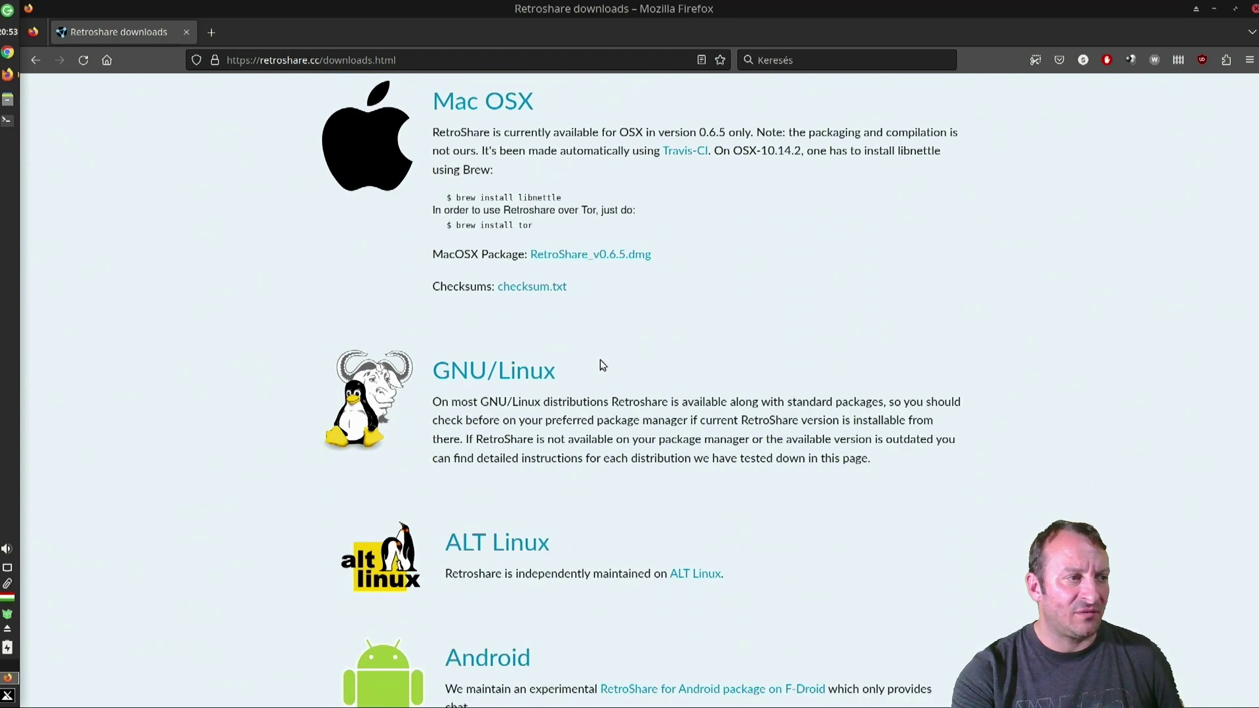
scroll(470, 354, down, 5)
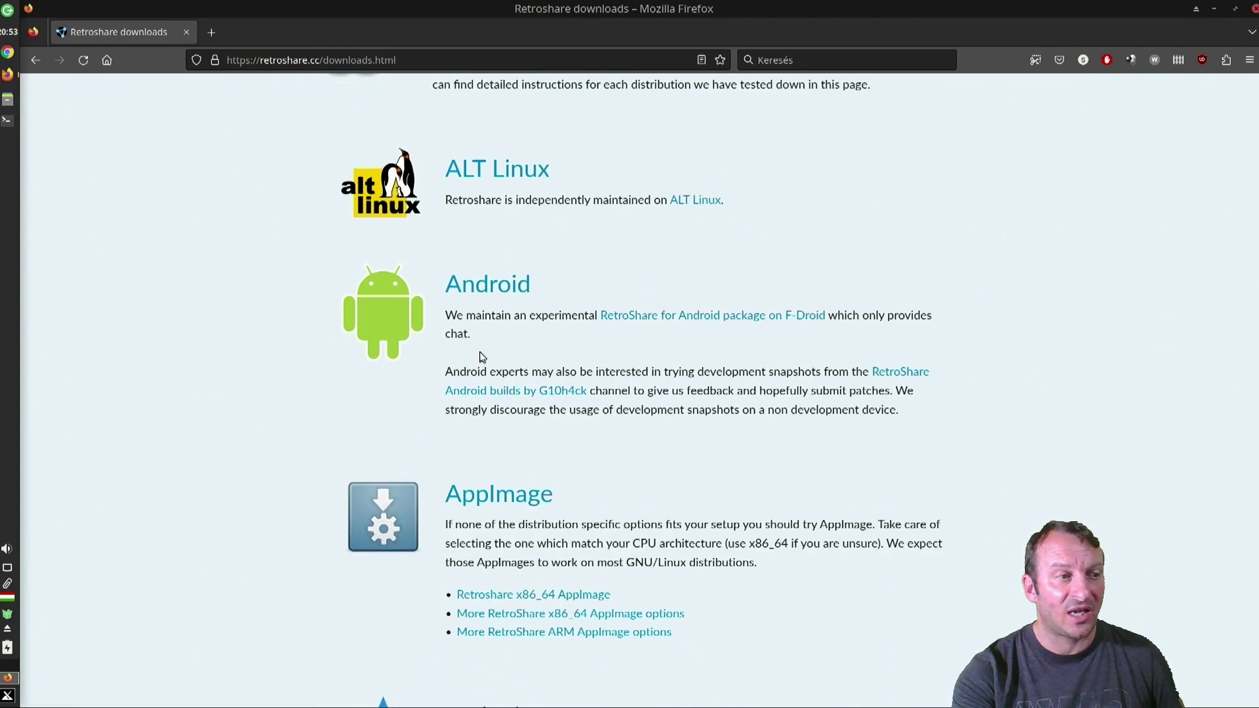
click(764, 320)
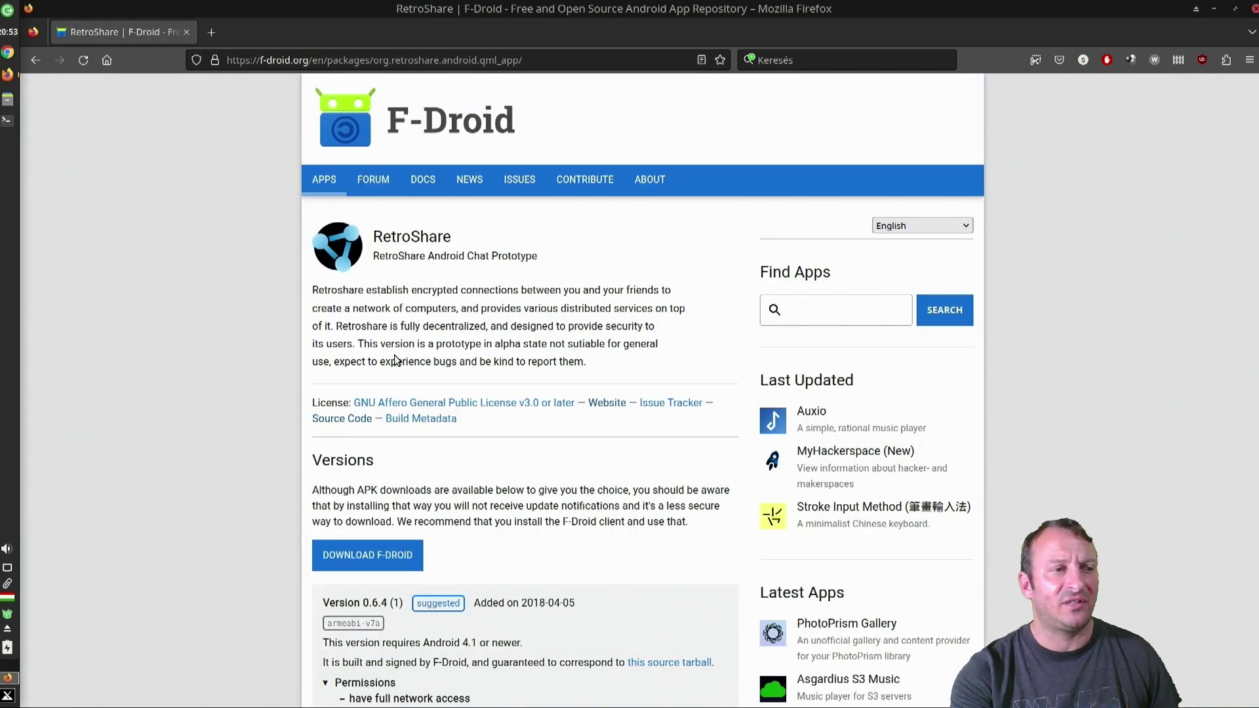
click(35, 60)
Skim the AppImage, Arch Linux and CentOS installation instructions on the downloads page
scroll(562, 521, down, 4)
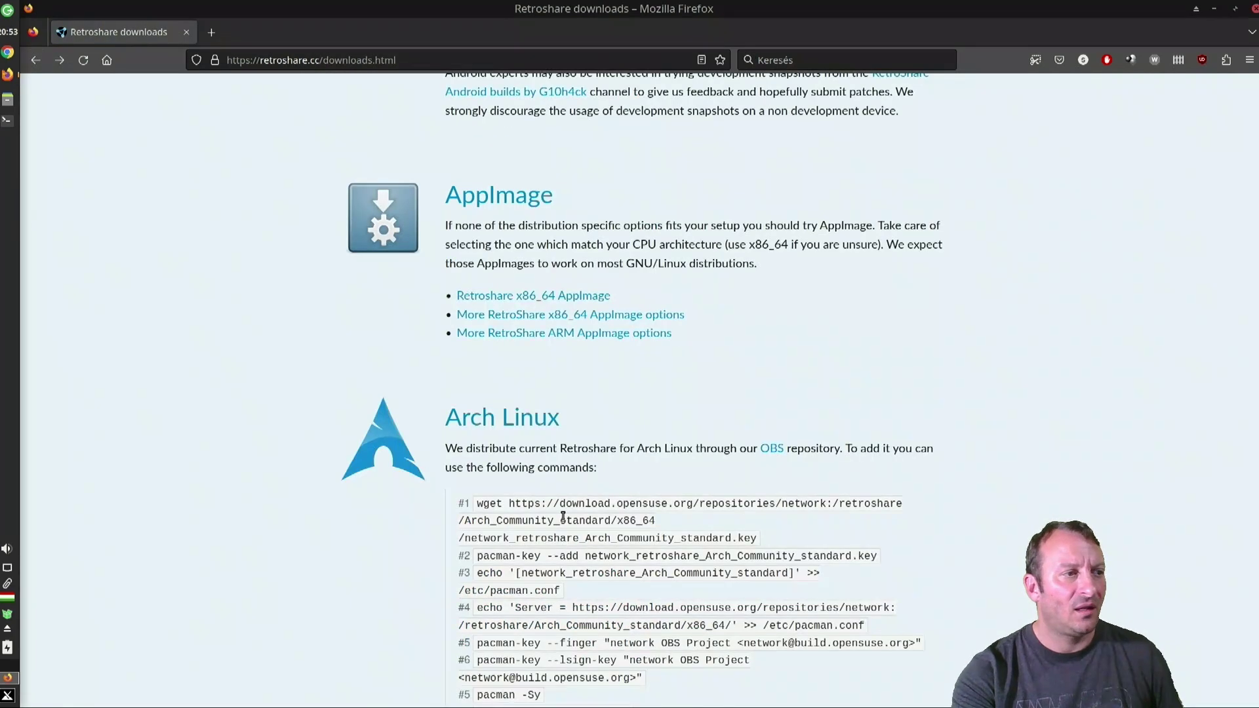
scroll(433, 481, down, 3)
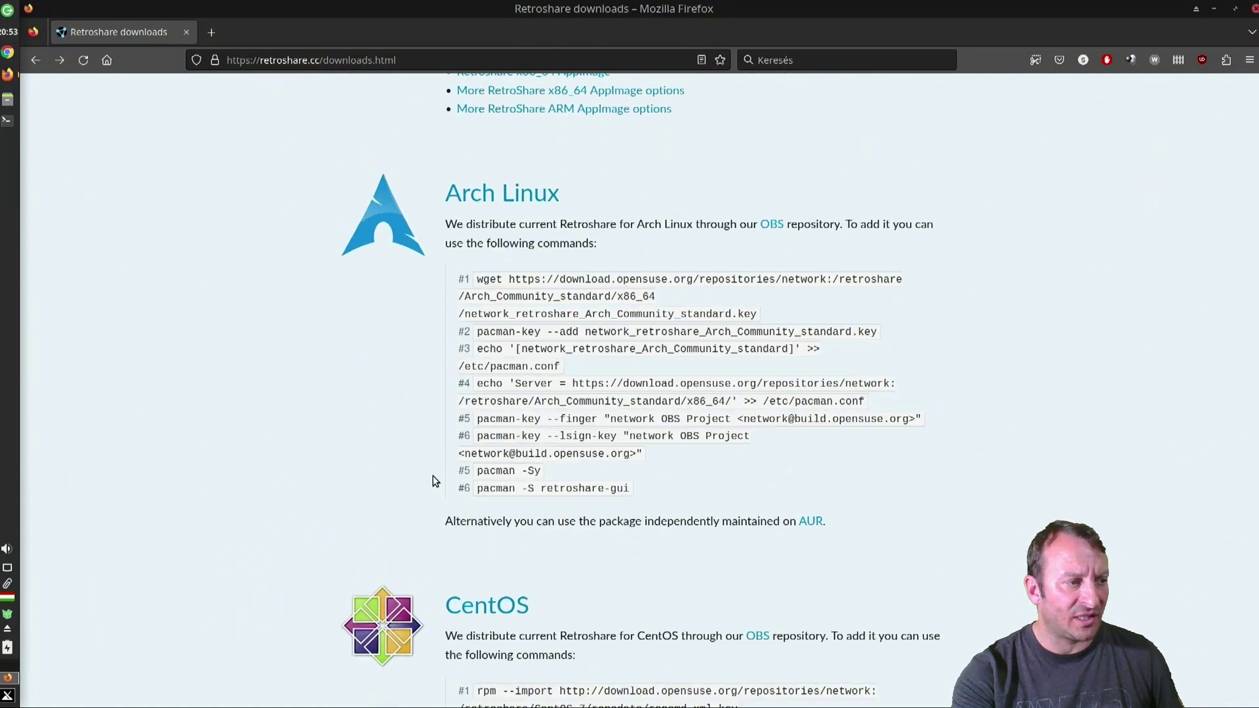
scroll(433, 479, down, 5)
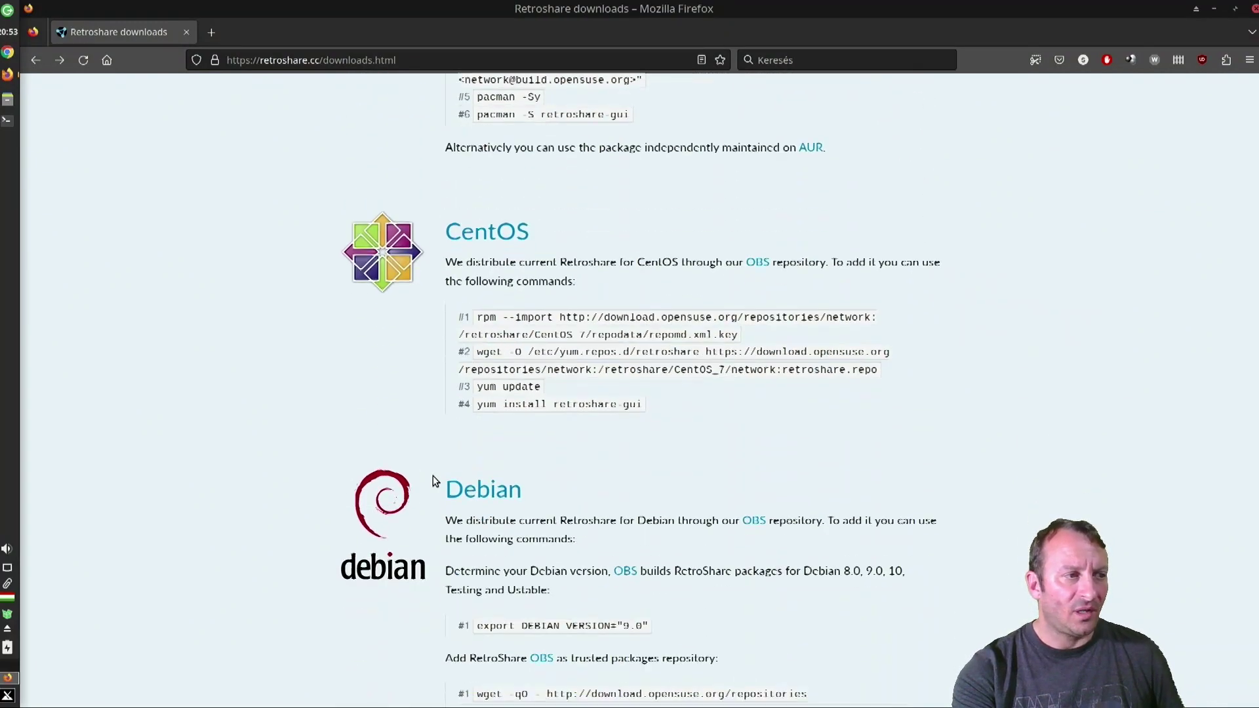
scroll(433, 478, up, 4)
scroll(433, 481, down, 4)
scroll(433, 479, down, 3)
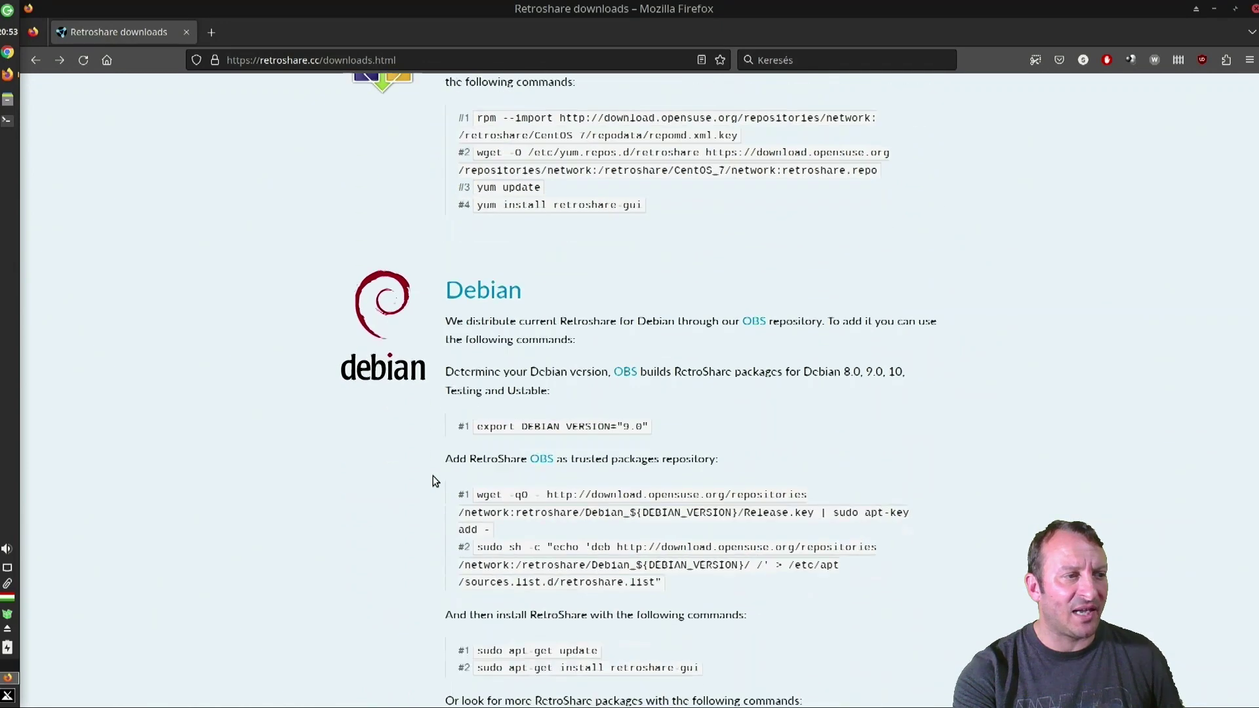
Highlight the retroshare-gui install command and the trusted repository commands in the Debian instructions
scroll(432, 475, down, 1)
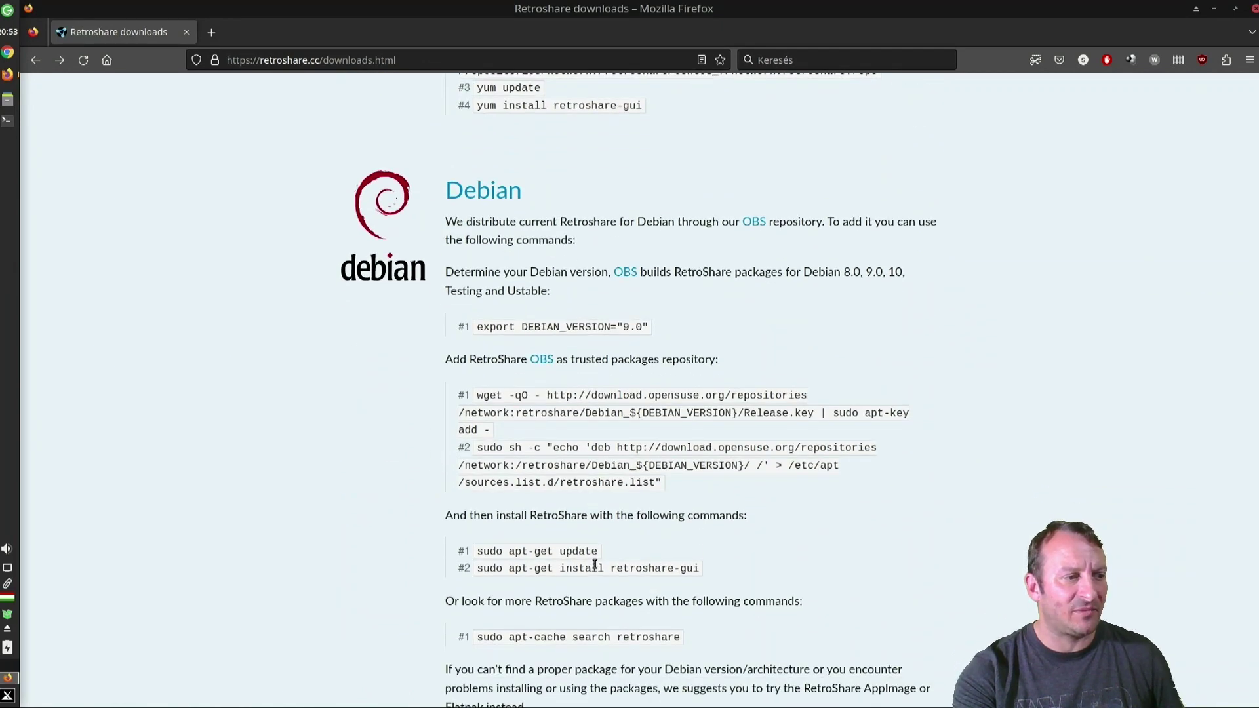
drag(502, 569, 695, 569)
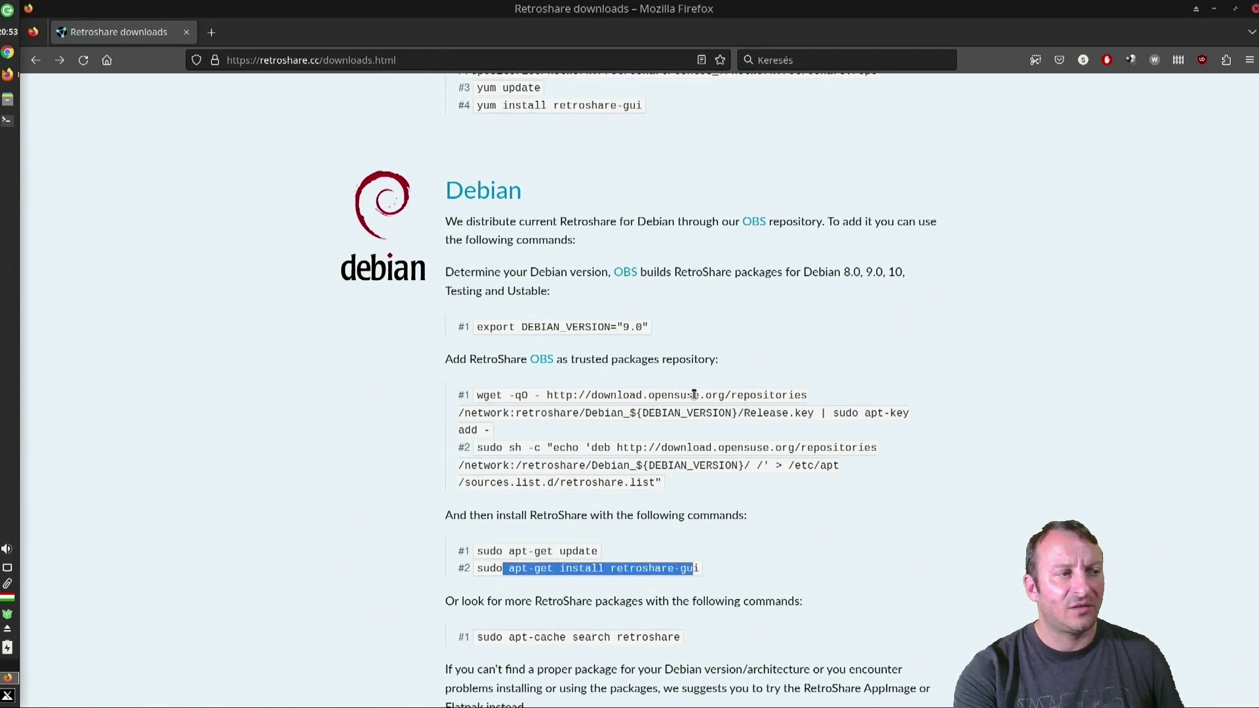
drag(518, 396, 654, 450)
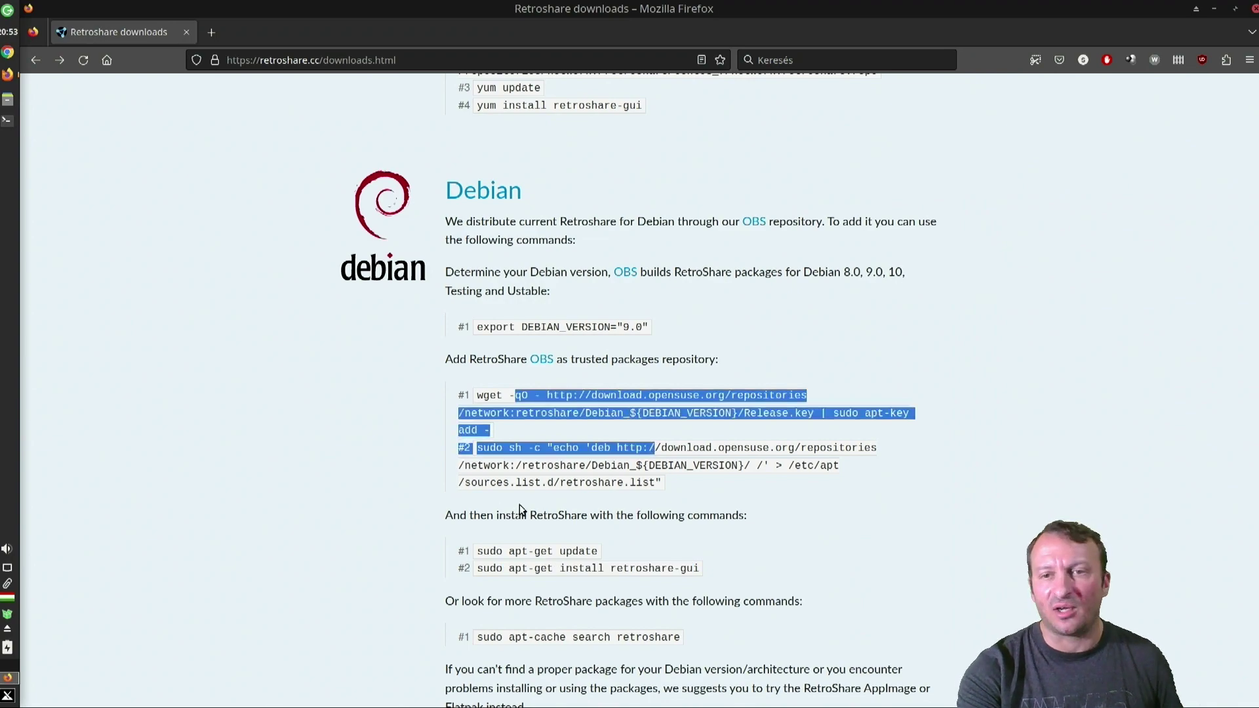
Look over the remaining download sections from Debian and Fedora through Ubuntu, Void Linux and FreeBSD to Source Tarballs
scroll(563, 584, down, 4)
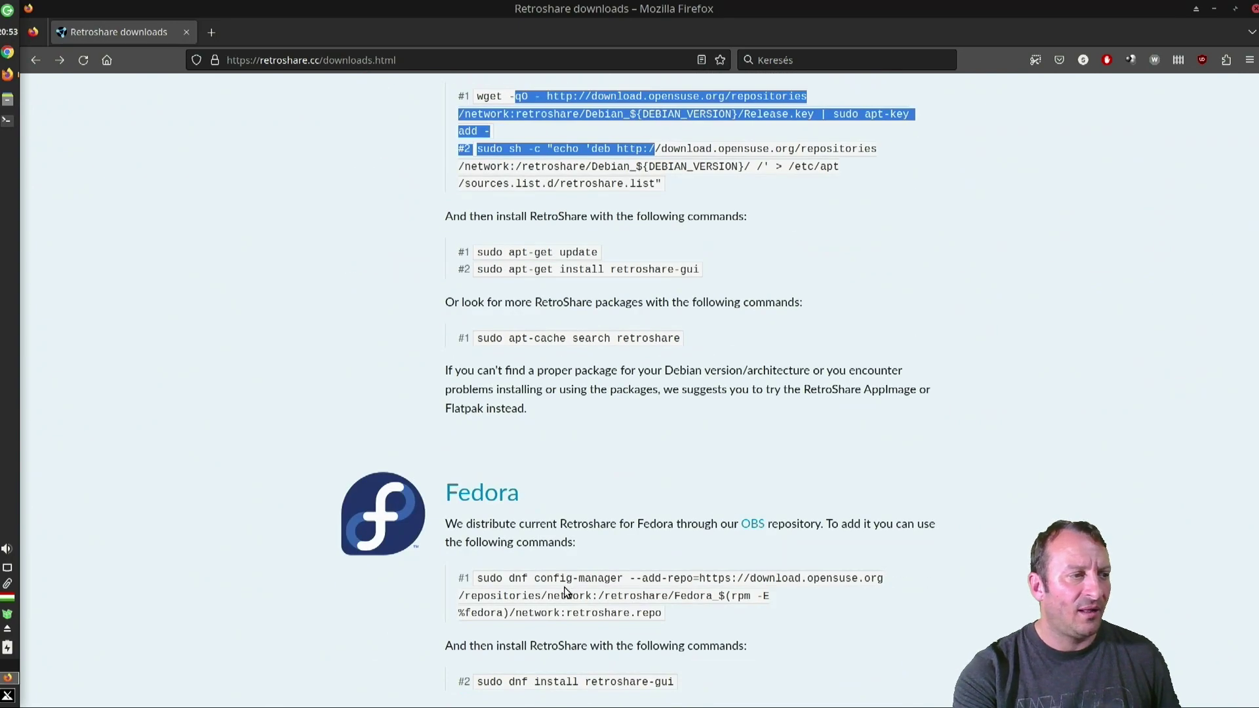
scroll(564, 588, down, 5)
scroll(566, 591, down, 1)
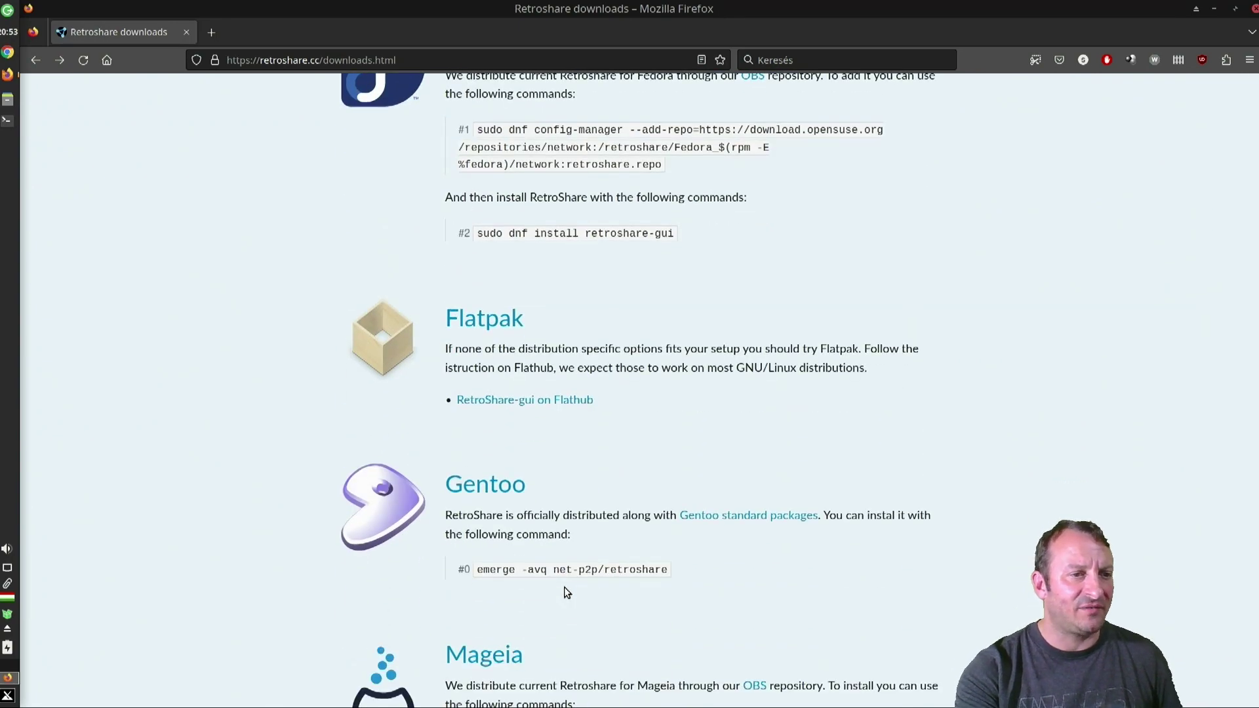
scroll(1256, 439, down, 3)
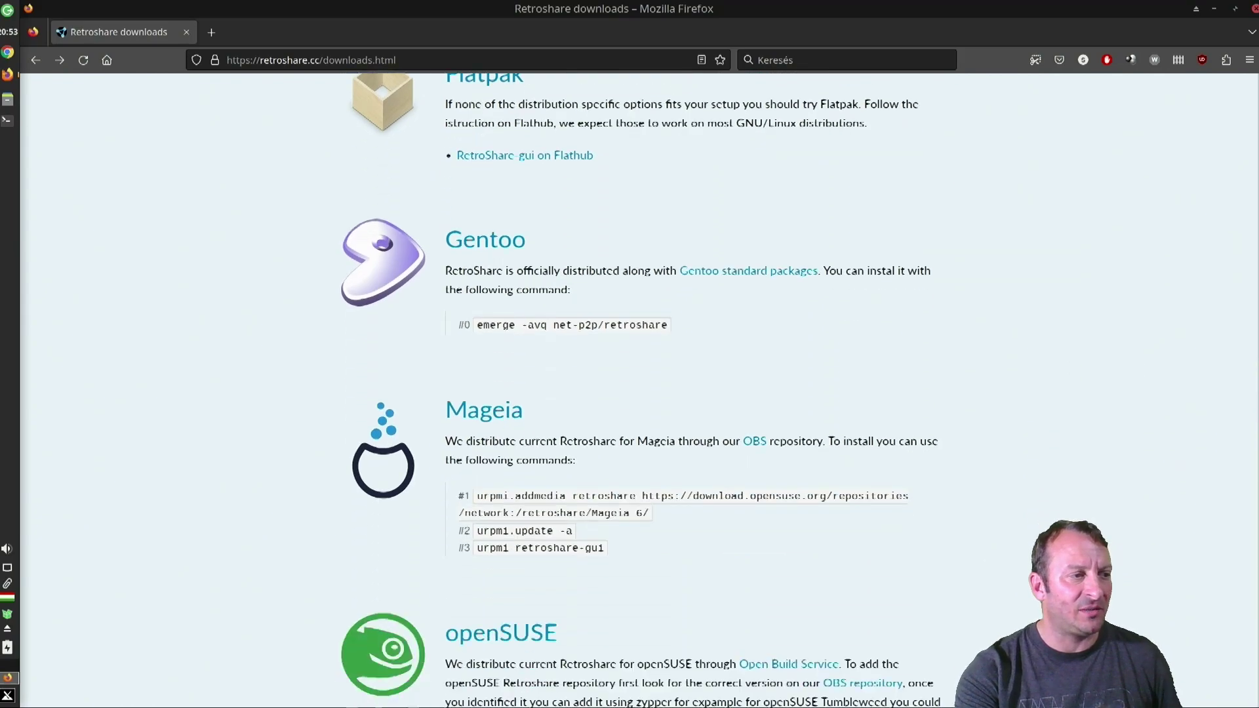
scroll(1244, 631, down, 20)
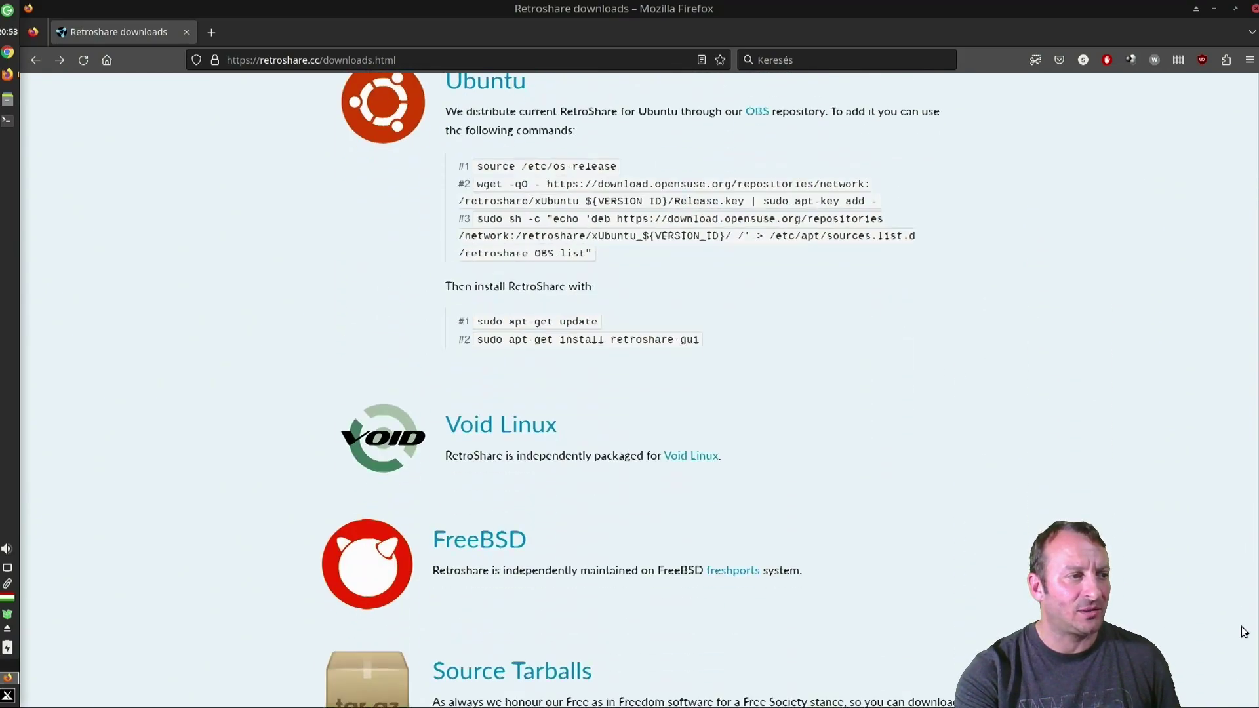
scroll(1244, 632, down, 3)
scroll(1247, 631, up, 4)
scroll(1250, 629, down, 3)
scroll(1254, 629, up, 1)
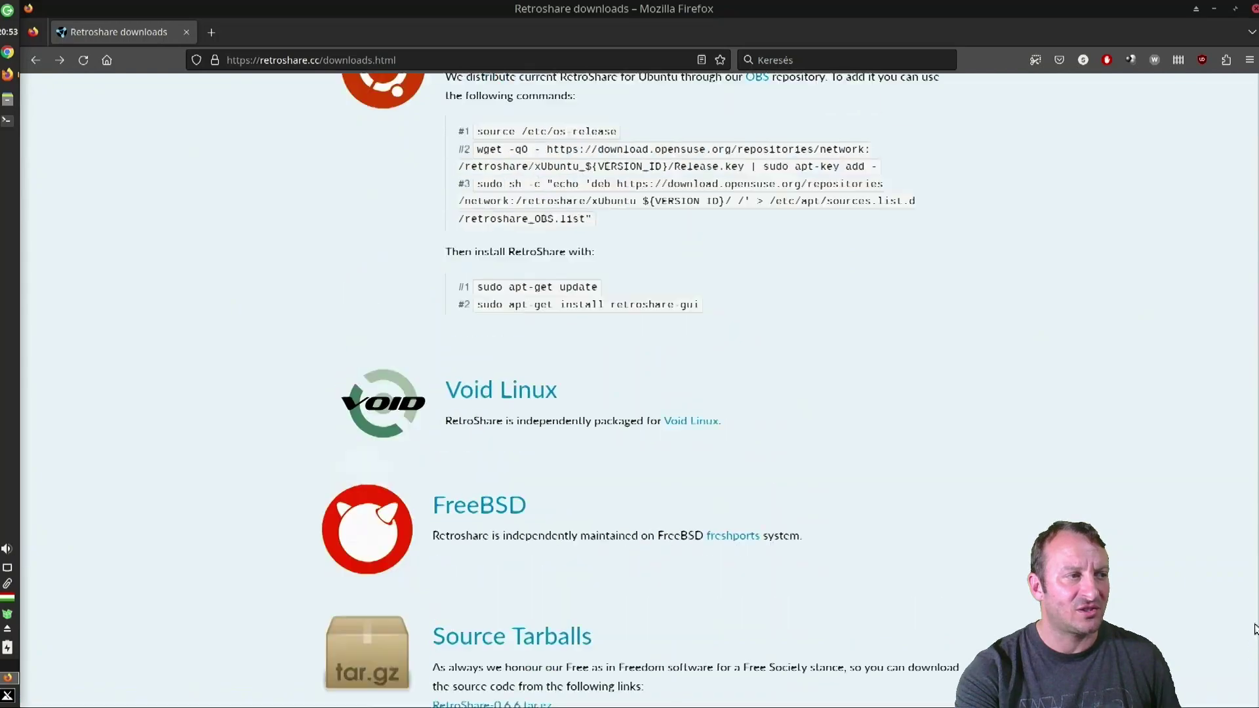
Open the RetroShare-gui page on Flathub from the Flatpak section and read its description, additional information and command line instructions
scroll(1254, 628, up, 20)
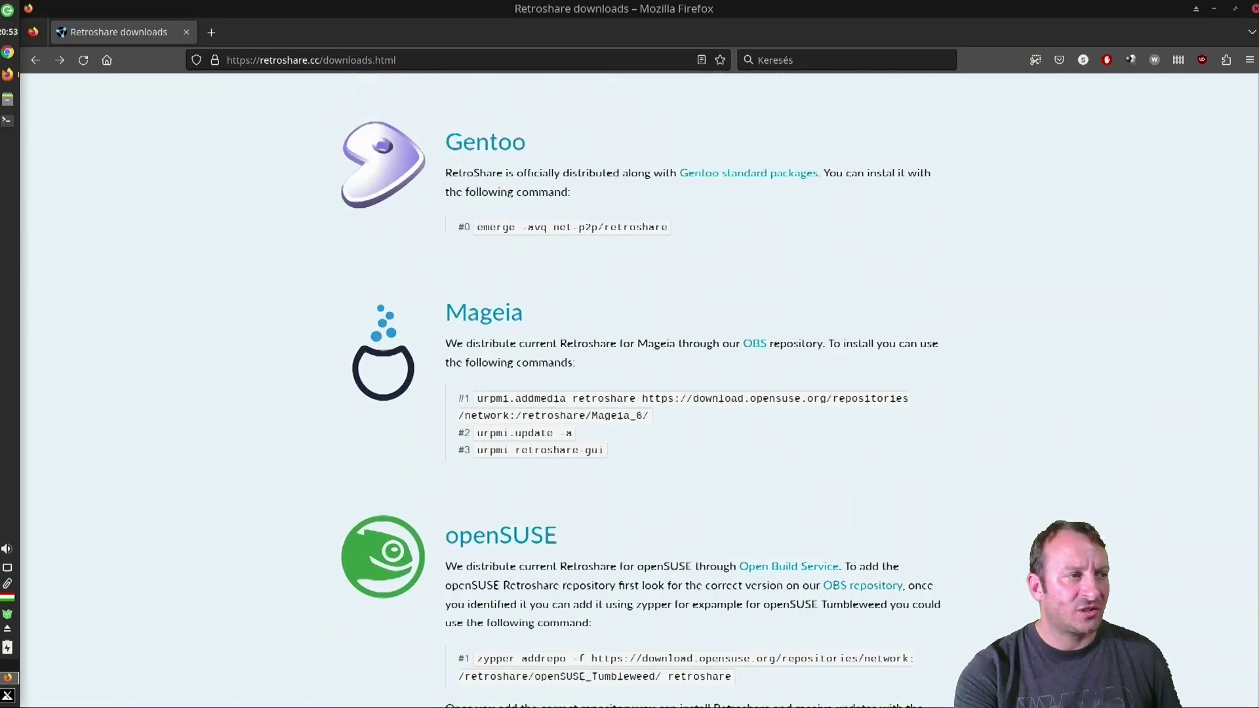
scroll(1254, 629, up, 6)
click(556, 430)
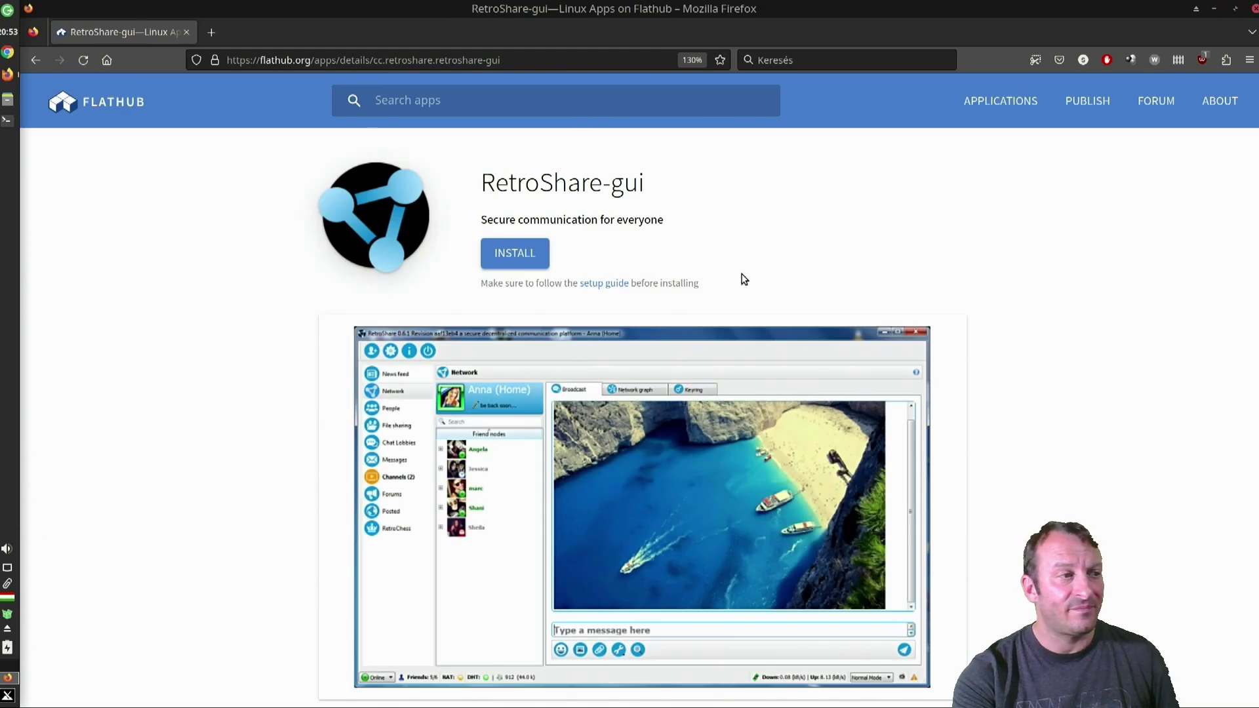
scroll(530, 342, down, 5)
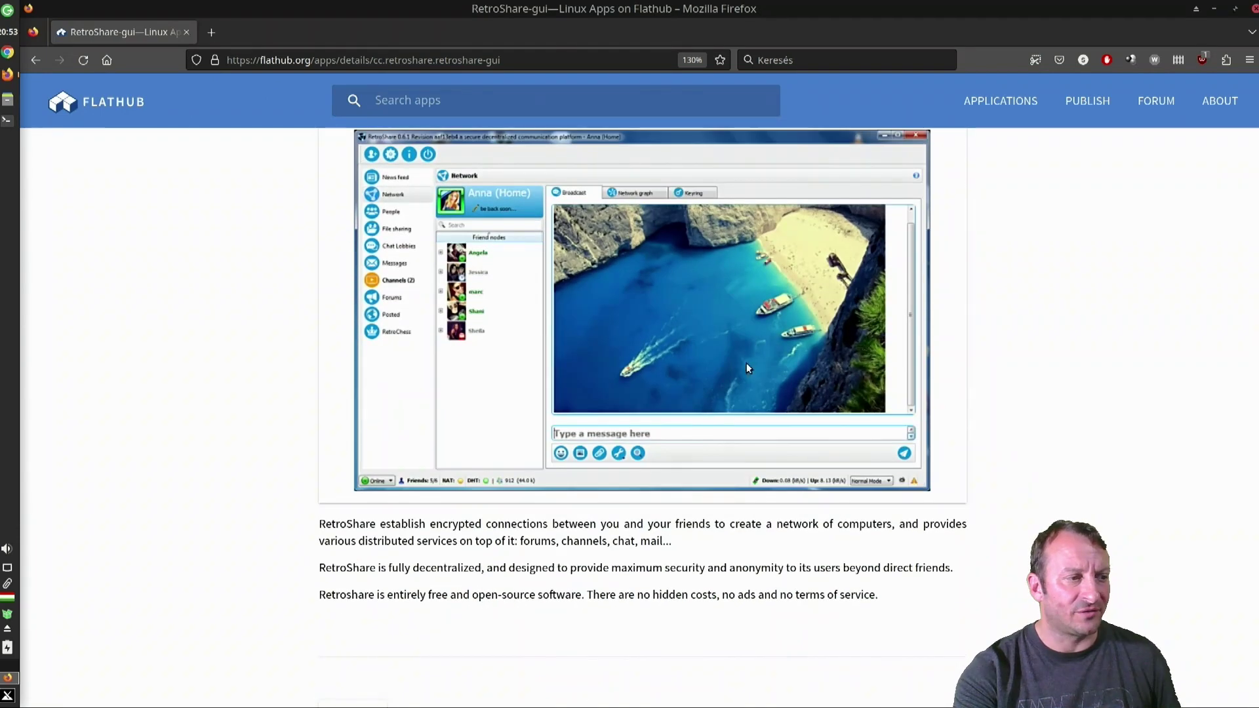
scroll(590, 411, down, 4)
scroll(597, 440, down, 5)
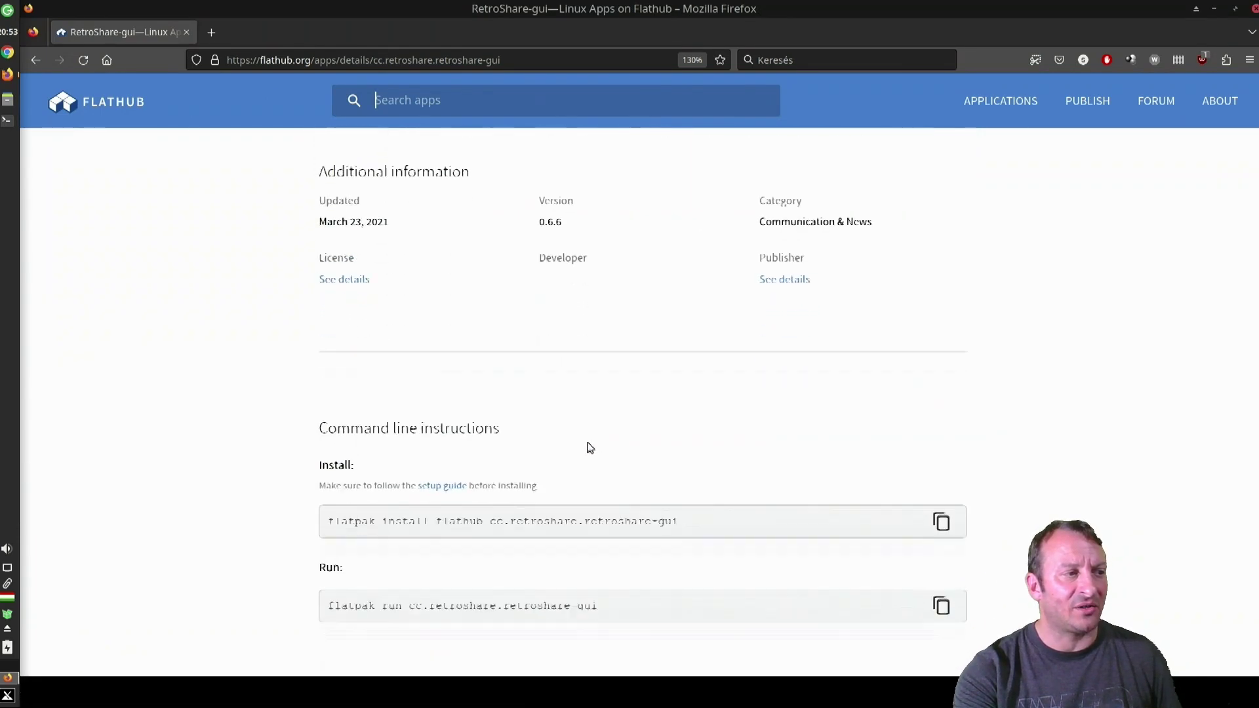
scroll(590, 448, down, 3)
Highlight the install command "flatpak install flathub cc.retroshare.retroshare-gui", clear the selection and close the browser
double_click(343, 346)
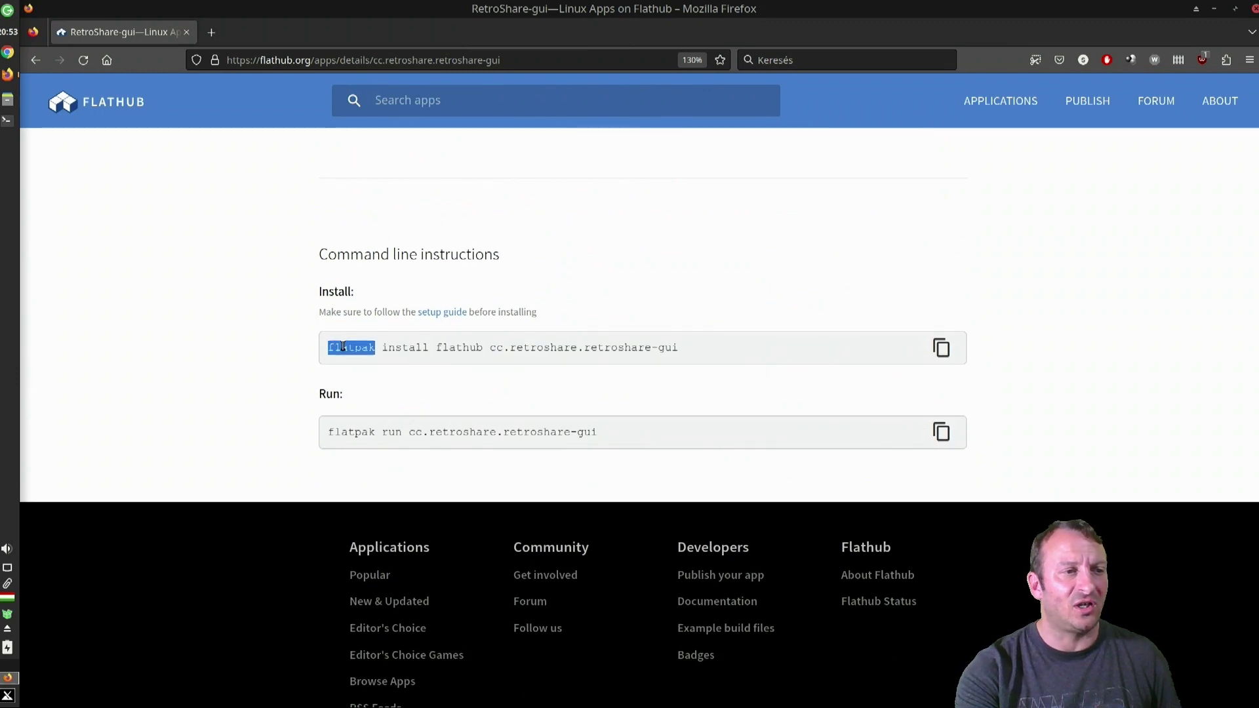
click(343, 346)
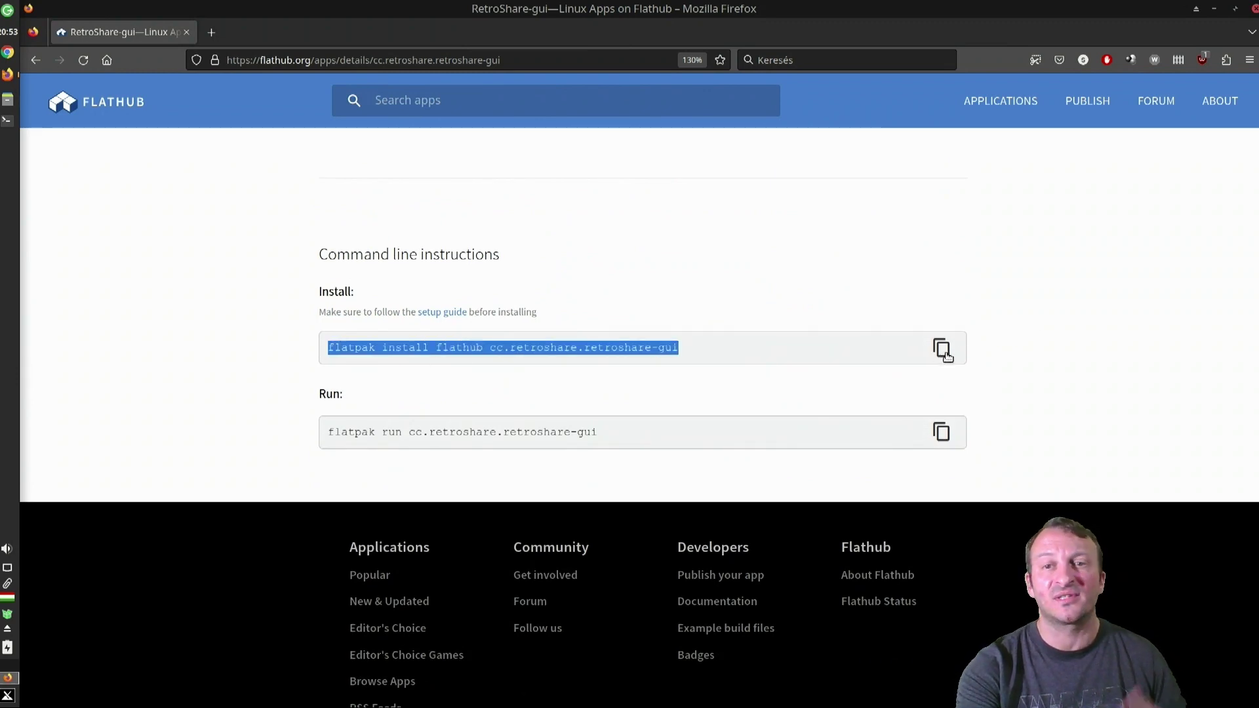
click(655, 238)
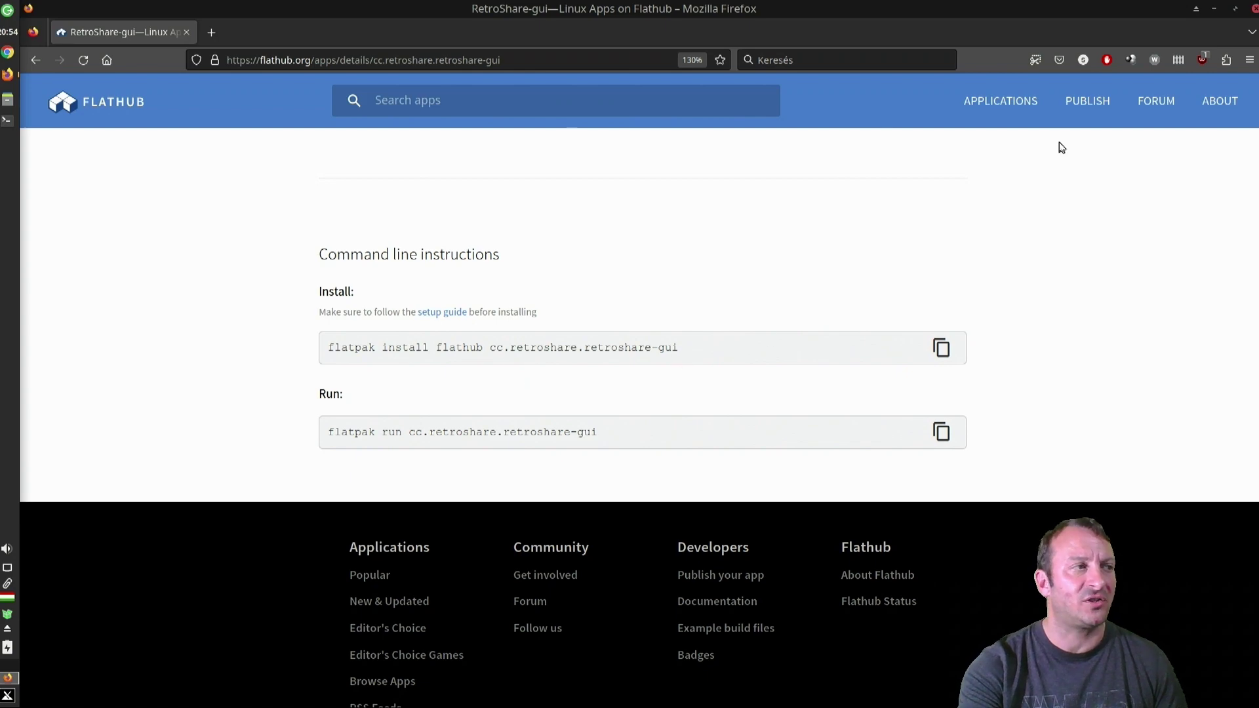
click(1254, 9)
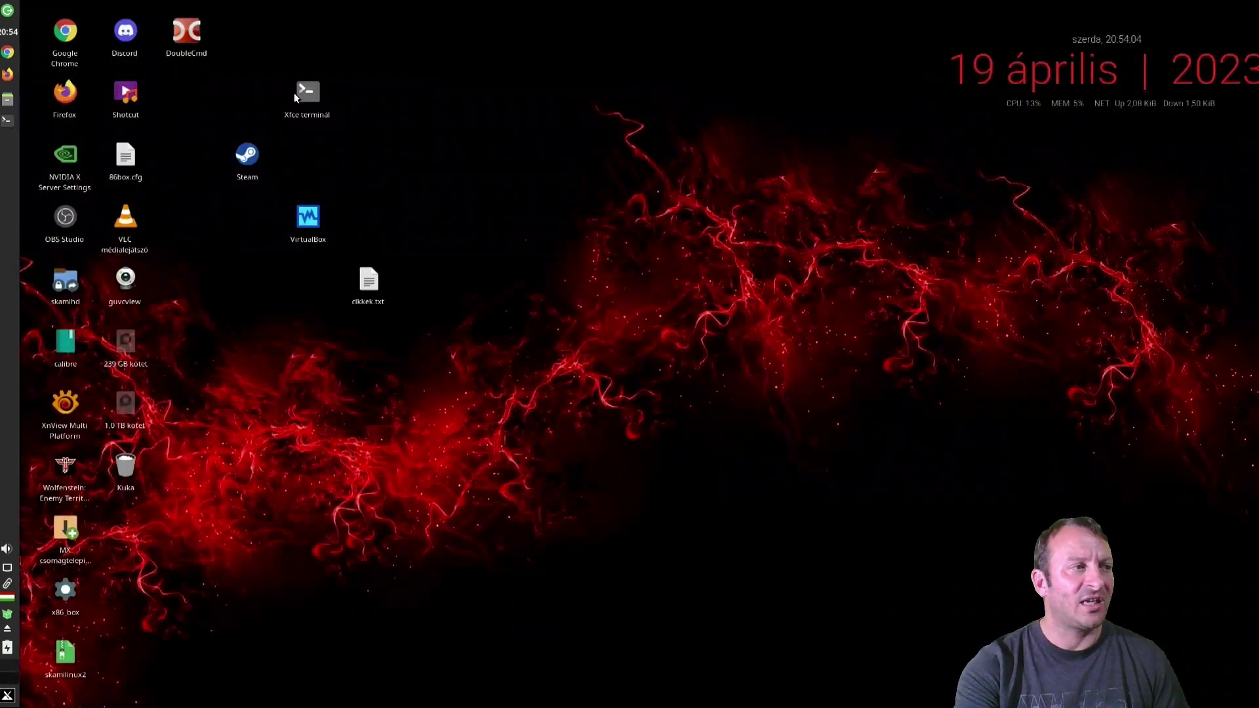
Run "flatpak --help" in a maximized Xfce terminal, review the built-in commands and close the terminal
double_click(313, 92)
double_click(593, 10)
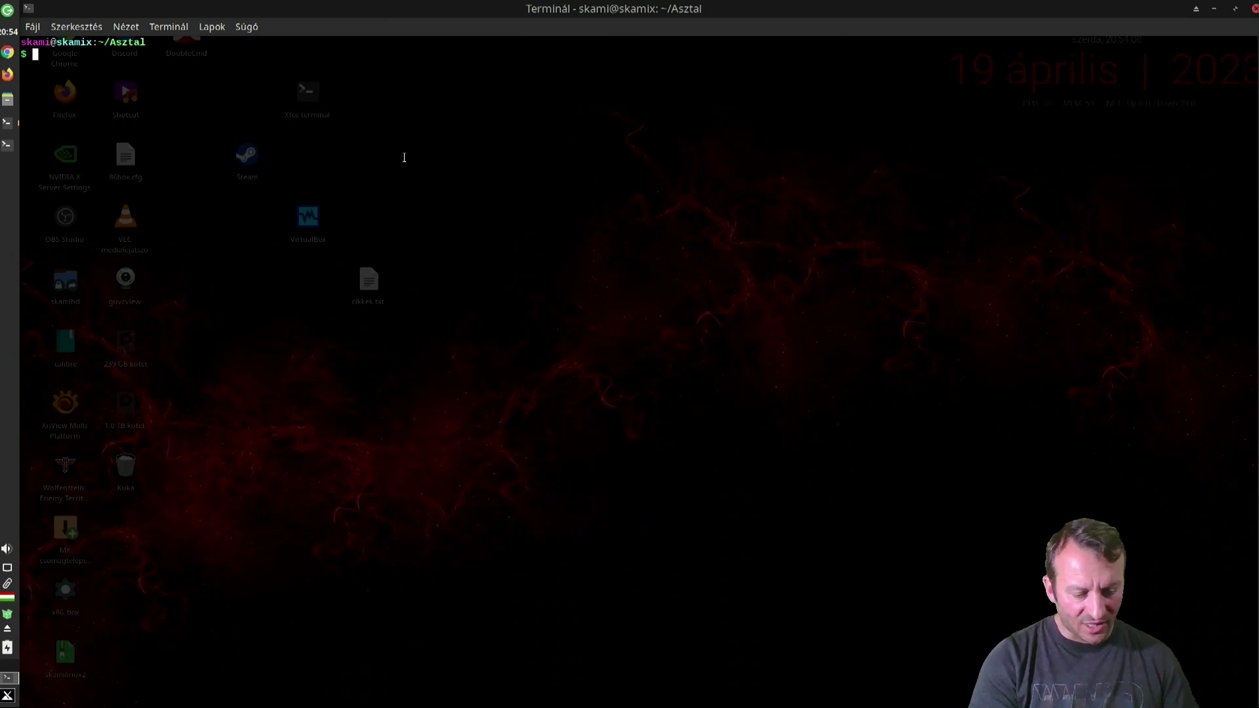
text(fla)
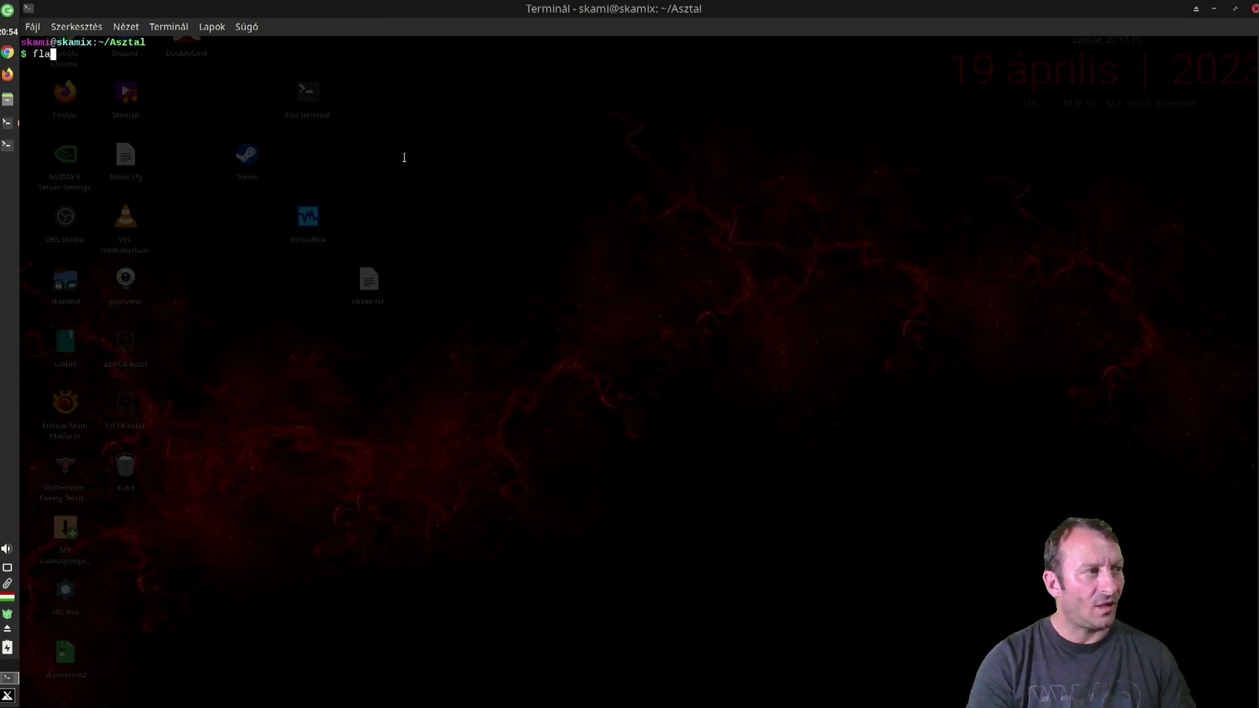
text(tpak )
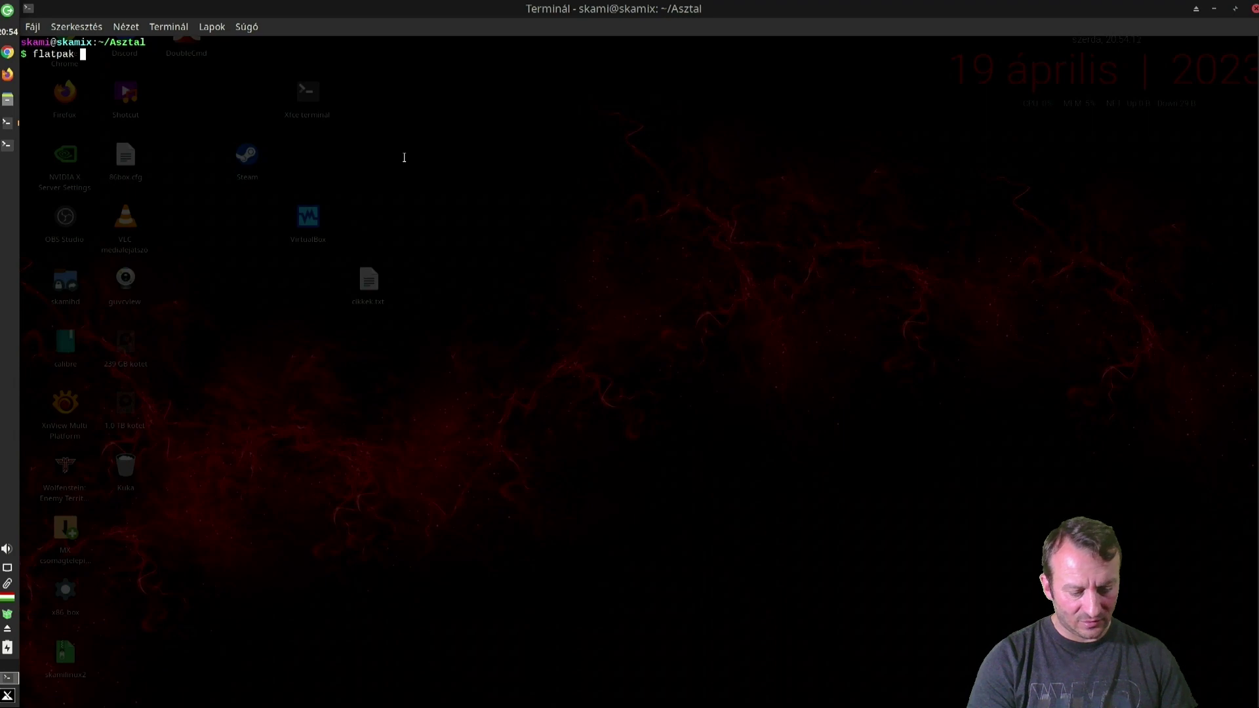
text(--help)
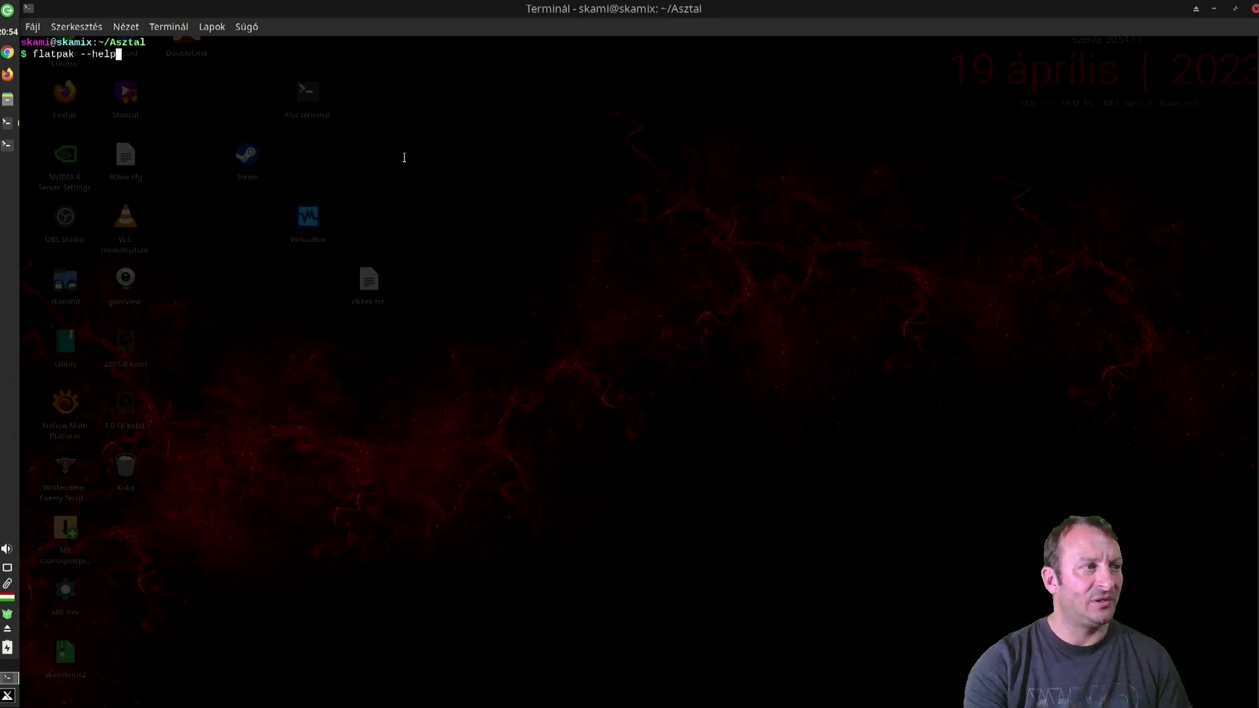
key(Return)
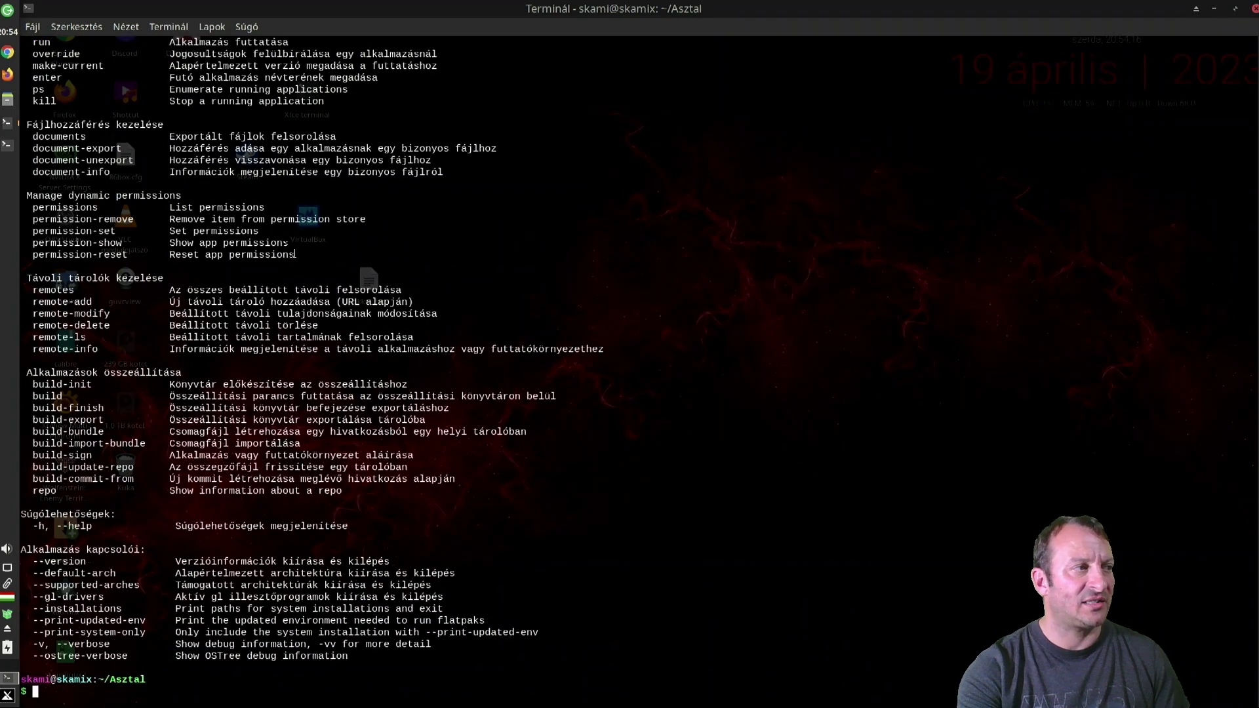
scroll(294, 254, up, 5)
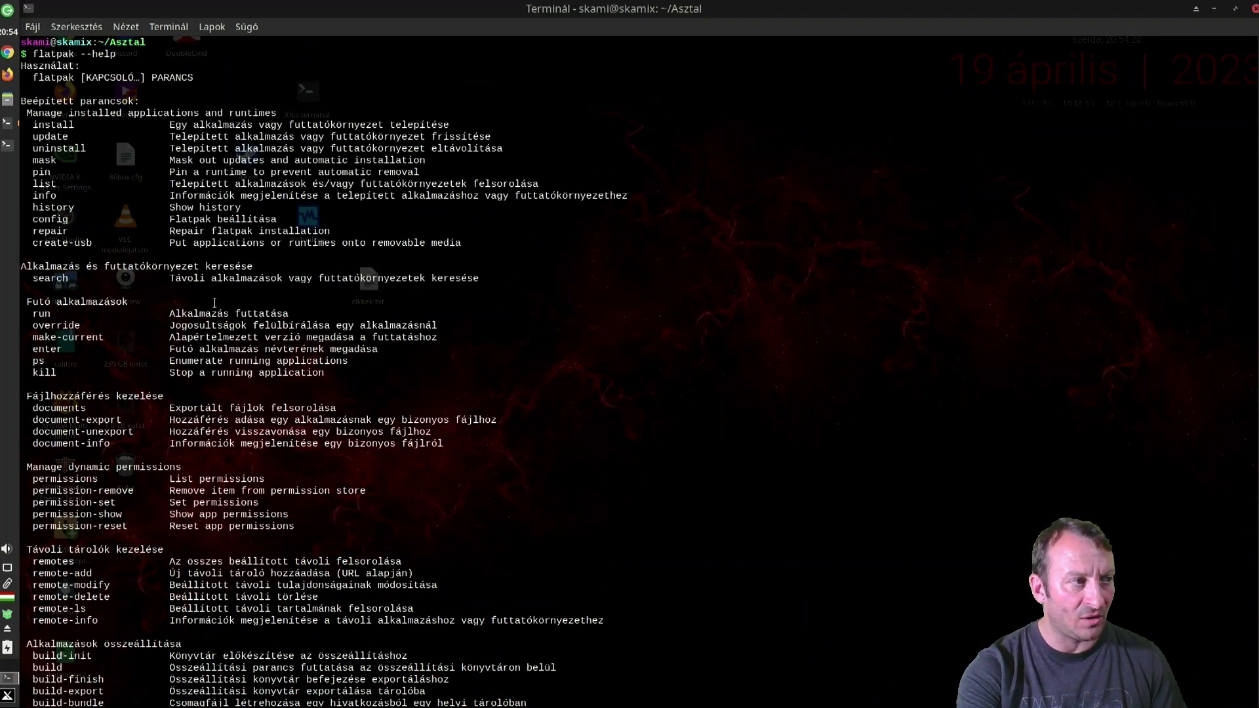
key(alt+F4)
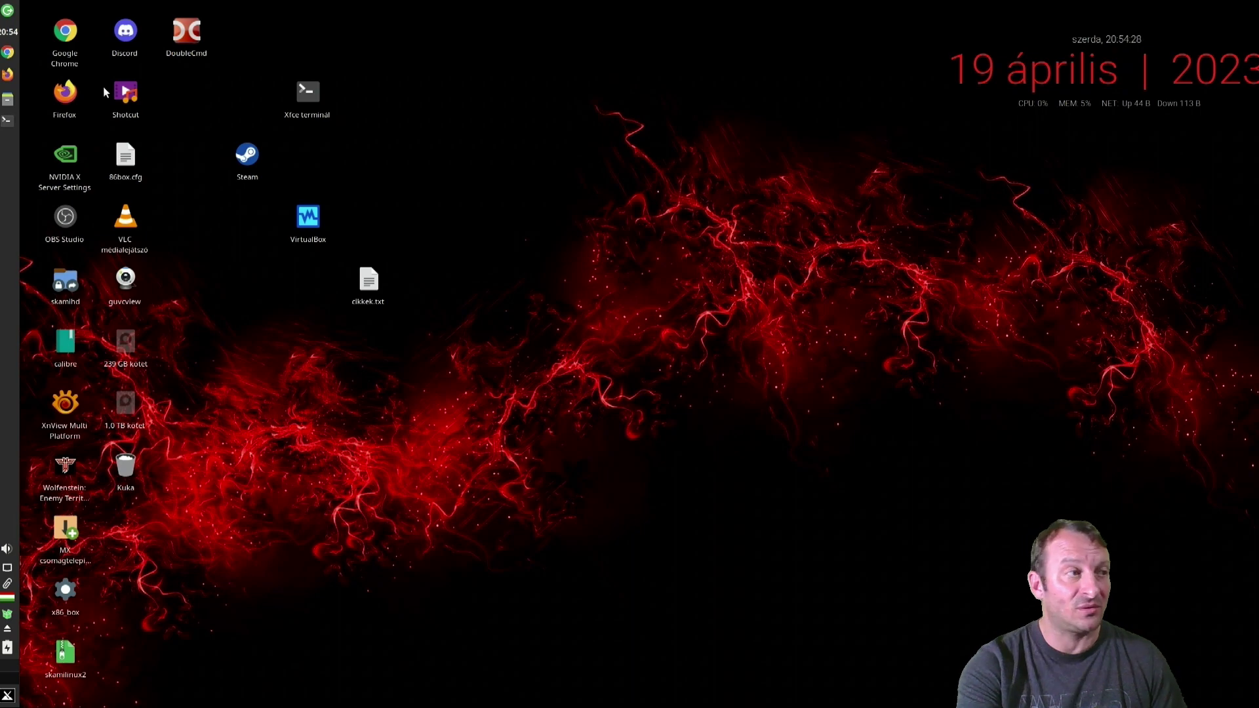
List the installed Flatpak applications with "flatpak list" in a new maximized terminal, and close it after reviewing them
double_click(315, 88)
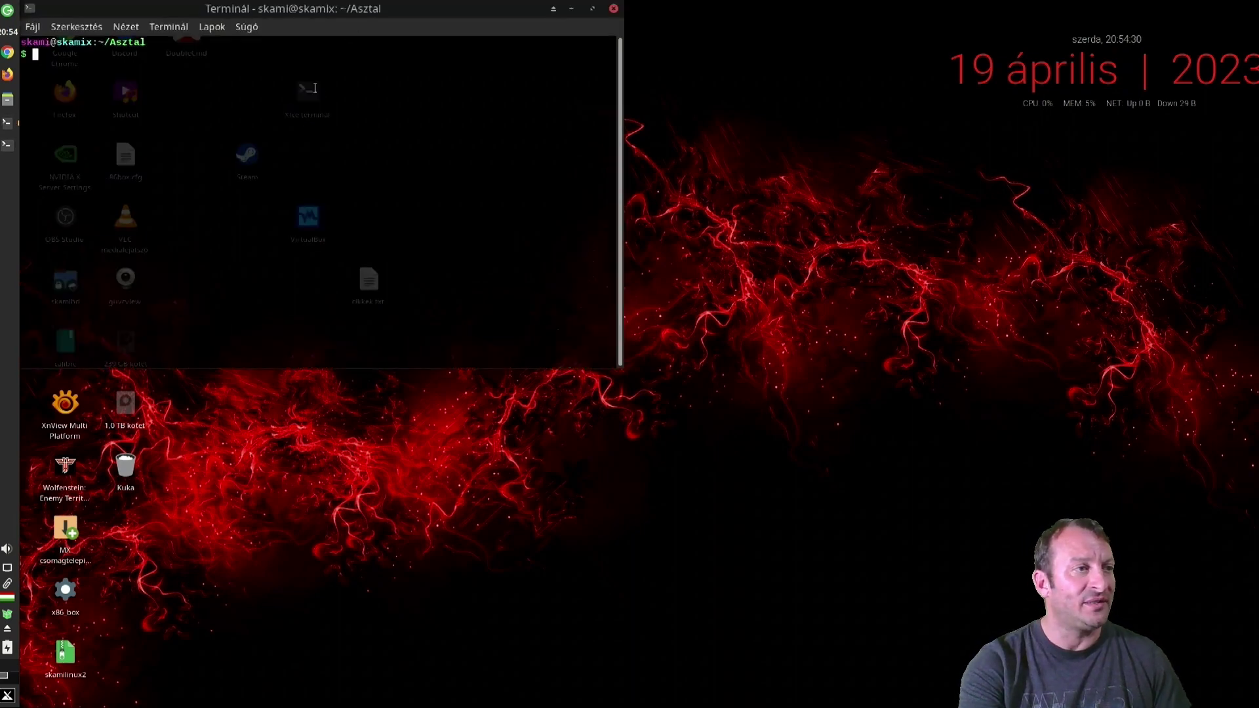
click(599, 15)
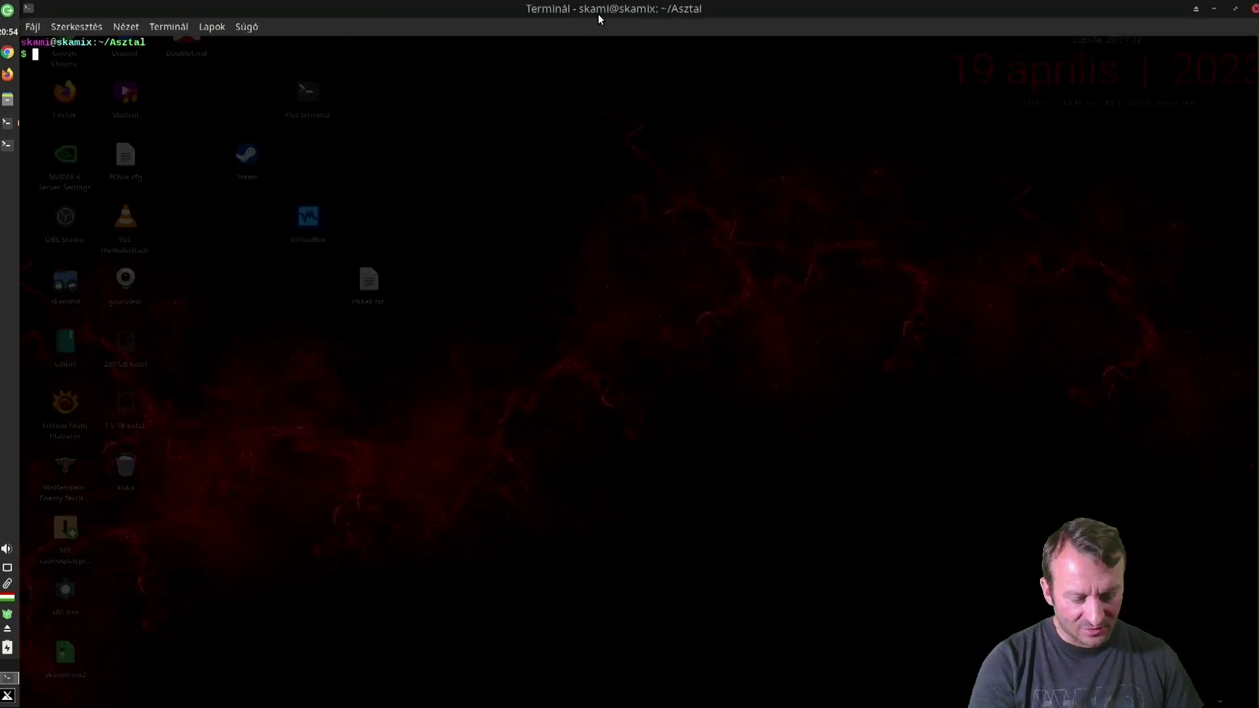
text(flatpa)
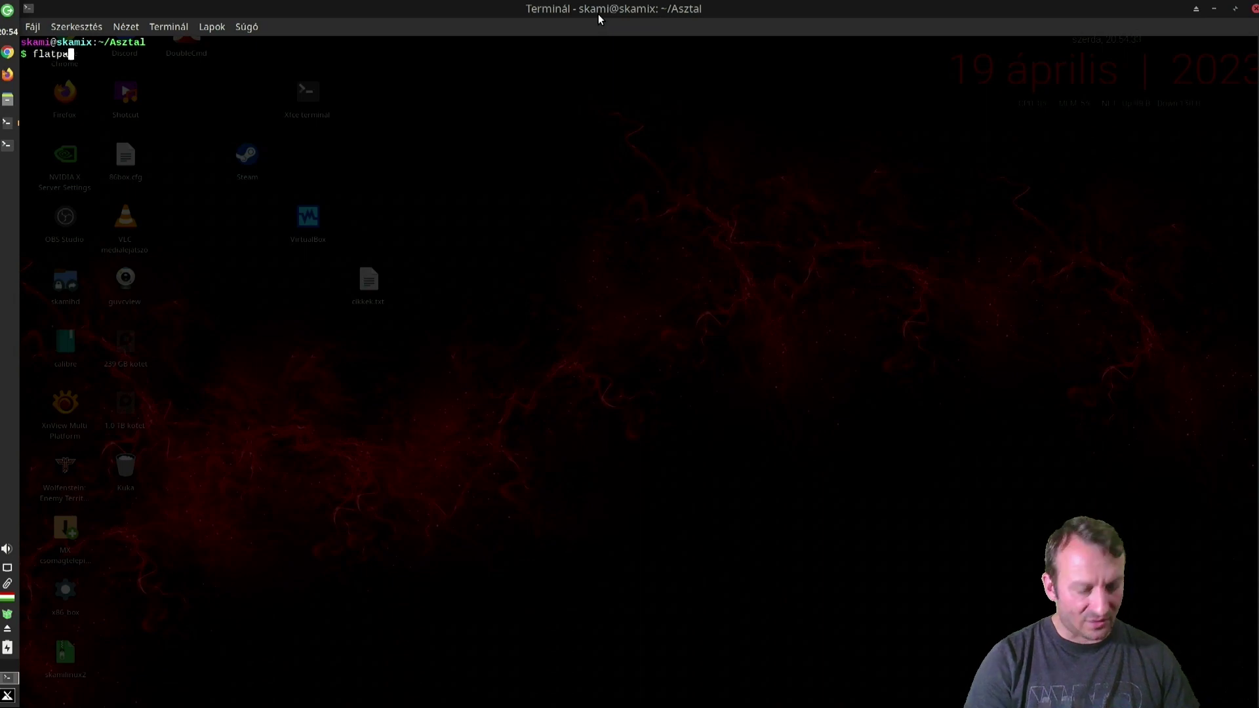
text(k list)
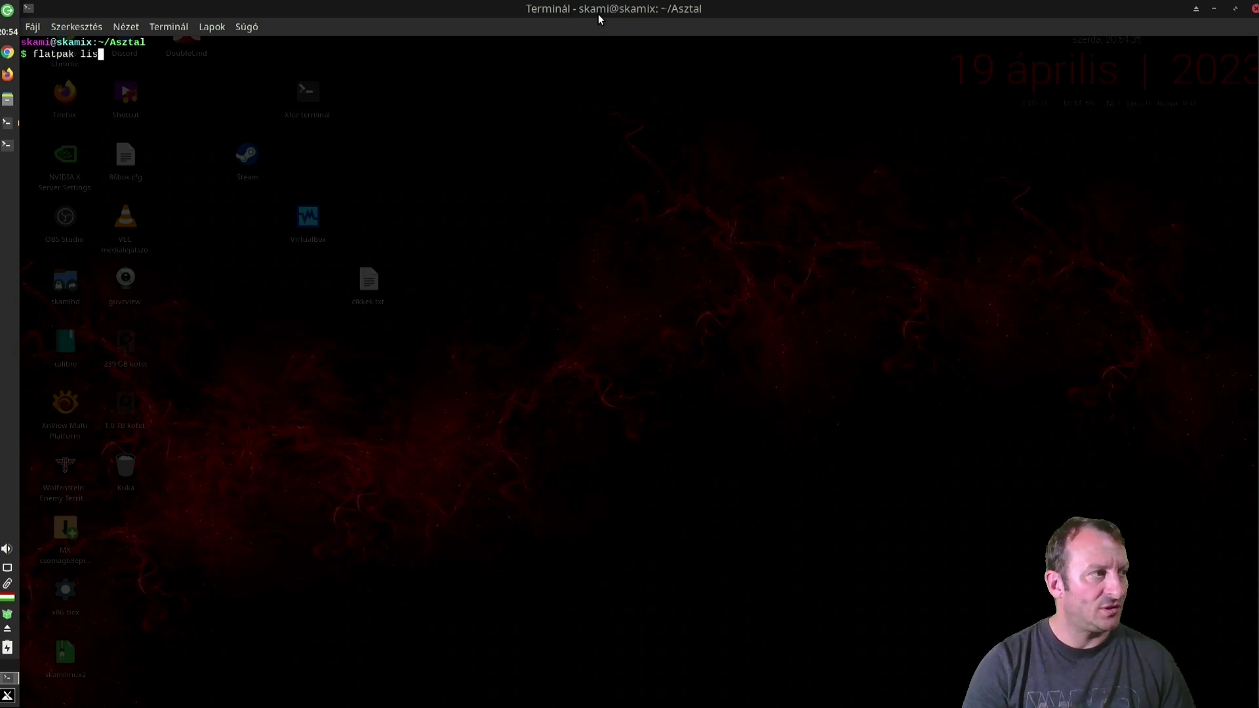
key(Return)
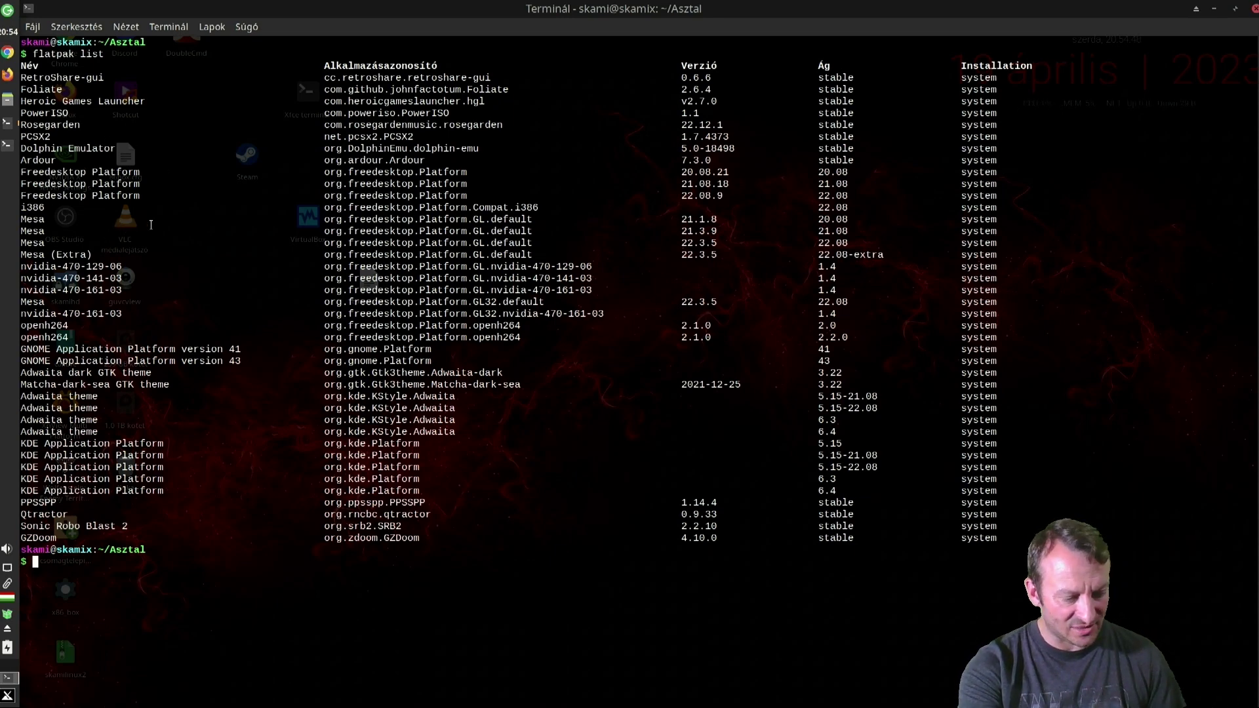
key(ctrl+d)
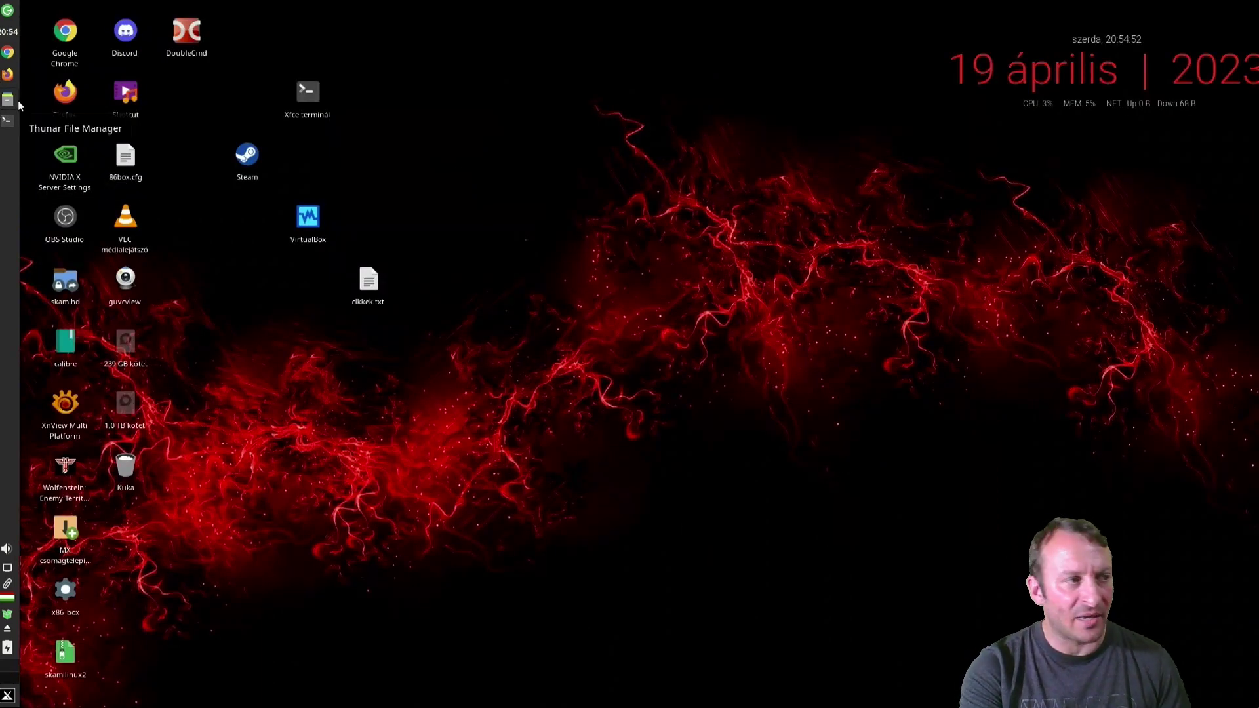
Find and launch RetroShare from the system's applications, and log in to the preselected profile with the account password
key(super)
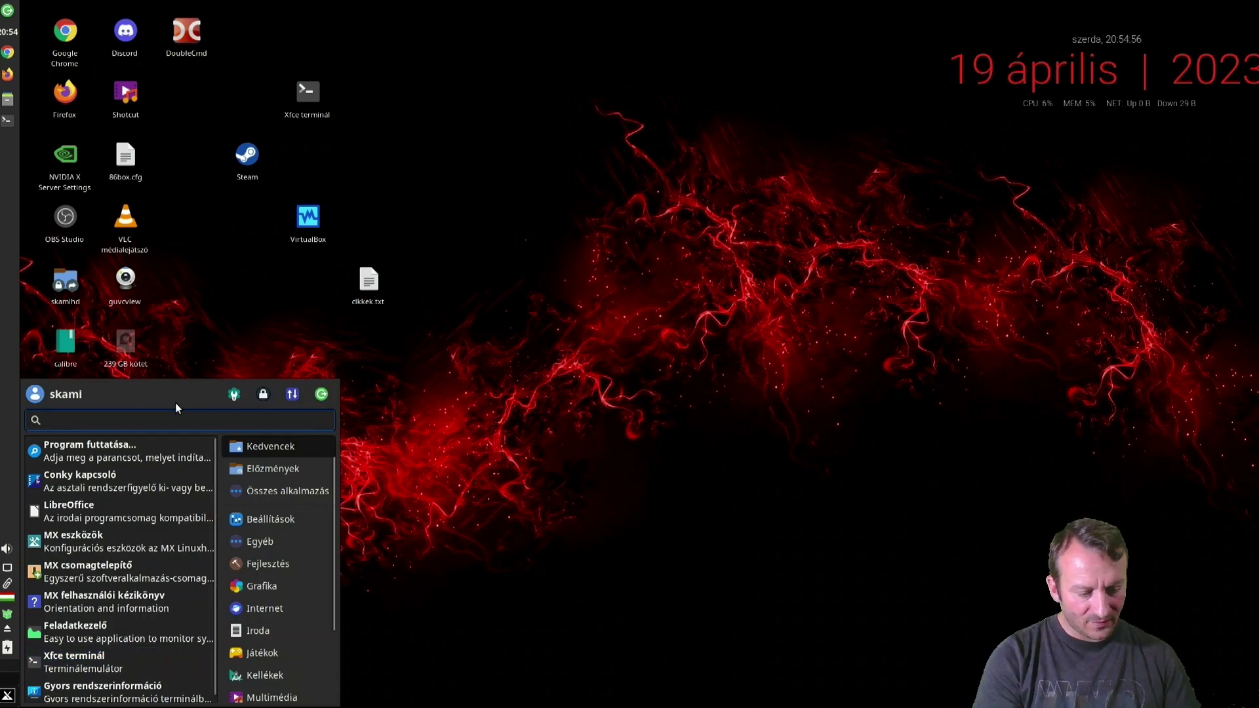
text(retr)
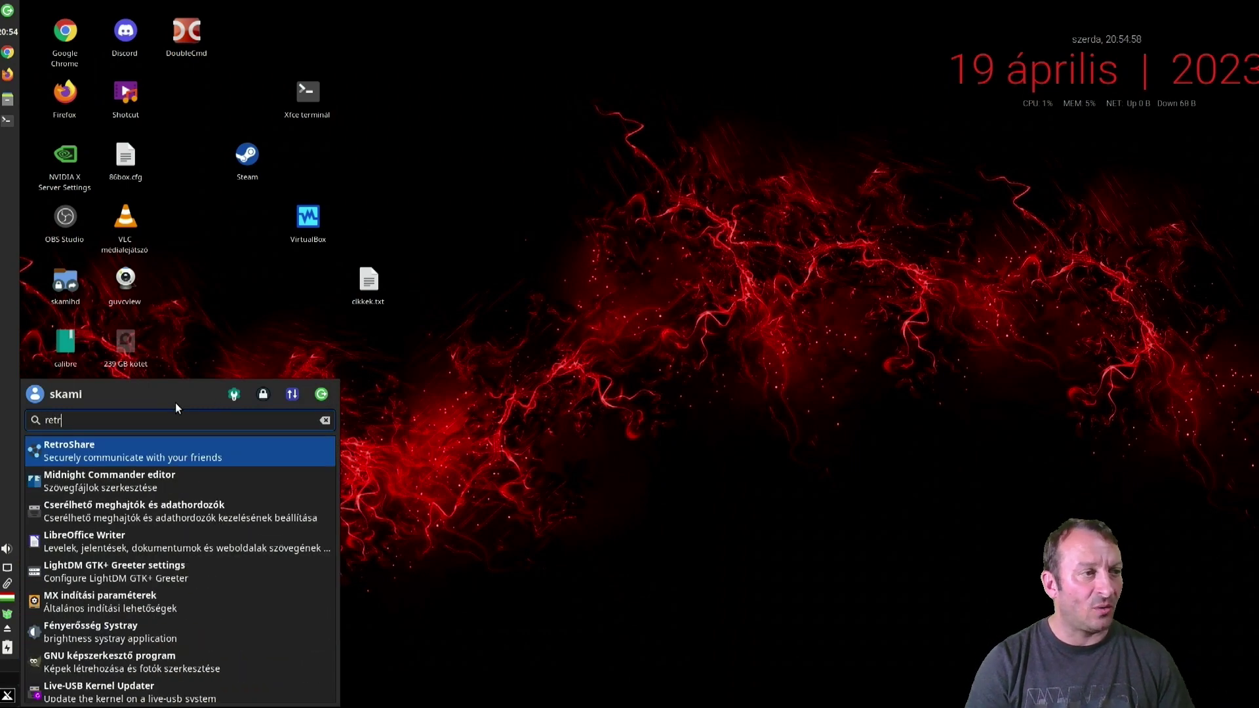
key(Return)
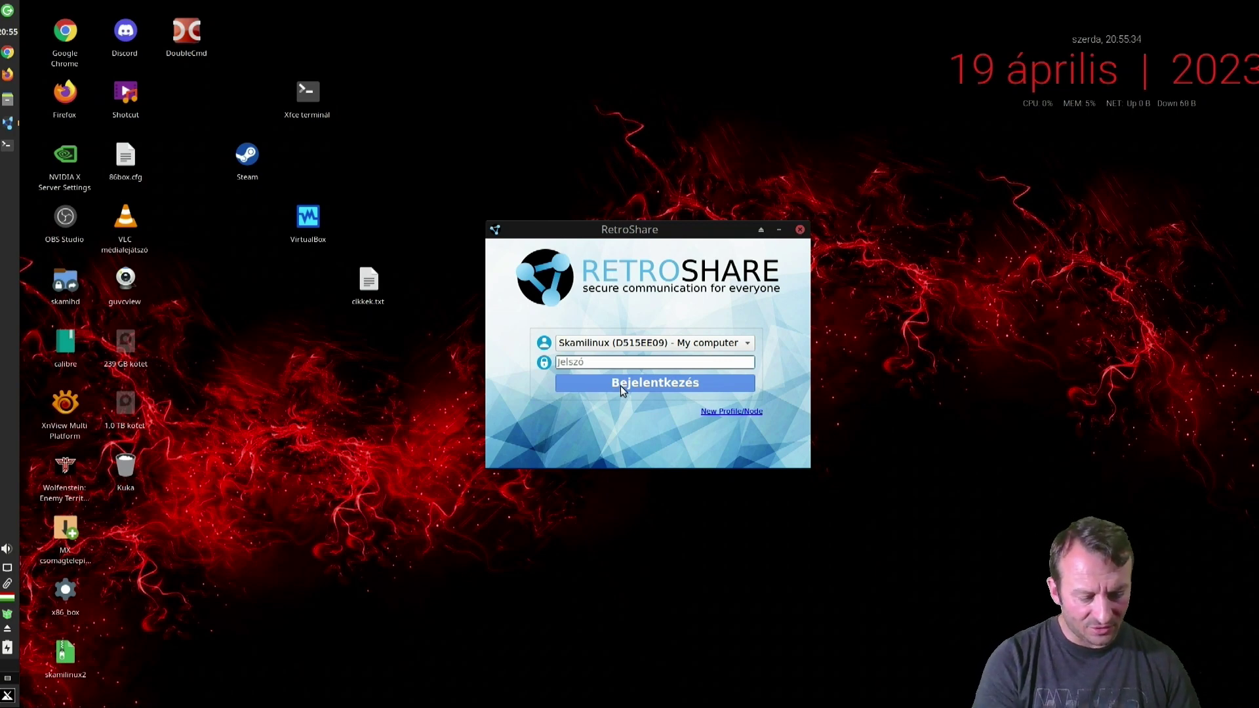
text(•••••••••••)
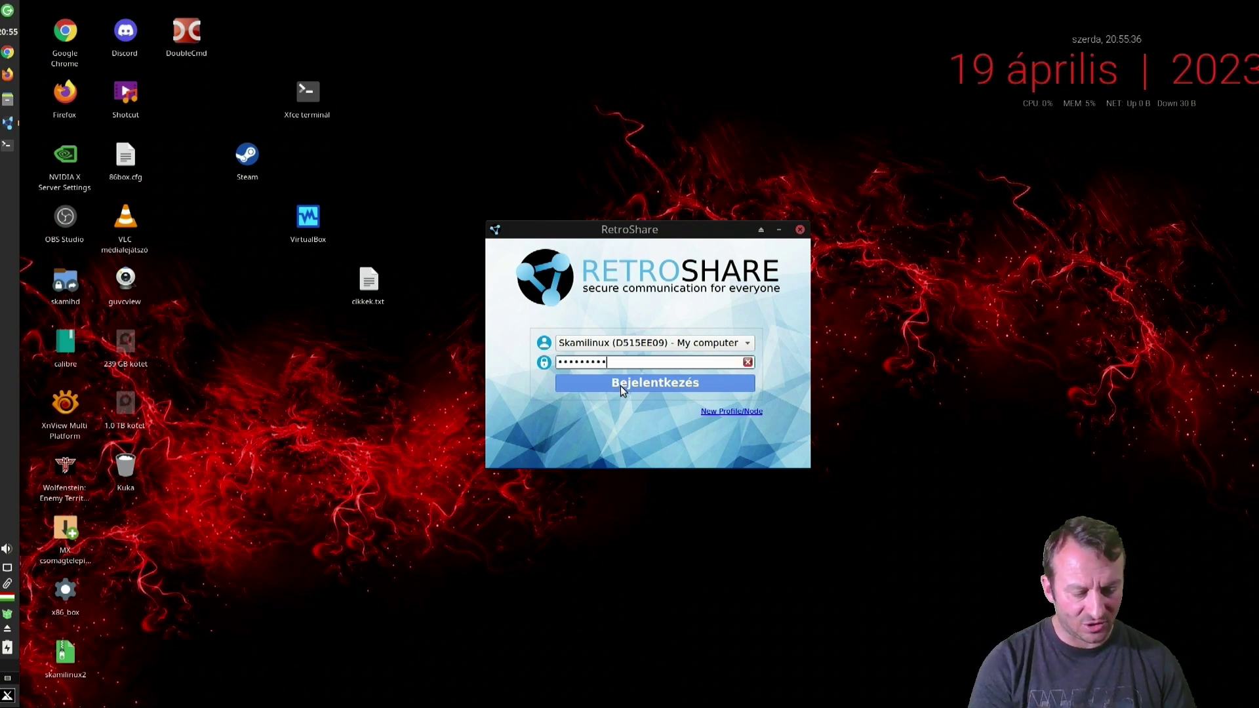
text(••)
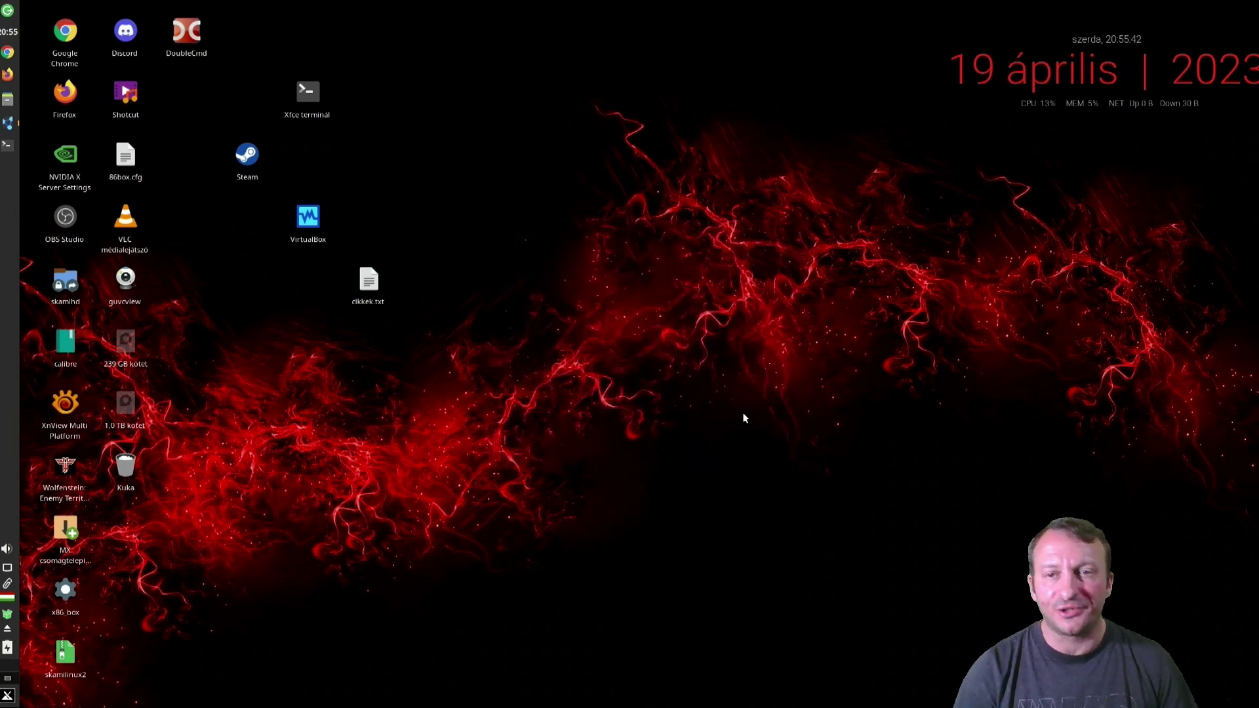
key(Return)
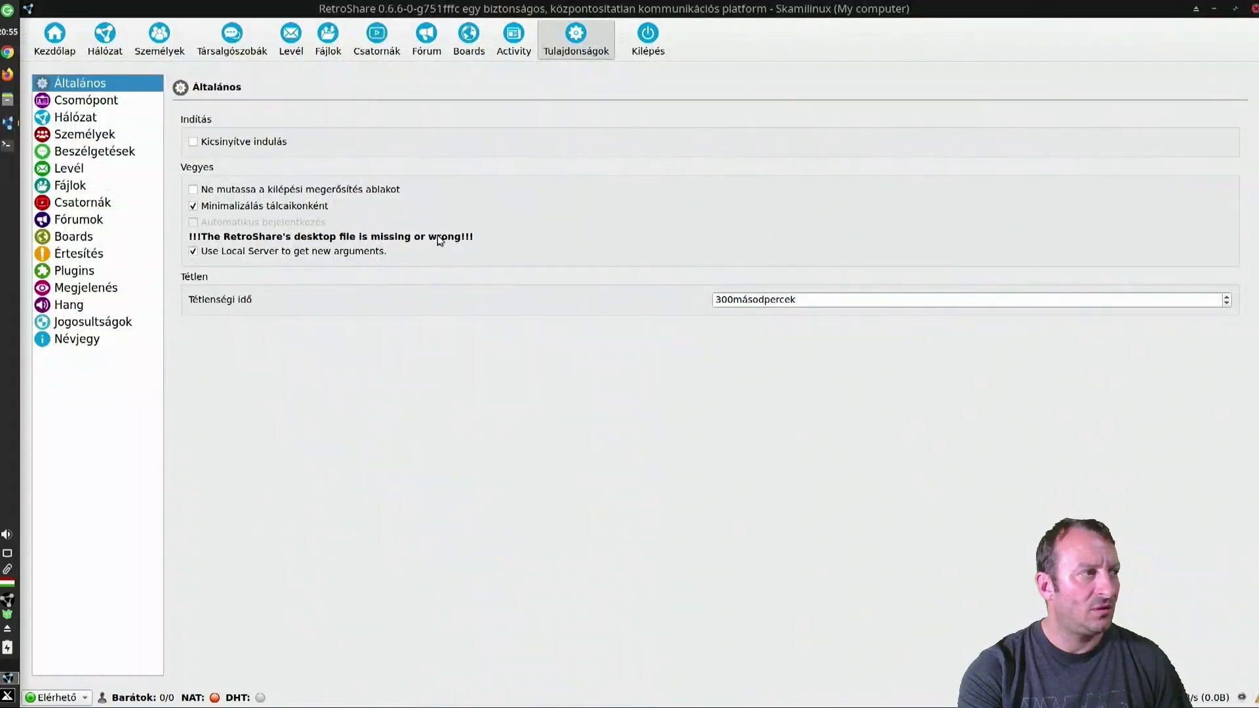
Copy the profile's own Retroshare ID from the home page to the clipboard and dismiss the notice
click(46, 40)
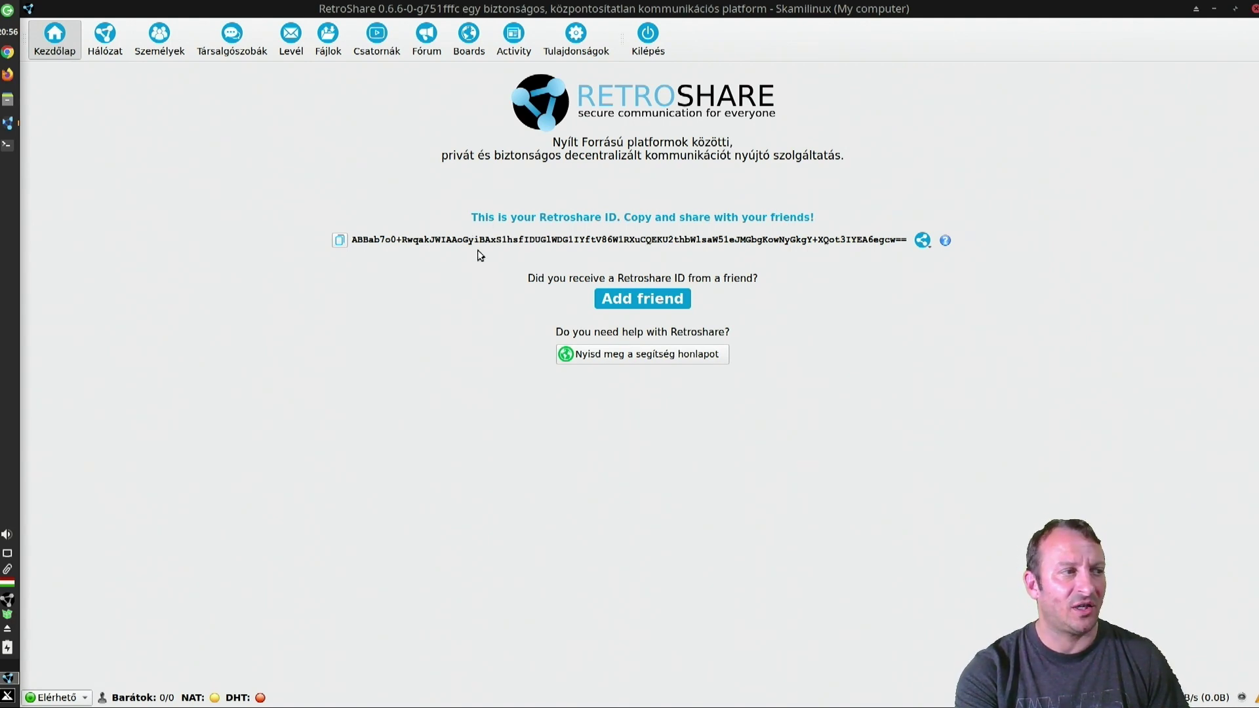
click(340, 240)
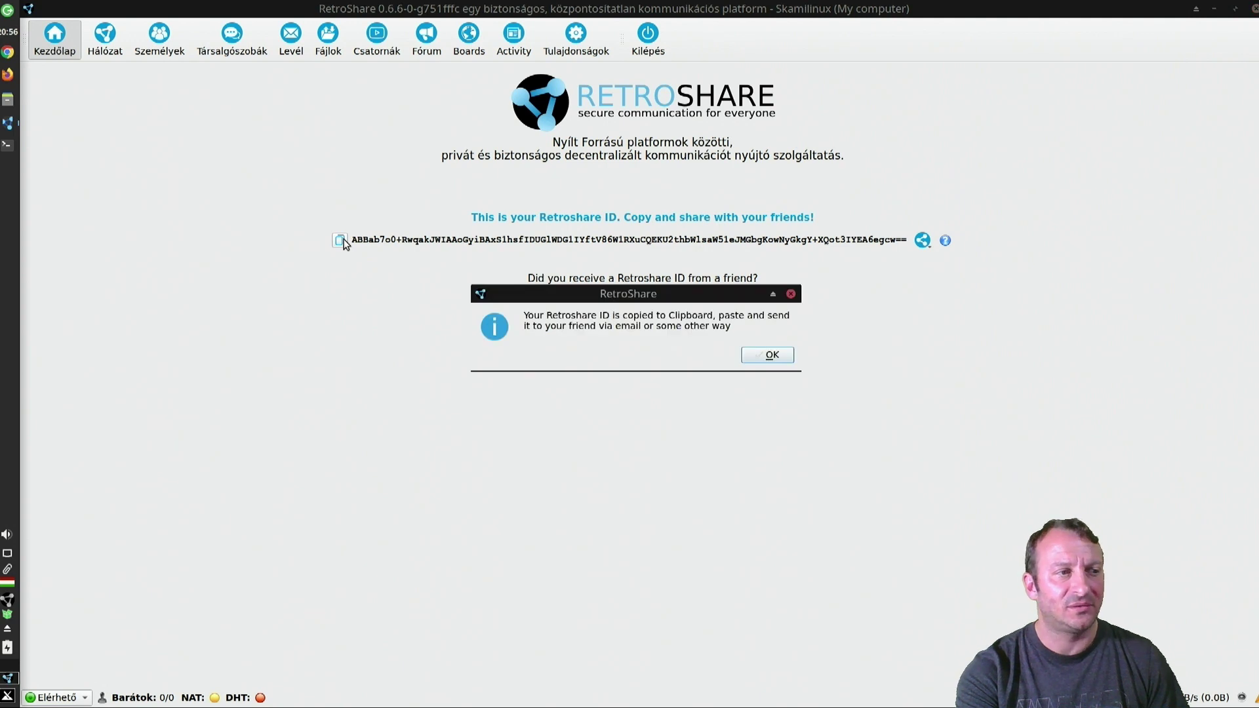
click(771, 355)
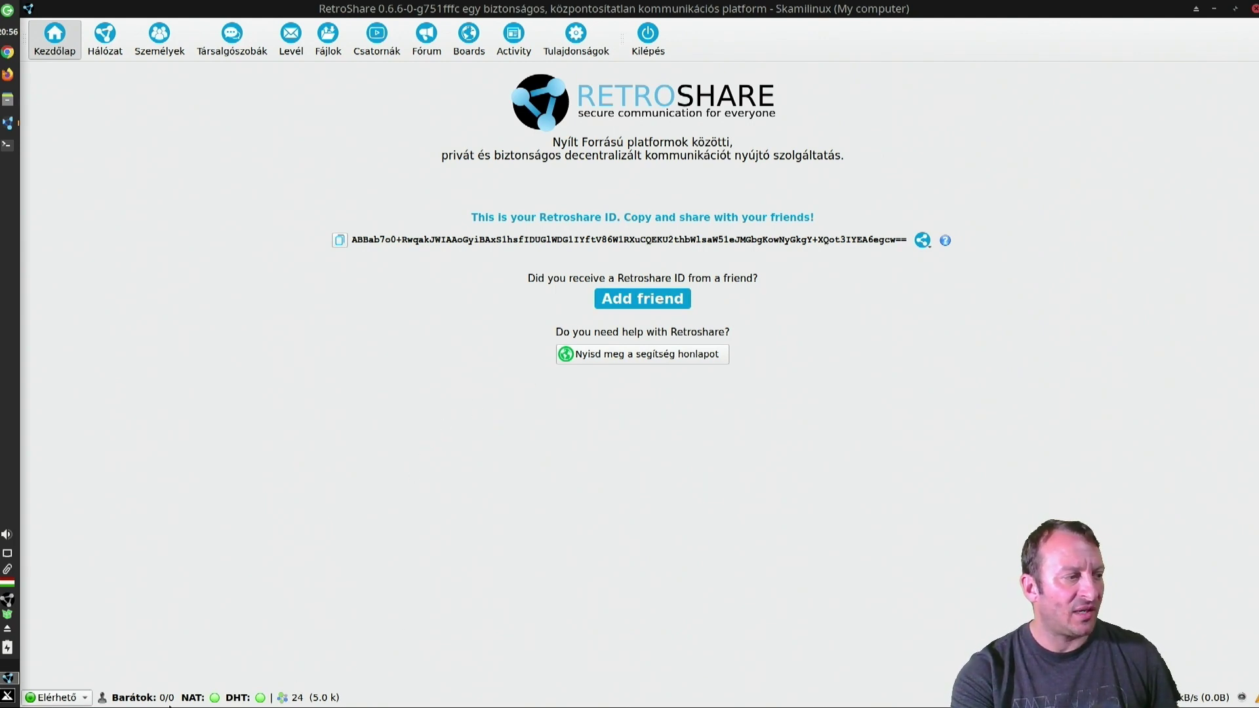
Check the available online statuses, and open the avatar settings of the own profile in the network section
click(57, 697)
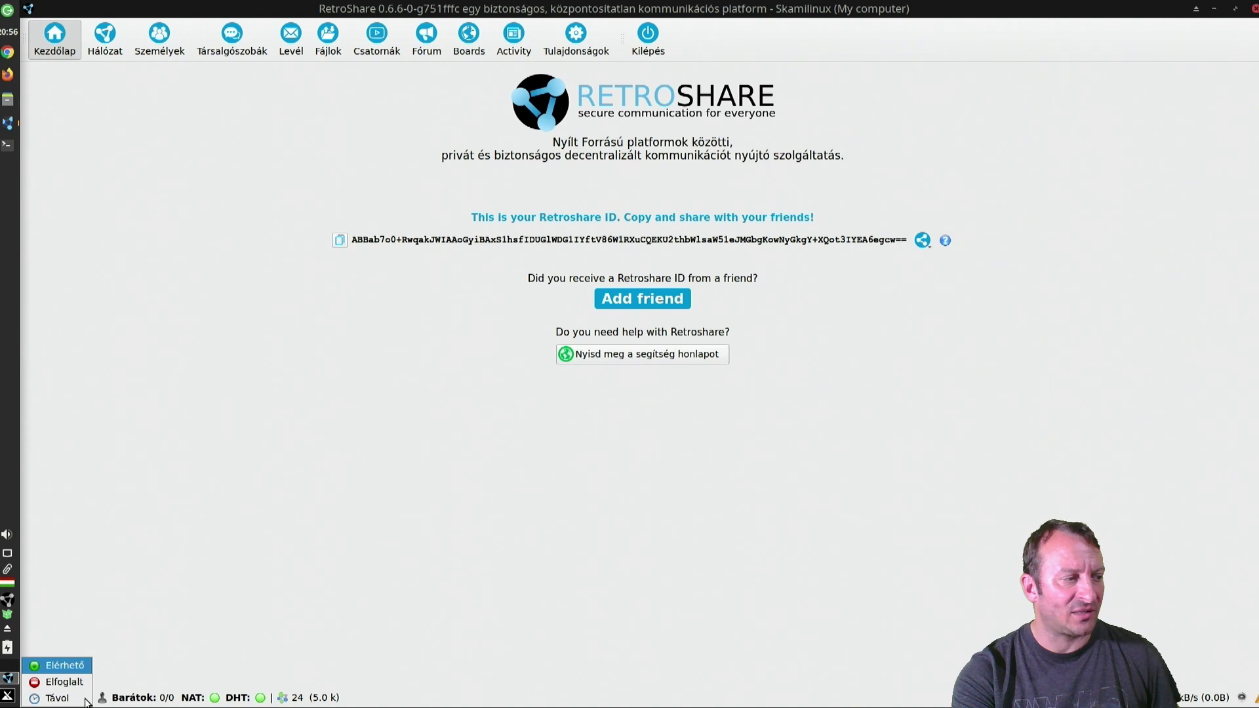
click(230, 663)
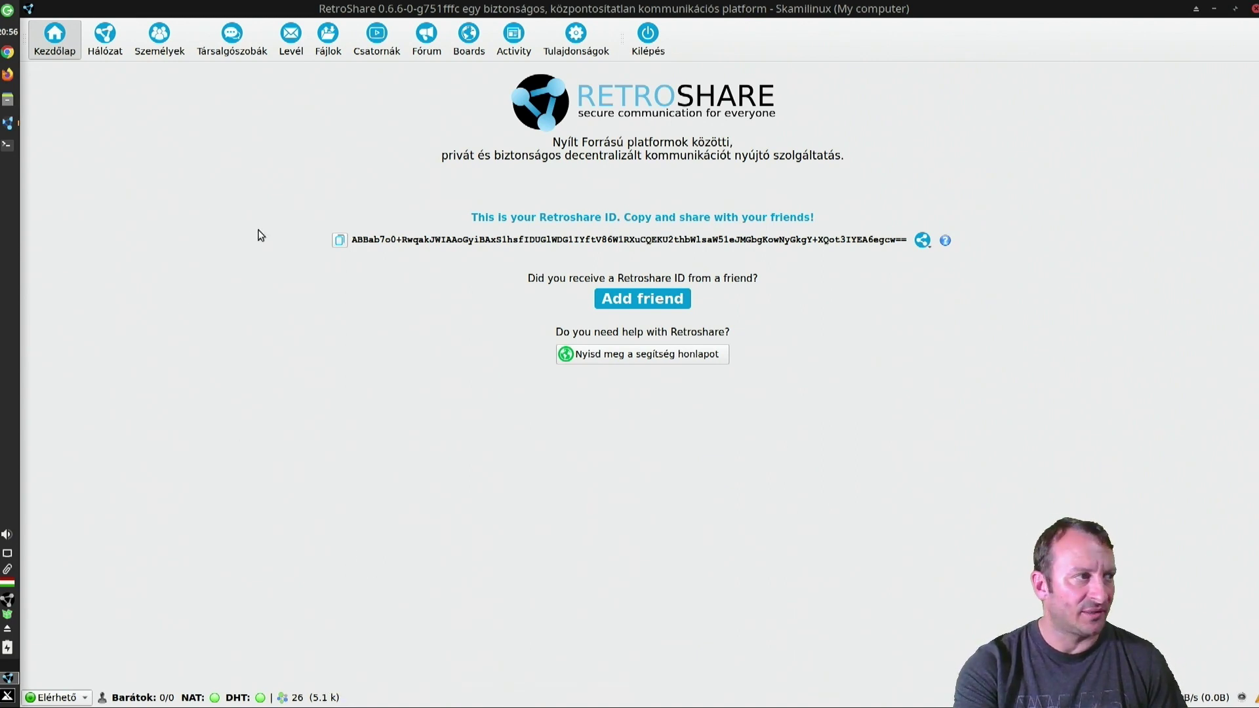
click(100, 48)
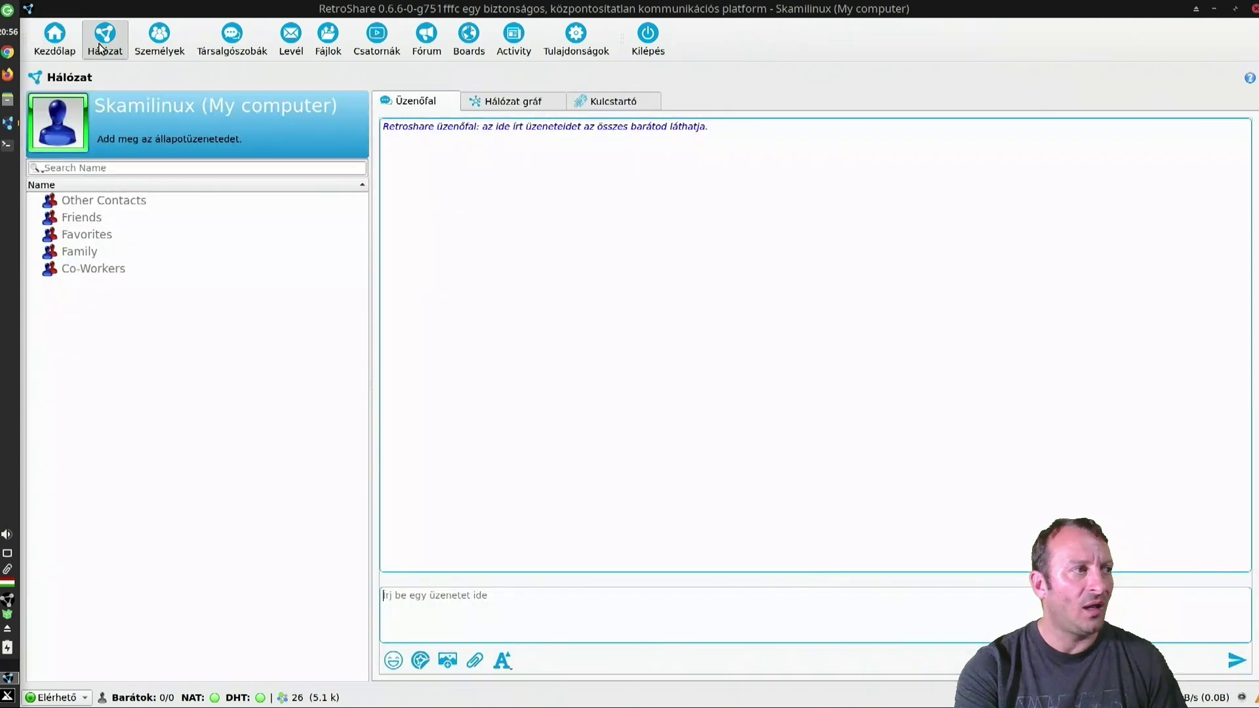
click(68, 116)
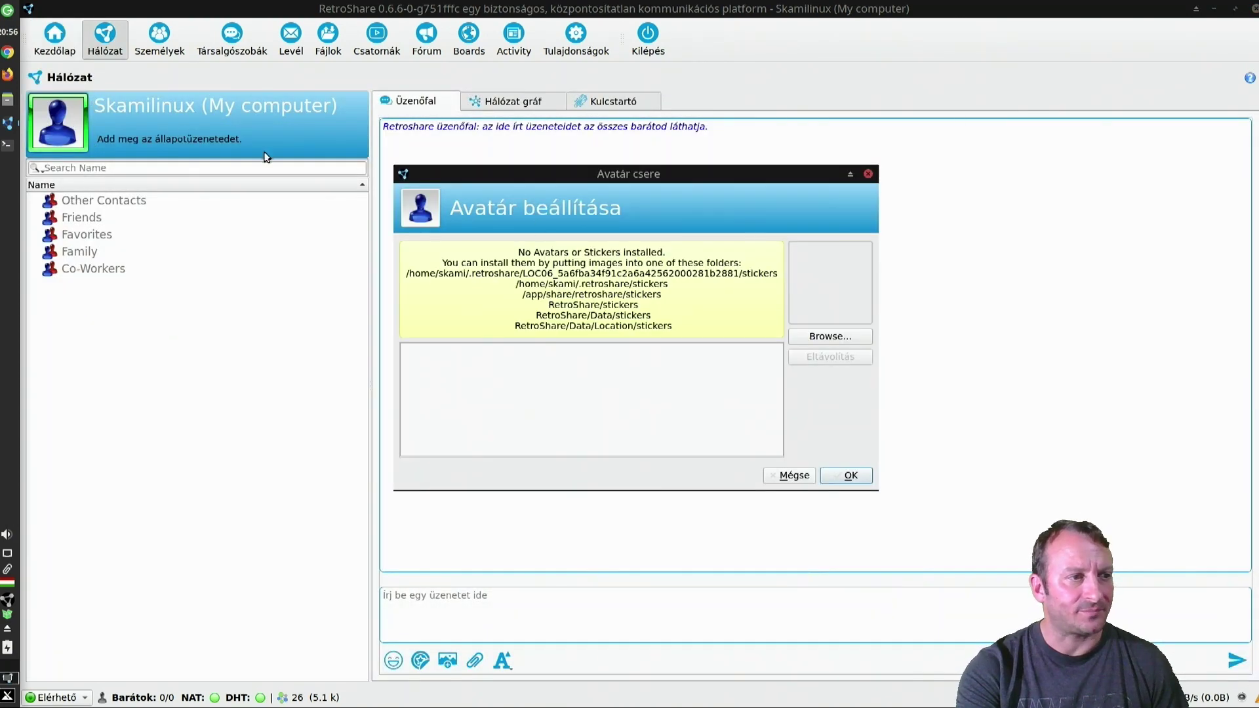
Try profil.png from the Letöltések folder as the avatar image
click(840, 342)
scroll(689, 315, down, 5)
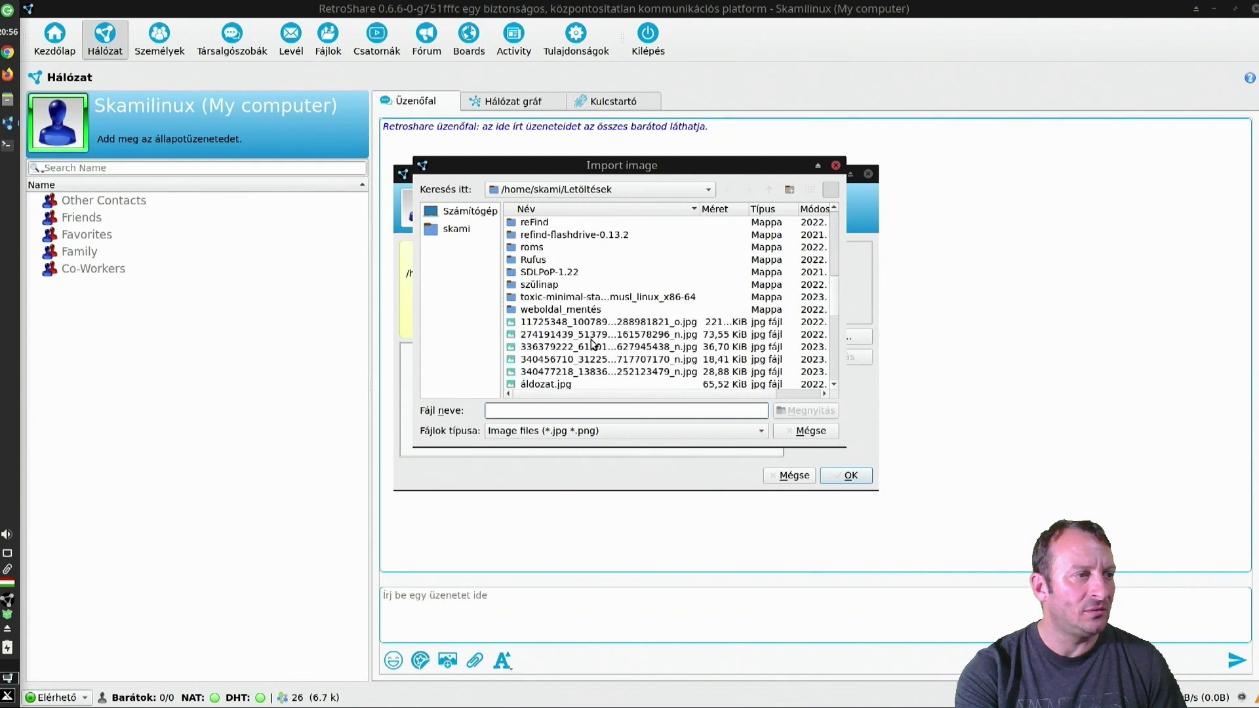
scroll(566, 388, down, 10)
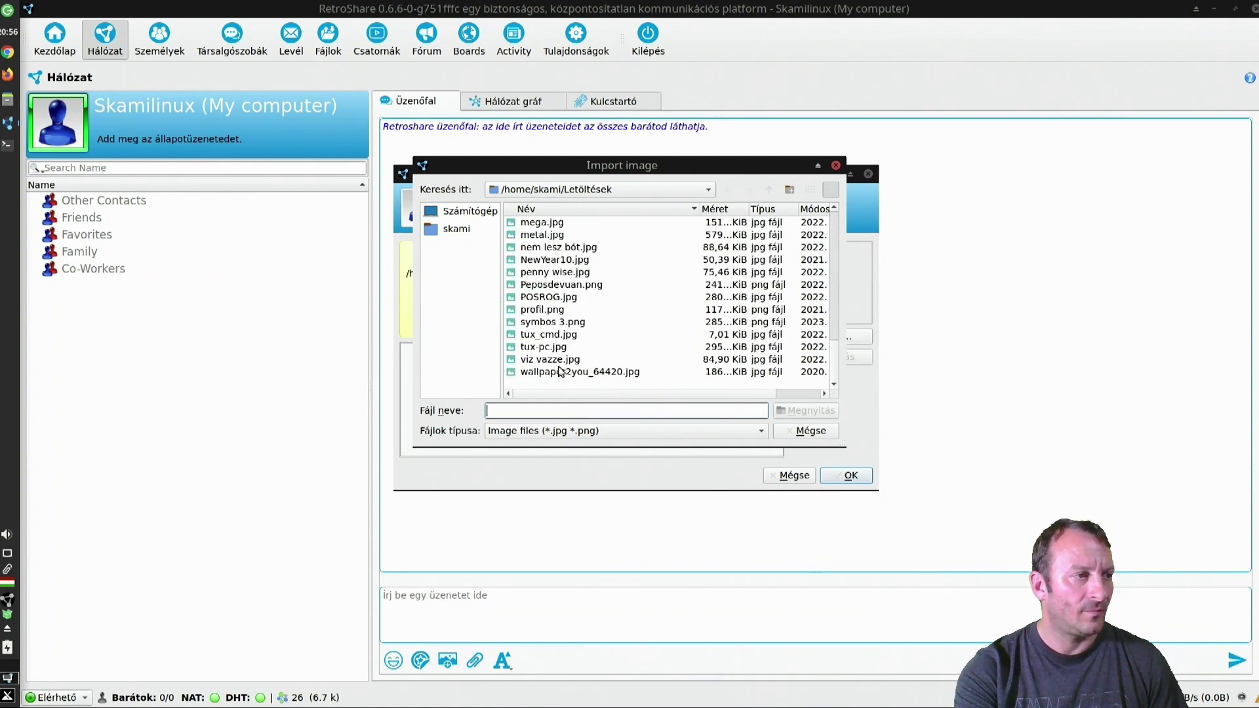
click(561, 311)
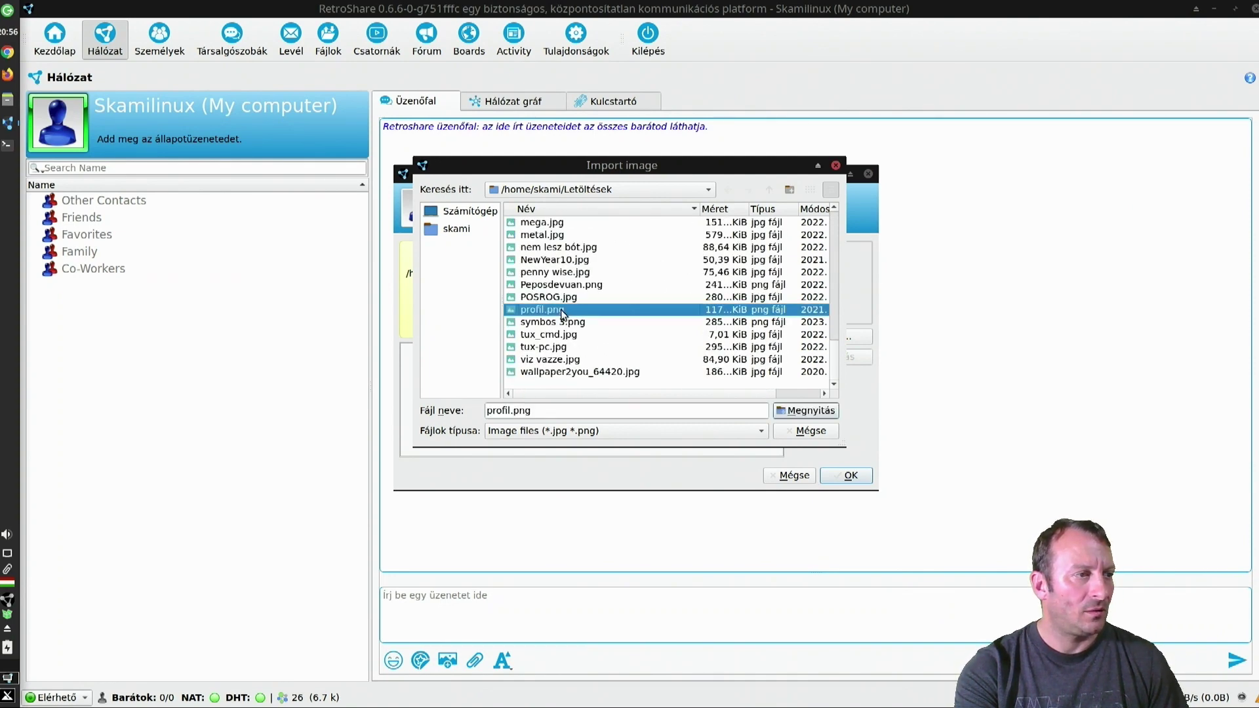
double_click(561, 310)
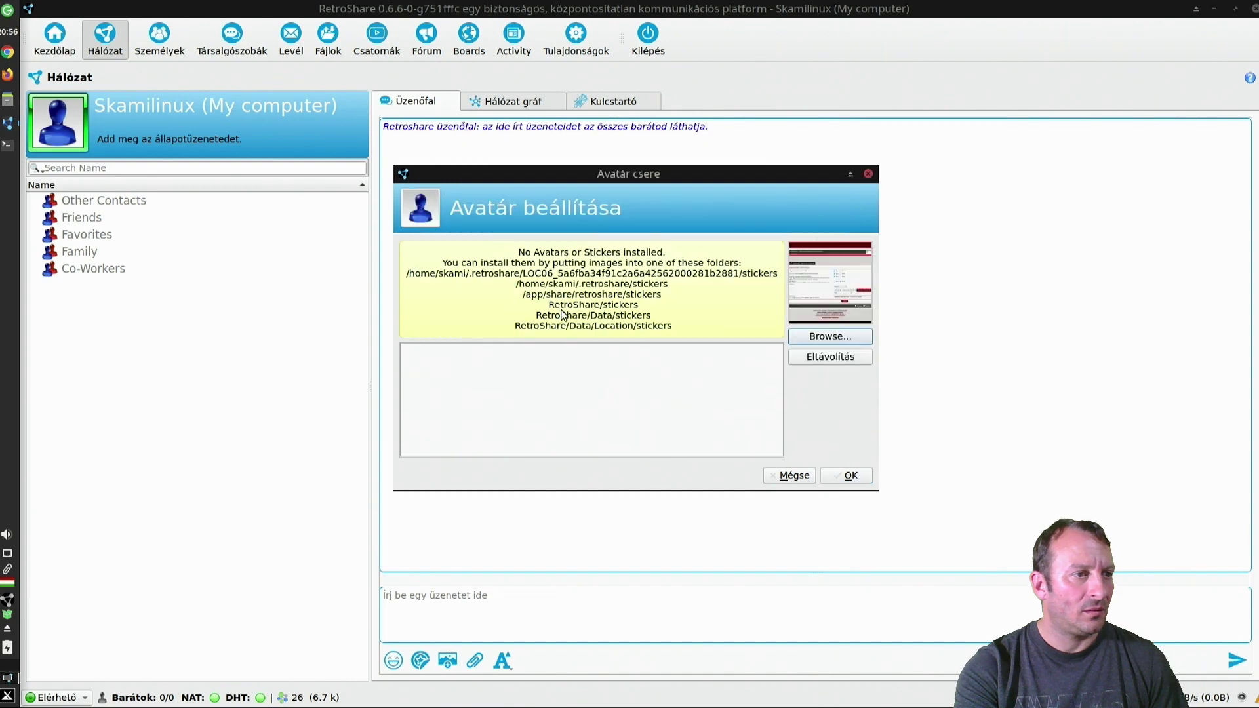
Set tux-pc.jpg from the Letöltések folder as the profile avatar, apply it and recheck the avatar settings
click(822, 339)
scroll(633, 332, down, 3)
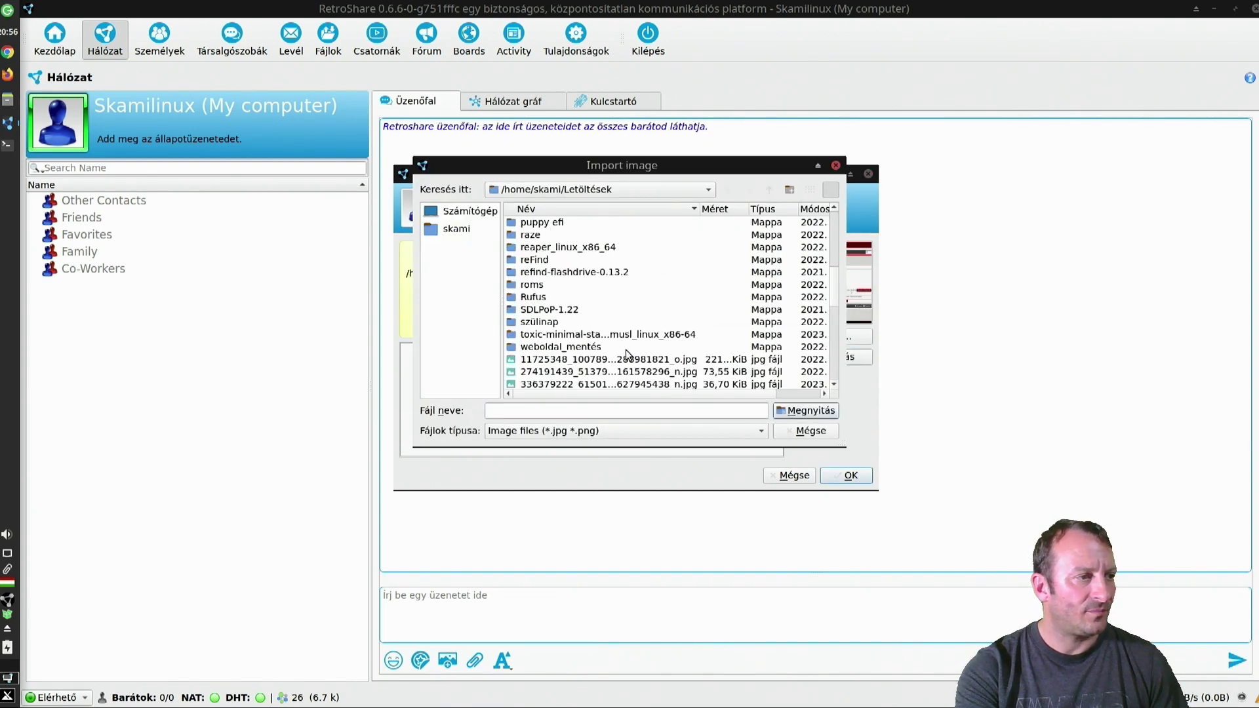
scroll(623, 351, down, 6)
click(564, 347)
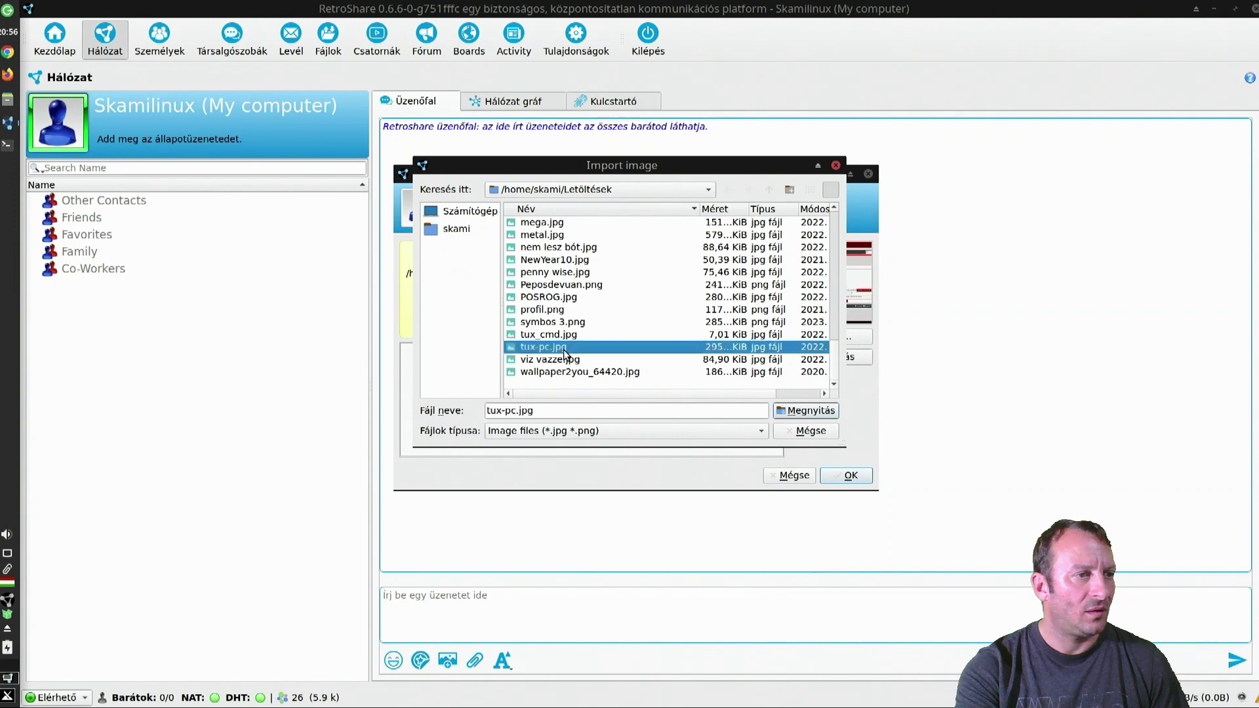
double_click(564, 351)
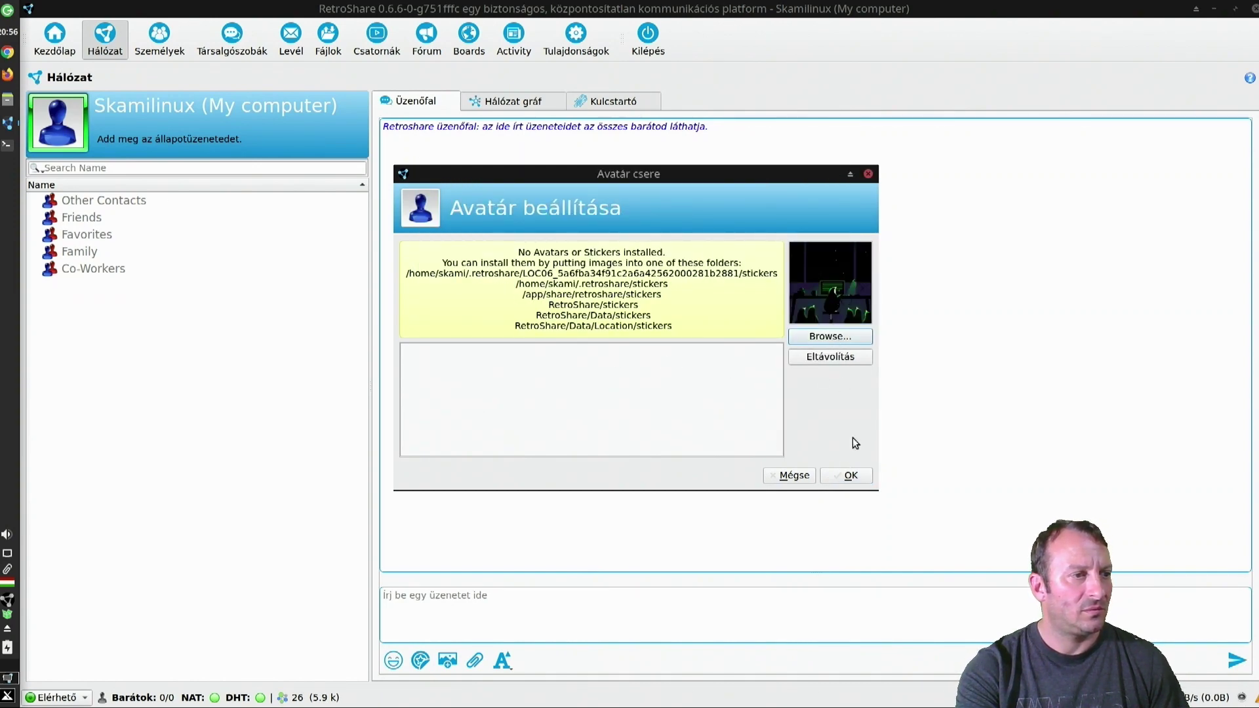
click(846, 475)
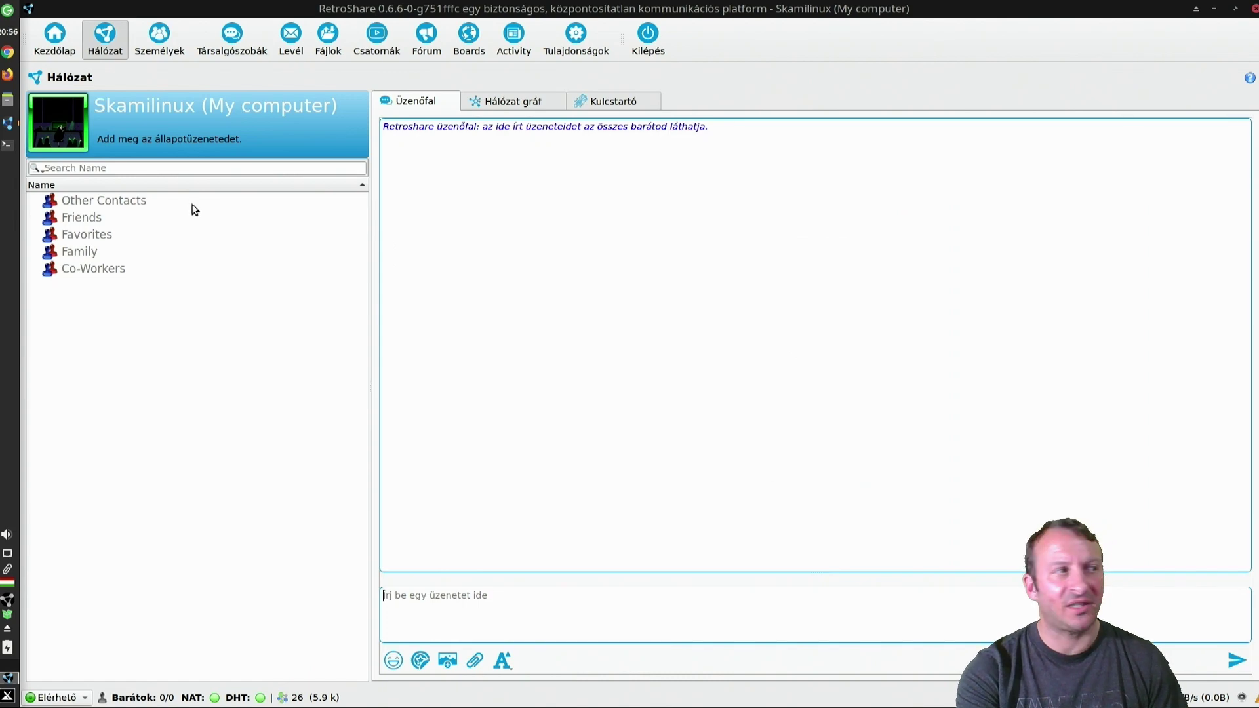
click(79, 117)
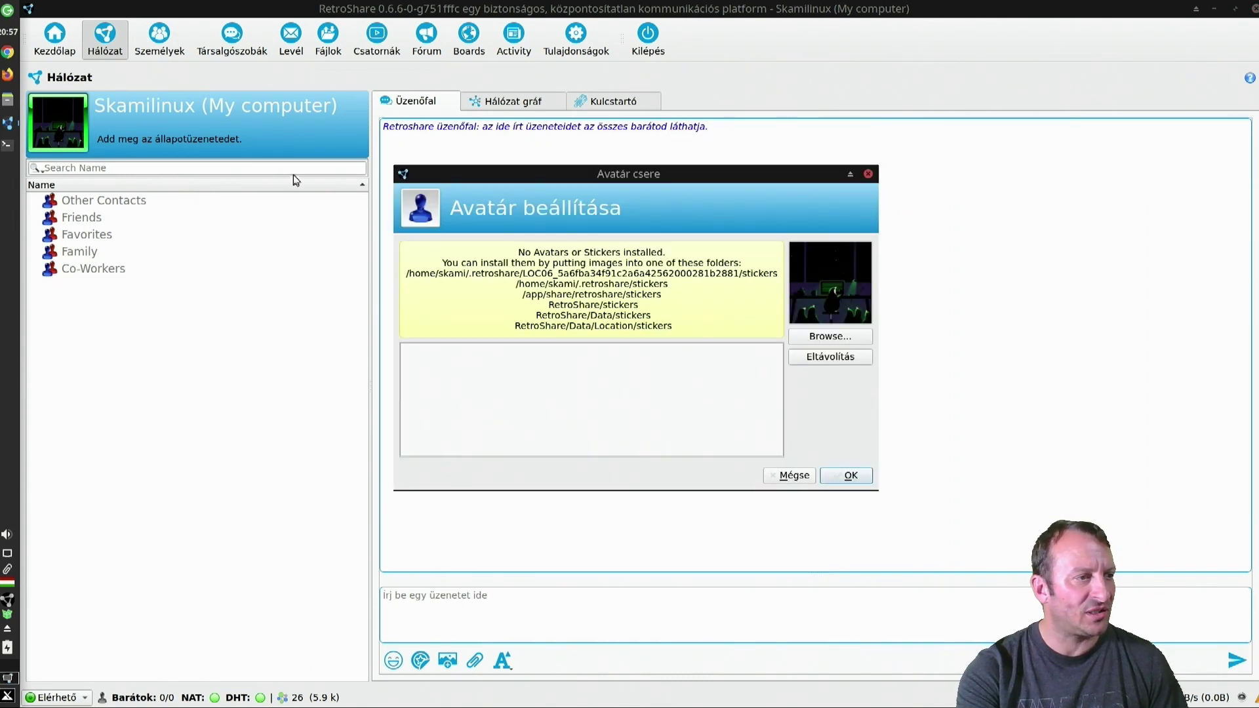
click(858, 478)
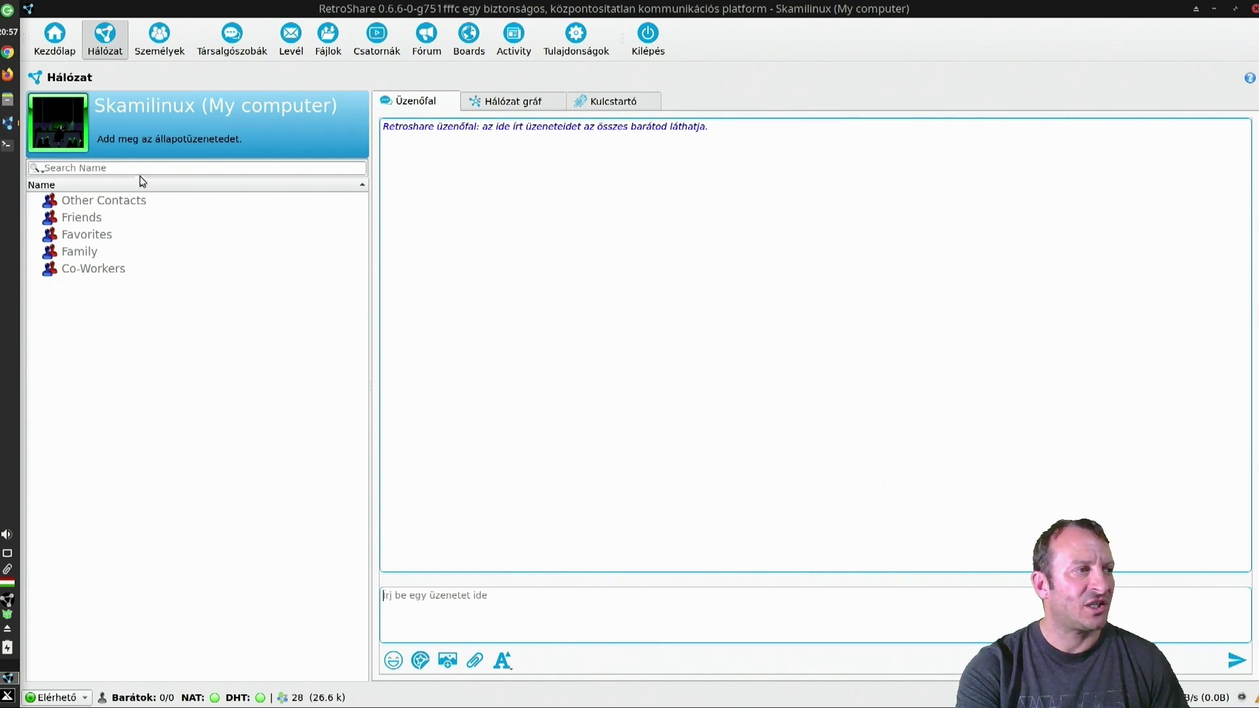
Examine the network section's friend search, network graph and keyring
click(155, 168)
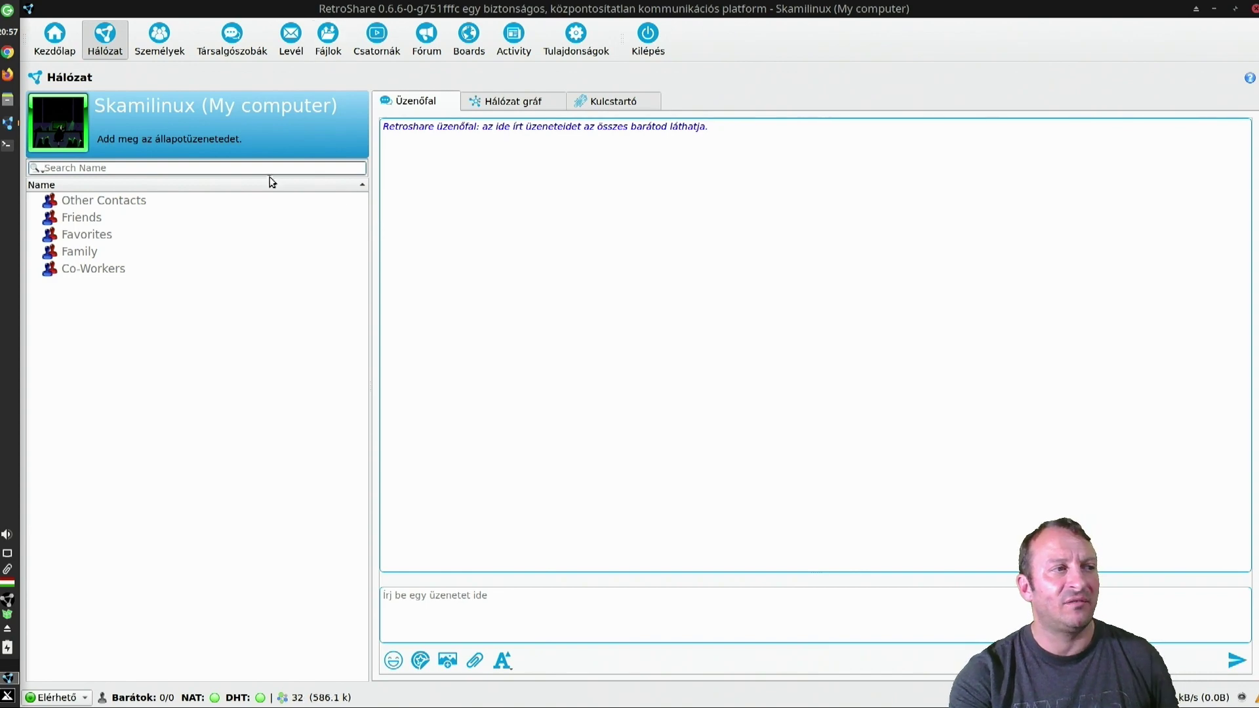
click(489, 98)
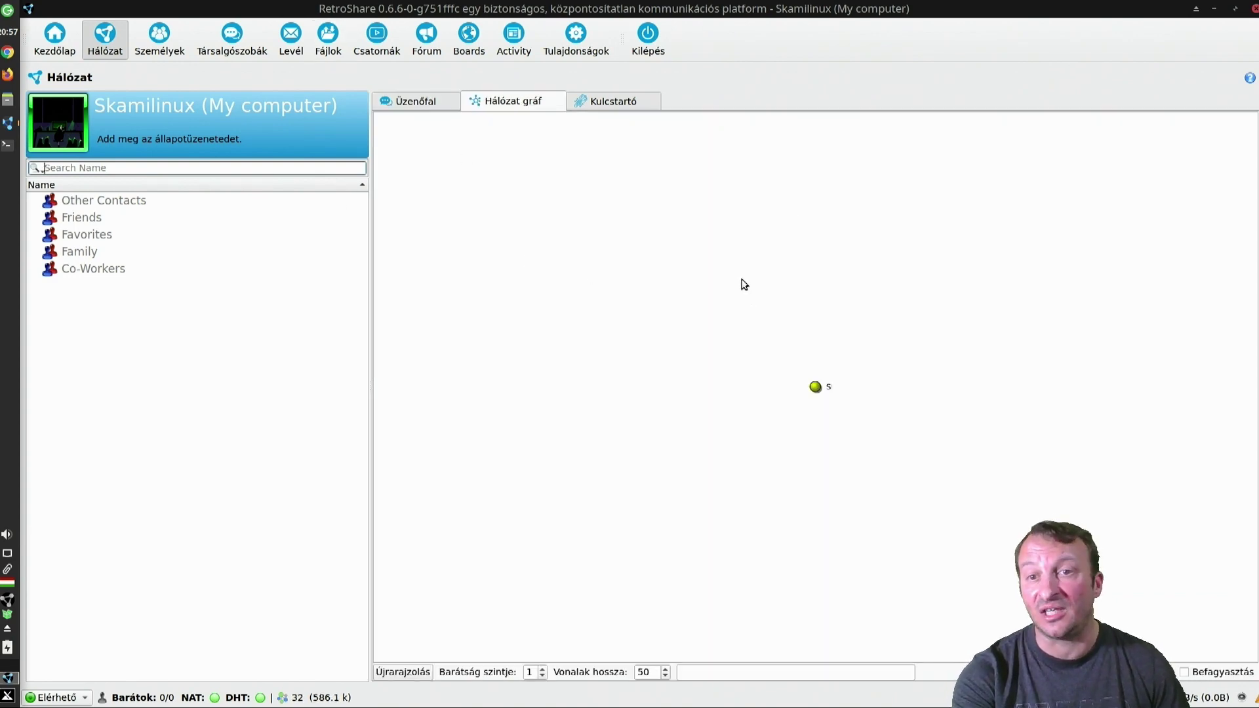
click(618, 104)
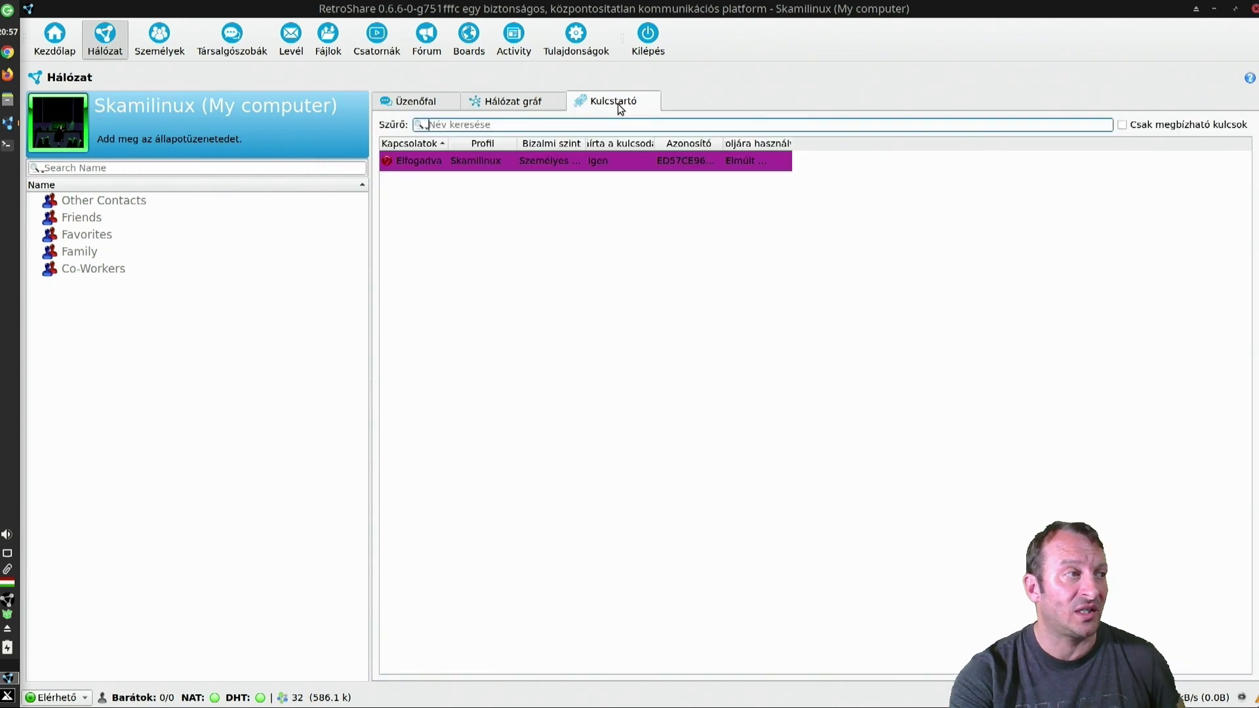
Review the own identity's details, the circles and the creation options in the people section
click(165, 42)
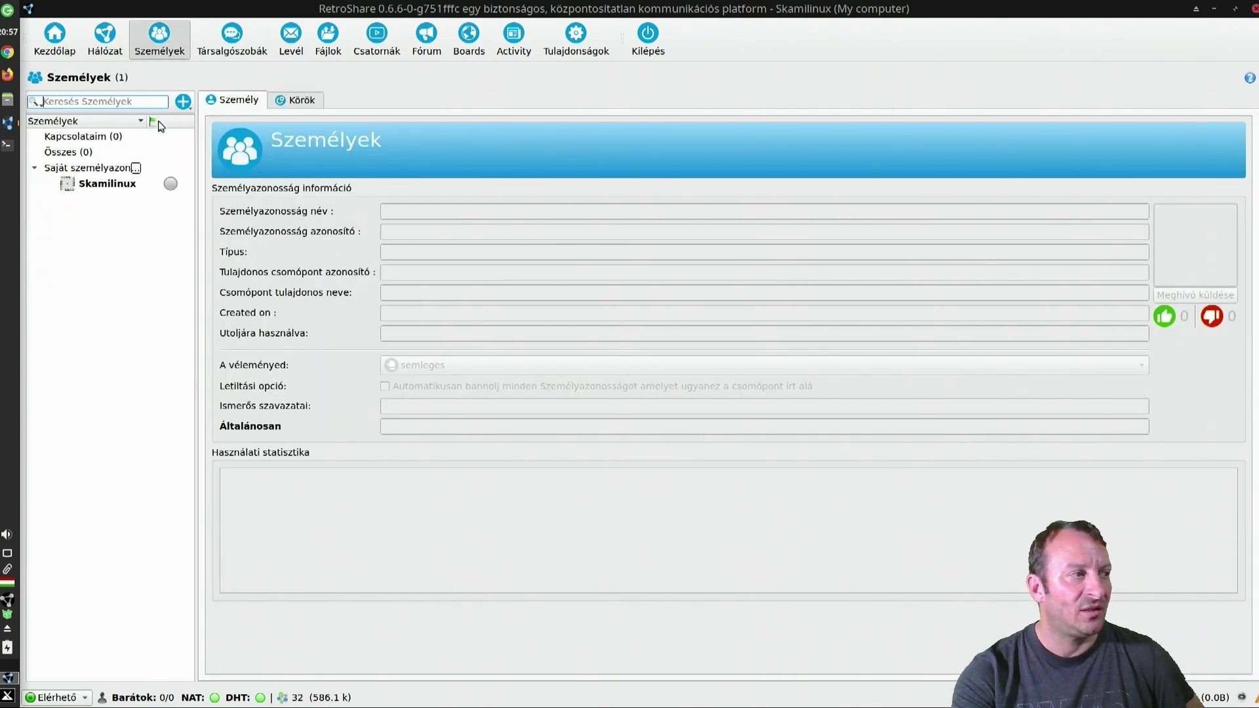
click(90, 189)
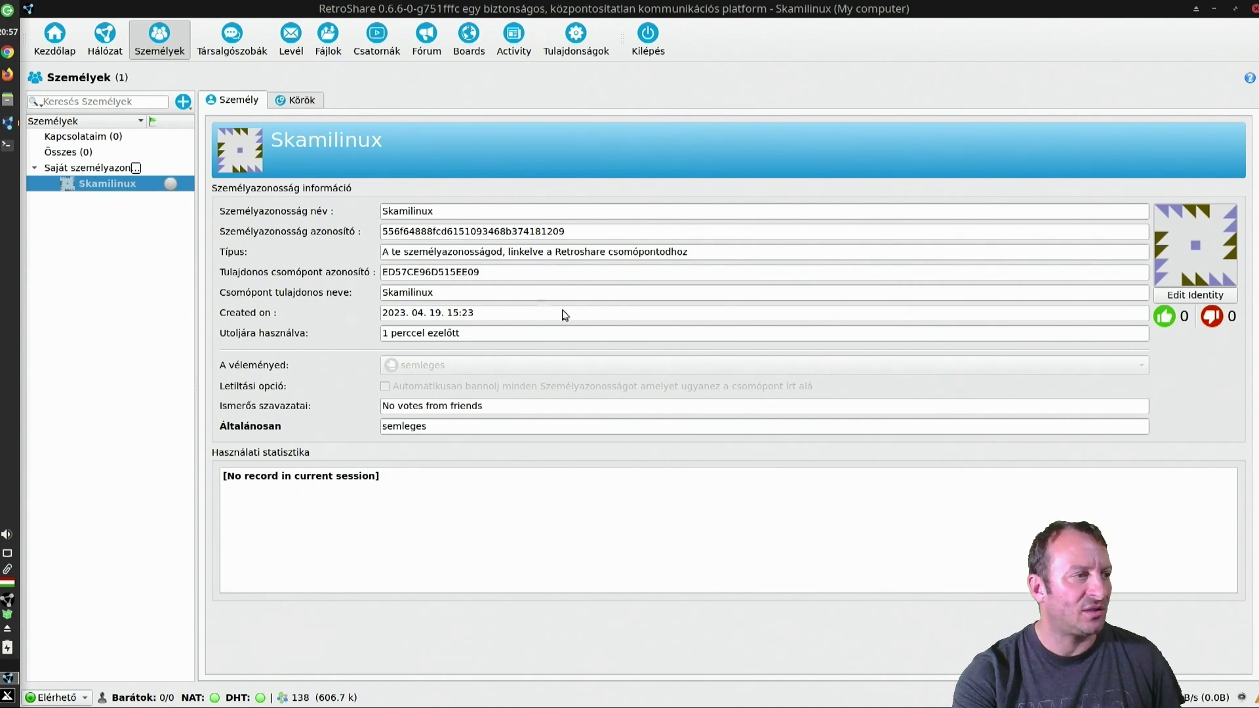
click(289, 102)
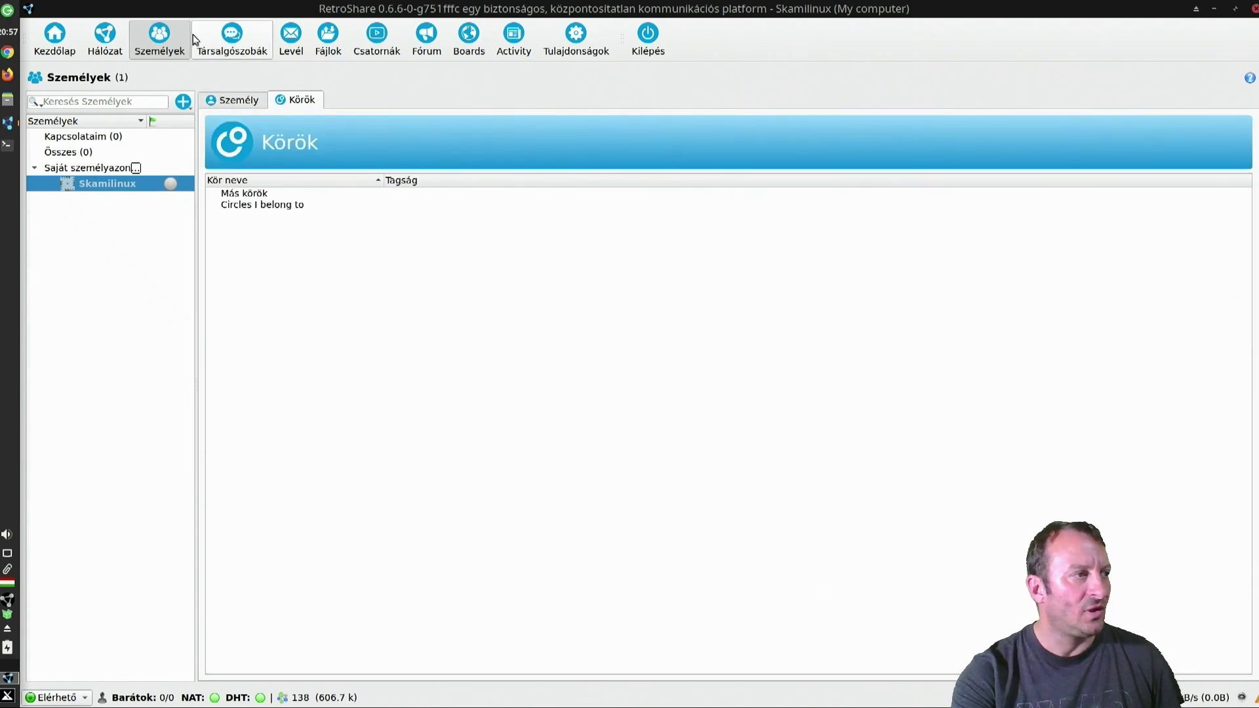
click(187, 102)
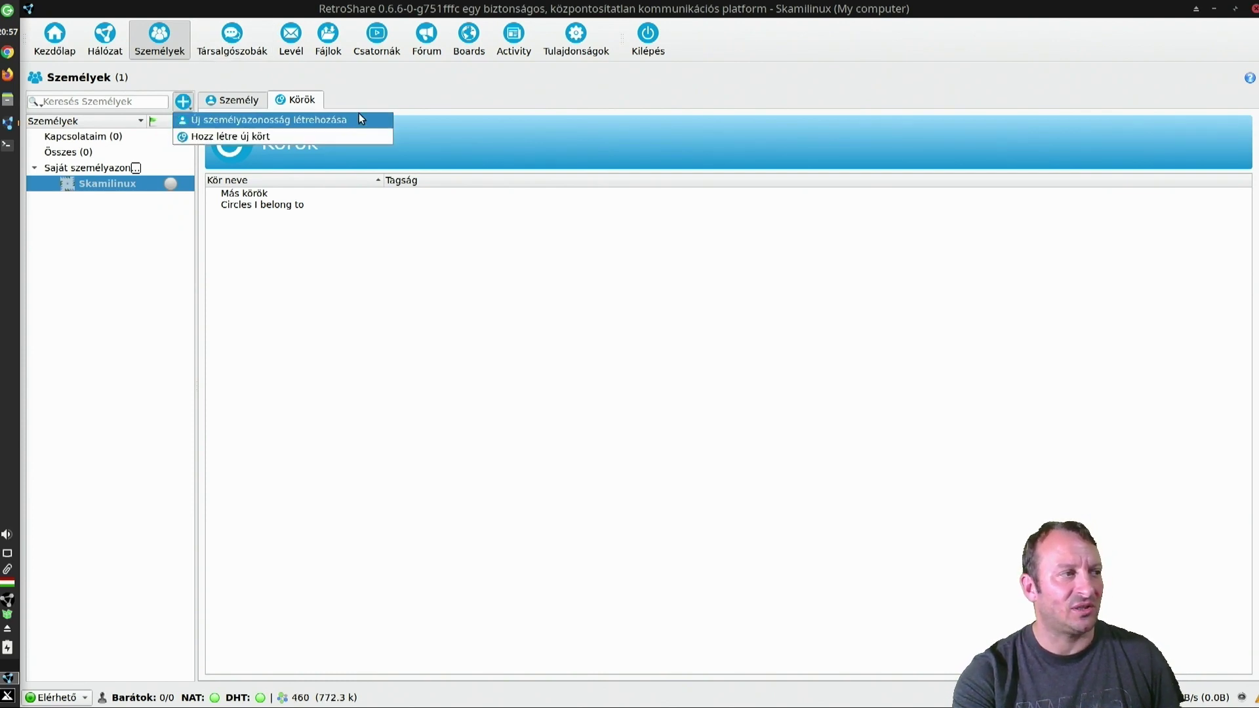
click(233, 81)
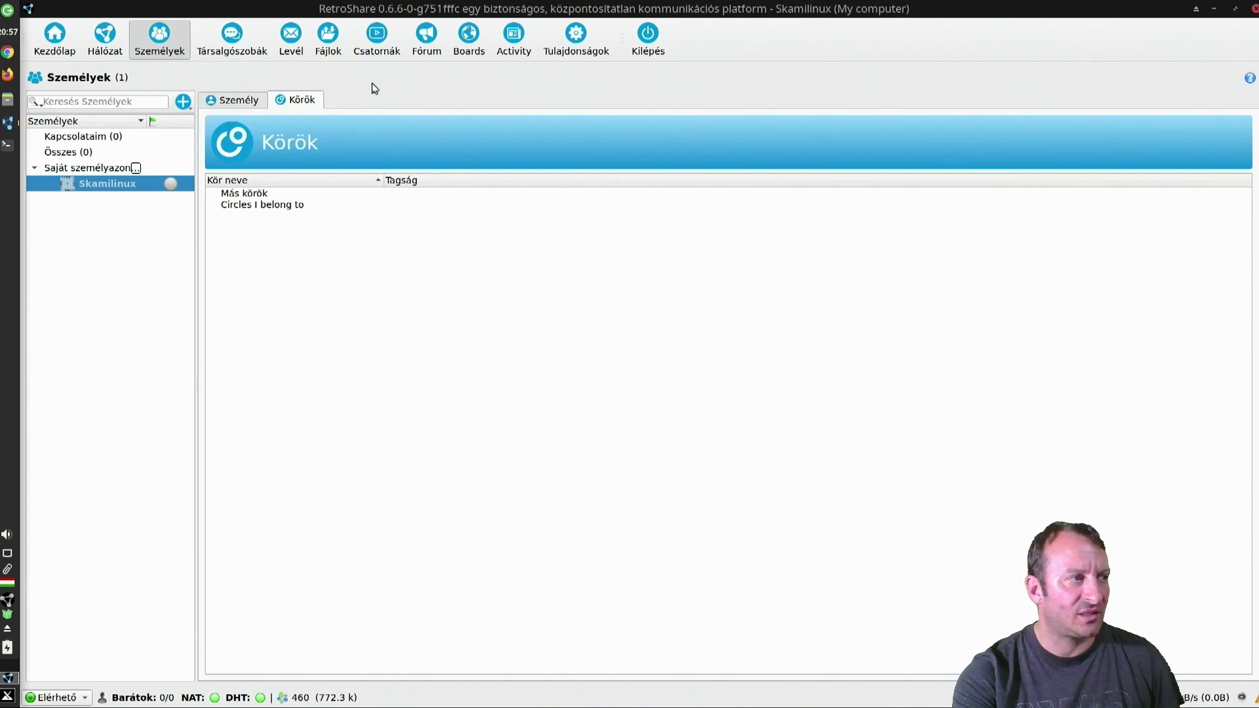
Enter the teszt_chat chat room and review its conversation history options and identity choices
click(244, 55)
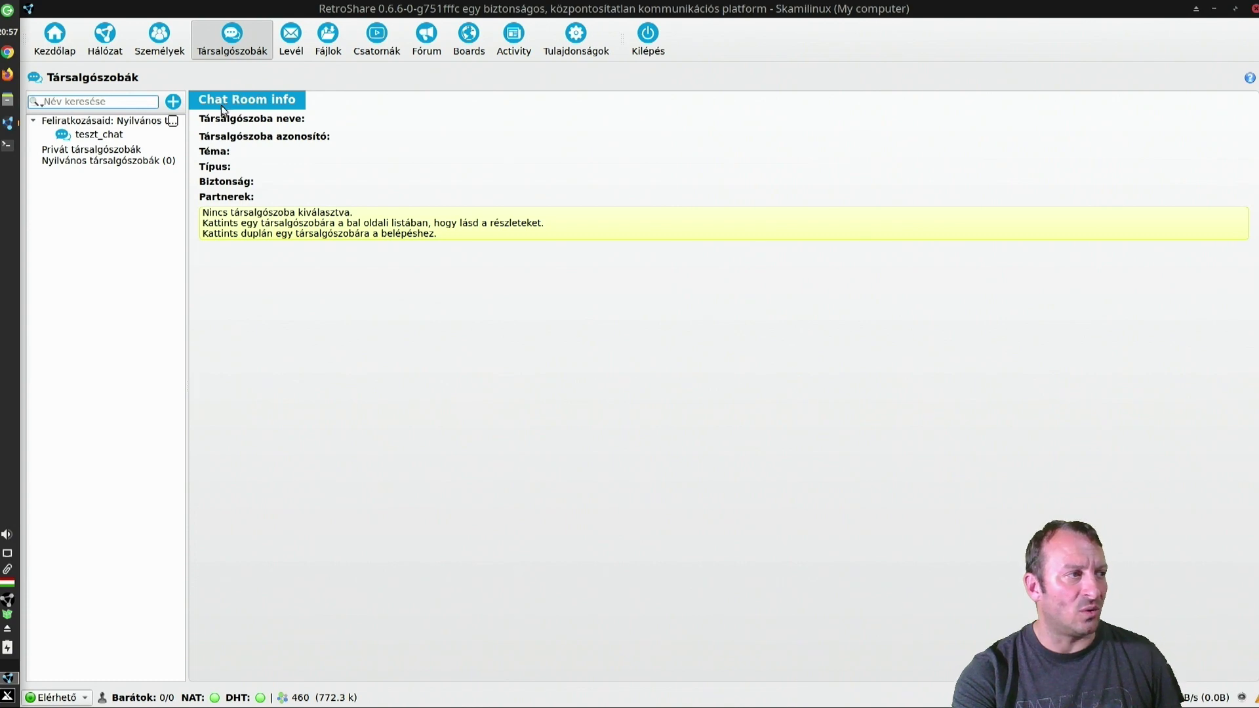
double_click(106, 139)
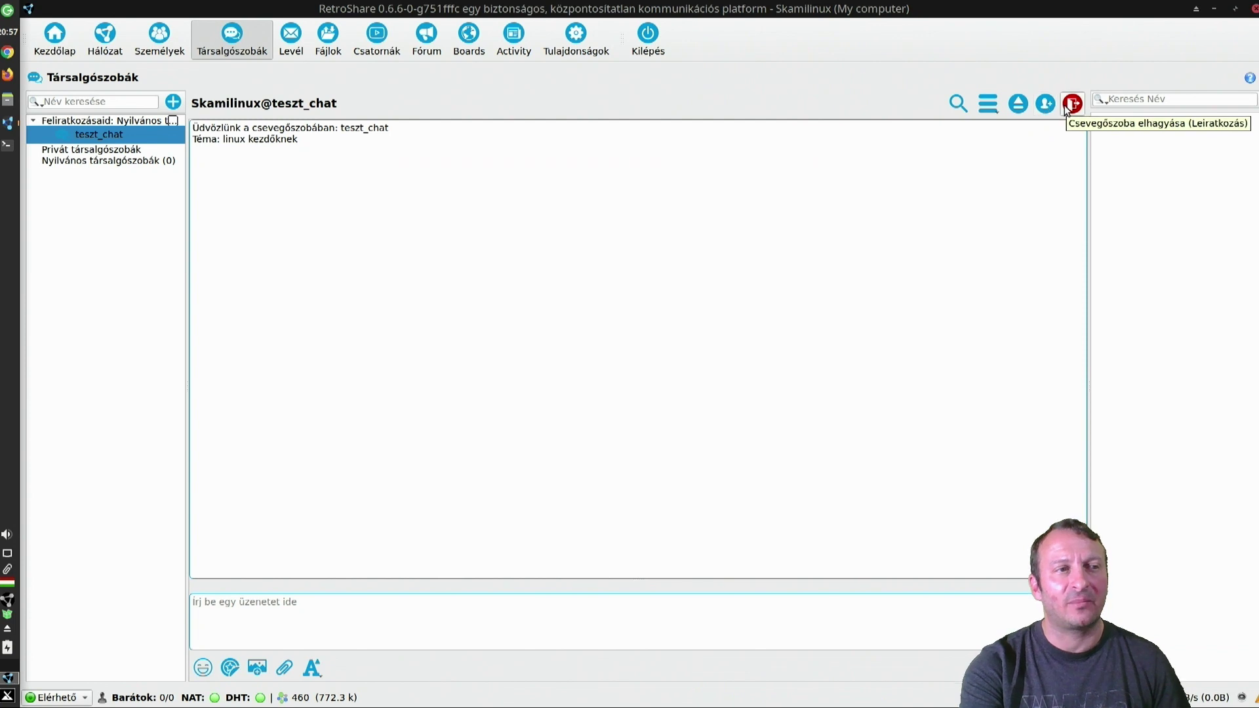
click(989, 104)
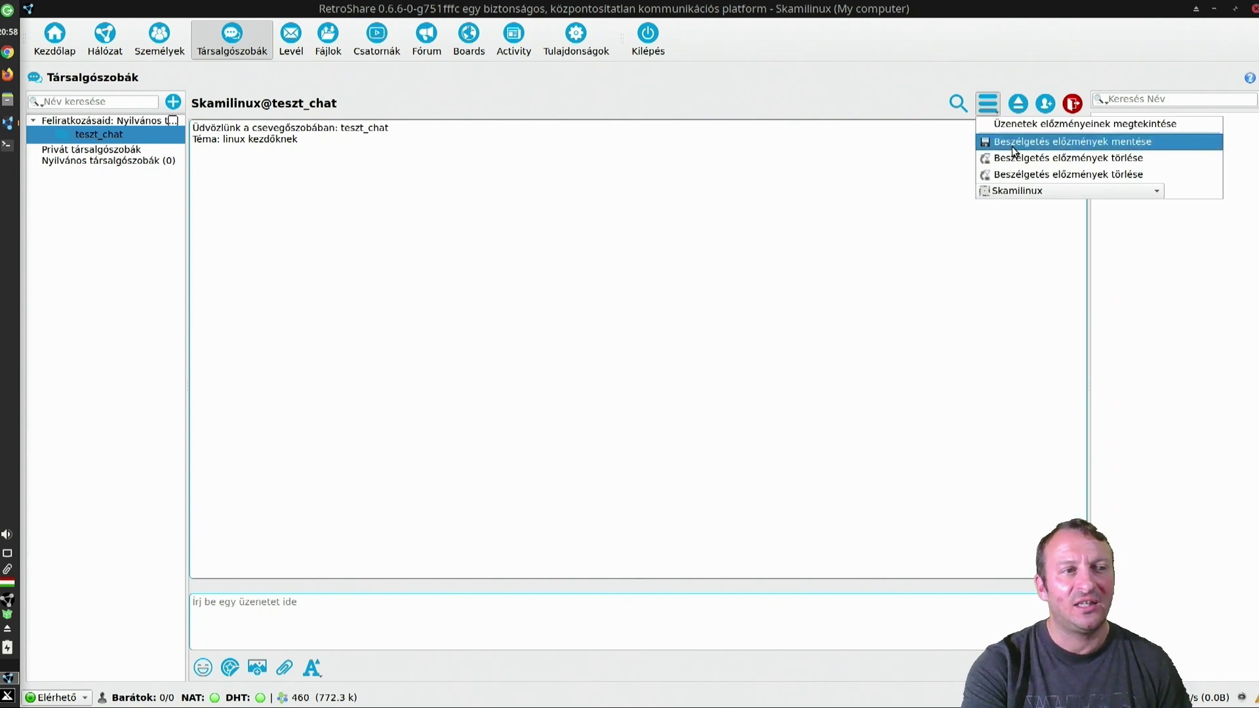
click(1073, 191)
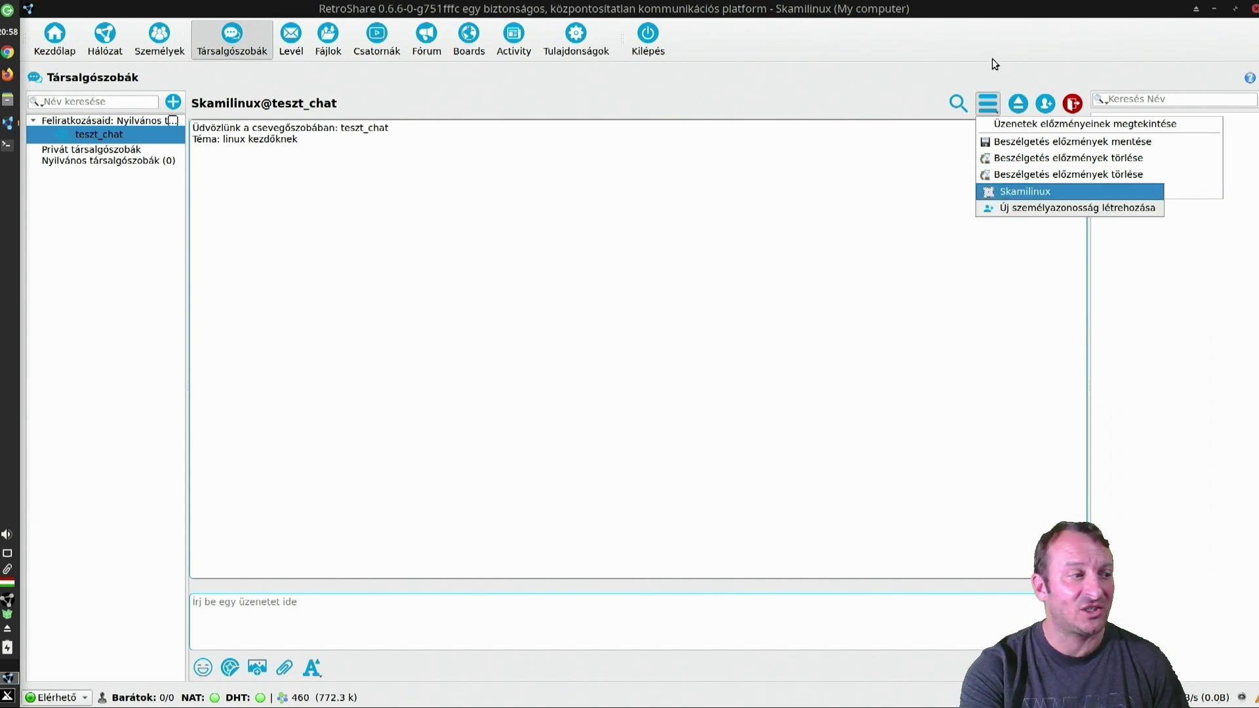
click(926, 85)
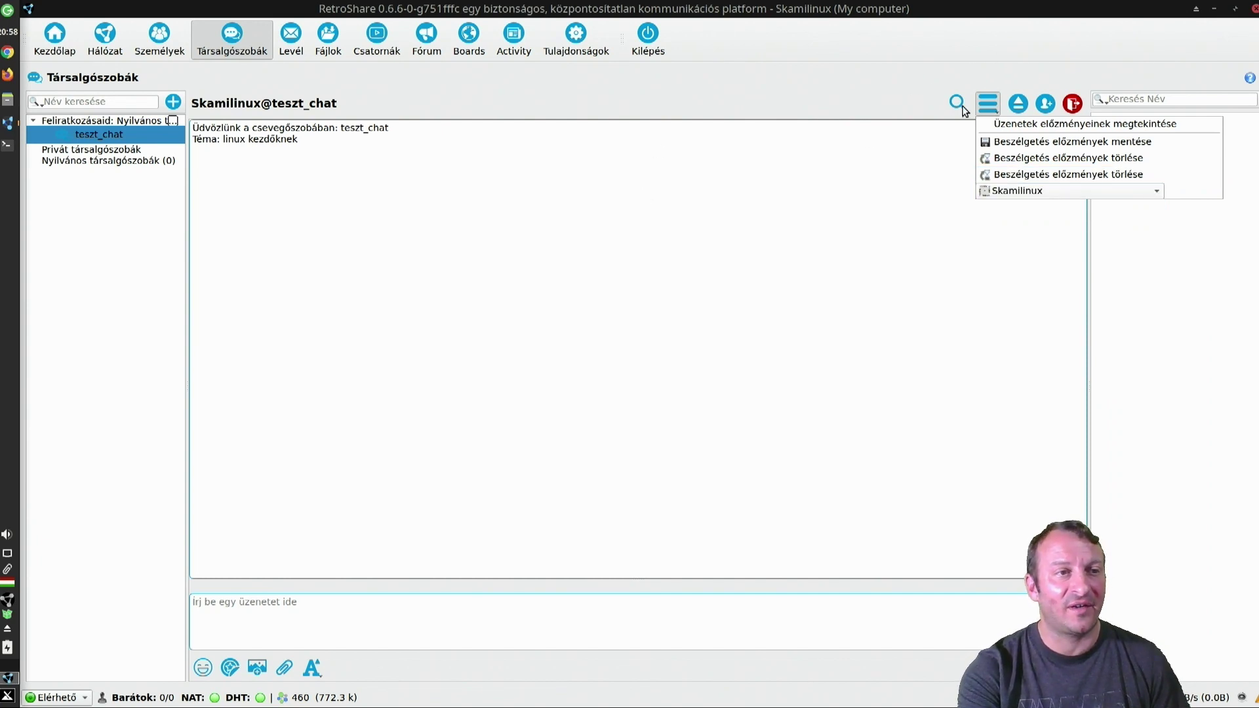
click(903, 103)
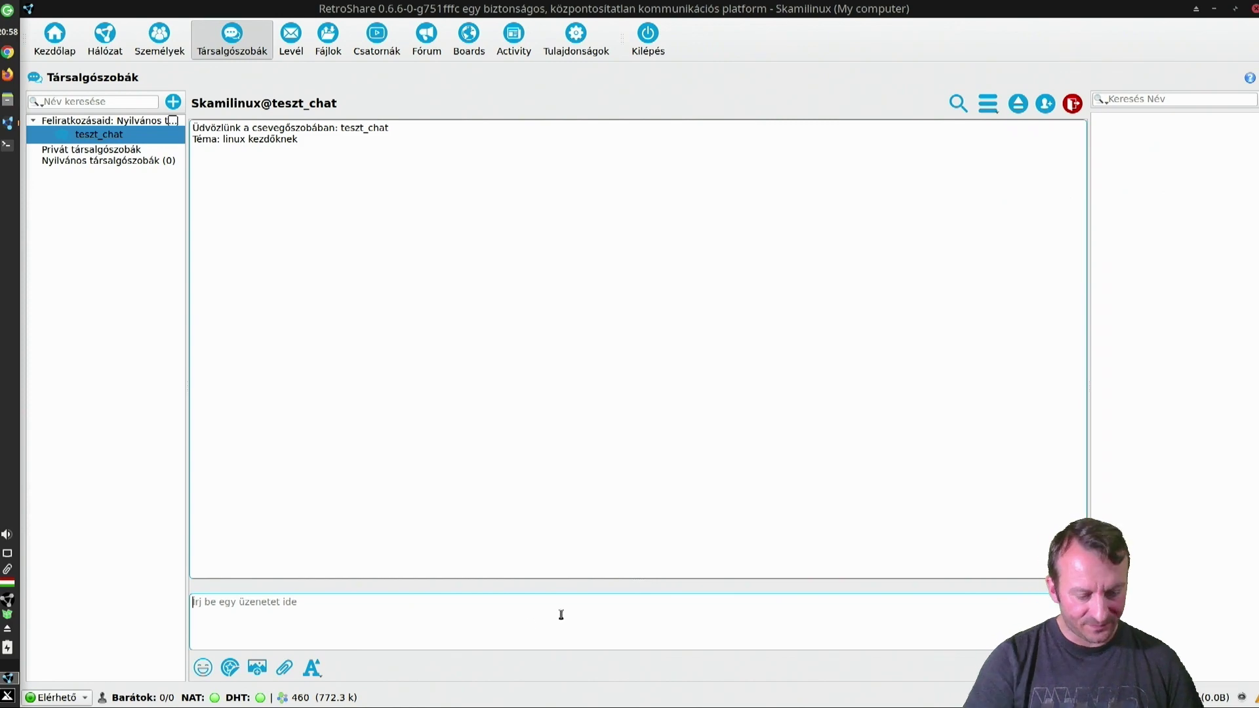
Send the messages "hello" and "ez egy teszt" in the teszt_chat room
text(hello)
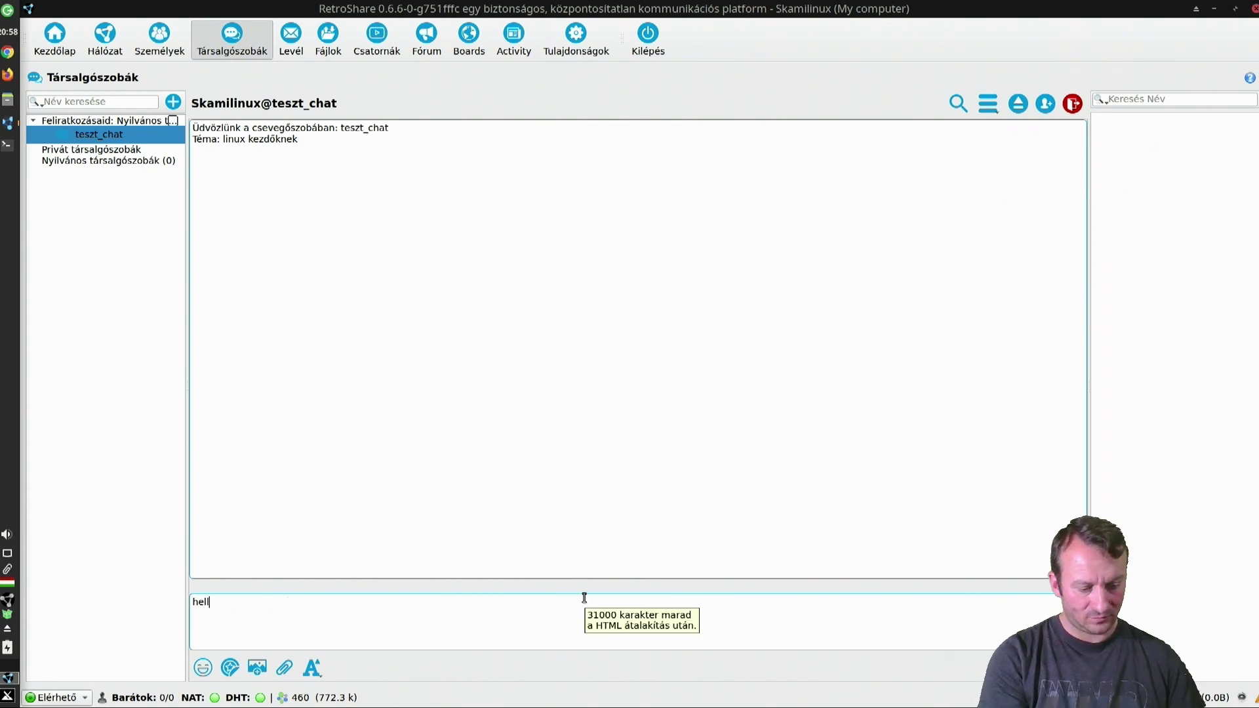
key(Return)
text(eg)
key(BackSpace)
text(z )
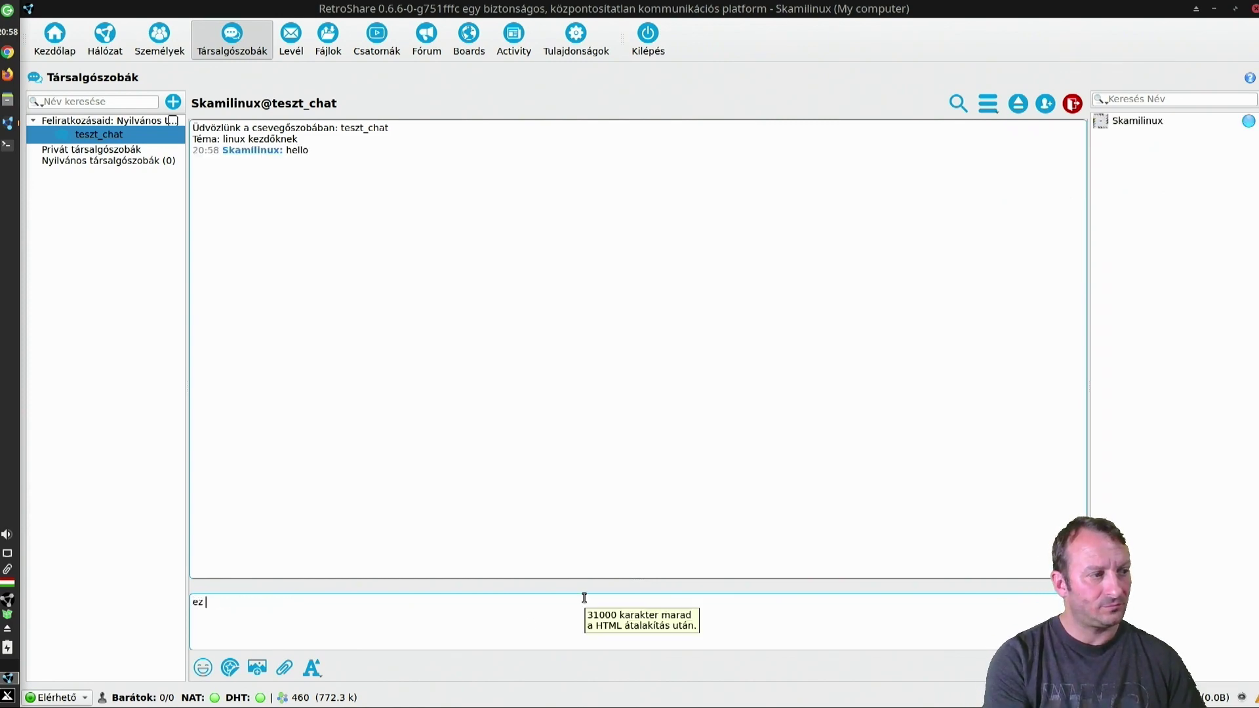
text(egy tes)
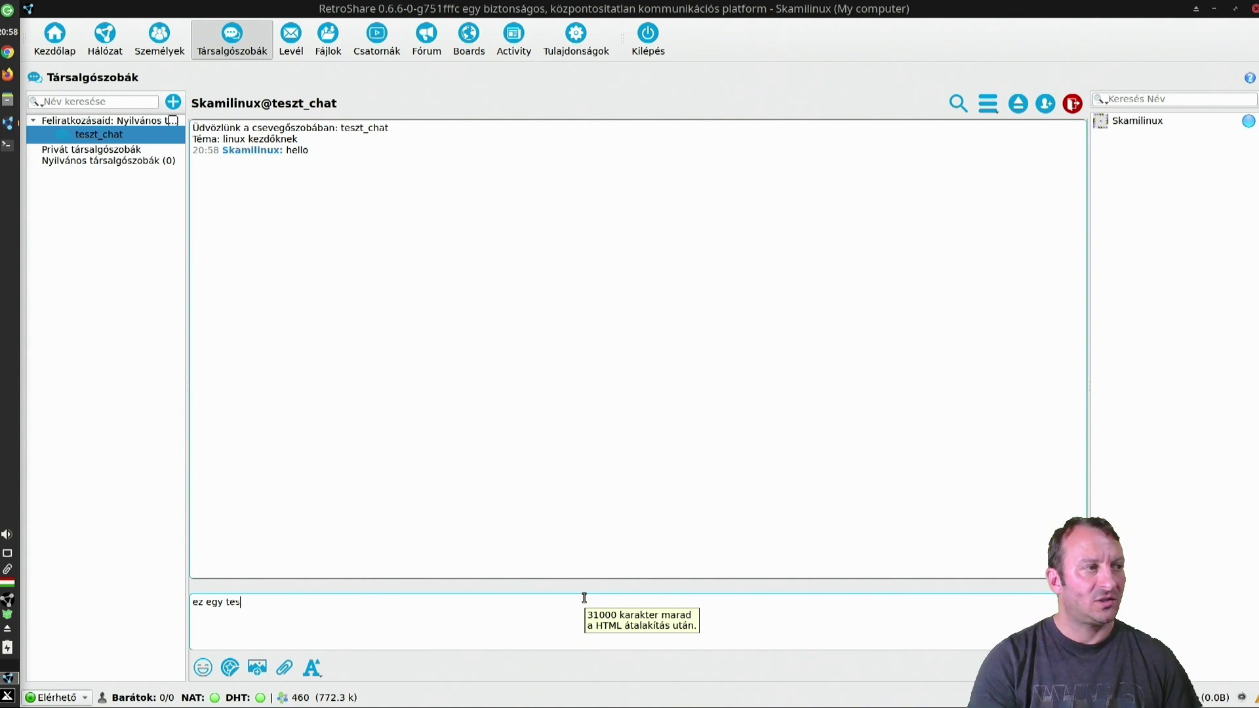
text(zt)
key(Return)
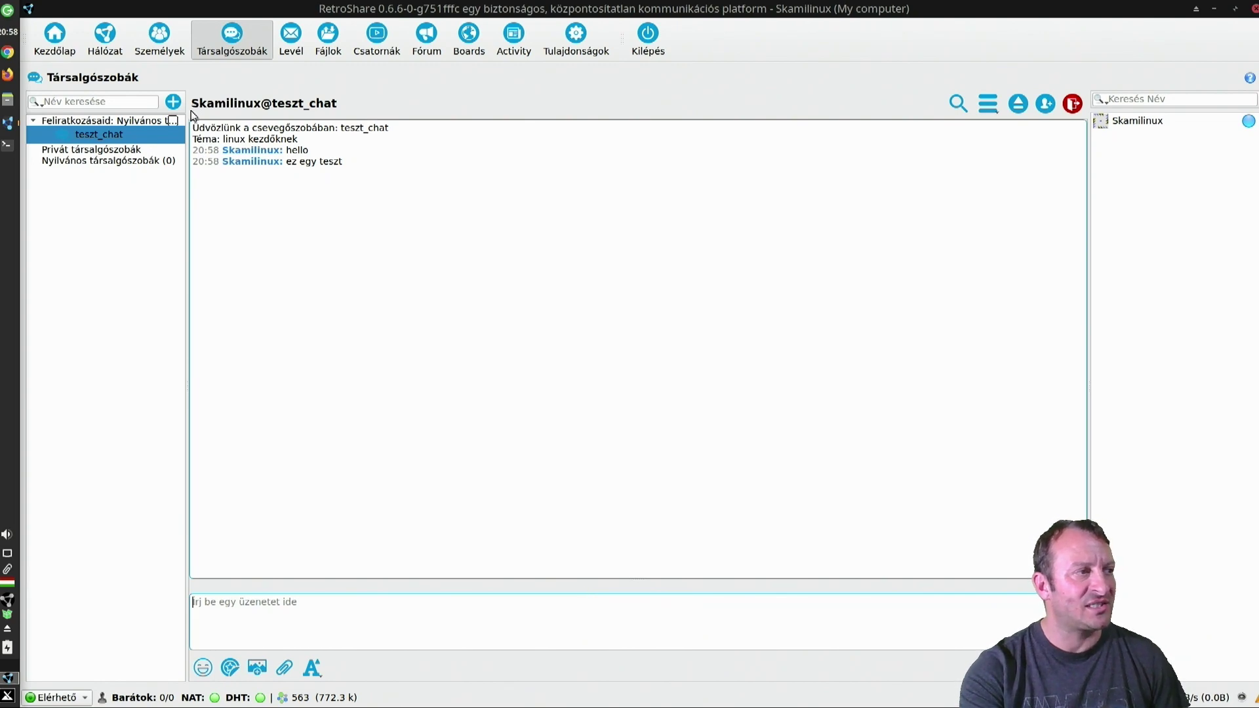
Create a public chat room named "Autók" with the topic "eladó autók", using the Skamilinux identity
click(173, 102)
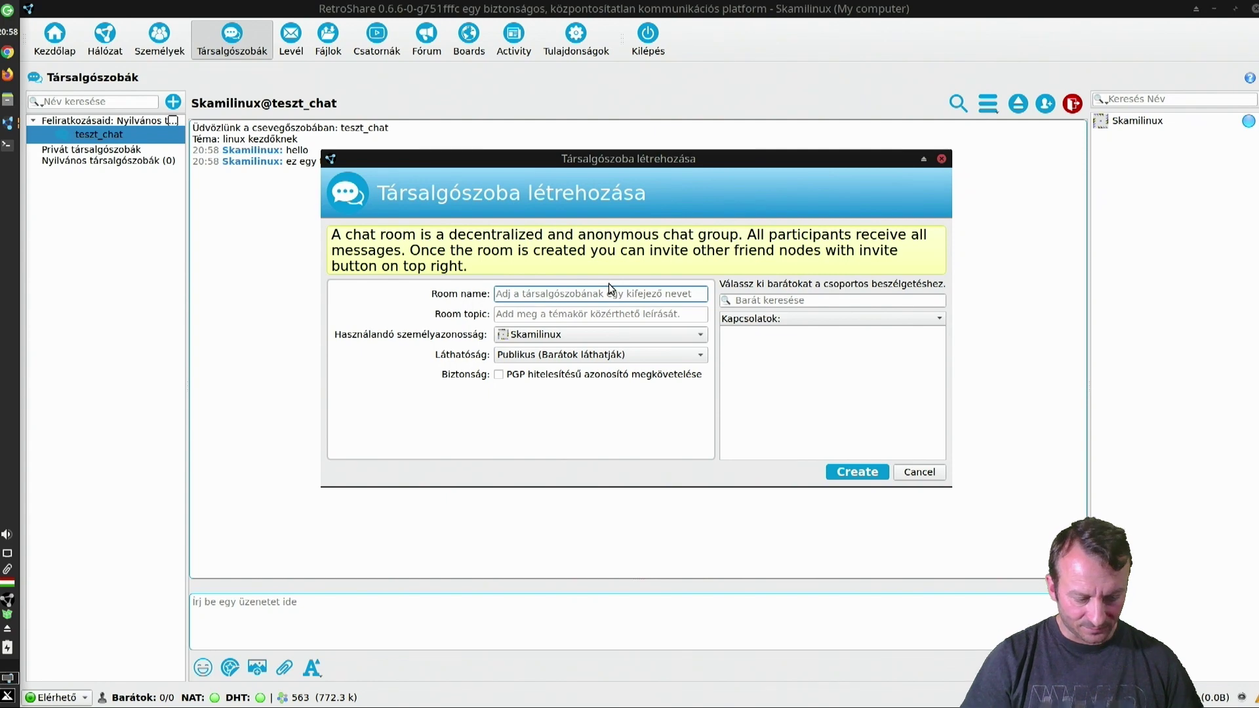
text(Autók)
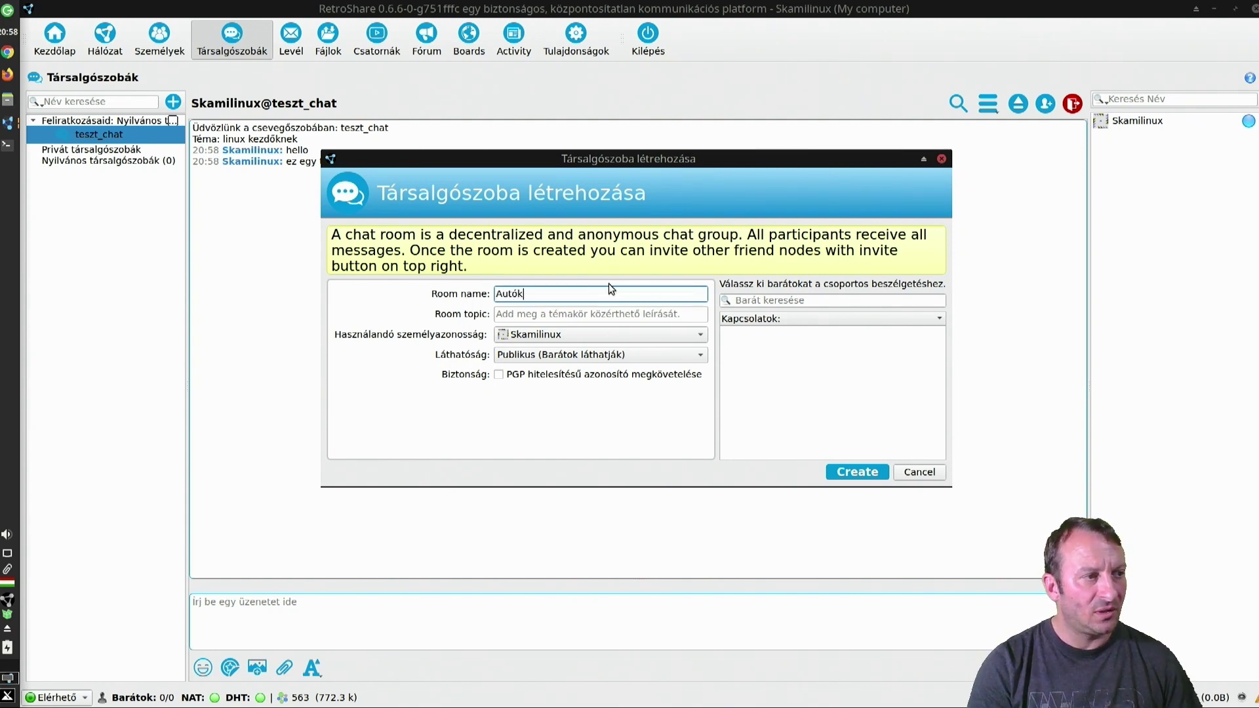
key(Tab)
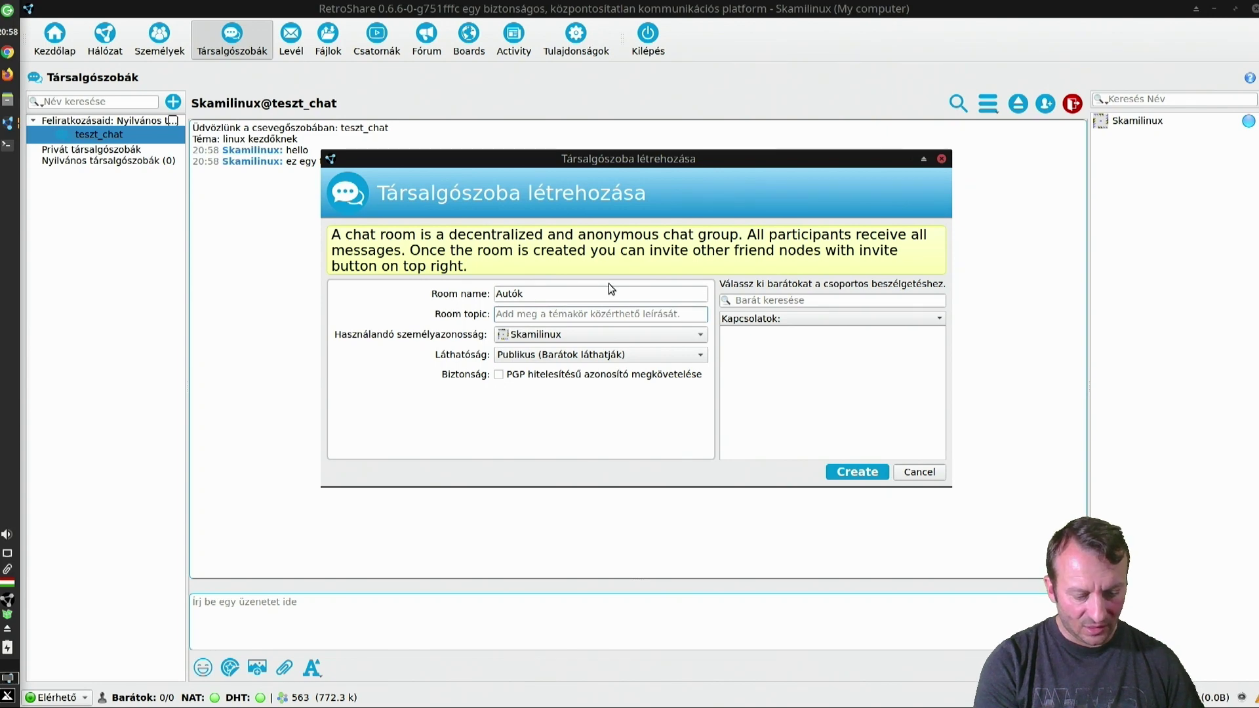
text(eladó autók)
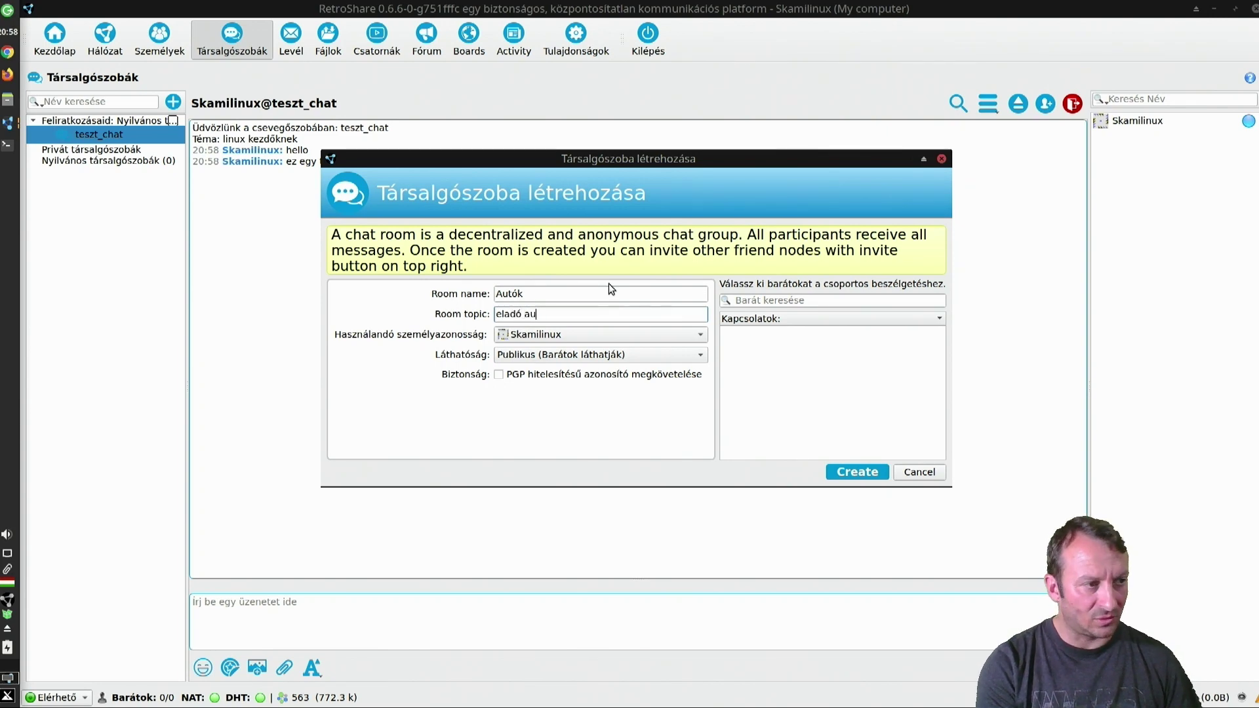
click(636, 356)
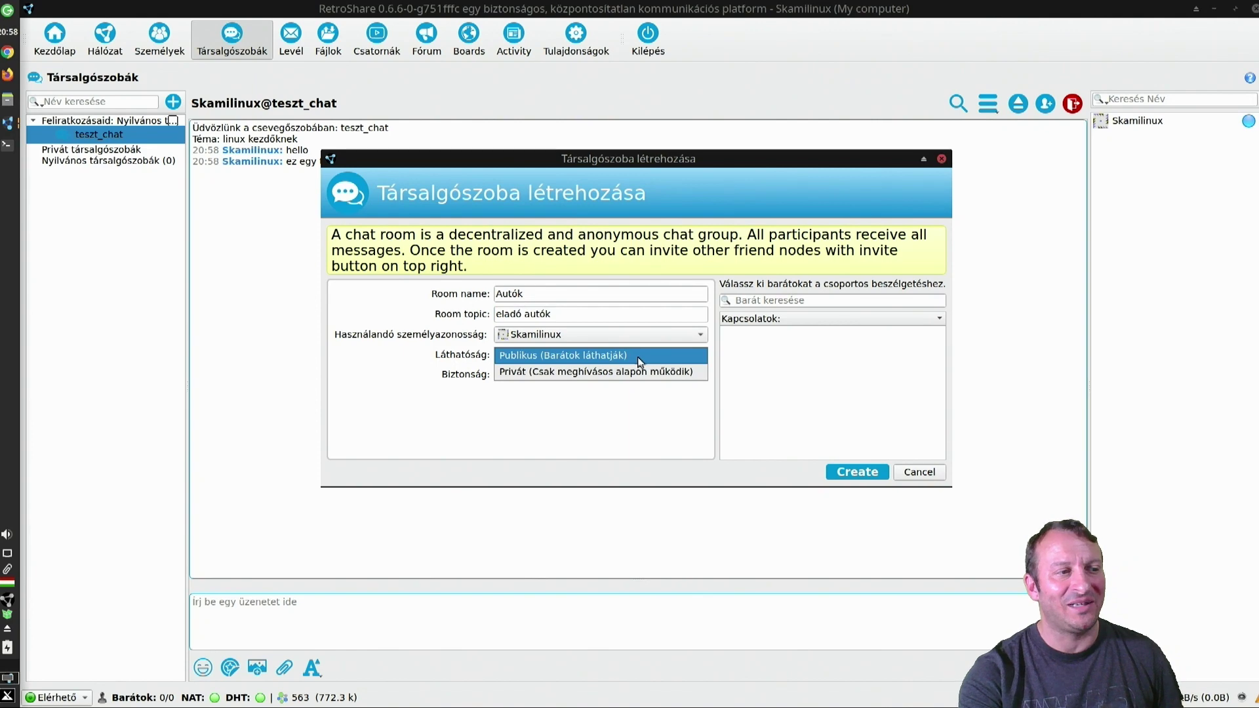
click(671, 361)
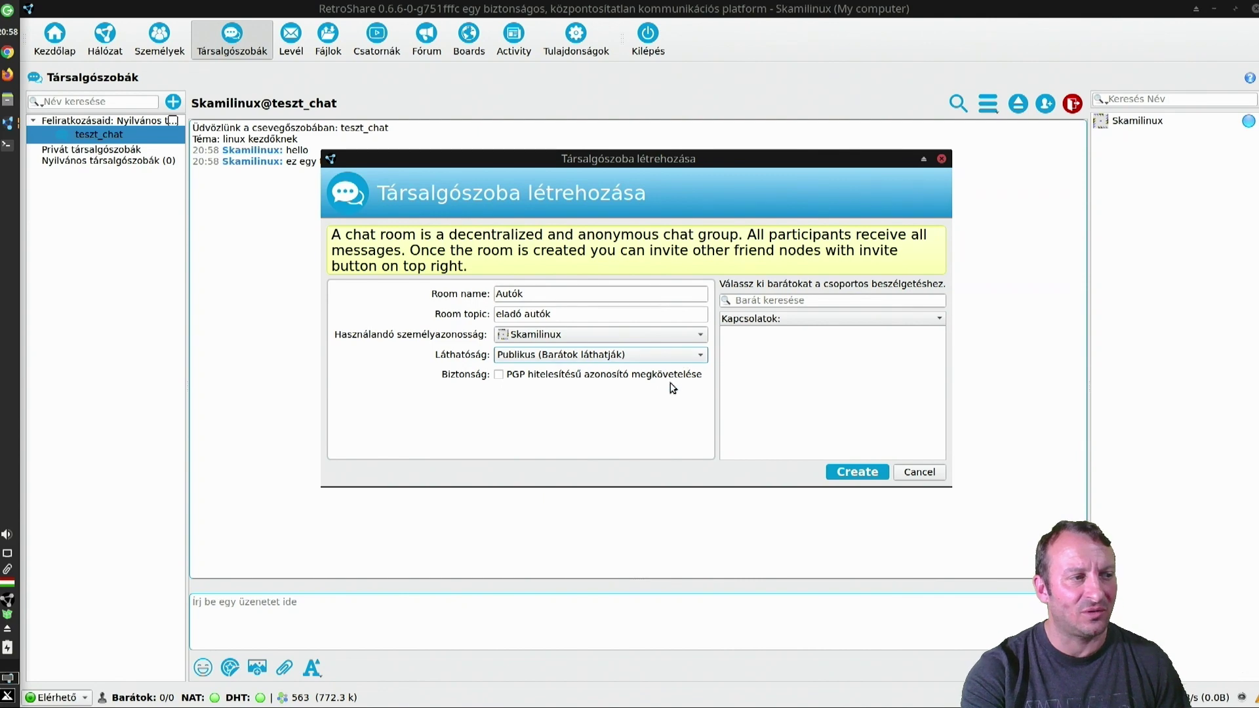
click(692, 355)
click(692, 355)
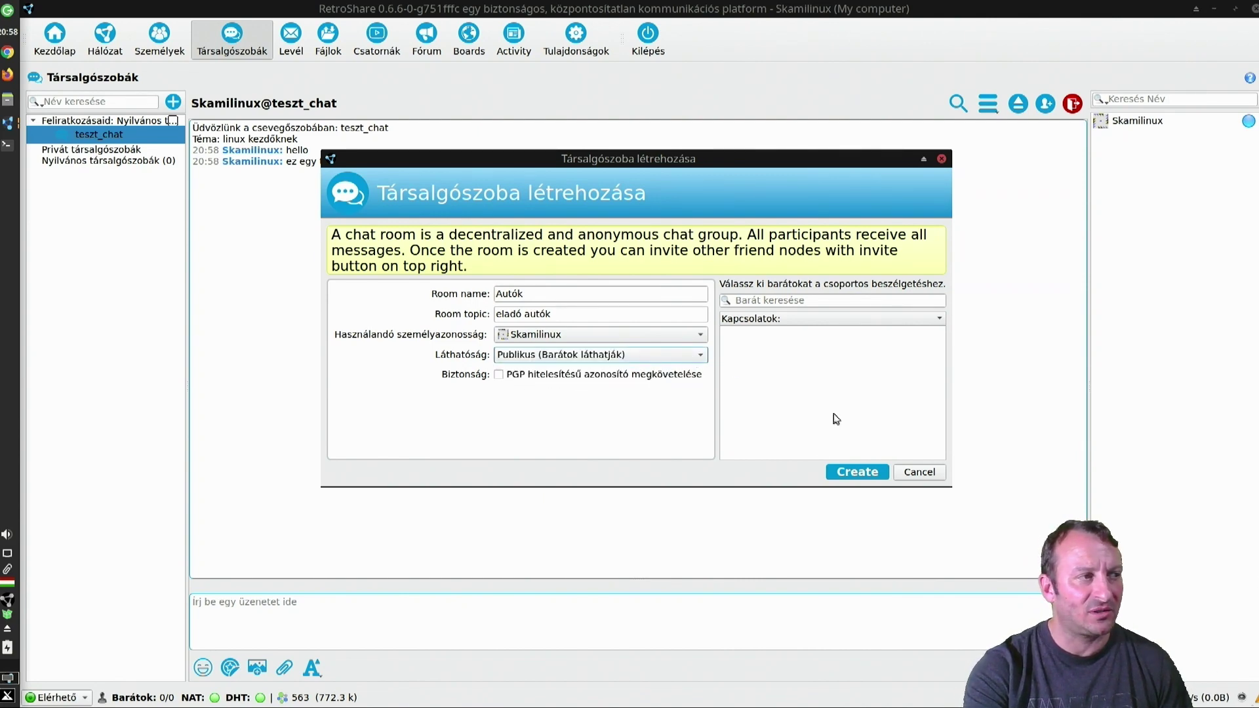
click(853, 471)
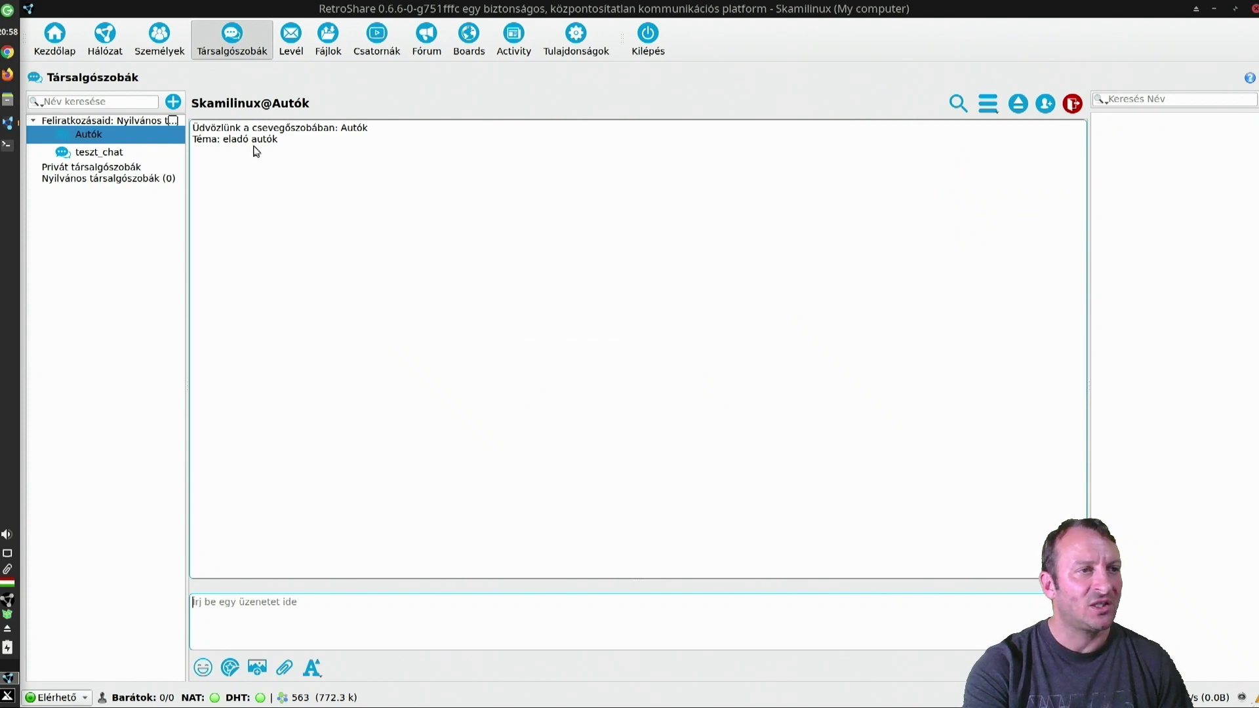
Send the message "hali" in the Autók chat room
click(412, 603)
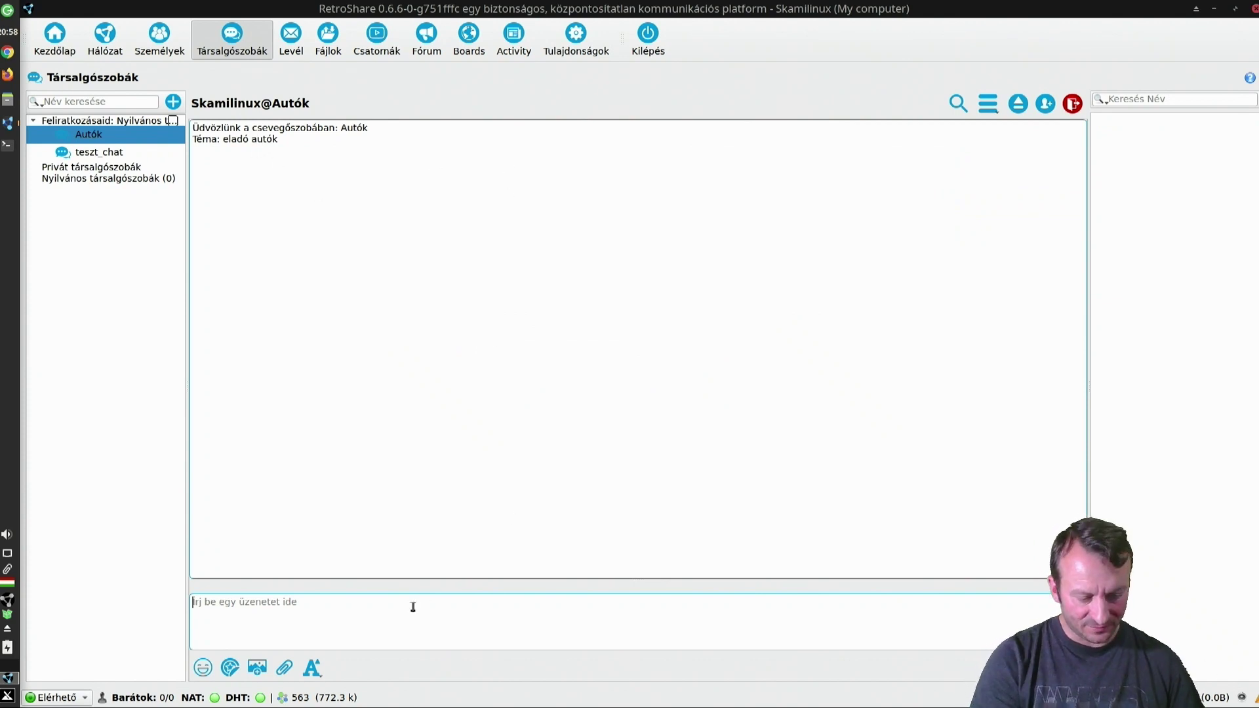
text(hali)
key(Return)
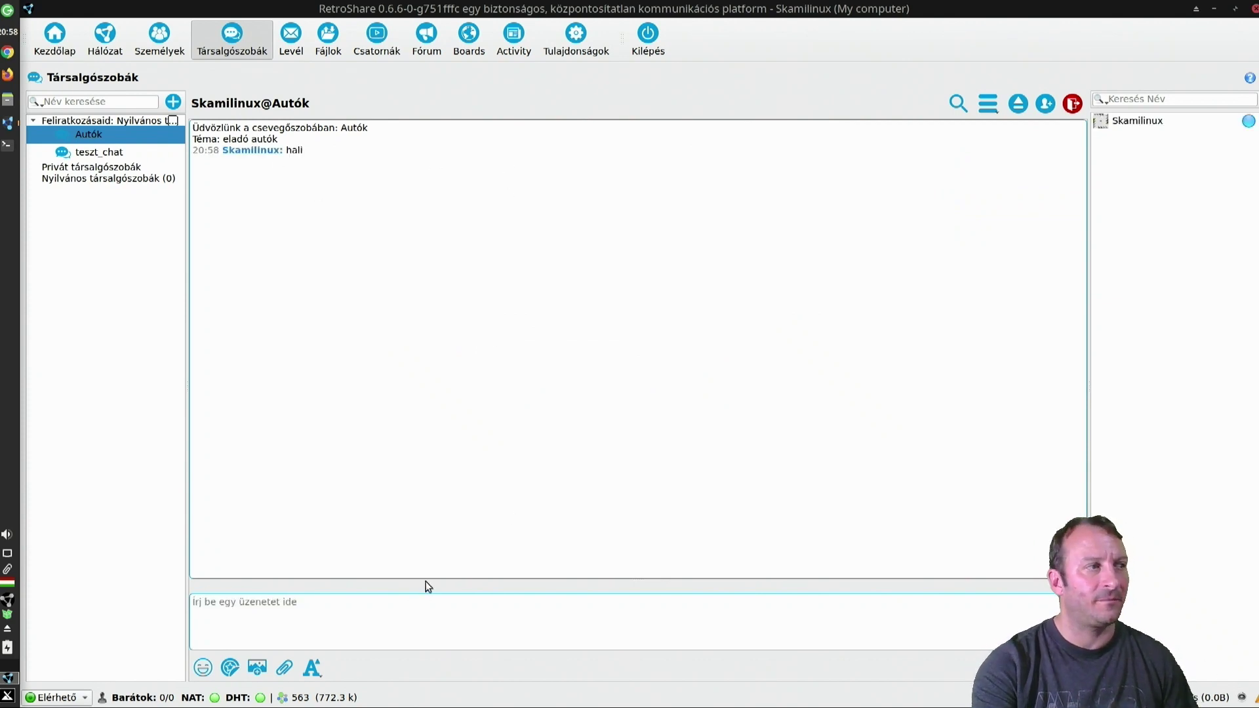
Leave the Autók chat room and the teszt_chat room
right_click(94, 135)
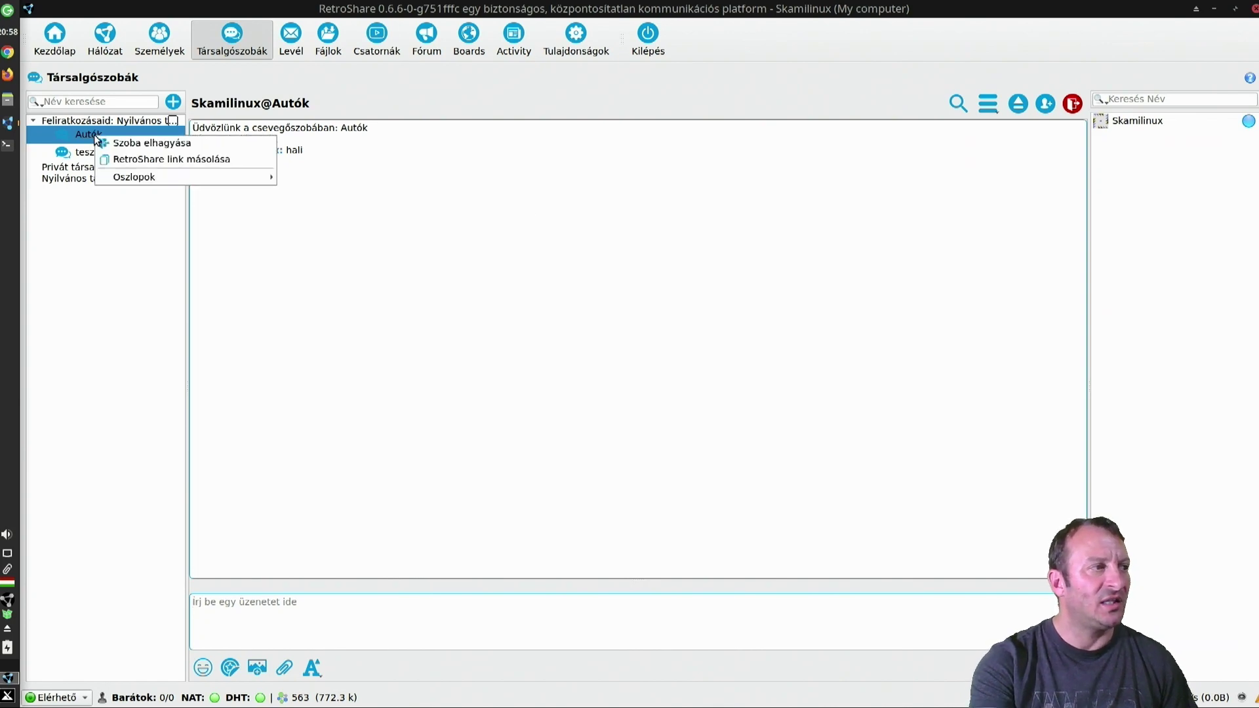
click(202, 143)
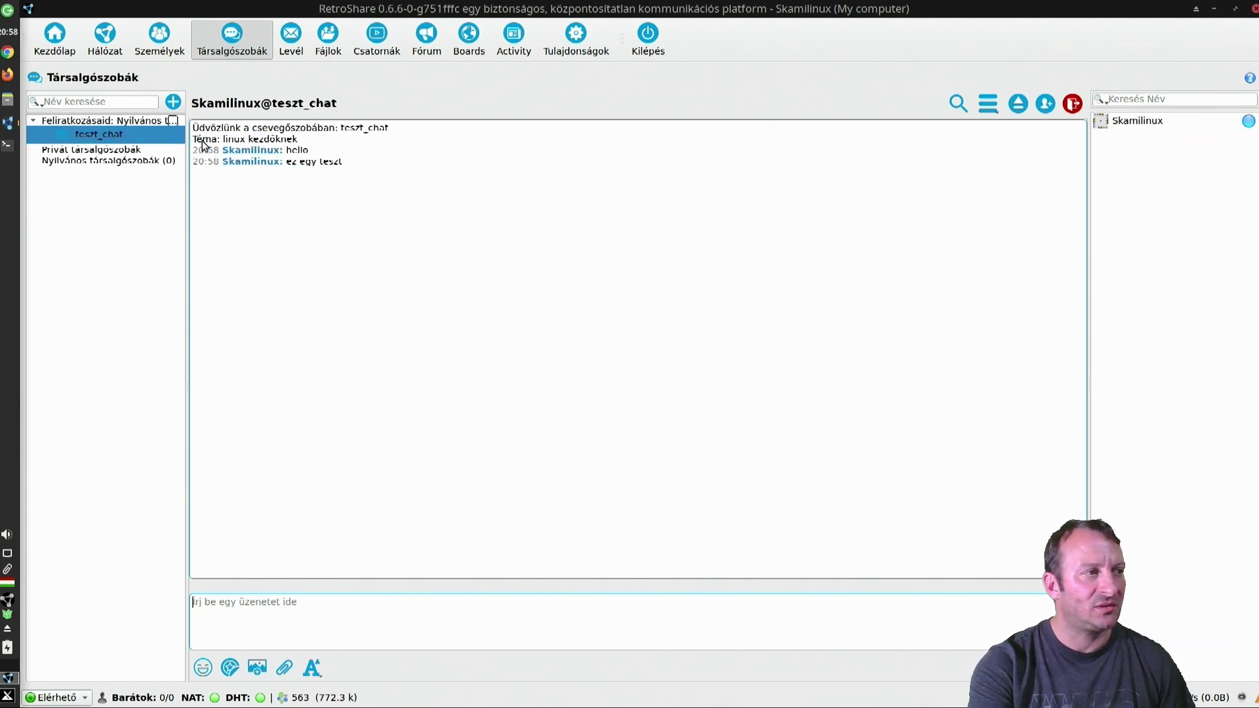
right_click(110, 134)
click(138, 143)
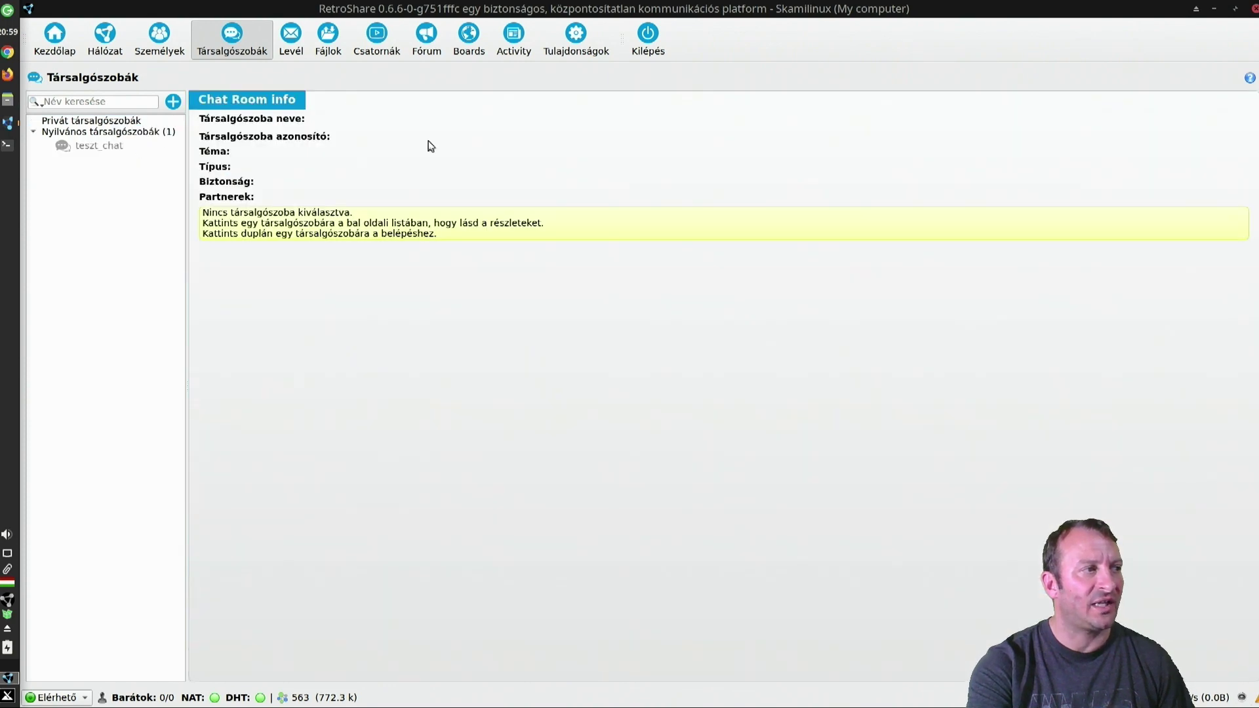
Check the teszt_chat room's information and the private room category in the chat room list
click(78, 145)
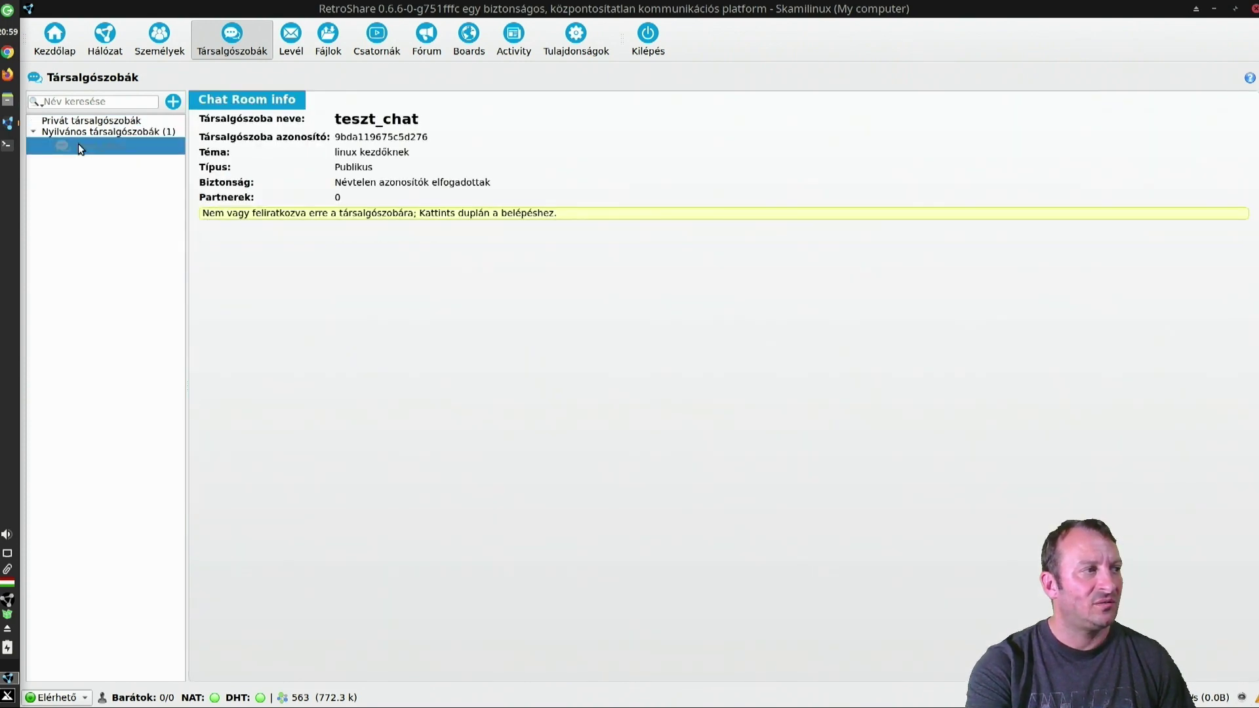
click(108, 123)
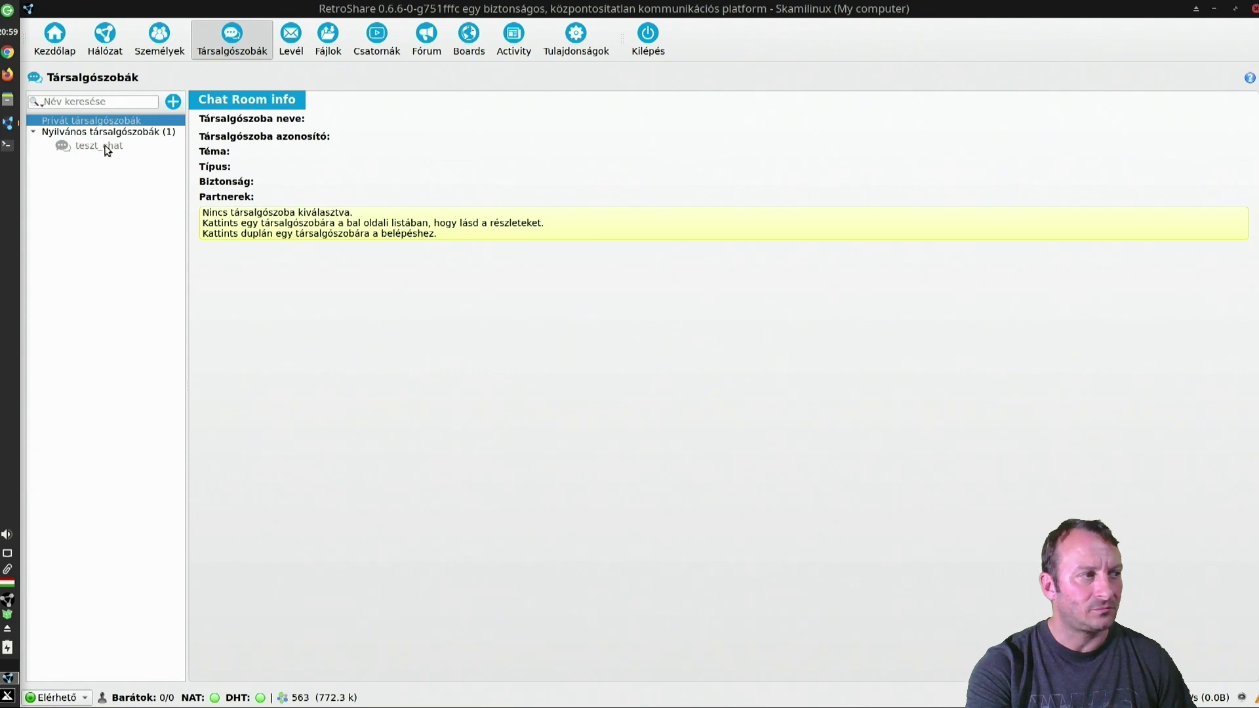
click(108, 145)
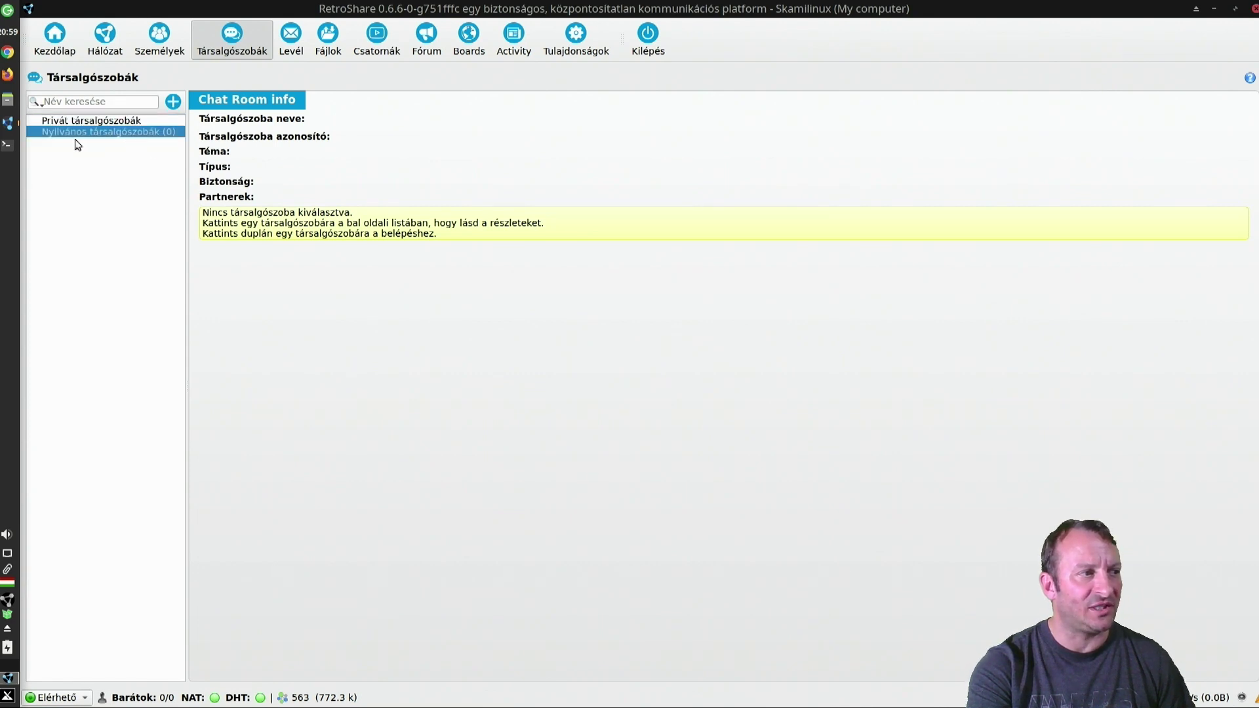
Read the "Welcome to Retroshare" message in the mail inbox, review its additional options, and close the message
click(288, 52)
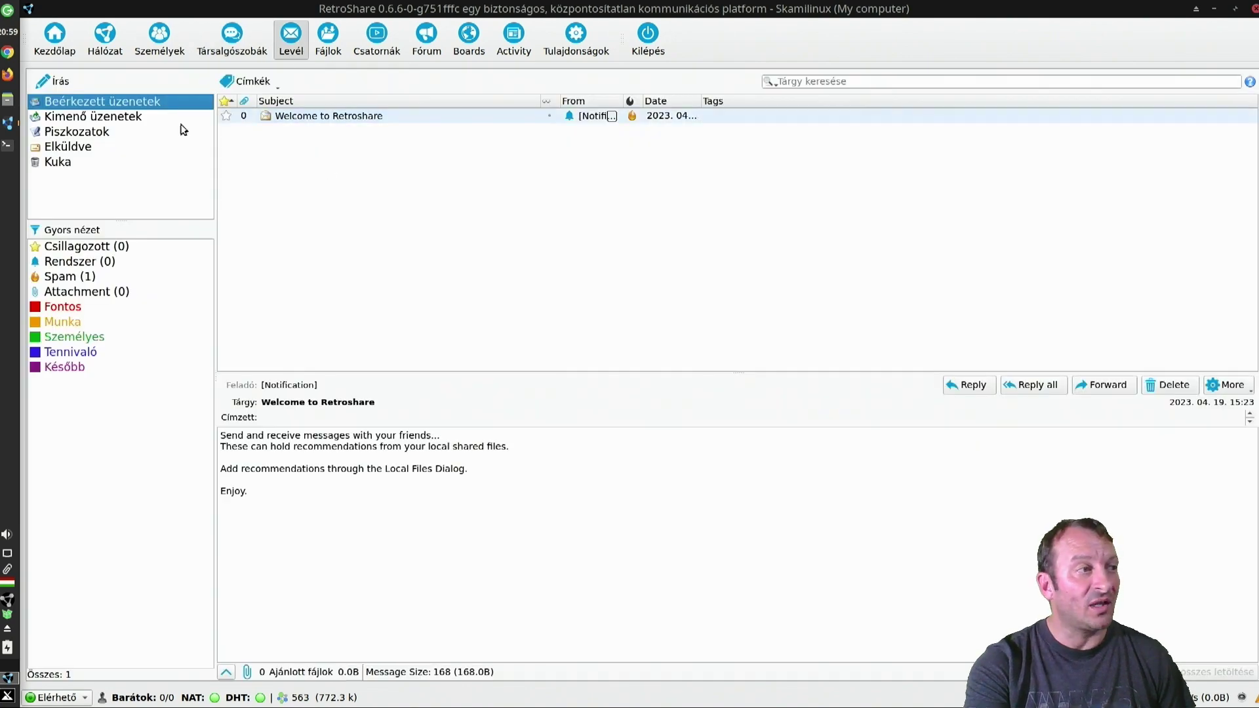
click(227, 41)
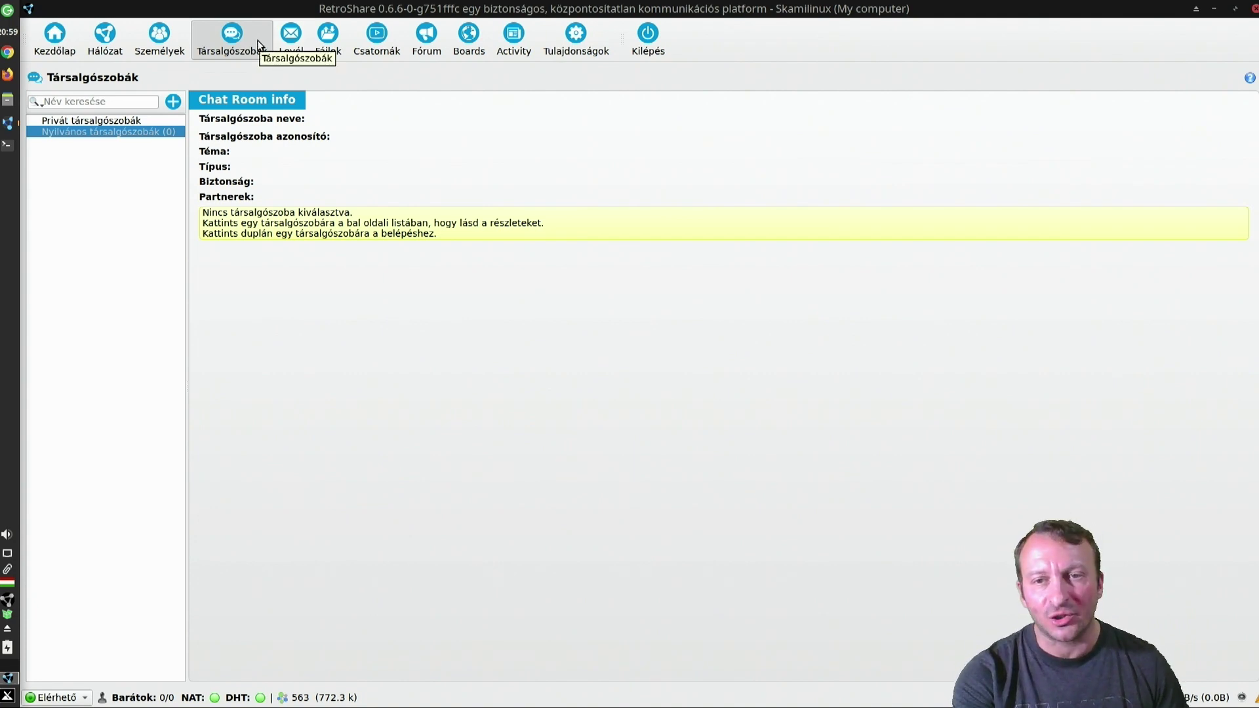
click(289, 37)
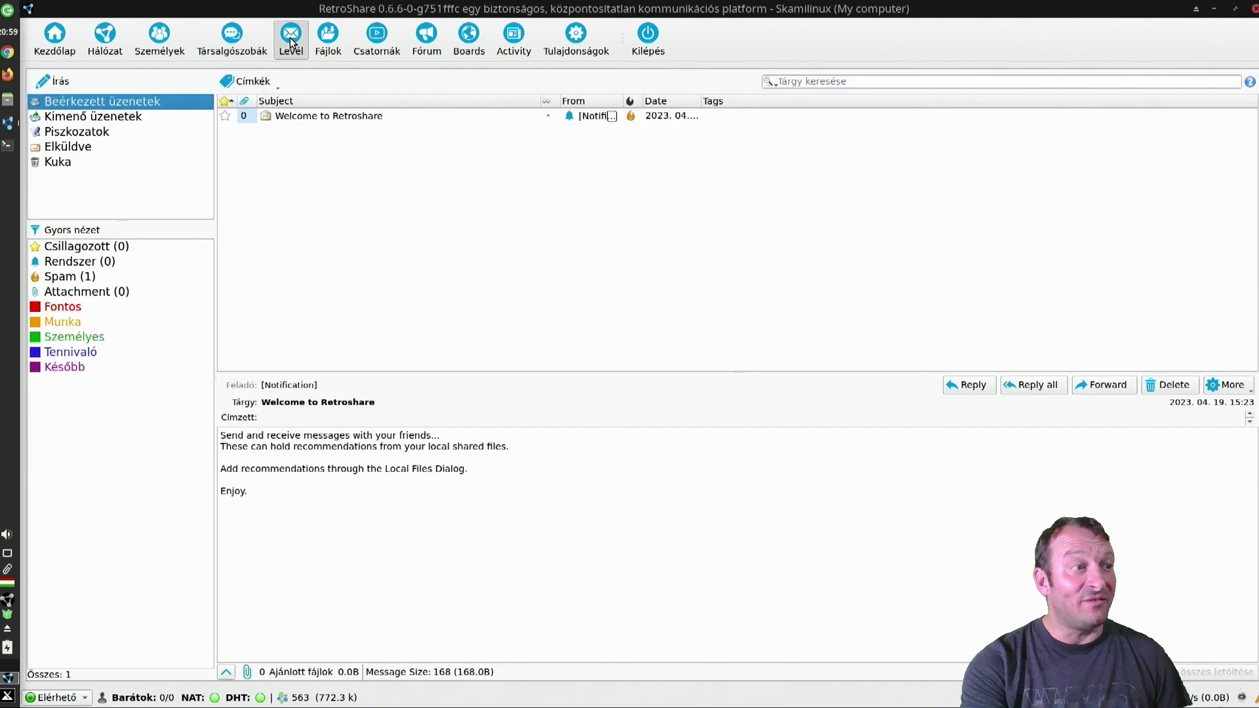
click(359, 116)
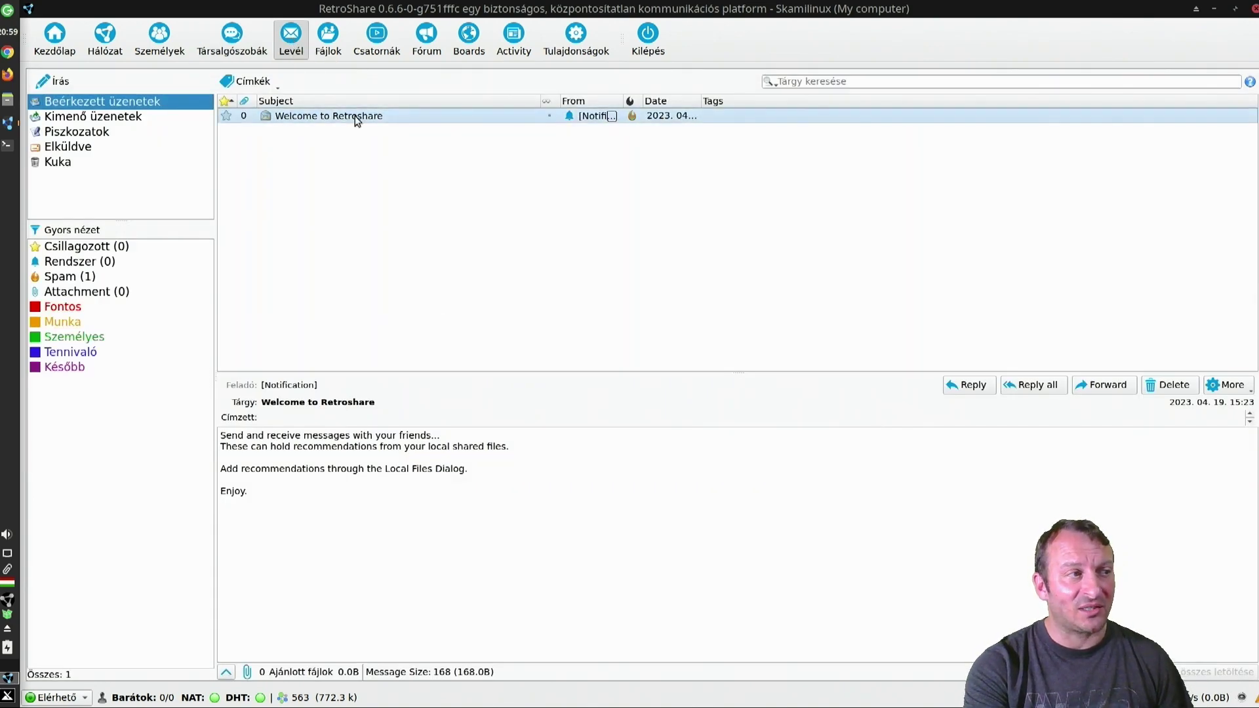
double_click(512, 118)
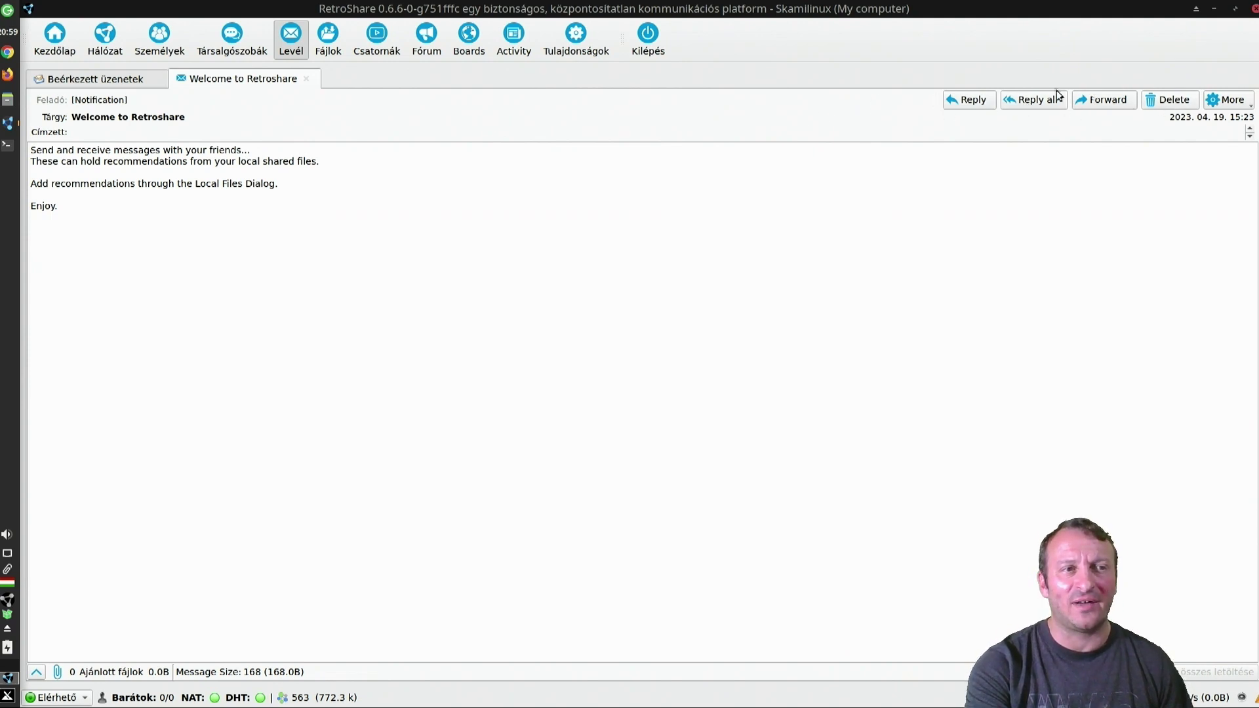
click(1226, 99)
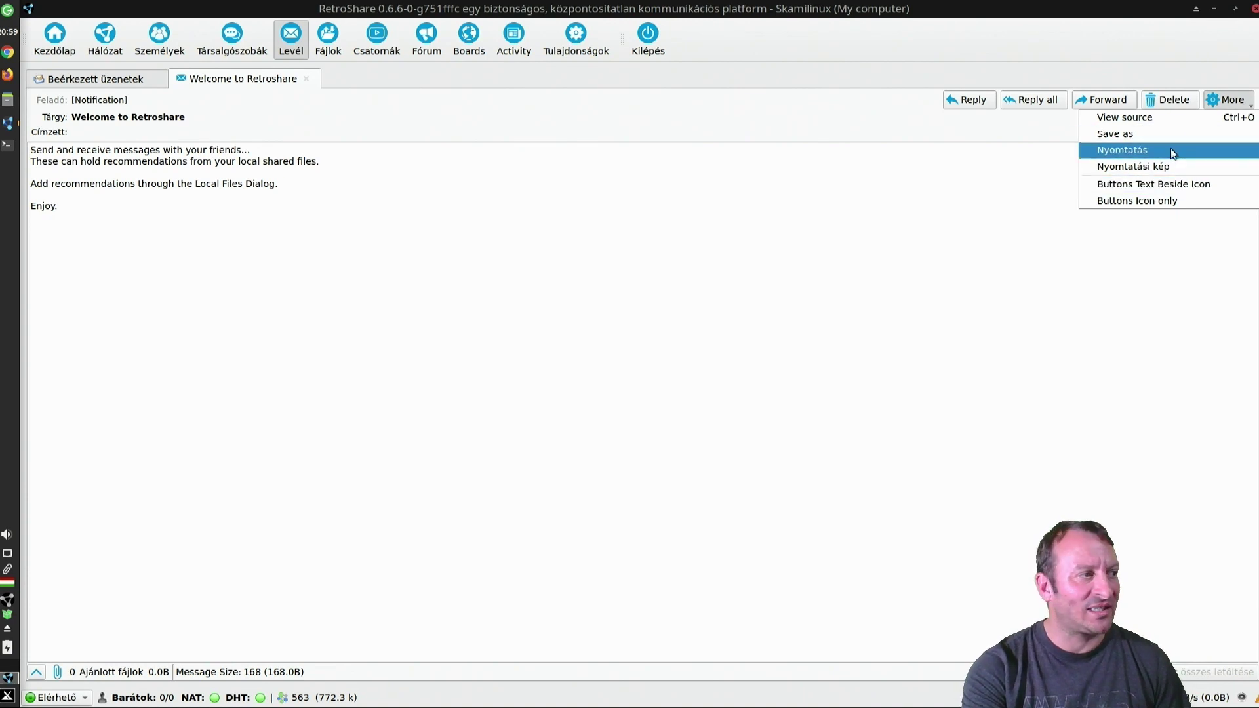
click(534, 132)
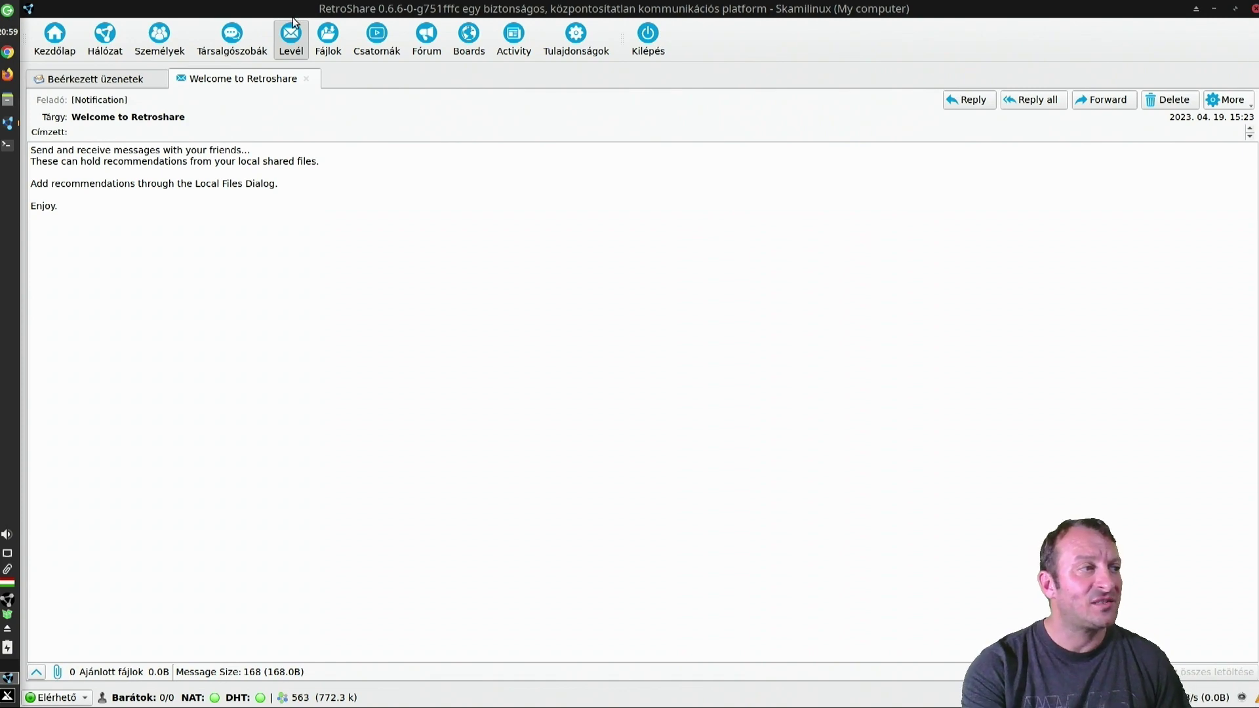
click(307, 79)
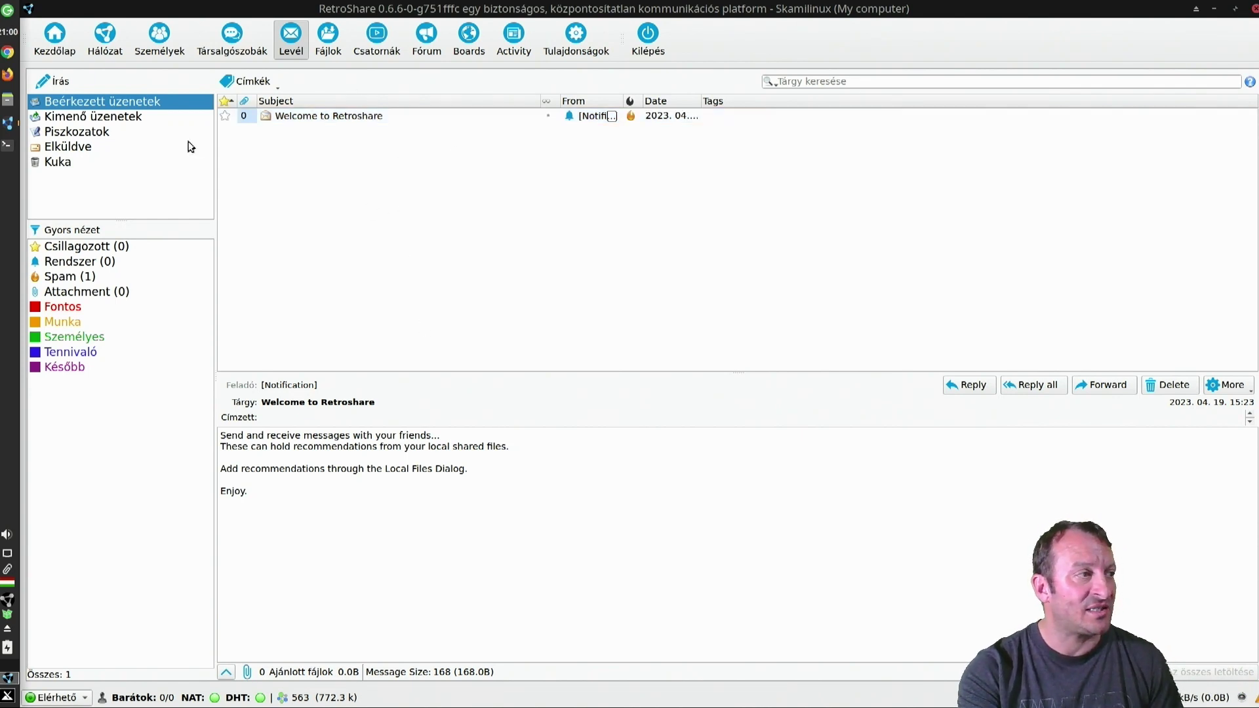
Open a new mail message, hide its contact list, review the attachment option, and close the message unsent
click(61, 81)
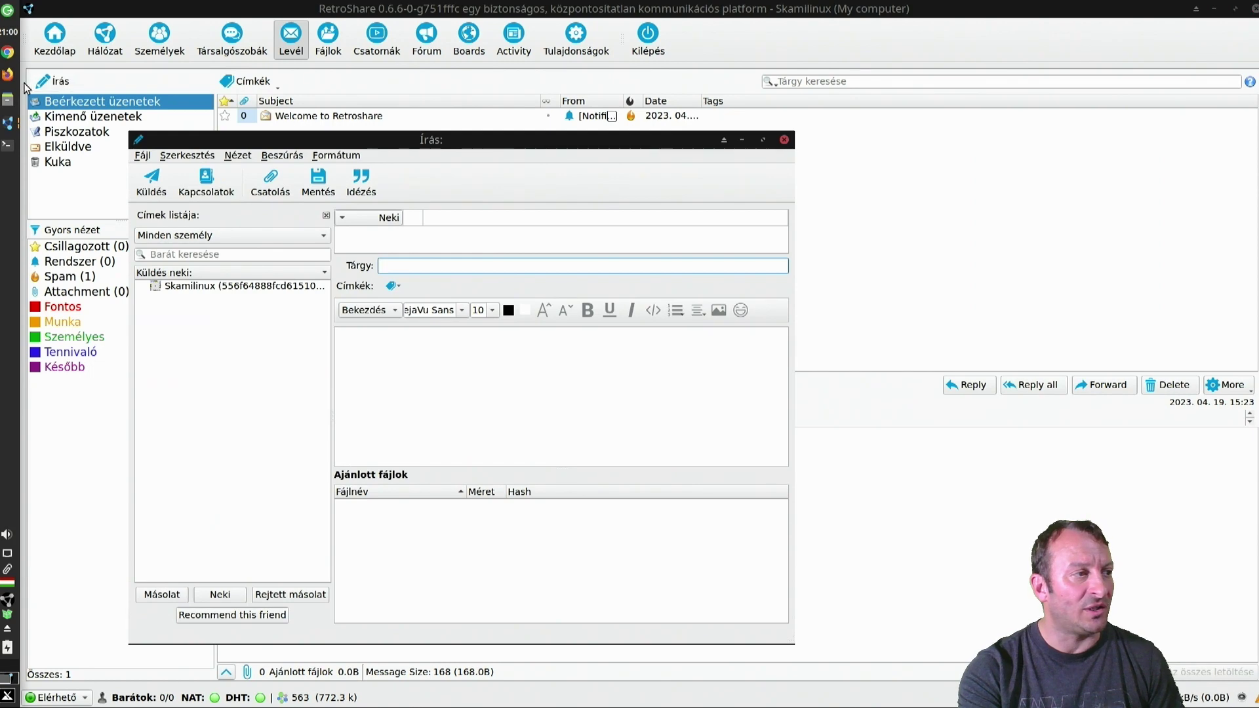
click(207, 184)
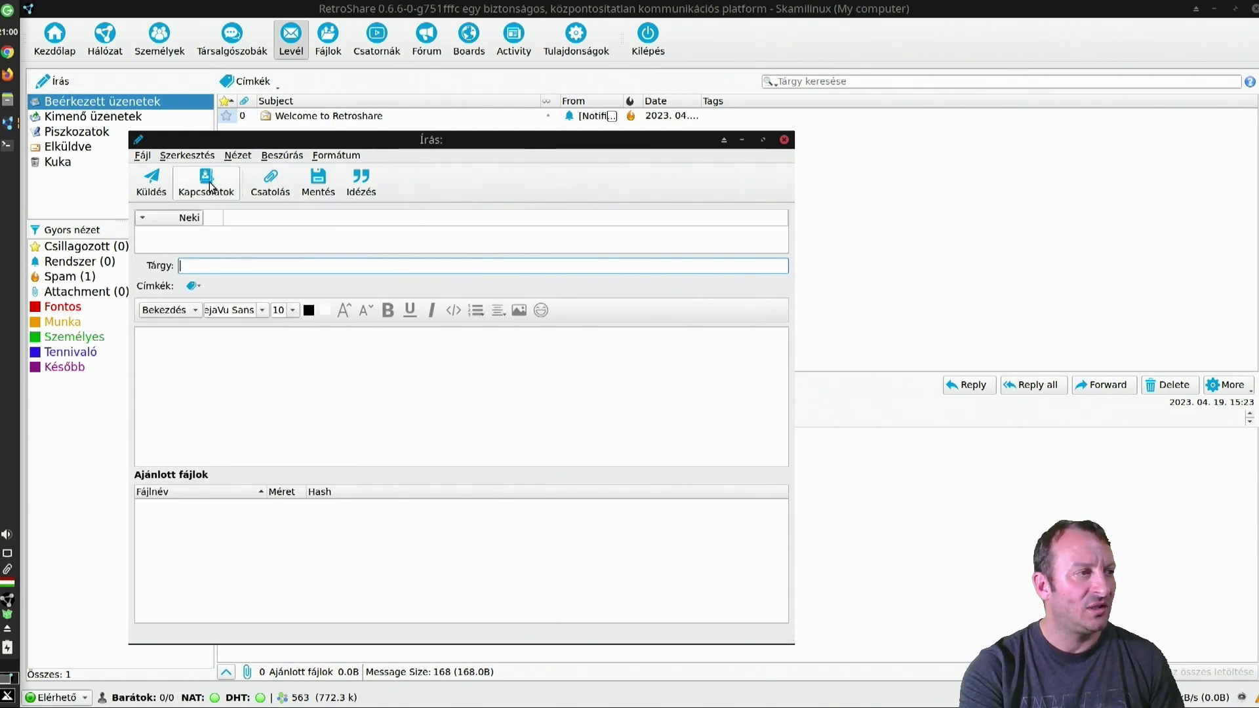
click(284, 188)
key(Escape)
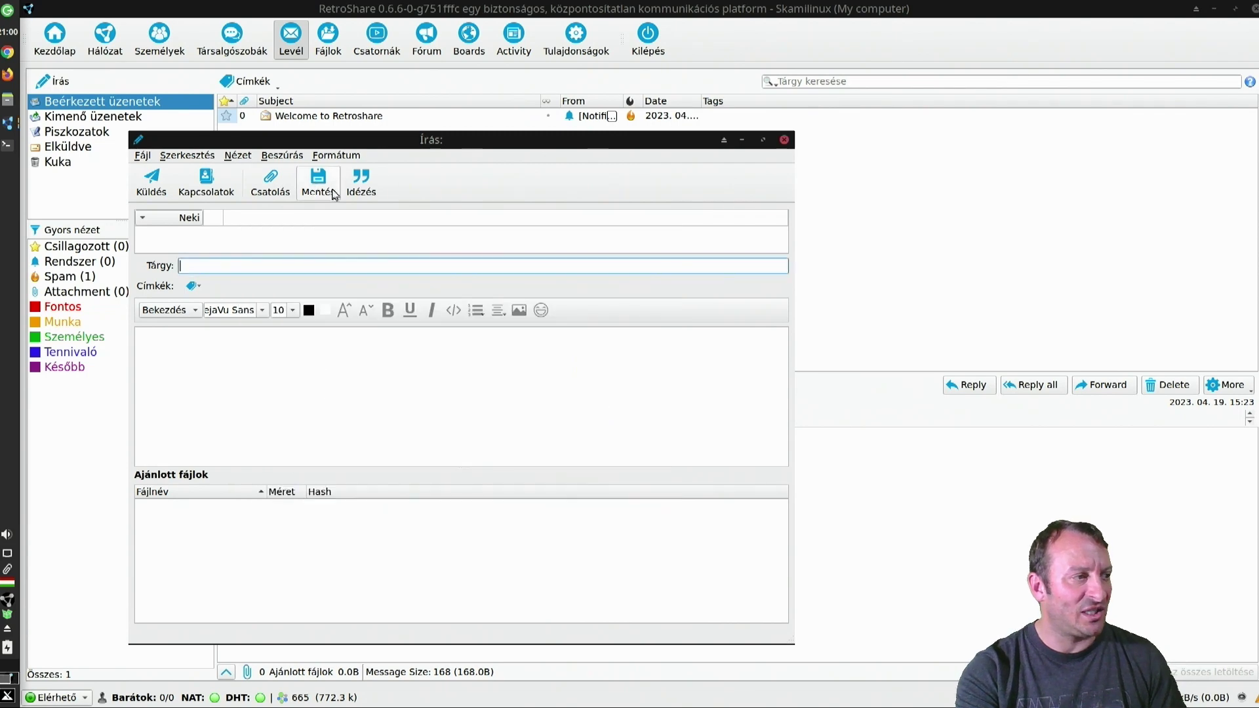
click(251, 363)
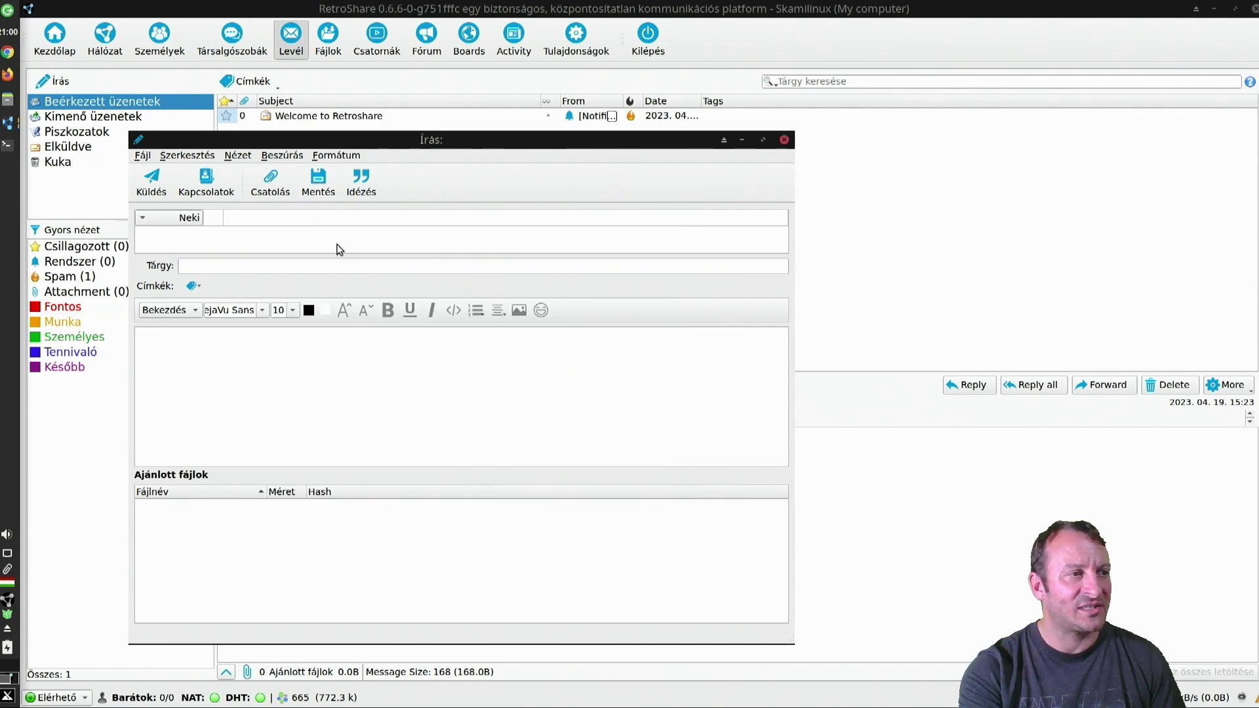
click(785, 140)
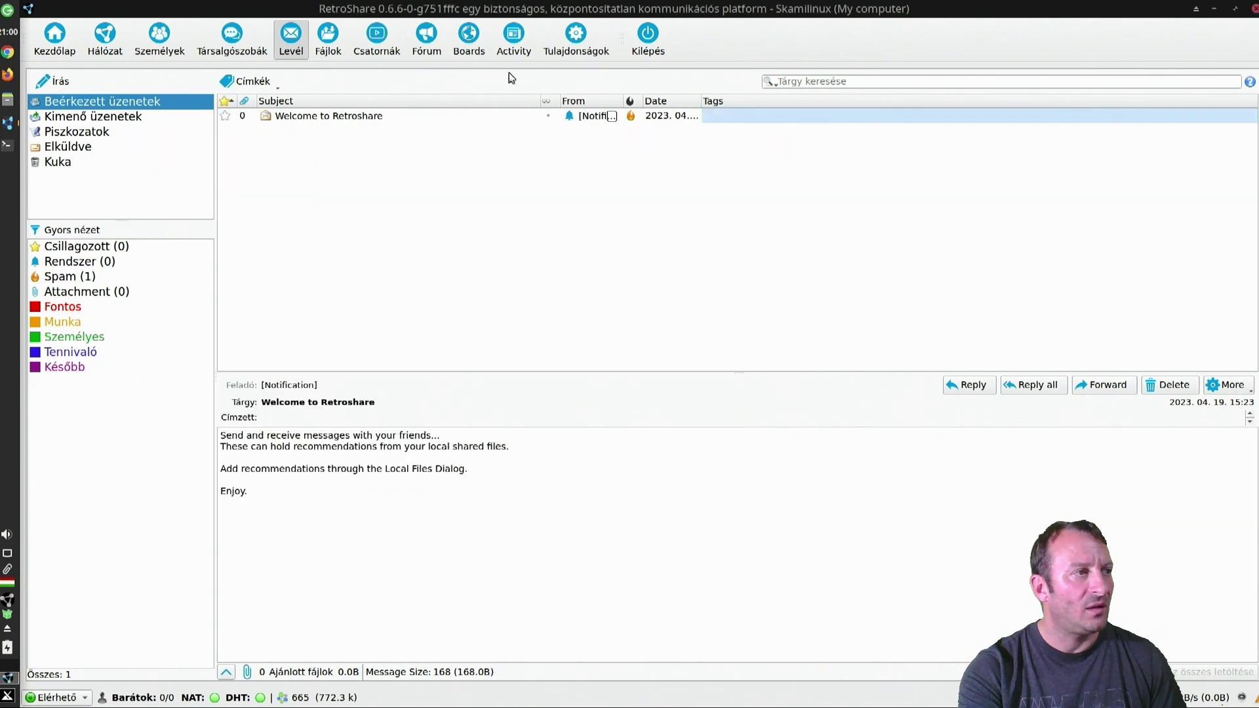
Review the downloads, file search and friends' files views in the files section
click(328, 38)
click(76, 104)
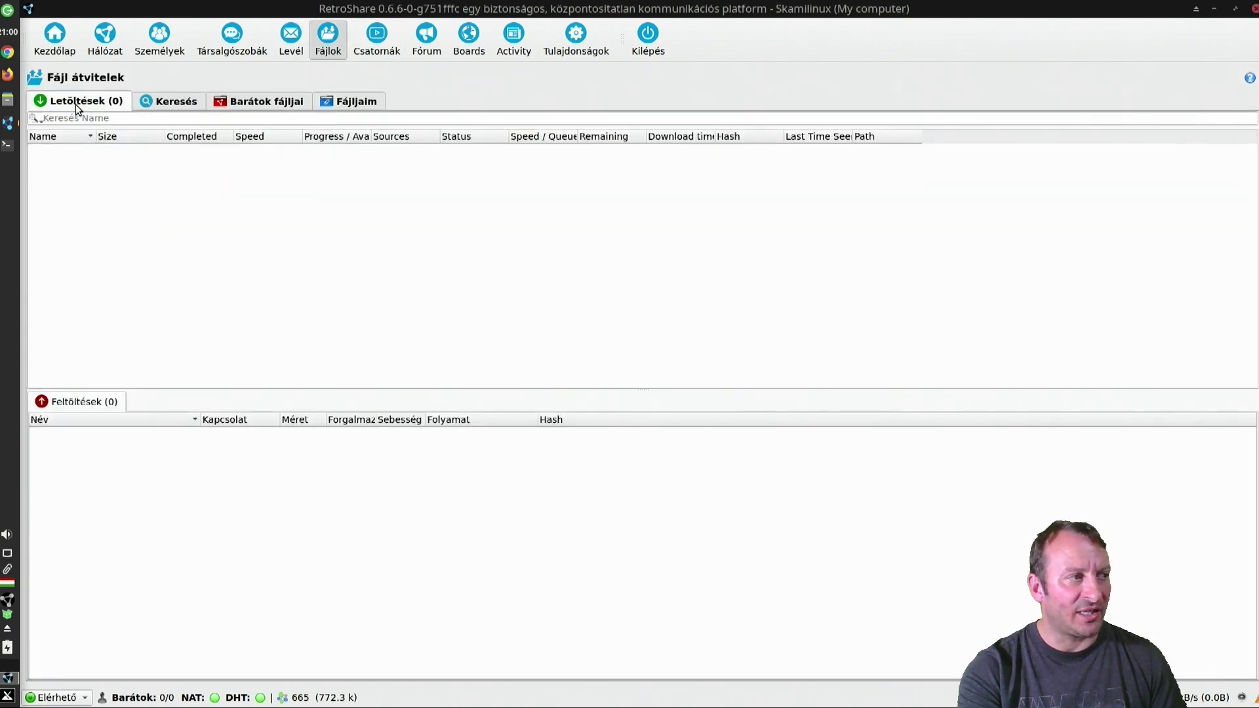
click(163, 101)
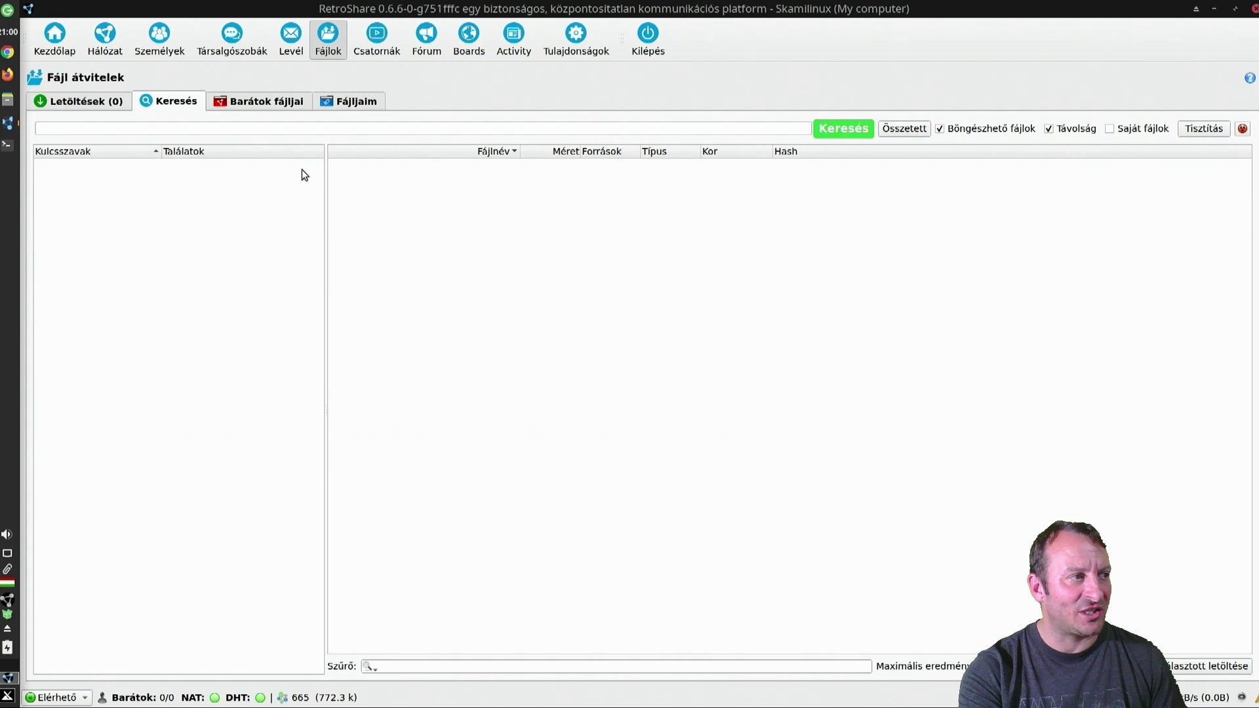
click(262, 102)
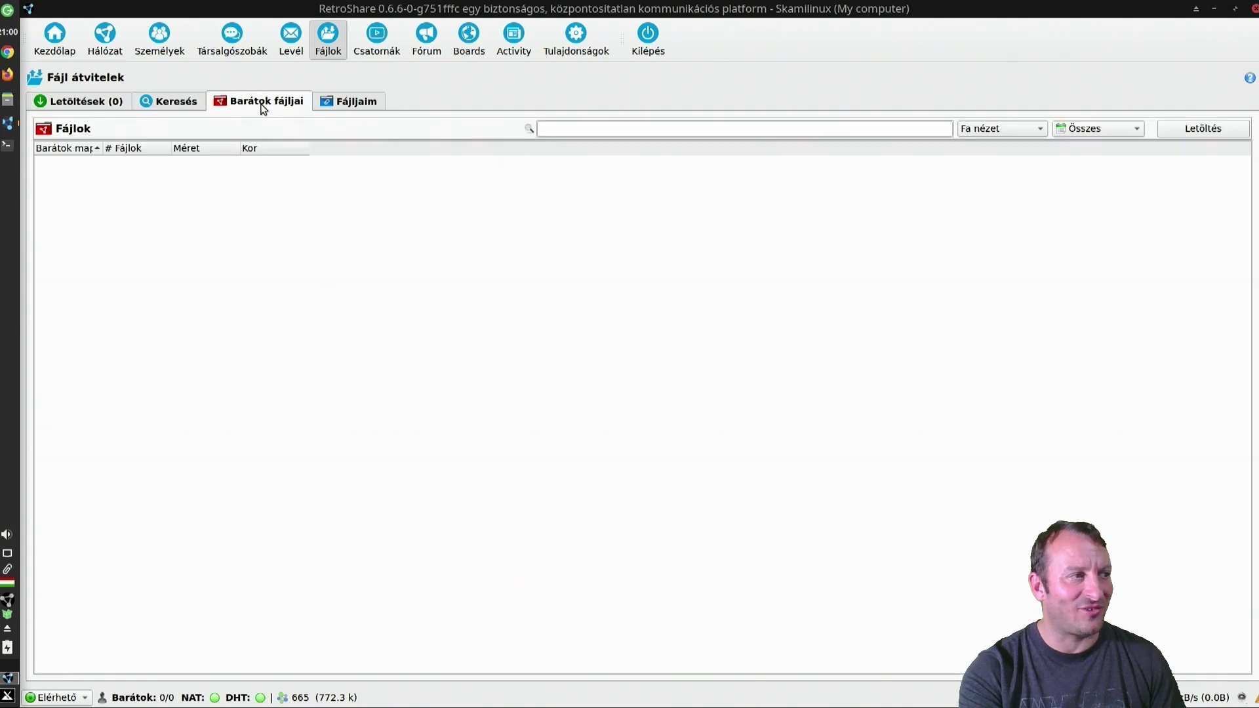
Expand the own shared folders and the temporary shared files, and inspect the entries they contain
click(354, 102)
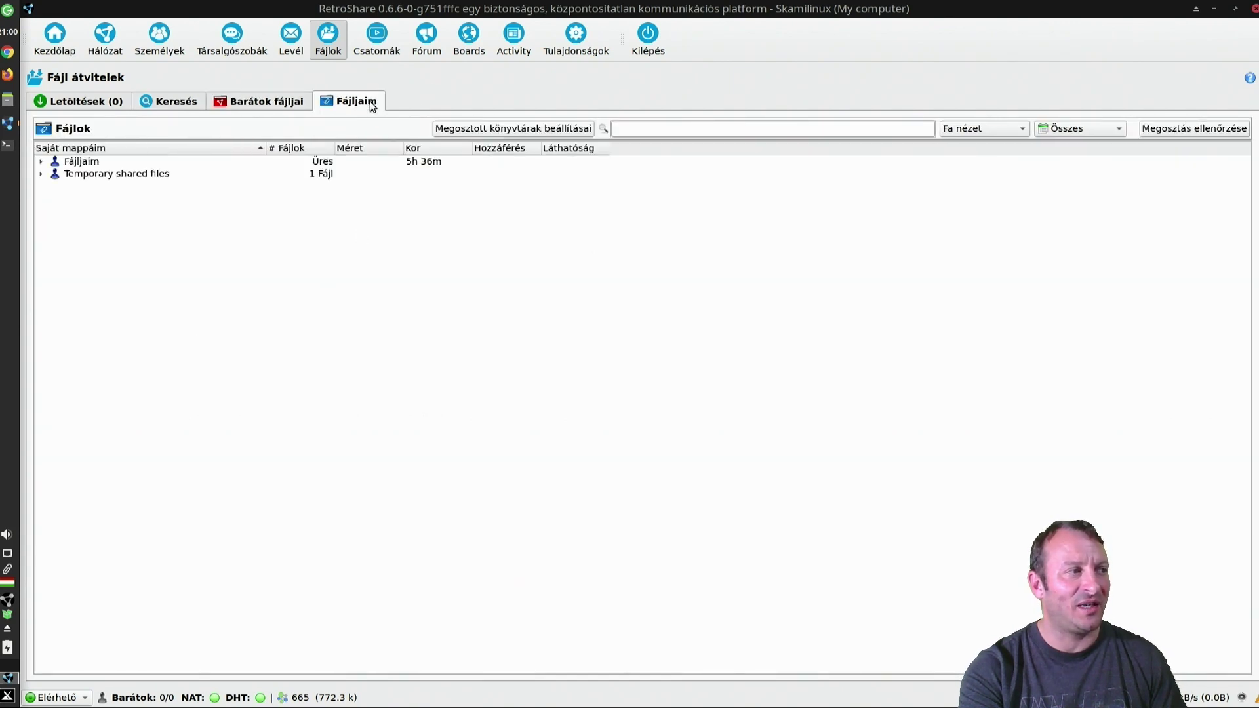
click(41, 162)
click(209, 173)
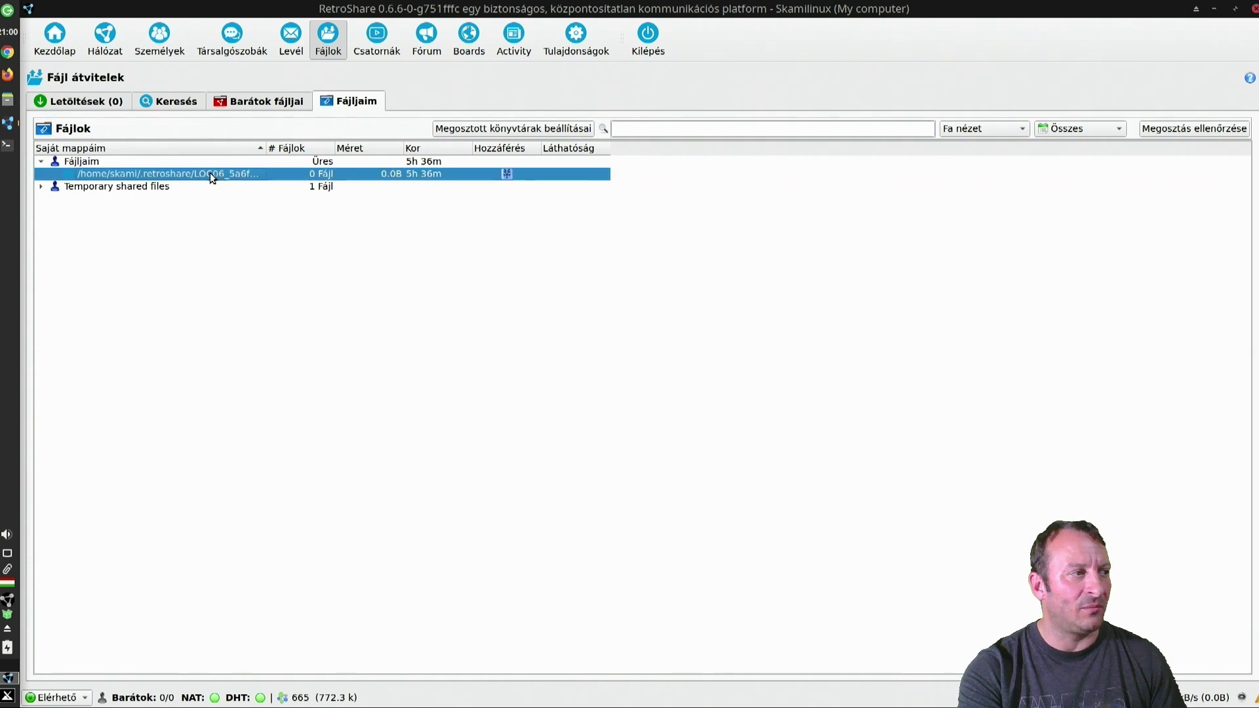
click(41, 187)
click(183, 198)
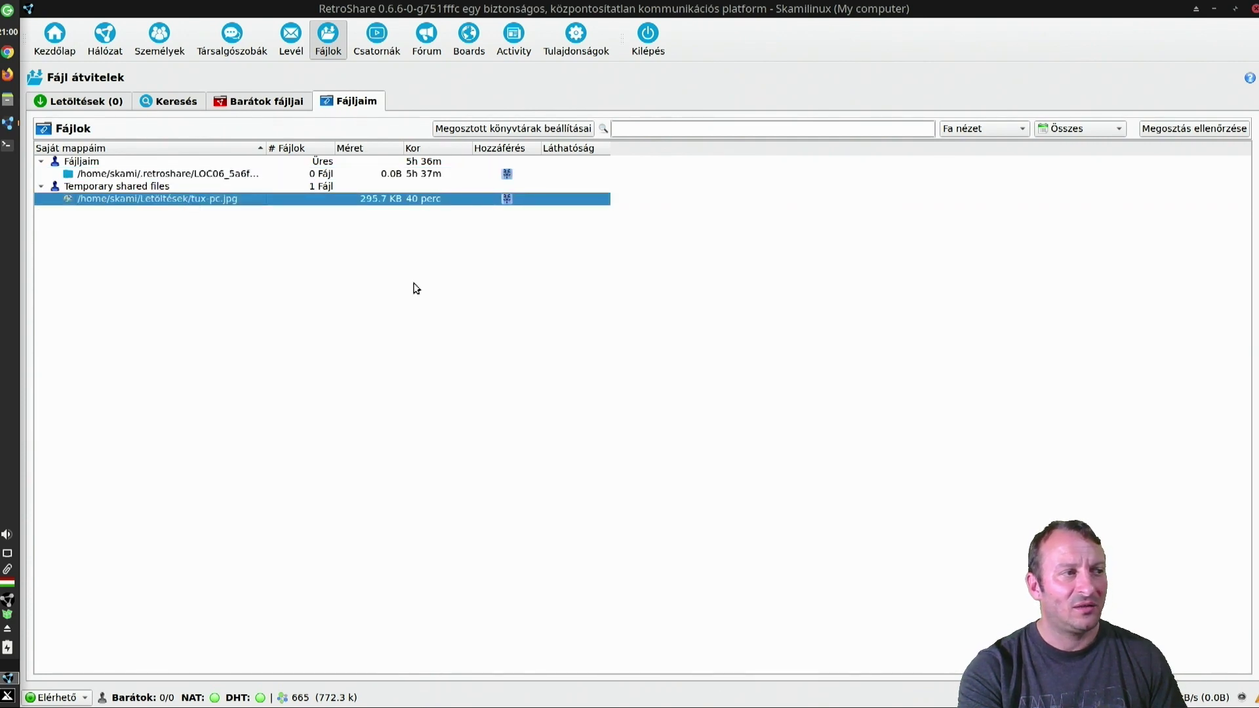
Open the temporarily shared tux-pc.jpg in Mirage to view the picture, and close the image viewer
click(445, 227)
click(427, 201)
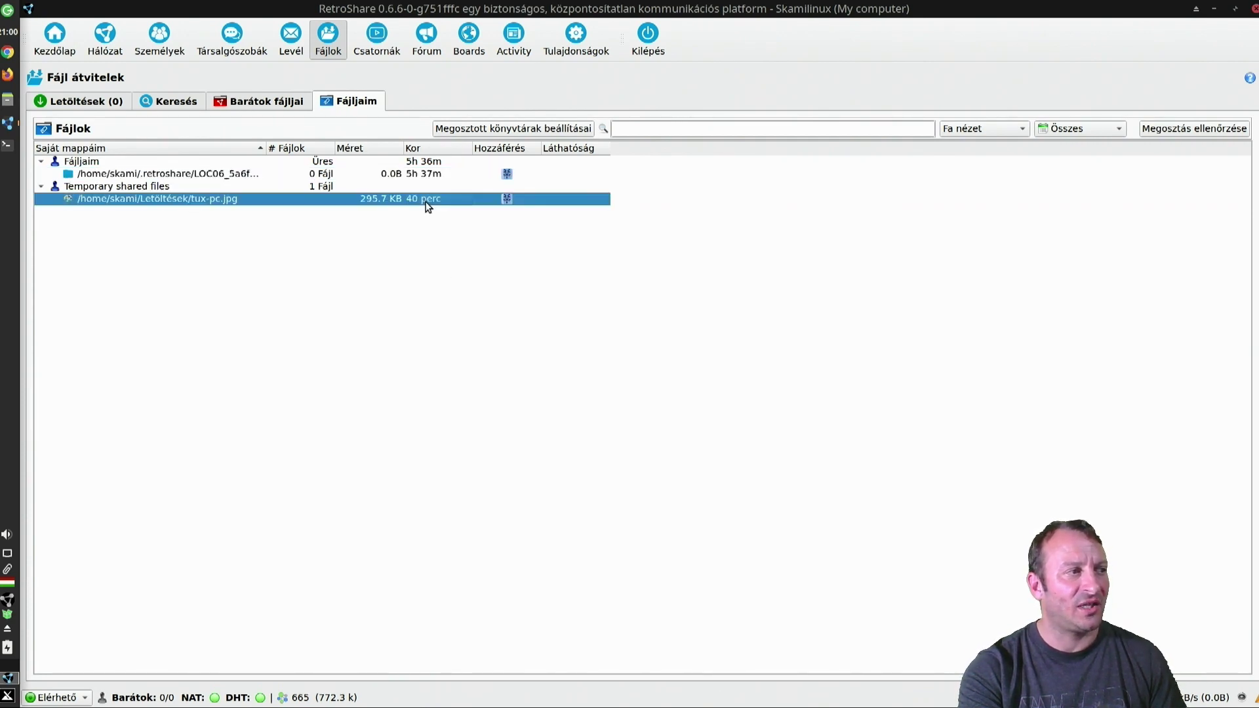
right_click(176, 206)
click(198, 205)
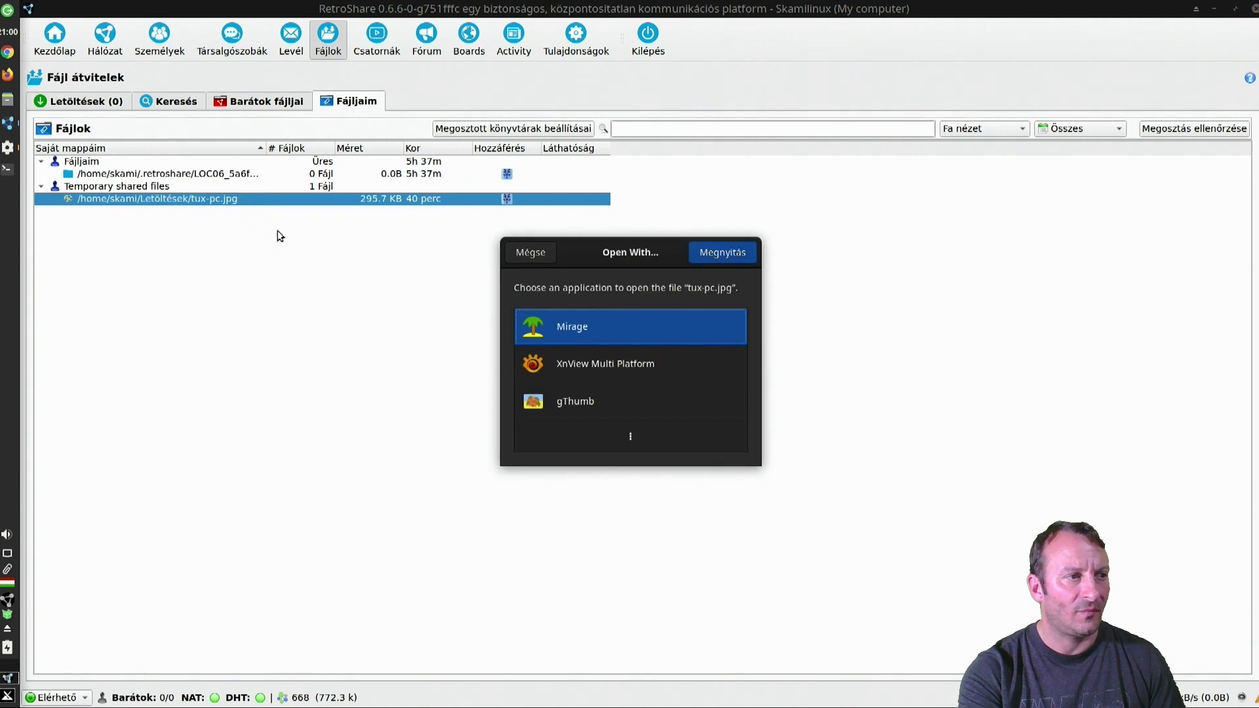
double_click(608, 317)
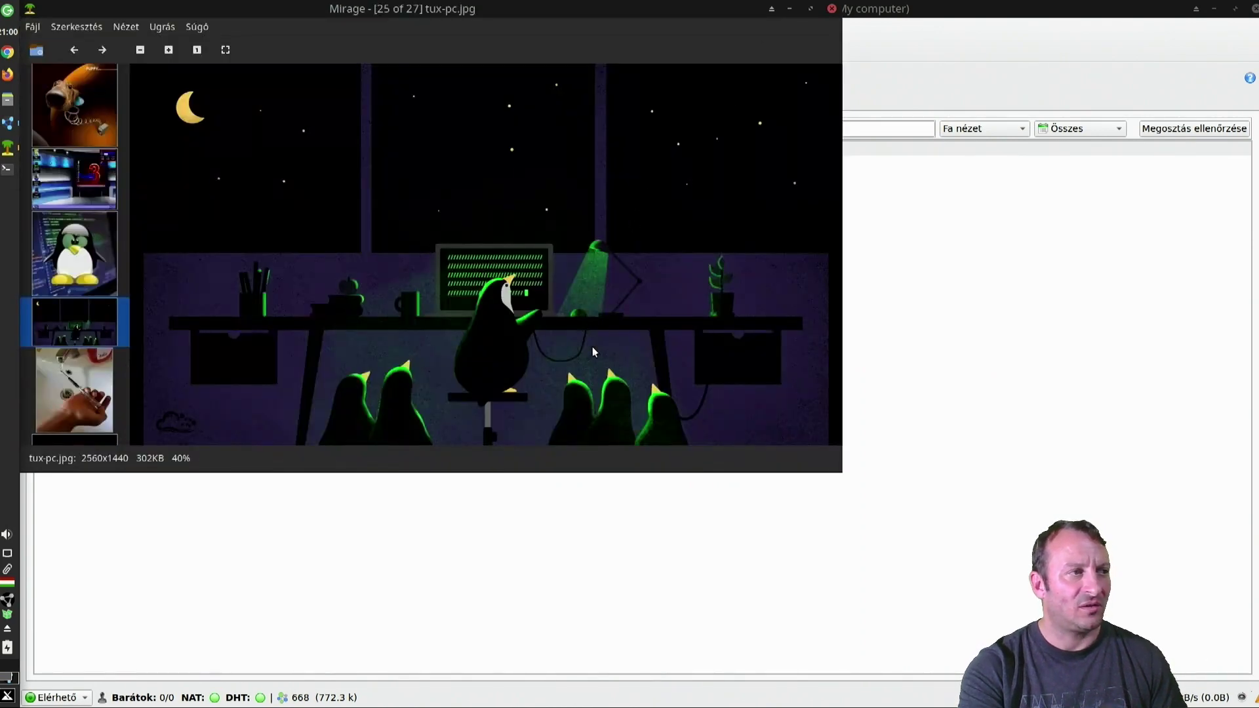
click(832, 8)
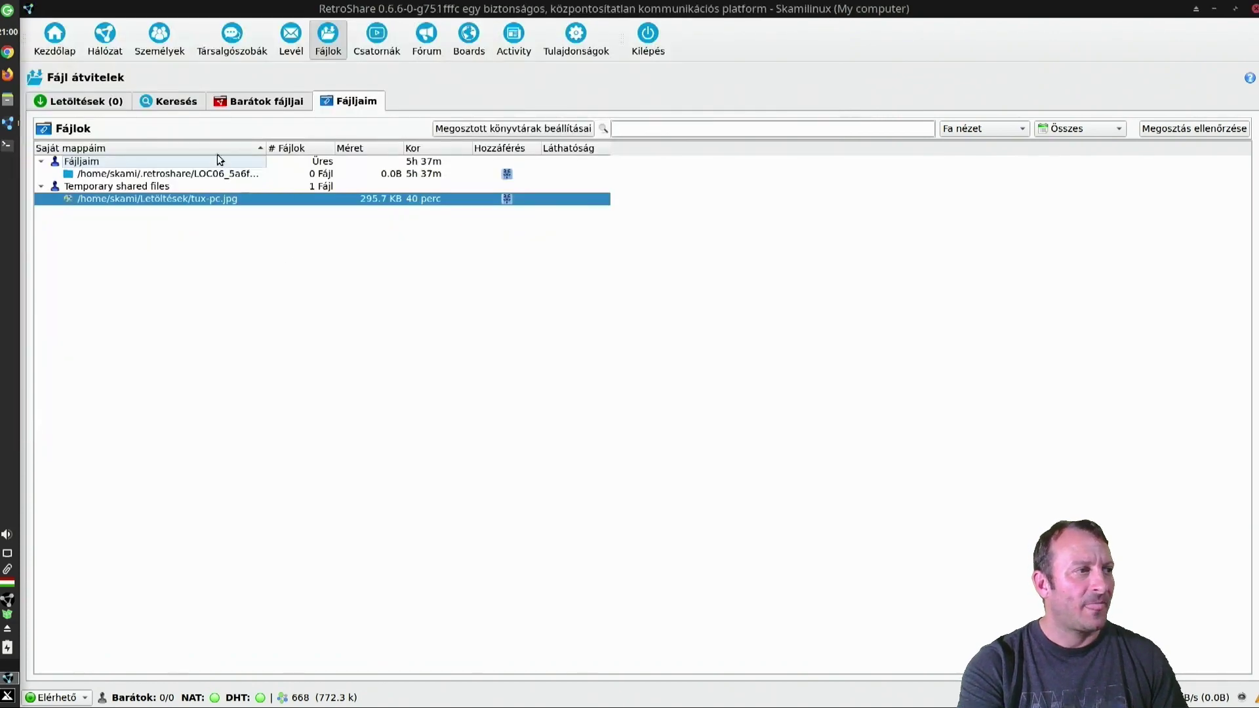
Check the friends' files and own files, inspect the share manager and its folder chooser, and cancel without adding a folder
click(270, 103)
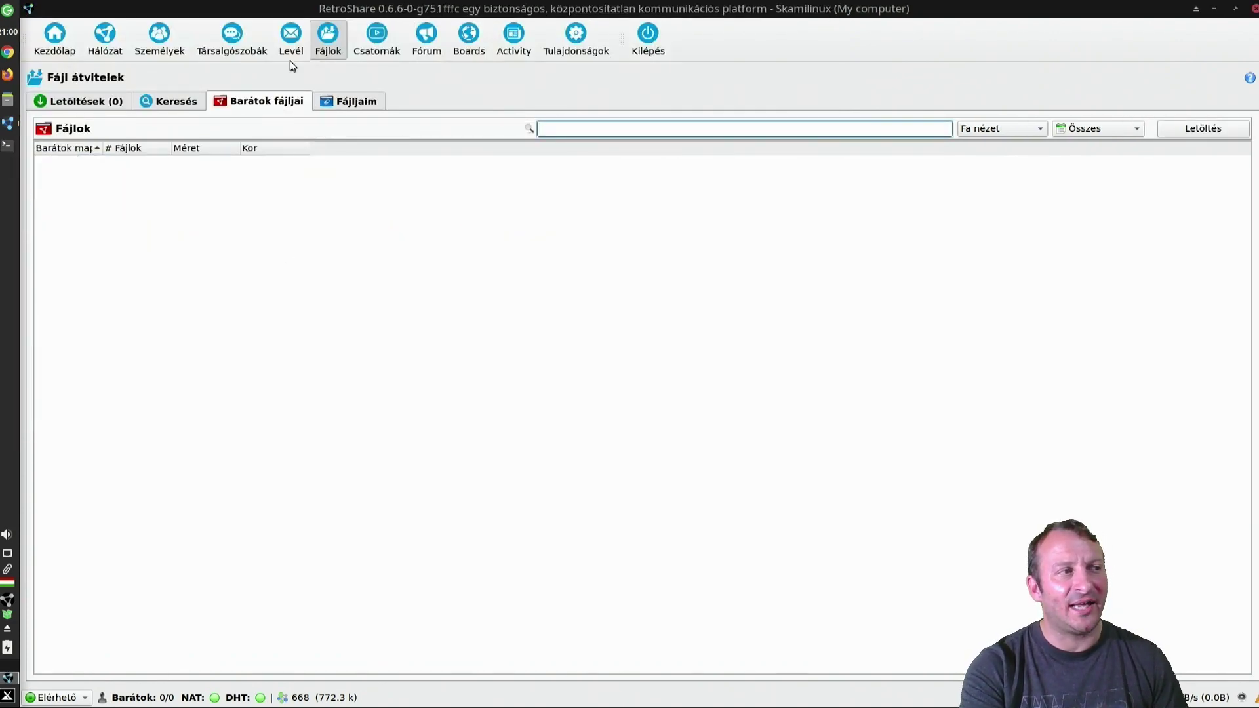
click(347, 105)
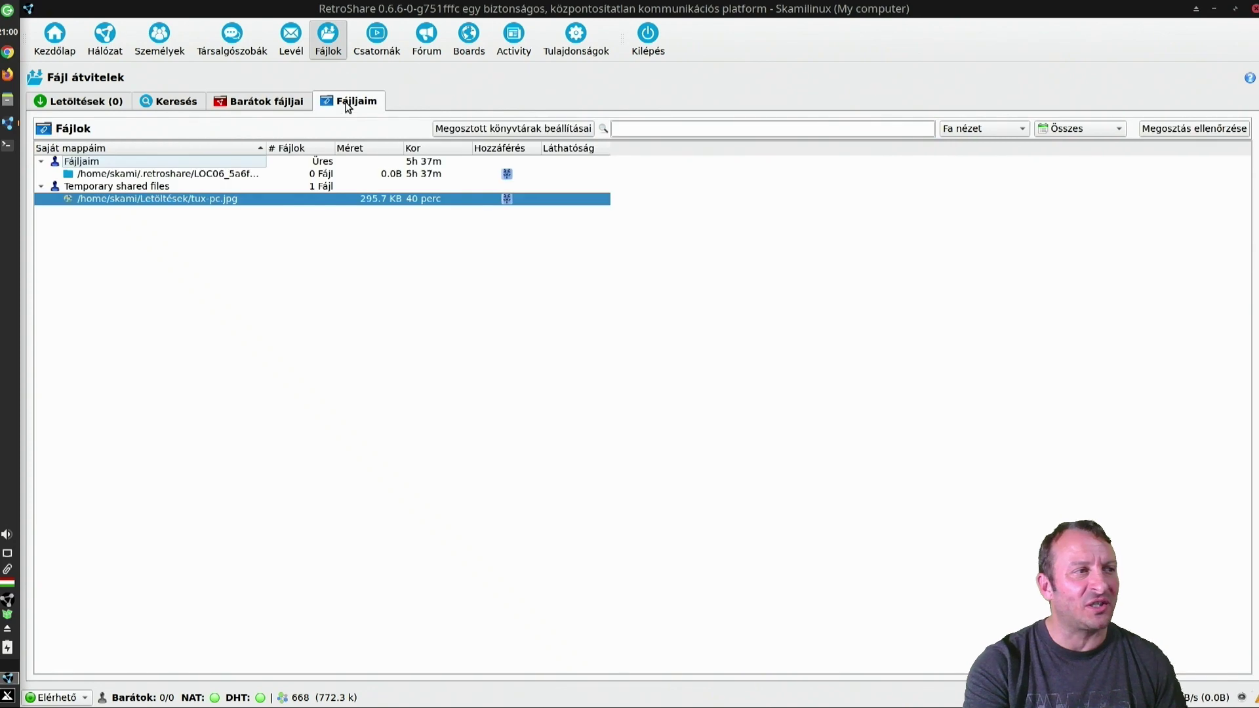
click(519, 129)
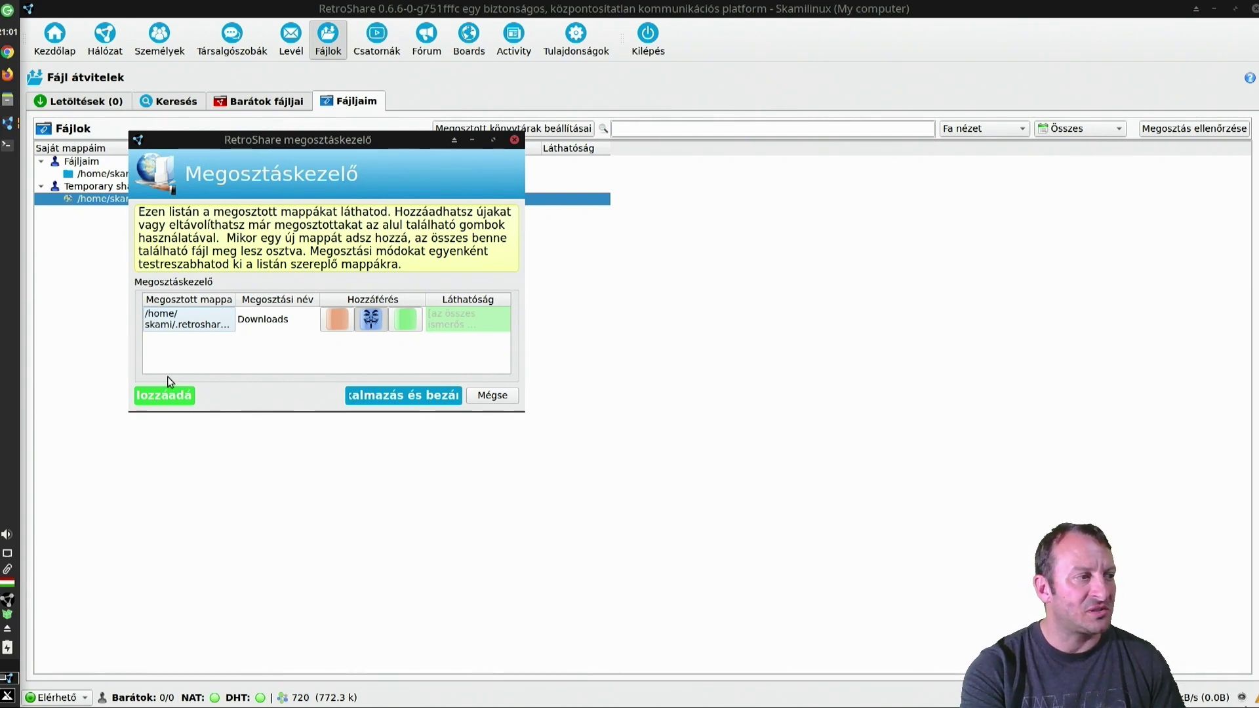
click(163, 395)
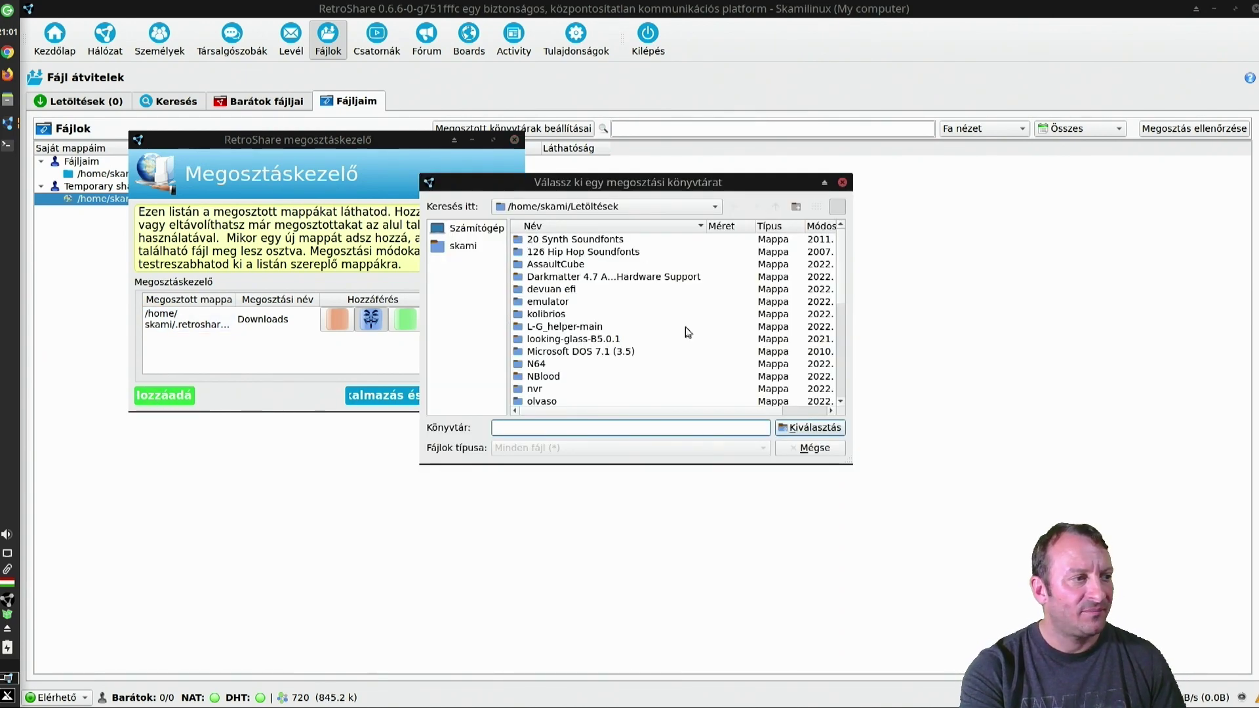
click(815, 448)
click(494, 396)
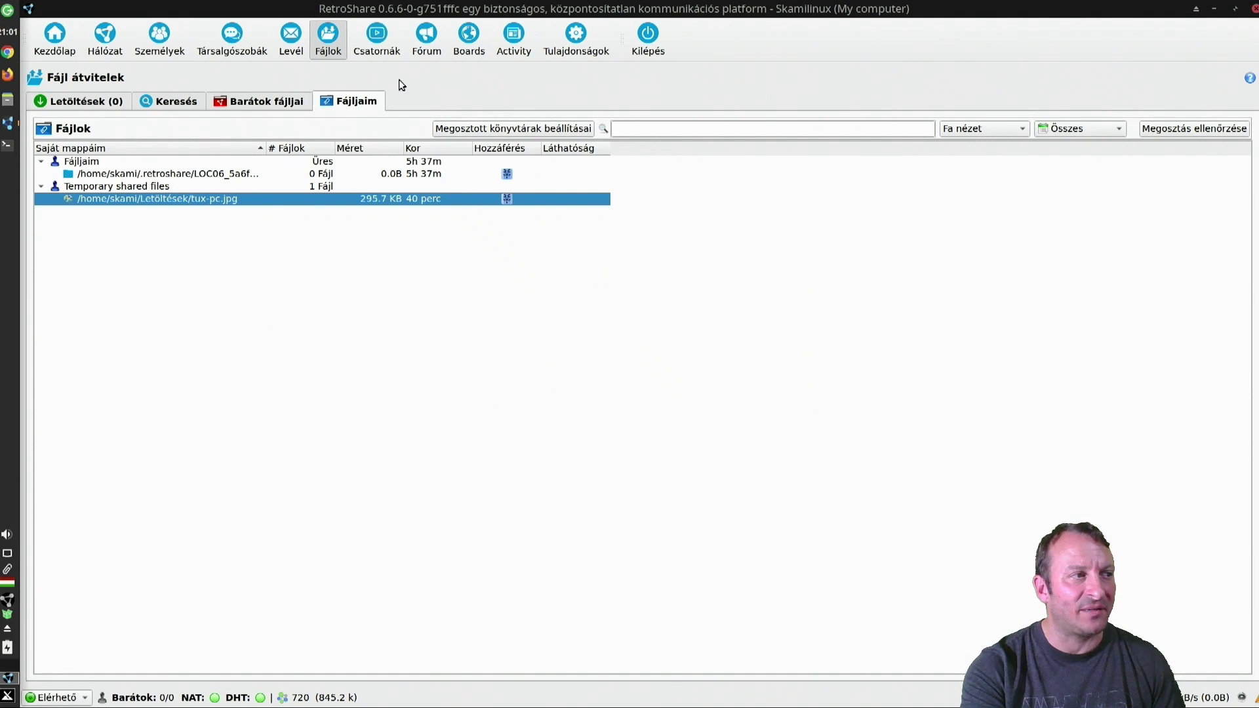
Open the channels section, view the teszt channel's posts, and unsubscribe from that channel
click(391, 52)
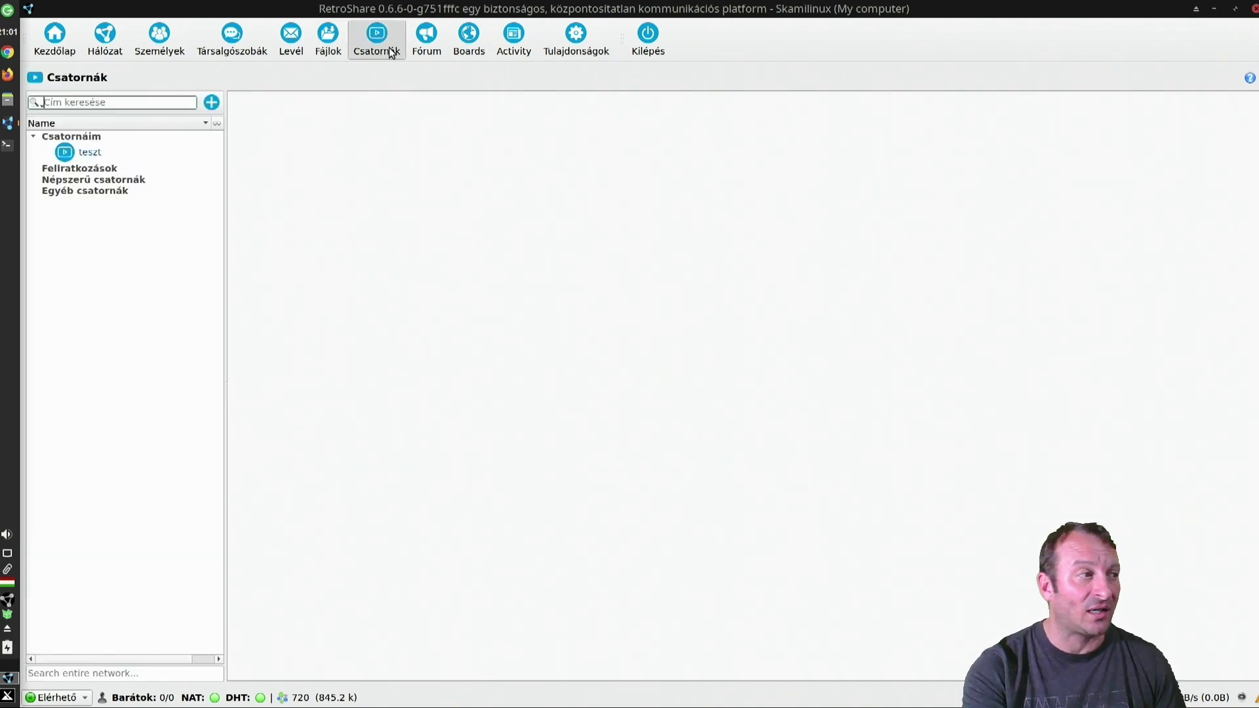
click(91, 151)
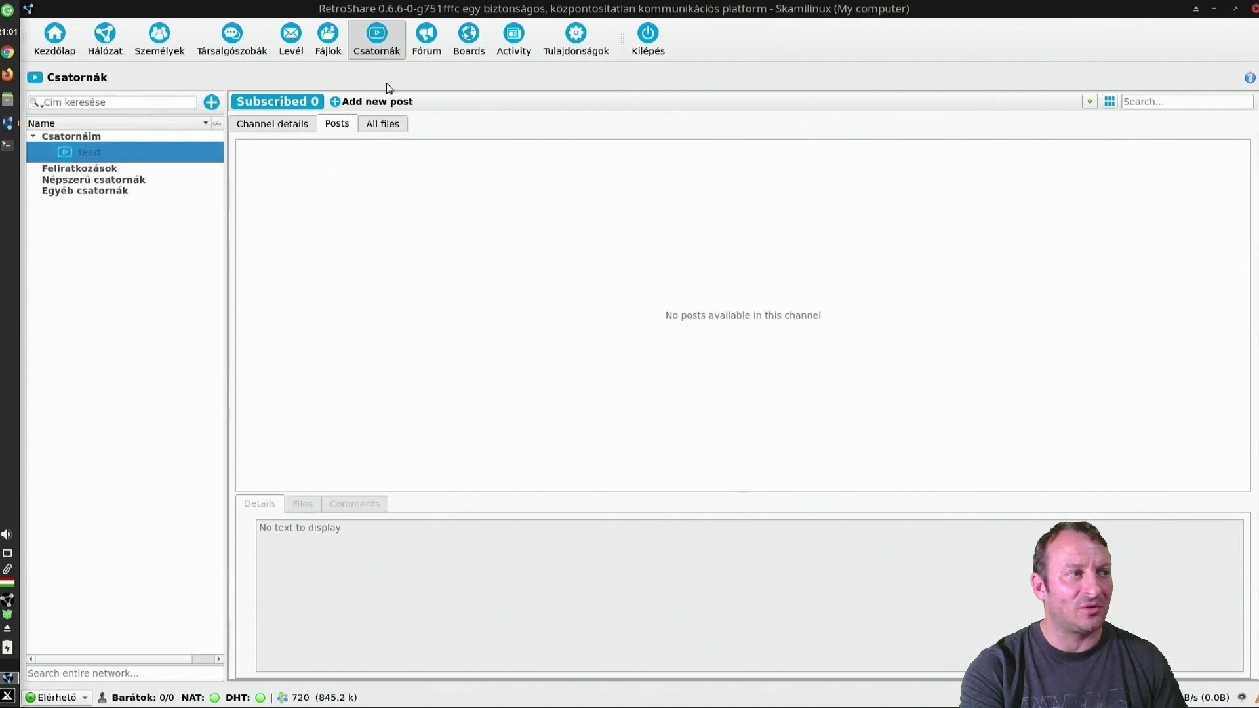
right_click(159, 154)
click(180, 177)
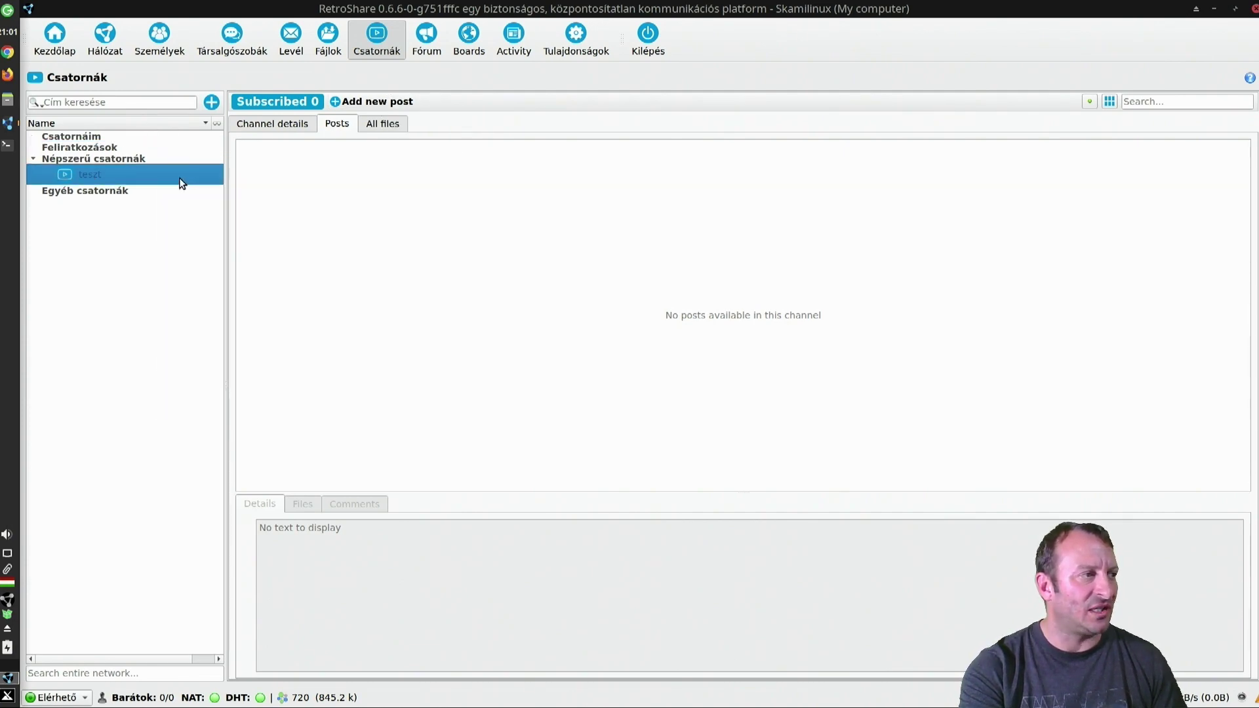
click(115, 136)
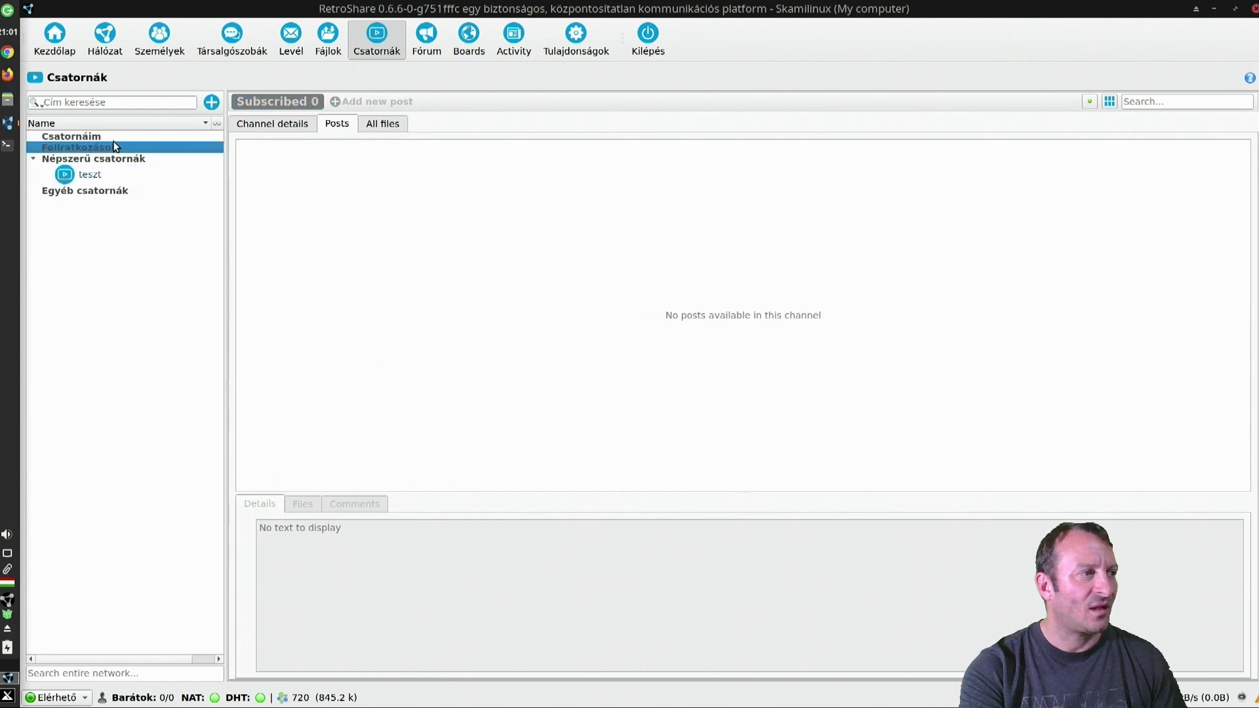
Create a public channel named "Open source videók" with the Skamilinux identity as its owner
click(212, 103)
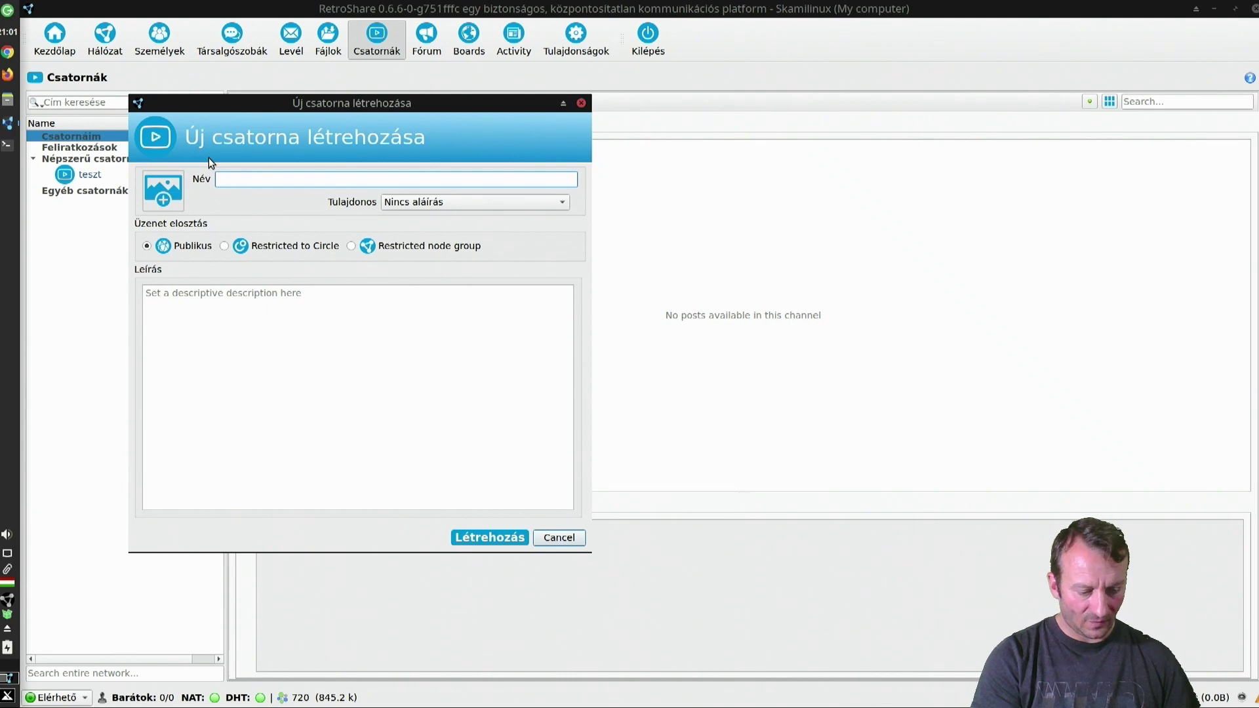
text(Ope)
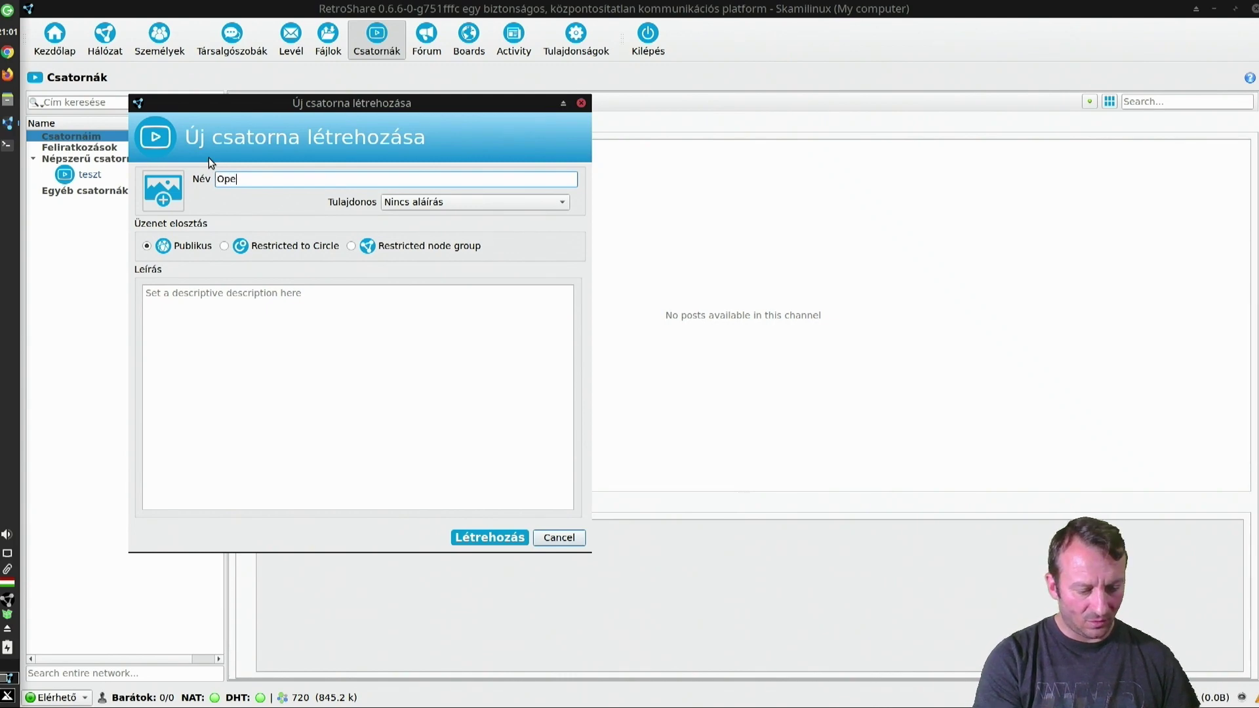
text(n source )
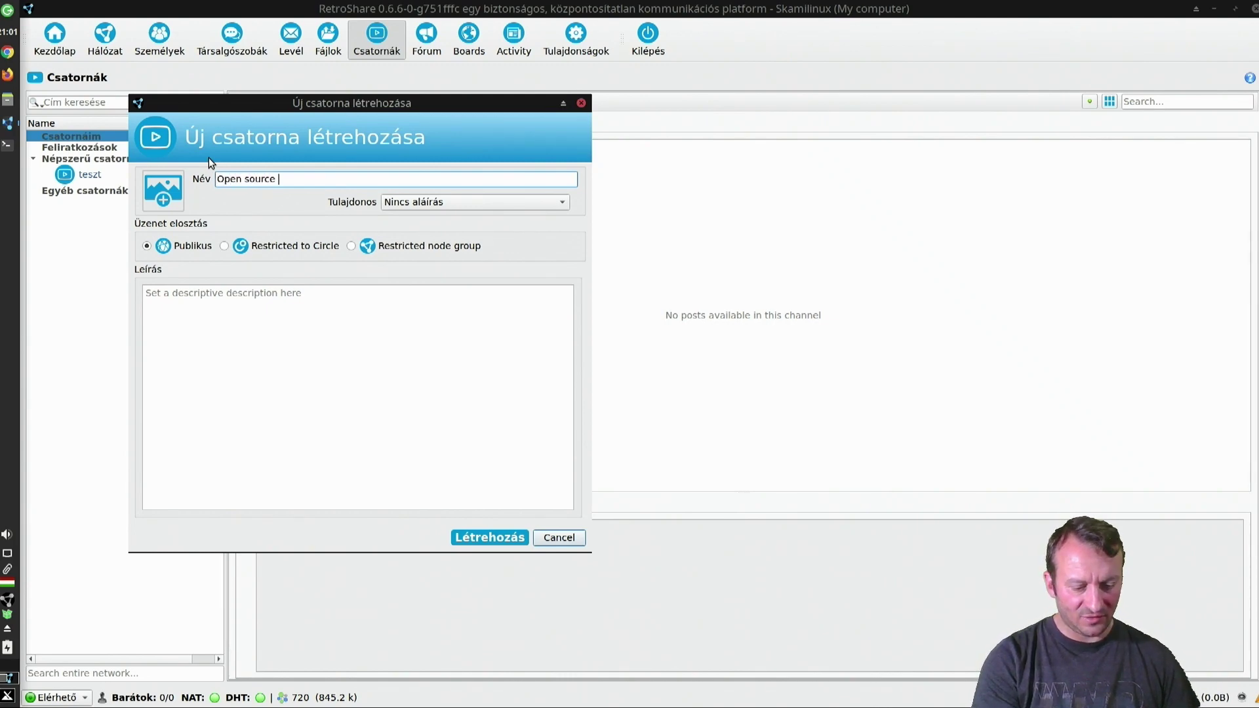
text(videók)
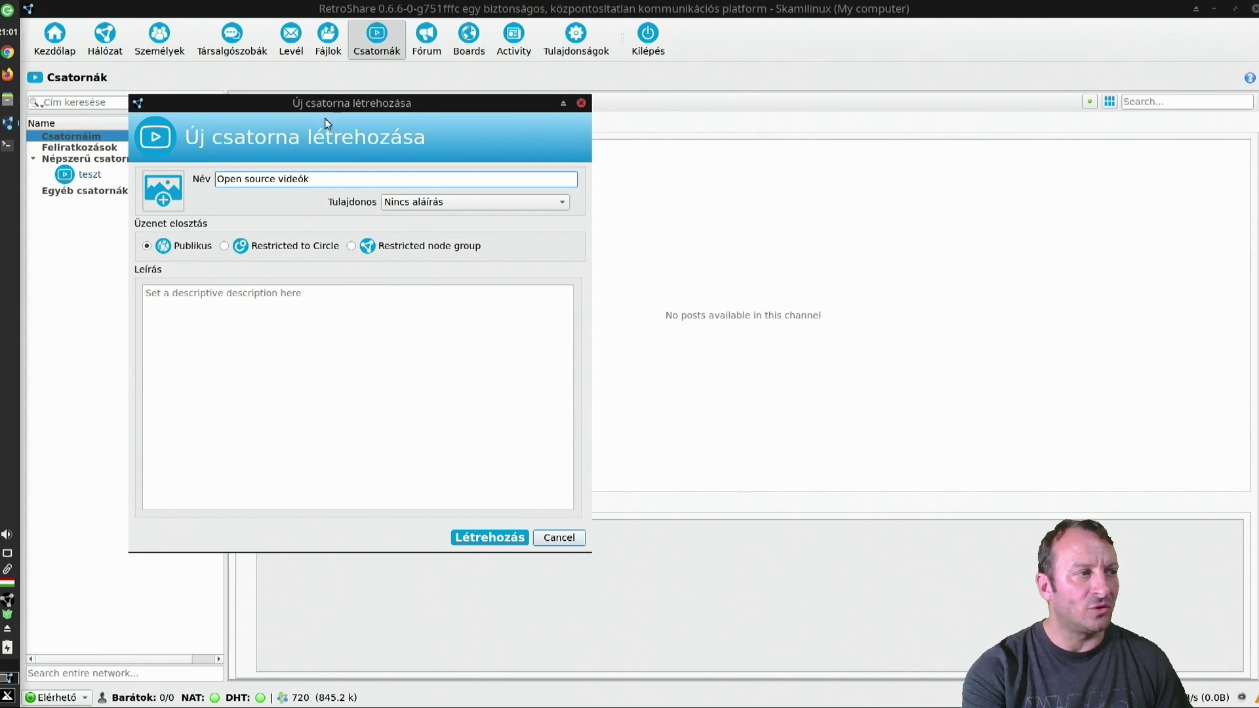
mouse_move(293, 249)
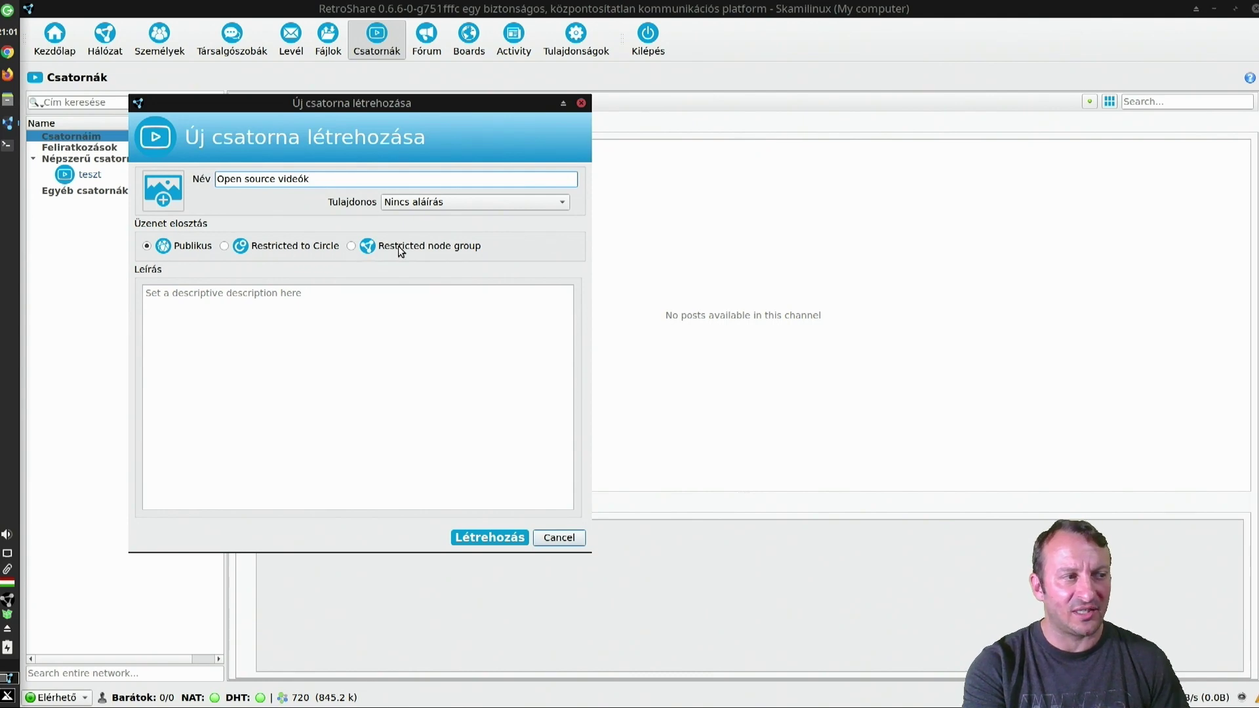
mouse_move(400, 249)
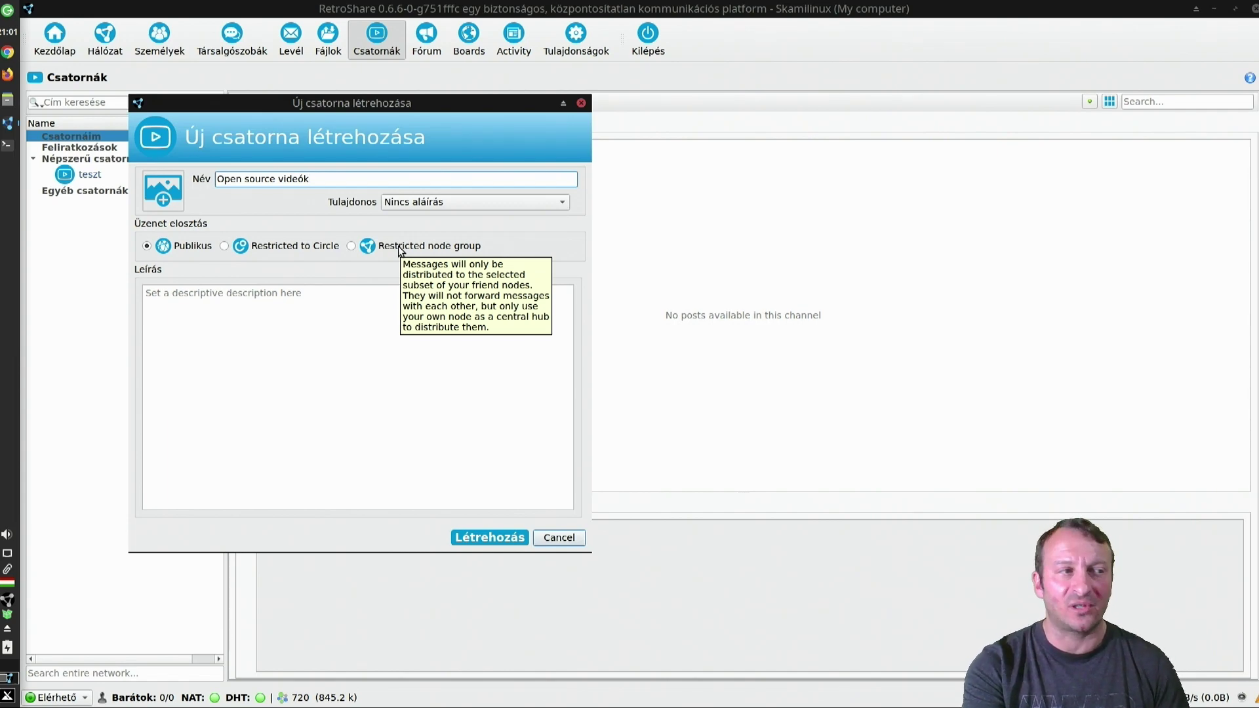
click(488, 202)
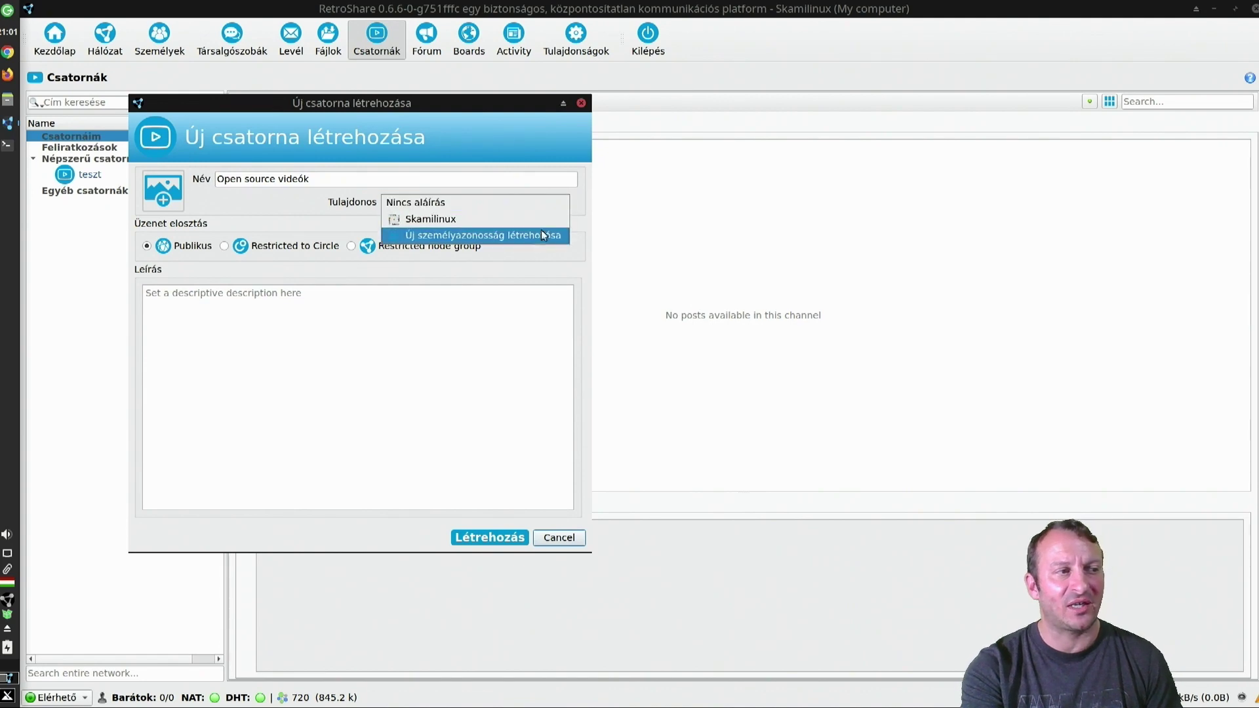
click(508, 215)
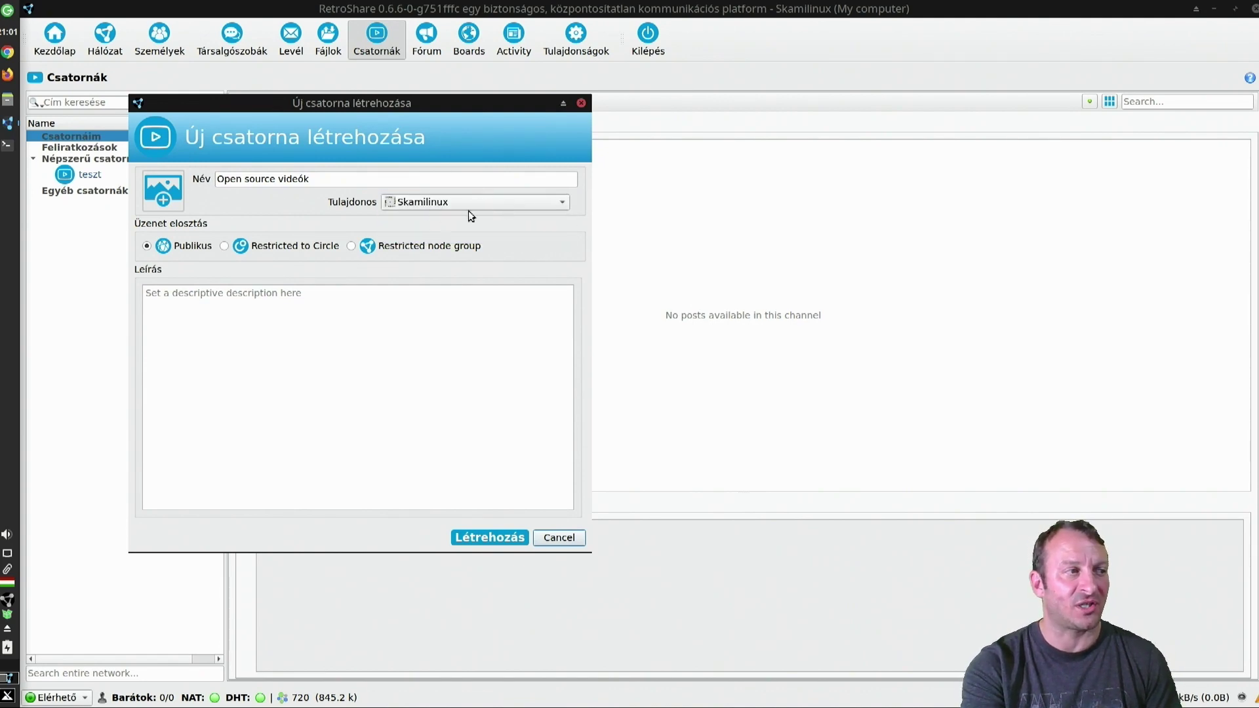
click(484, 537)
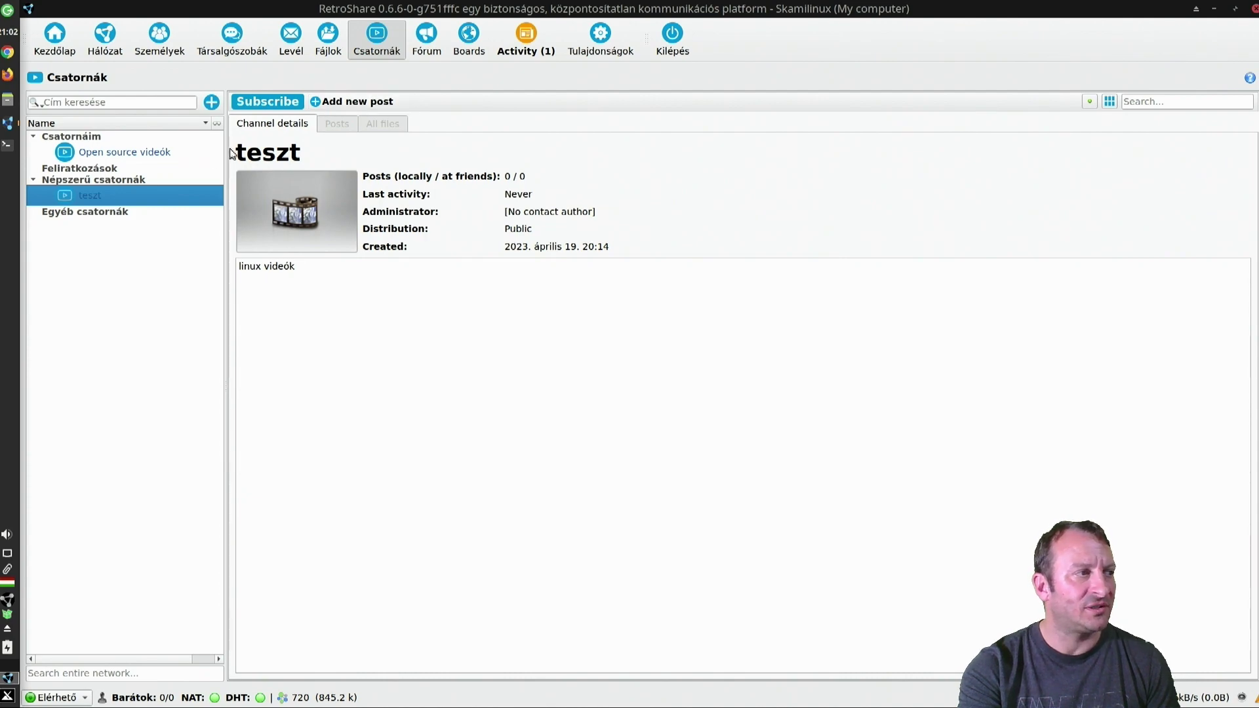
Review the posts, files and channel details of the Open source videók channel
click(129, 153)
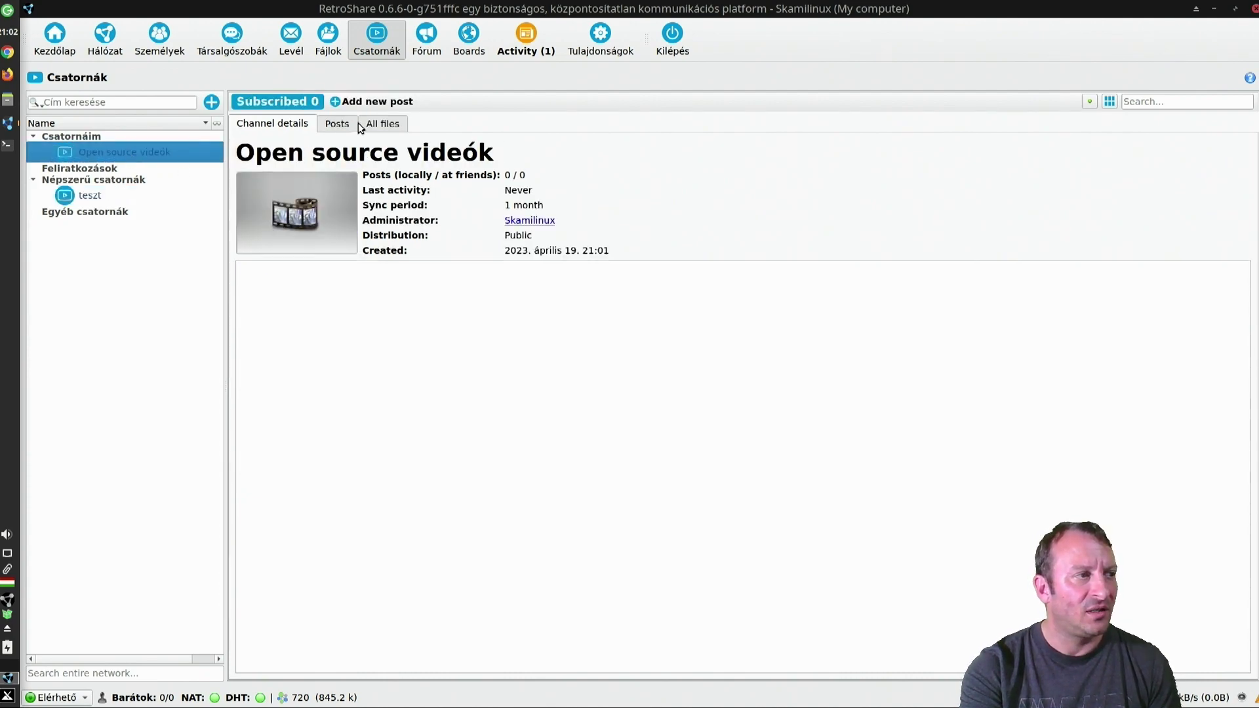
click(340, 124)
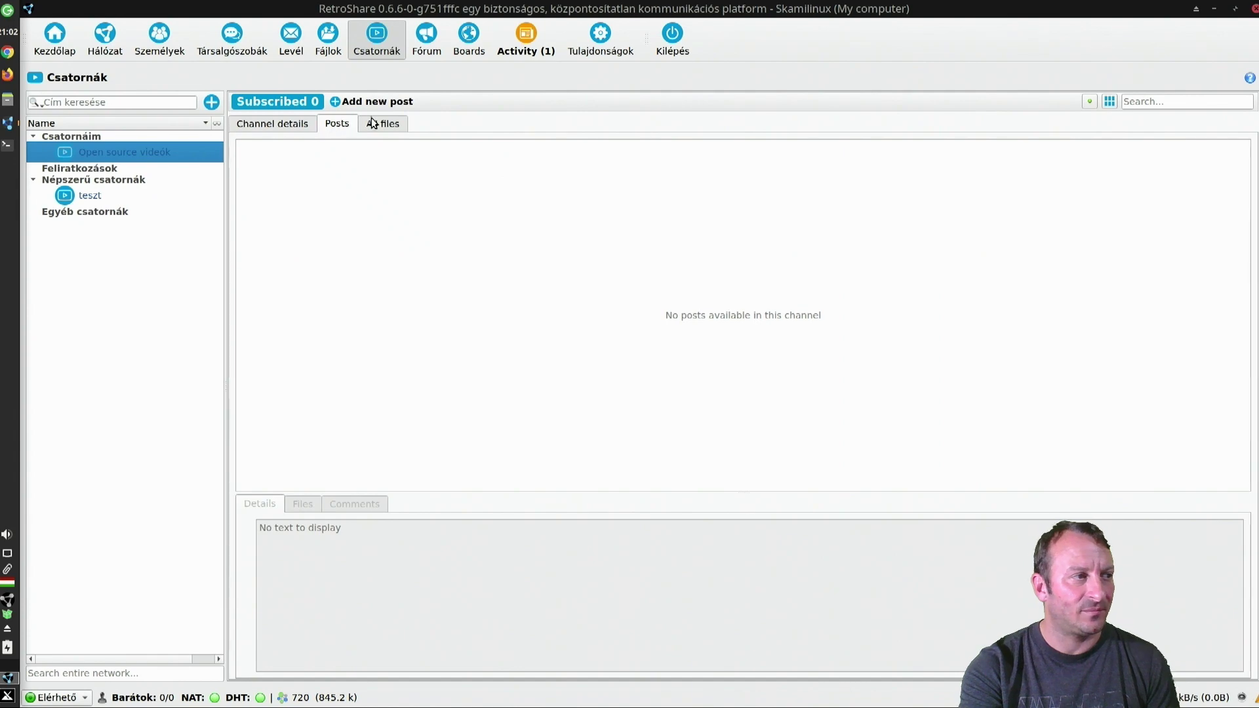
click(372, 125)
click(294, 124)
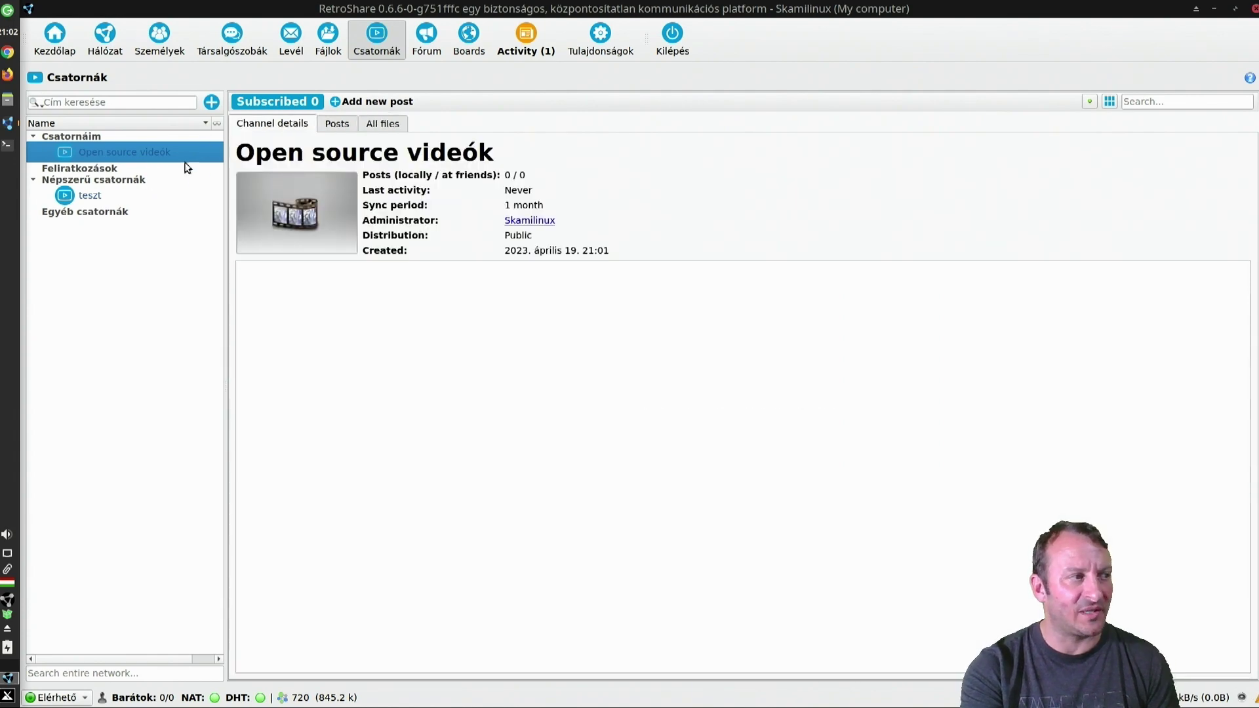
Open a new post for the Open source videók channel, review its preview ratio and text formatting options, and cancel the post
click(361, 104)
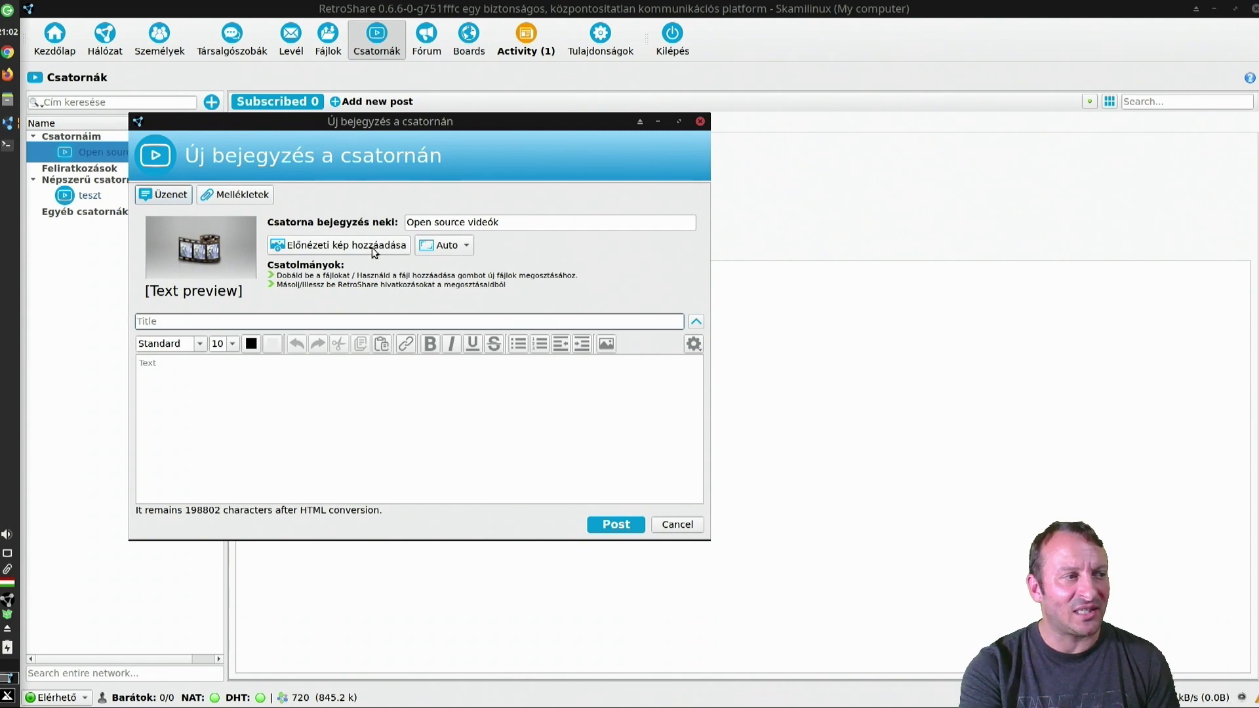
click(458, 246)
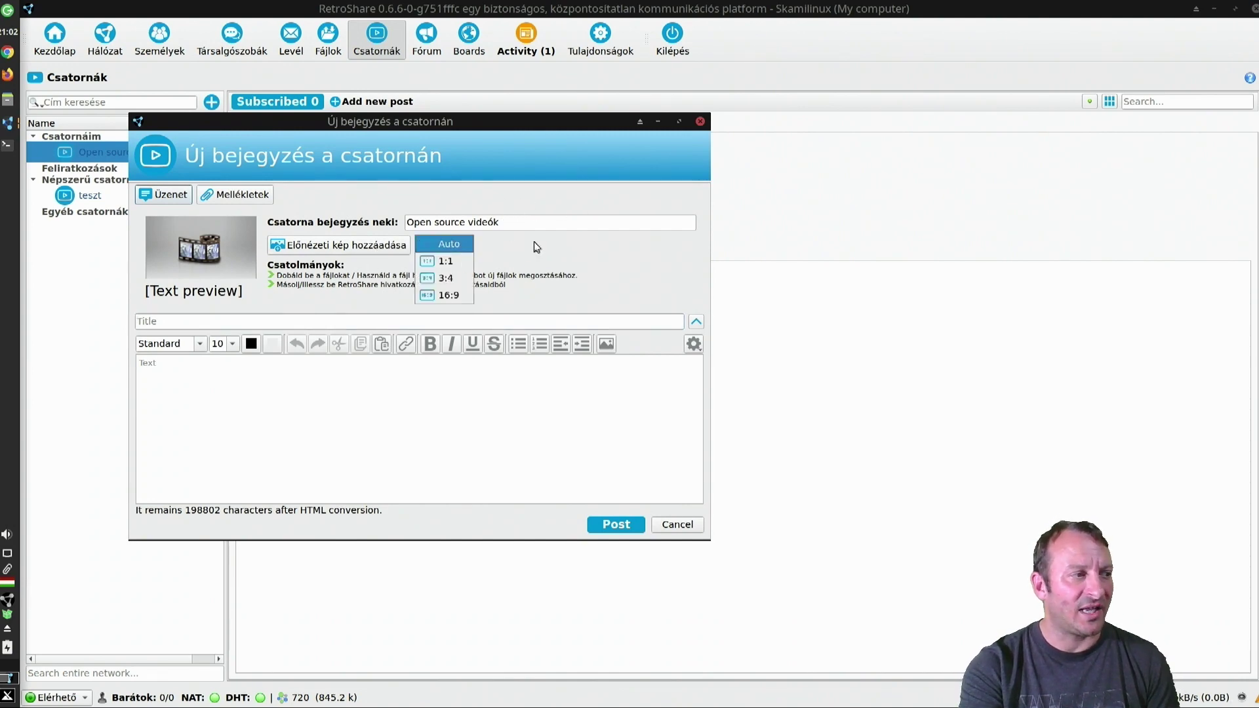
click(432, 236)
click(349, 321)
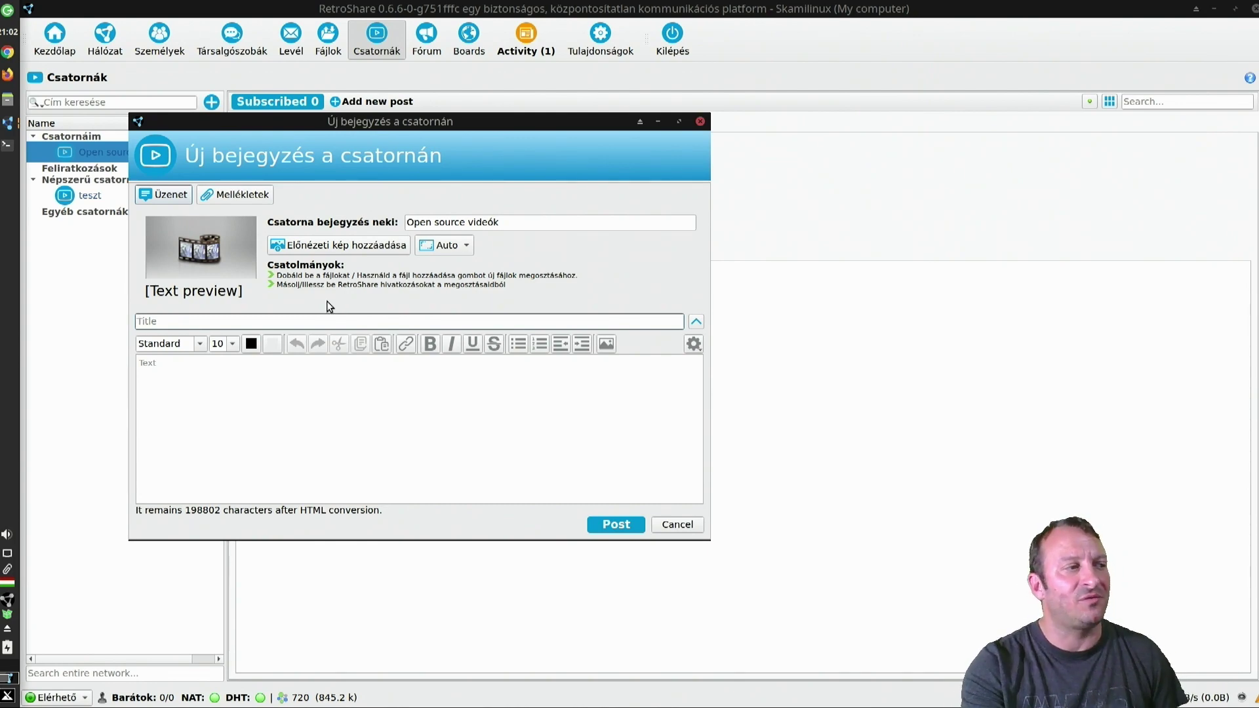
click(281, 408)
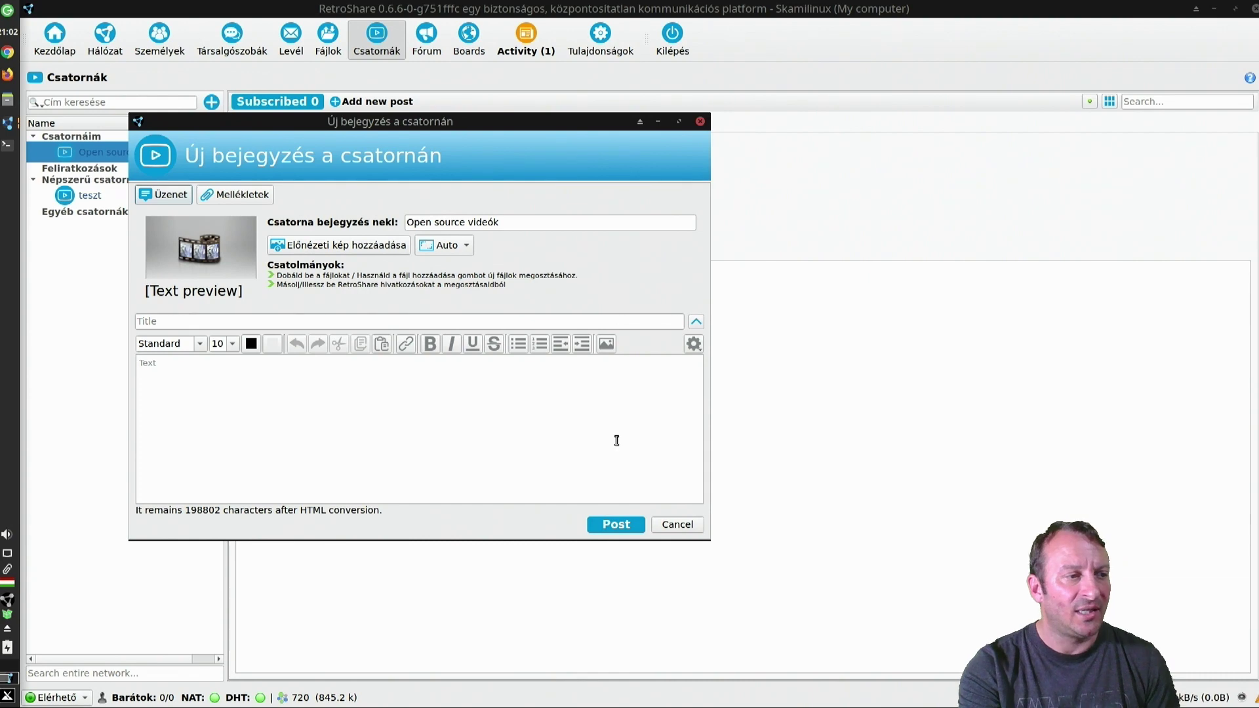
click(693, 344)
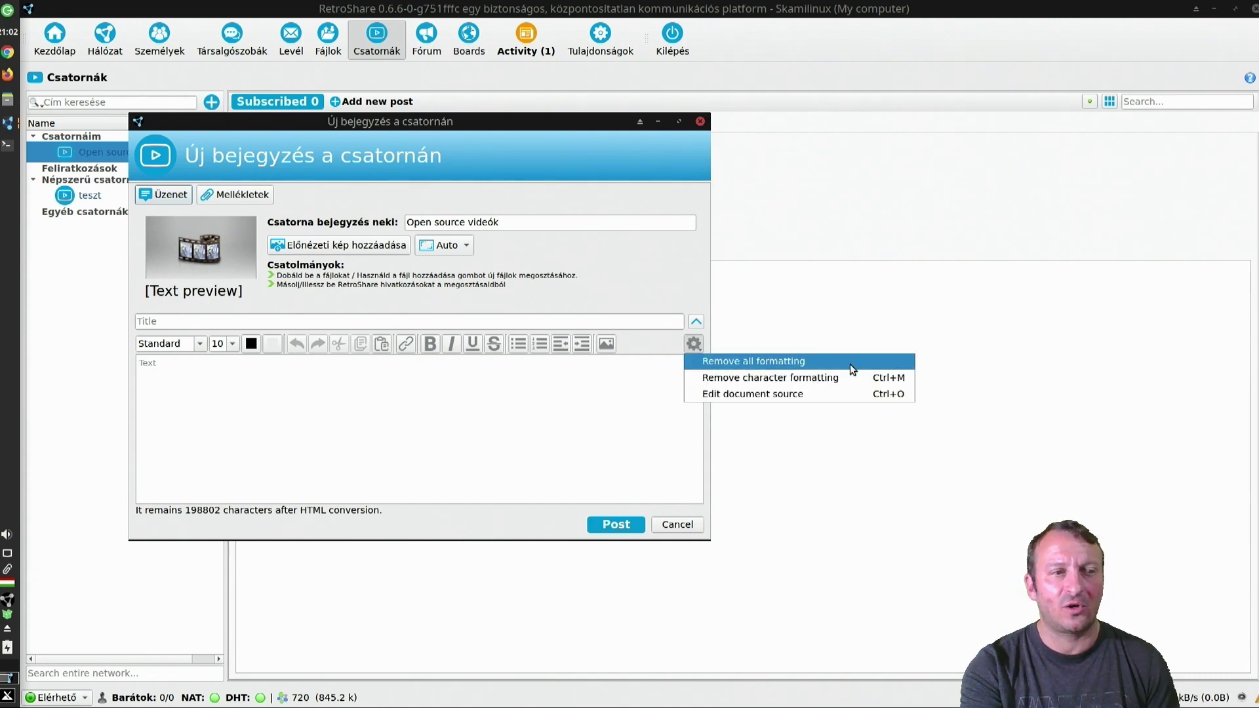
click(608, 448)
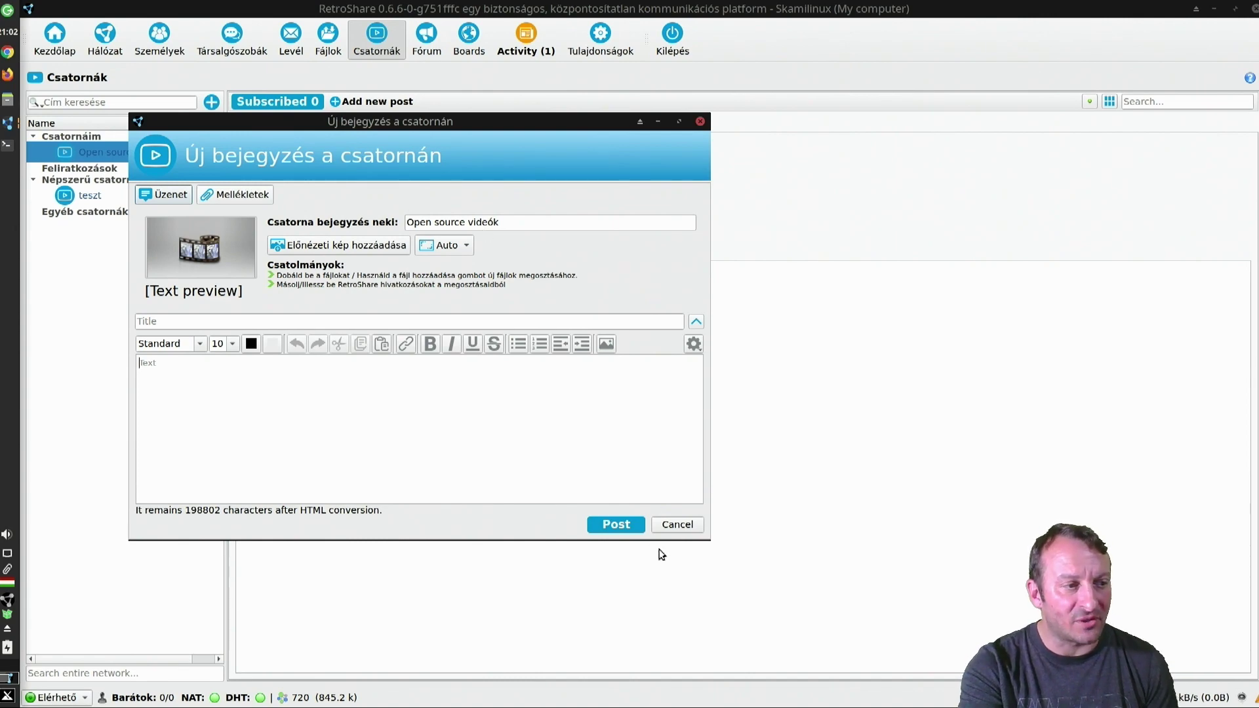
click(688, 528)
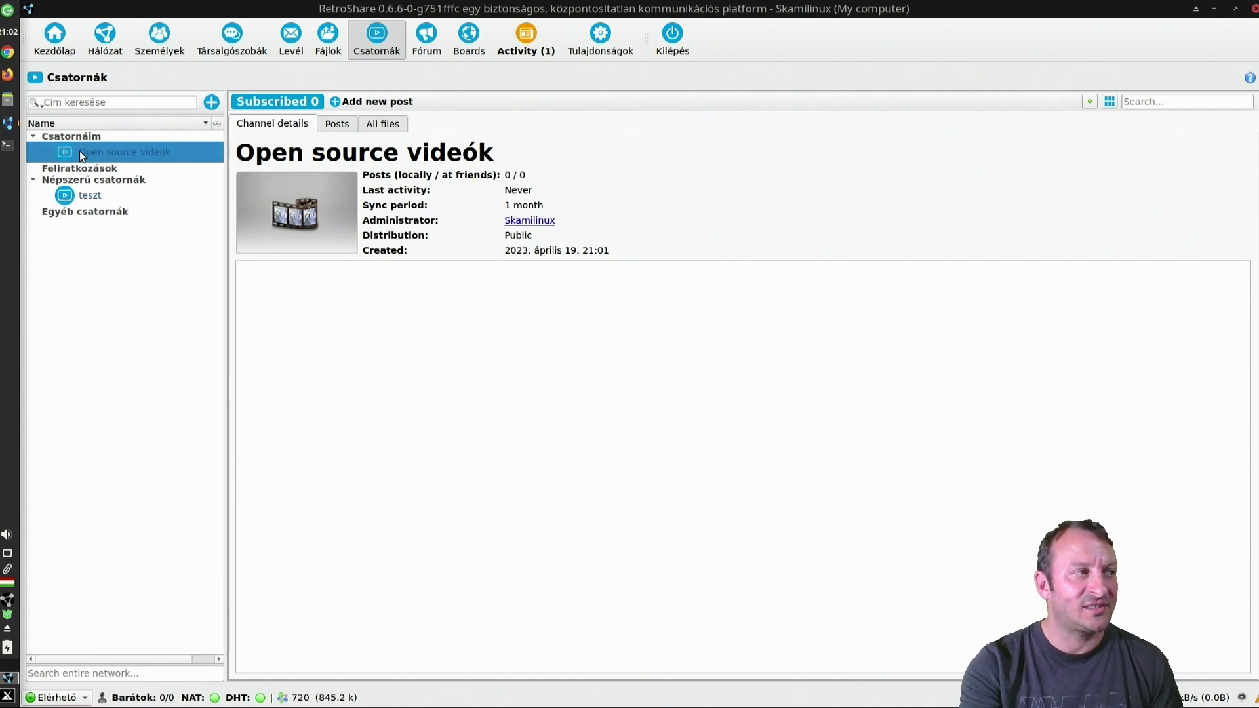
Check the Open source videók channel's summary and the teszt channel's details, and open the activity stream
mouse_move(131, 151)
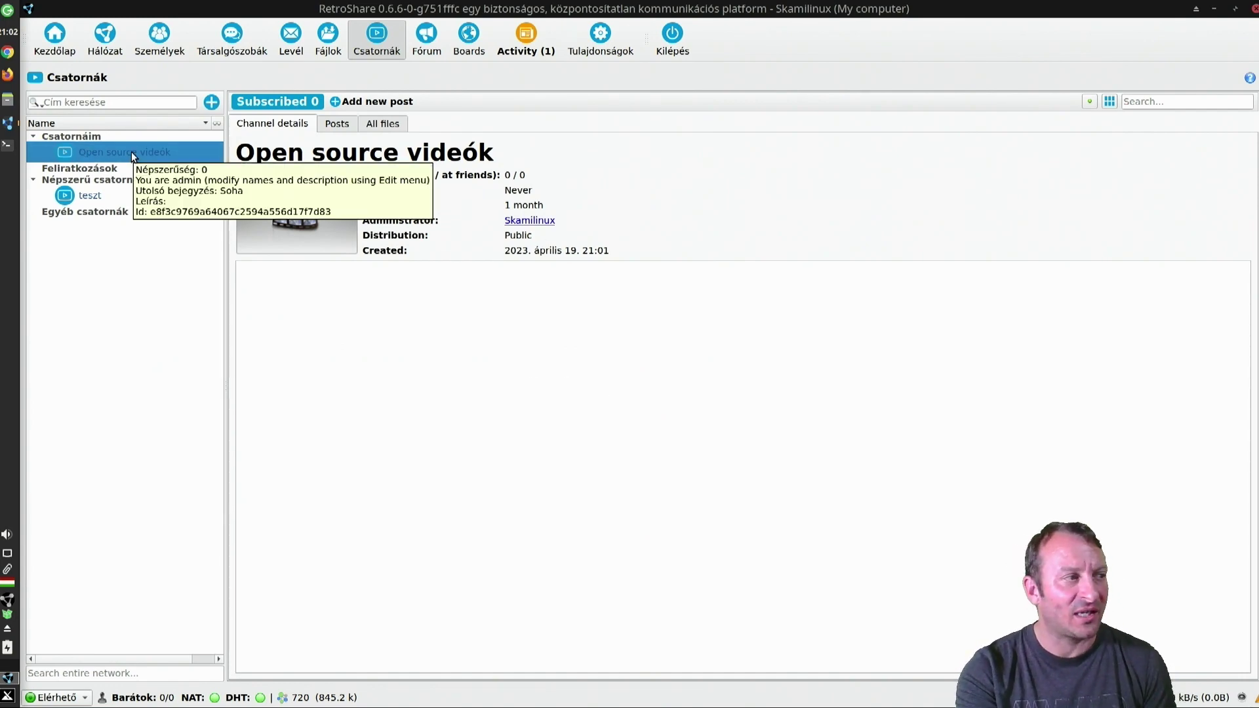
click(112, 181)
click(103, 197)
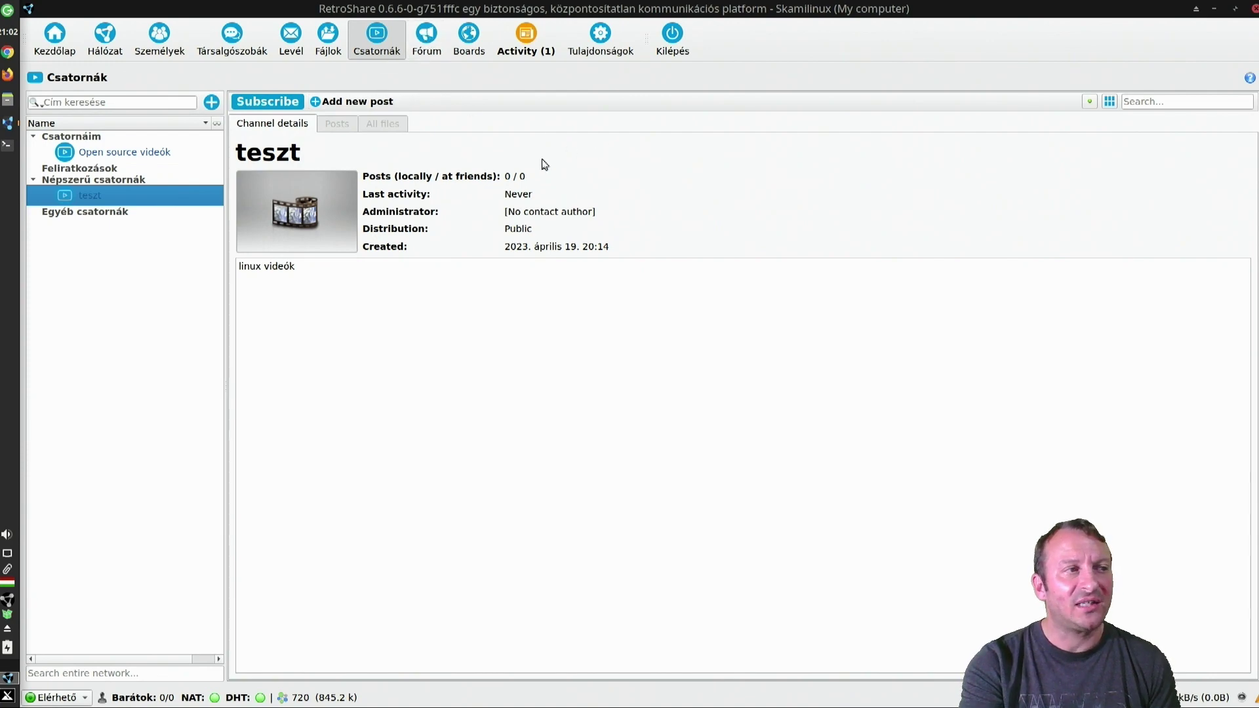
click(529, 50)
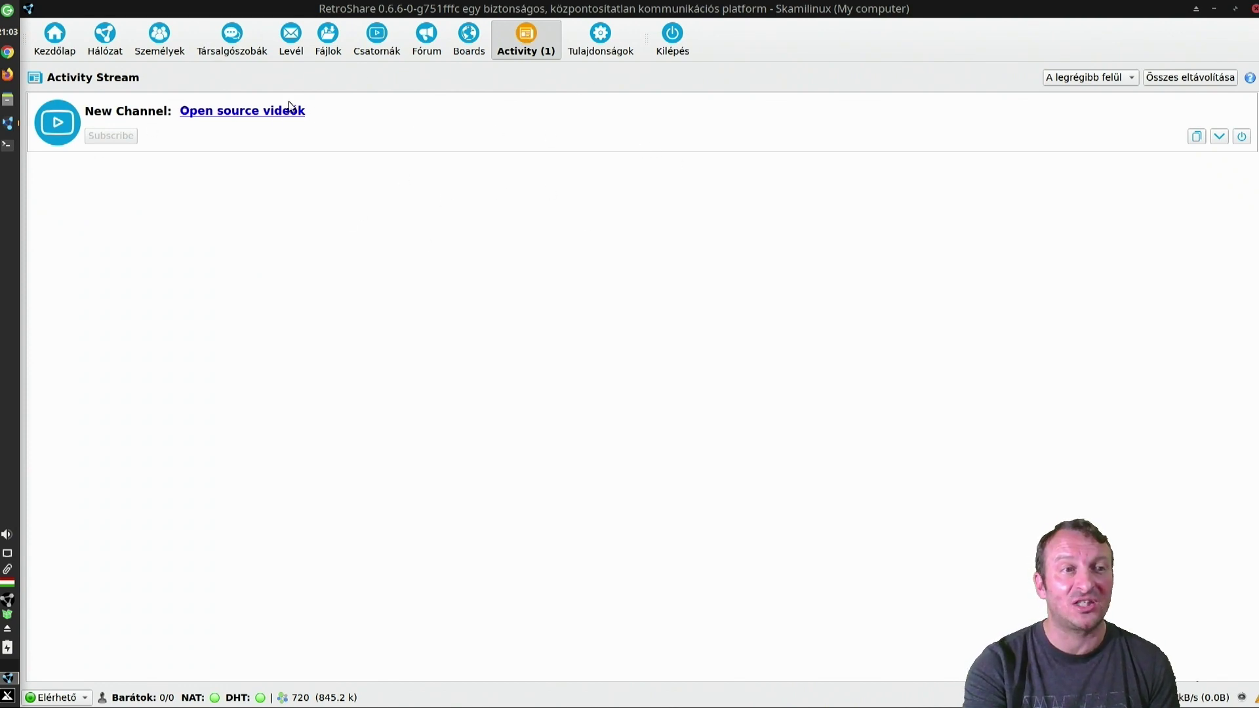
Expand the Open source videók entry in the activity stream to see its description, and remove the entry
click(1220, 137)
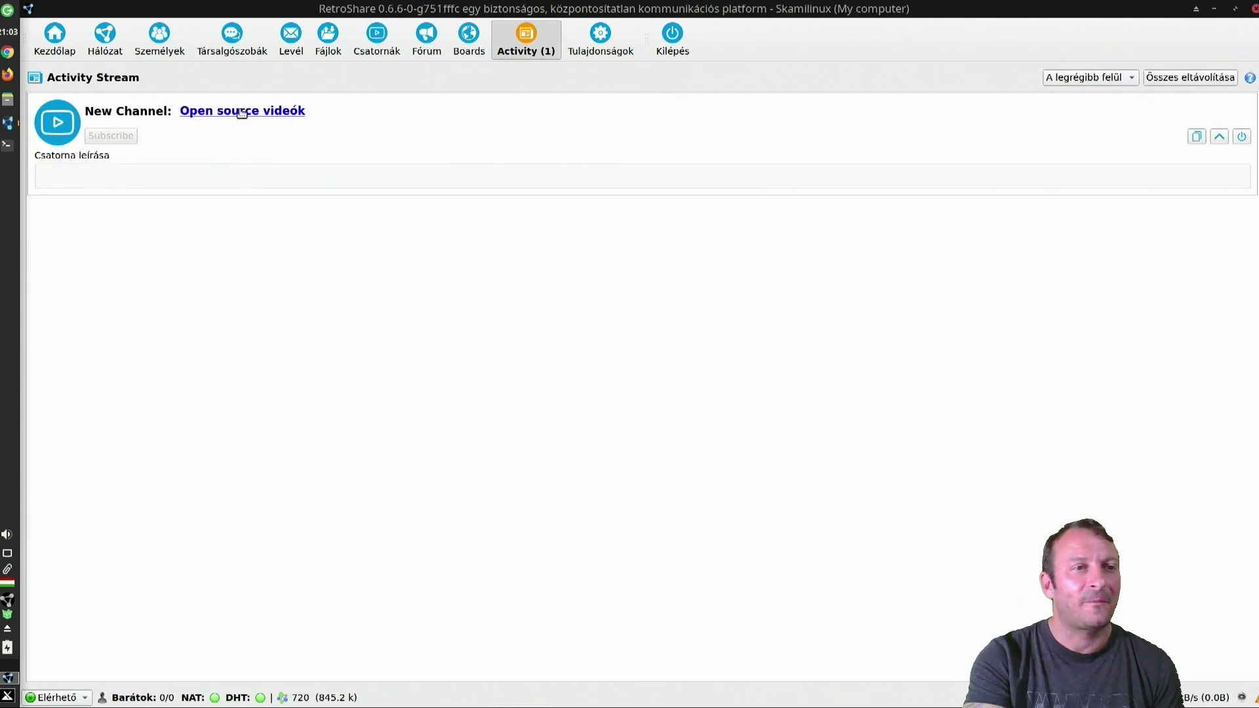
click(1243, 137)
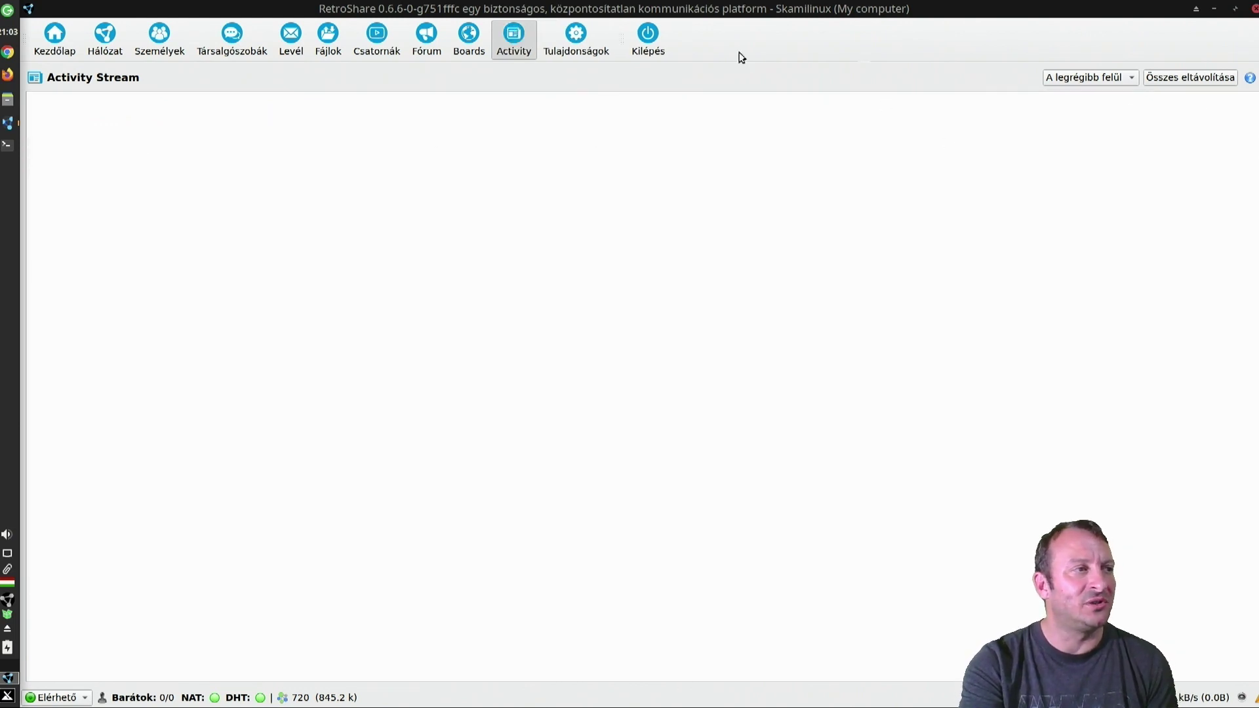
Go to the forums and review the details of the Puppy linux forum
click(377, 41)
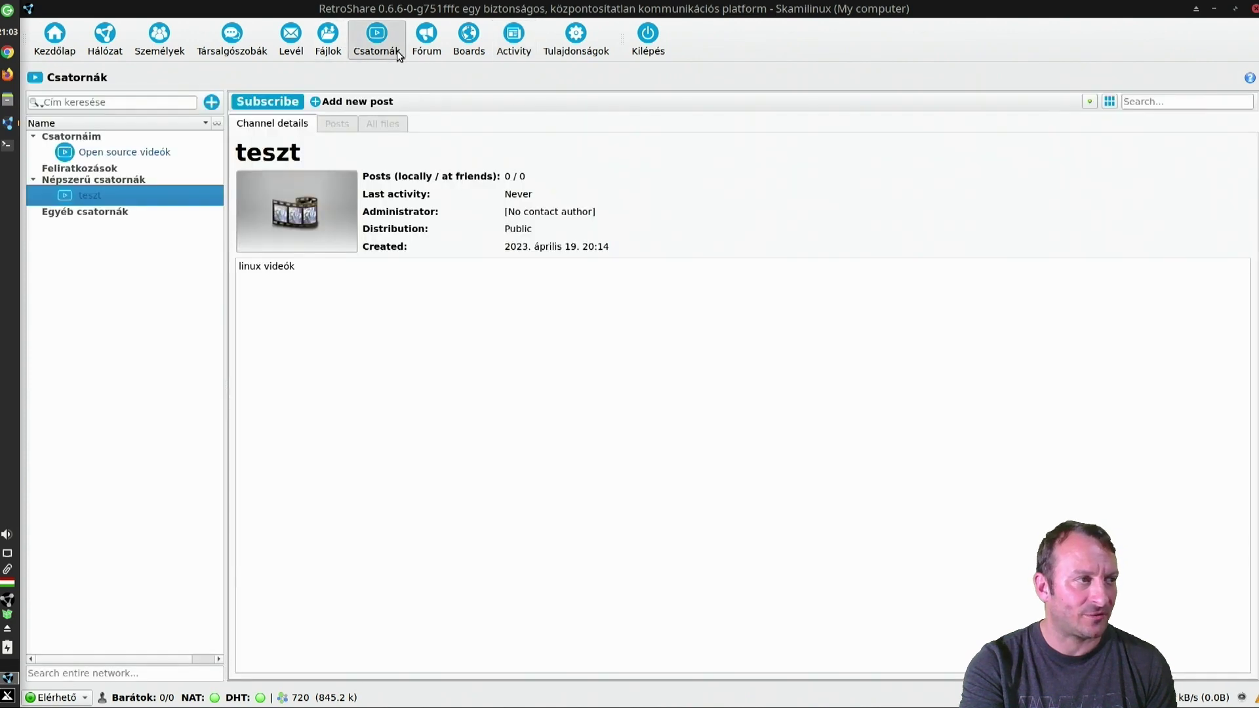
click(429, 36)
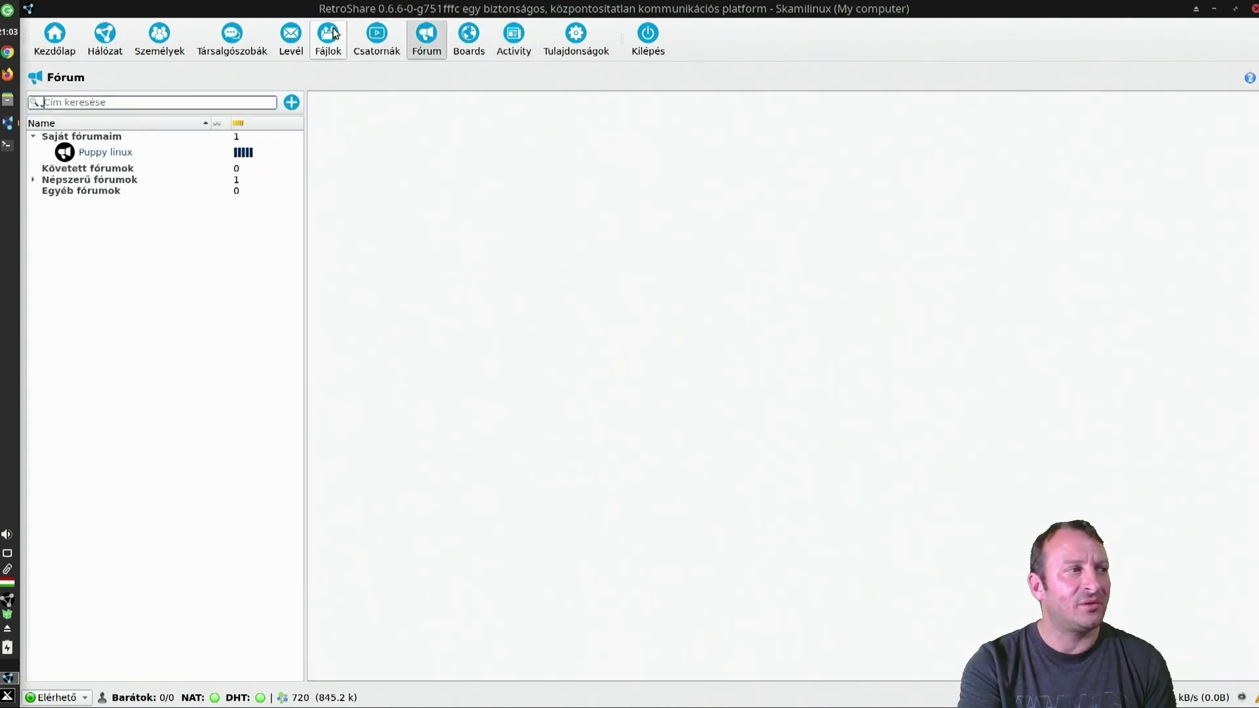
click(122, 155)
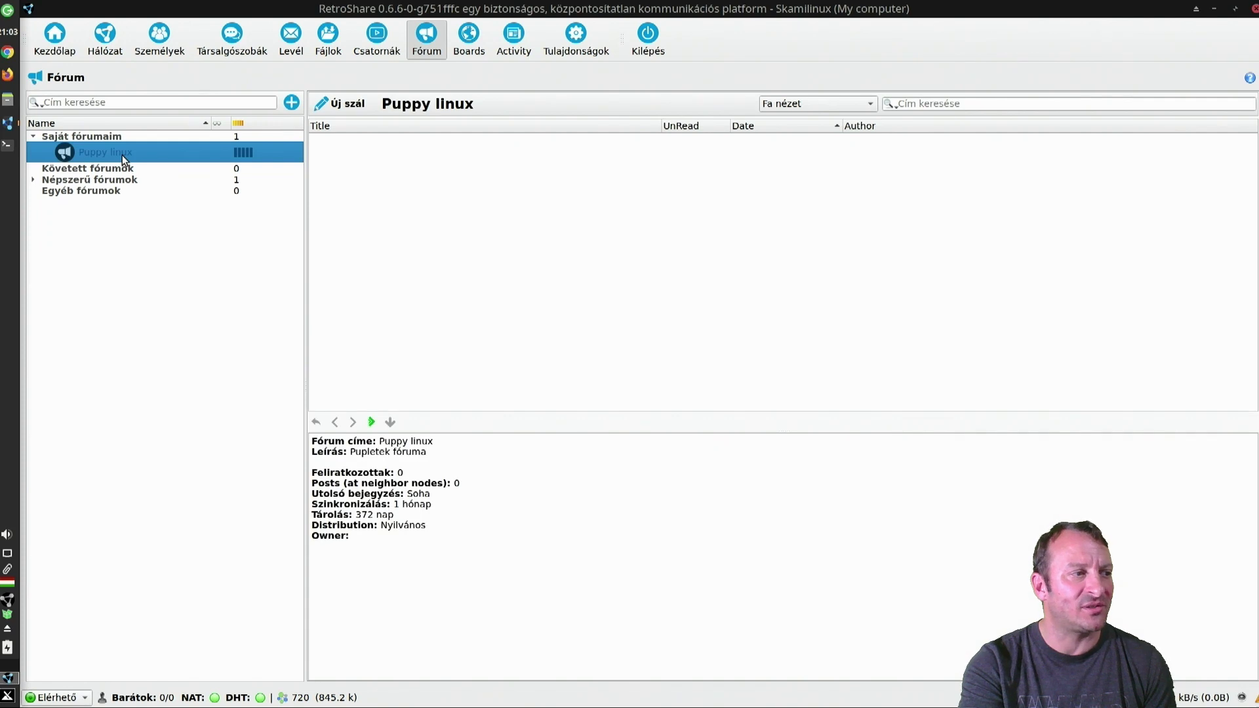
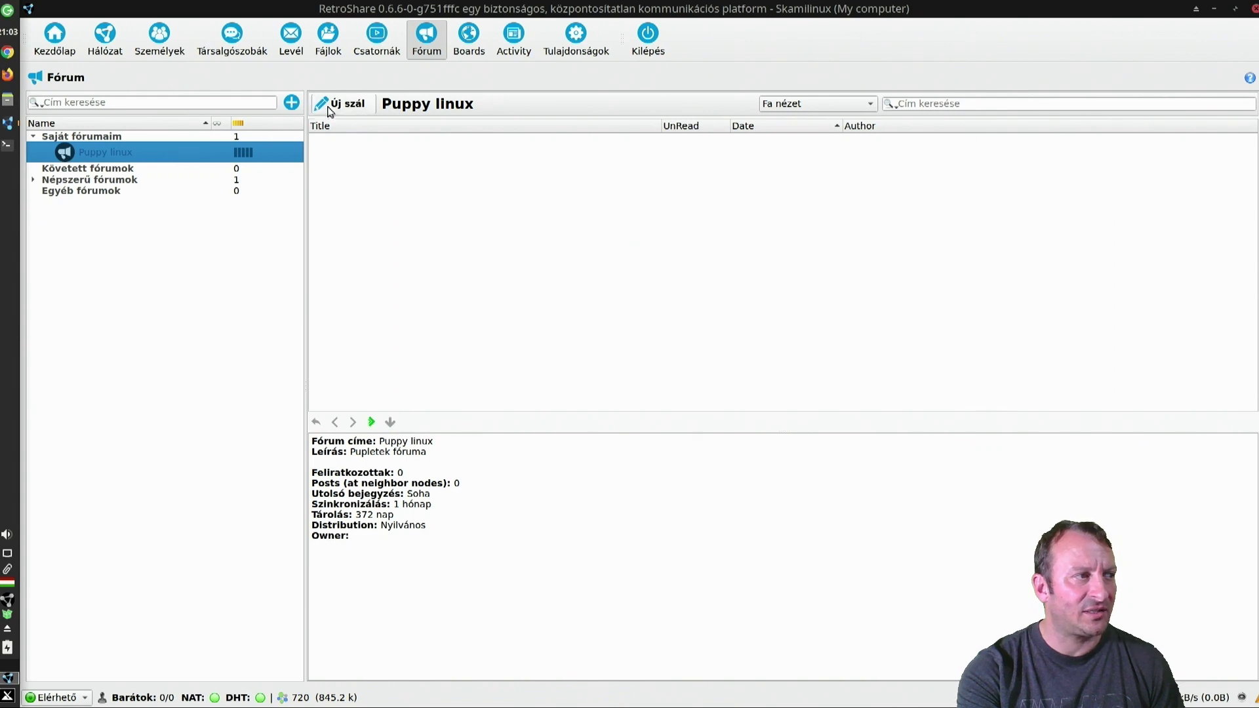
Start a new public forum named "Autók" and check the moderator selection, leaving it disabled
click(231, 137)
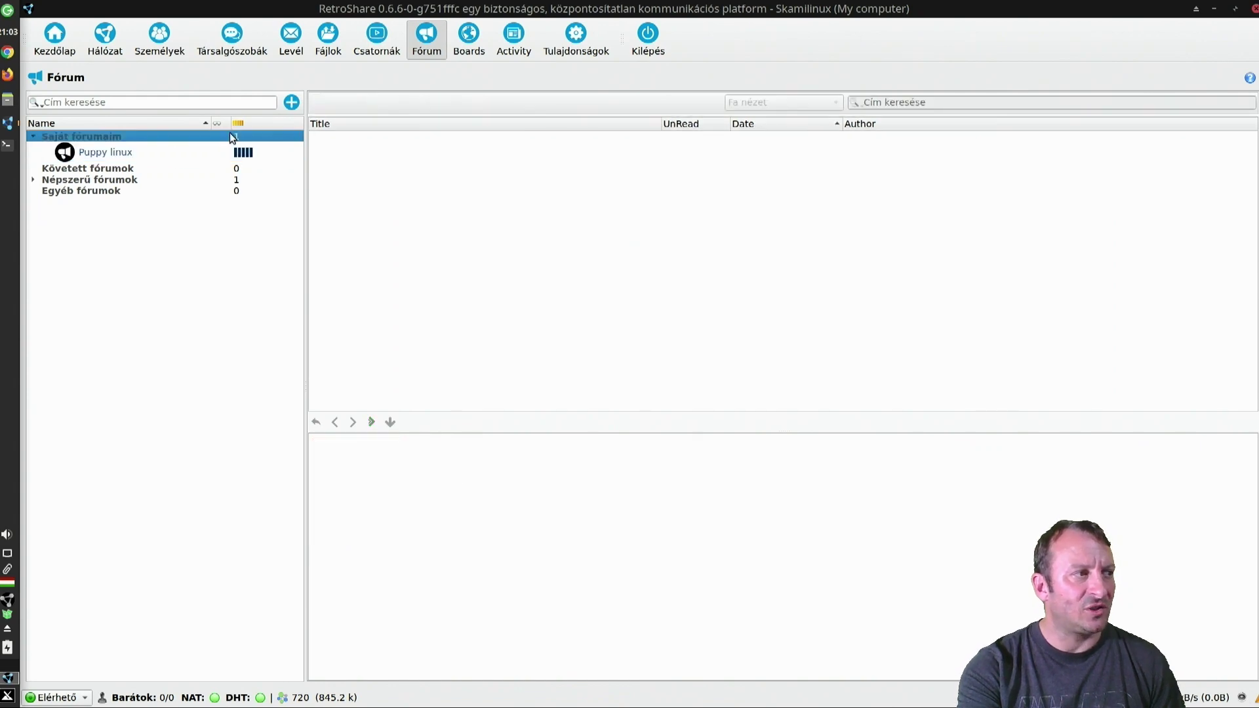
click(291, 102)
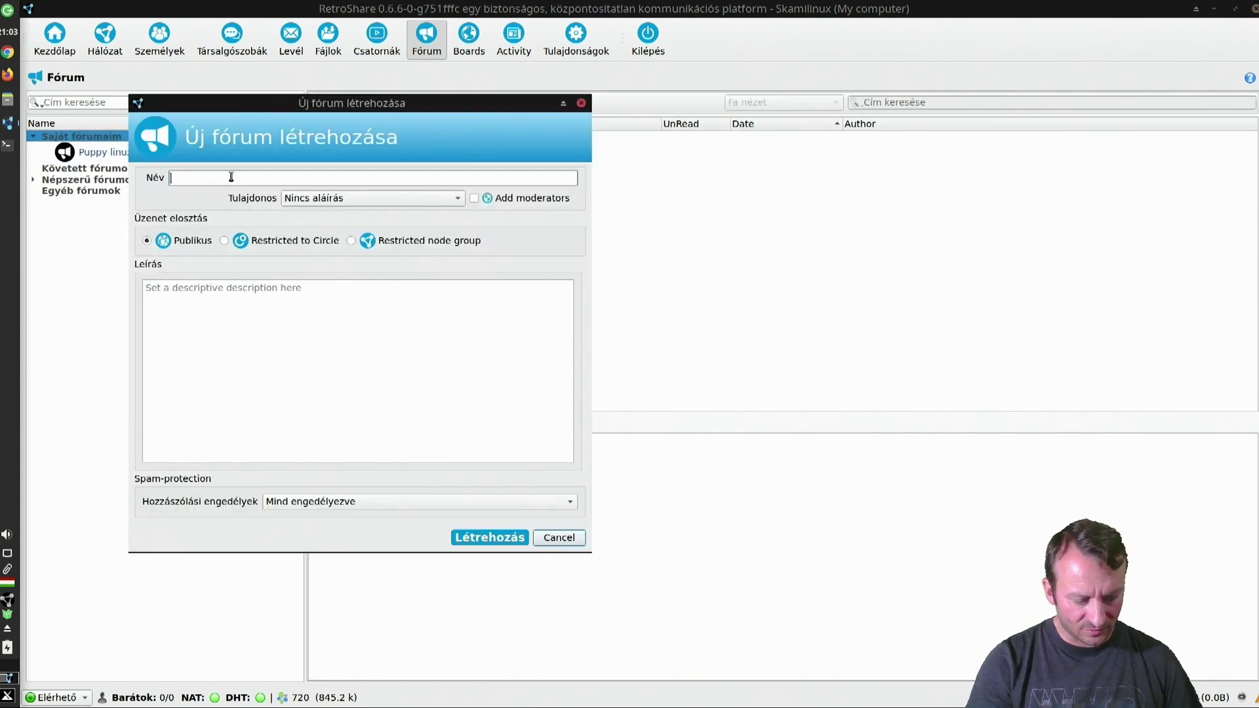
text(A)
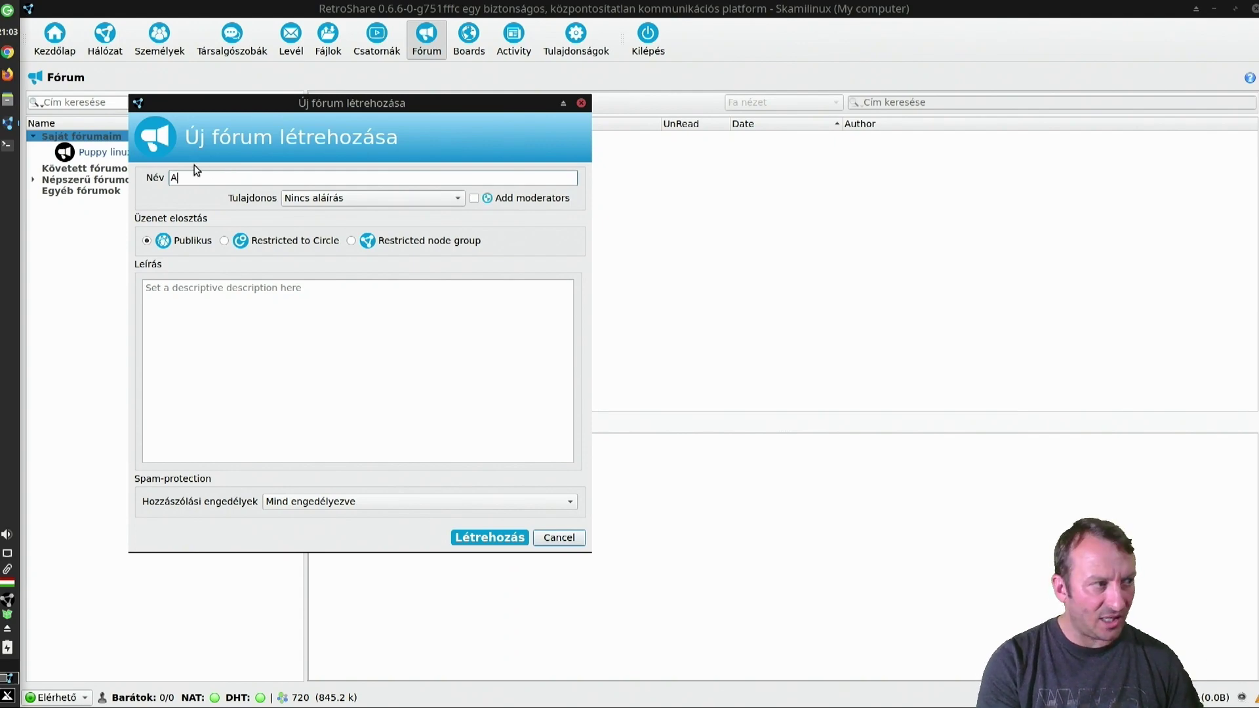
text(utók)
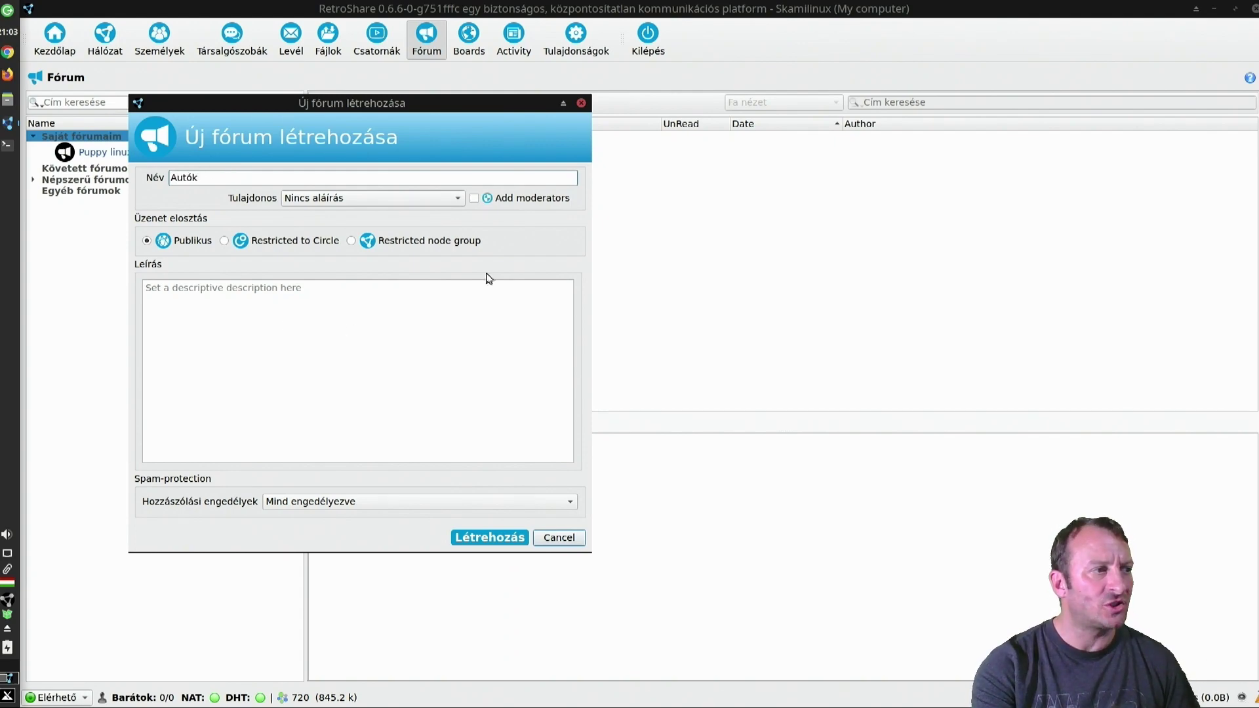
click(475, 198)
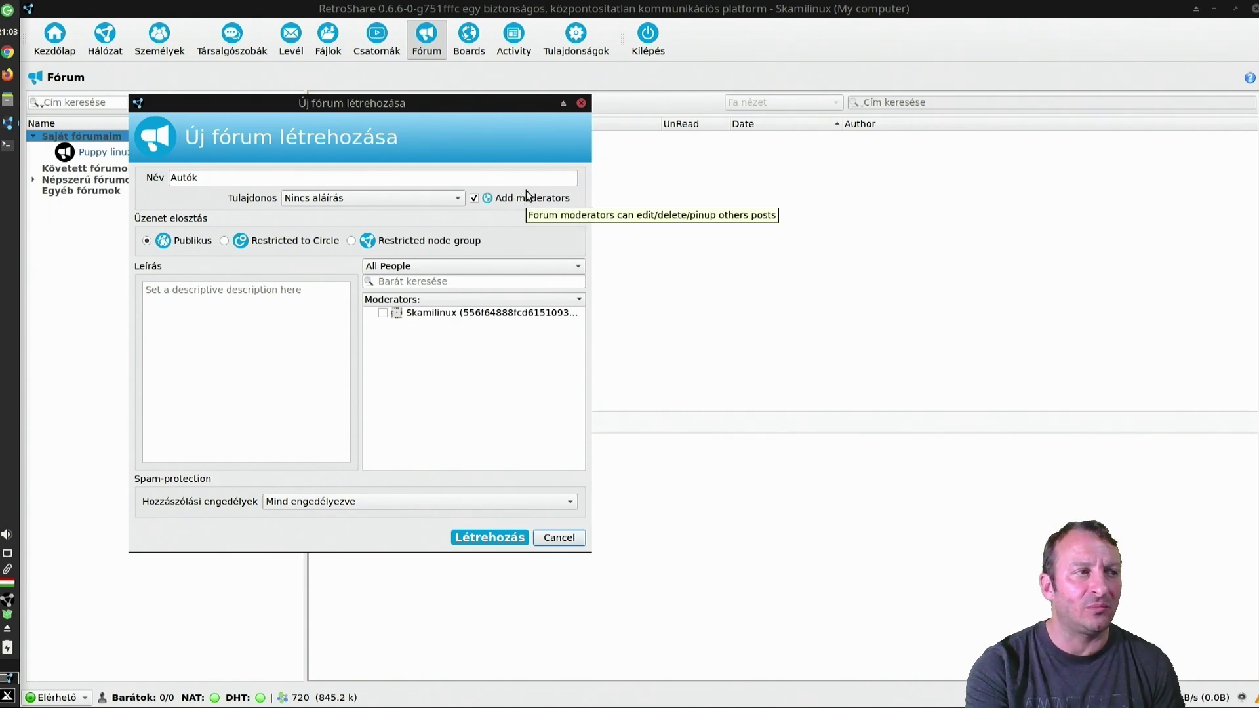
click(528, 199)
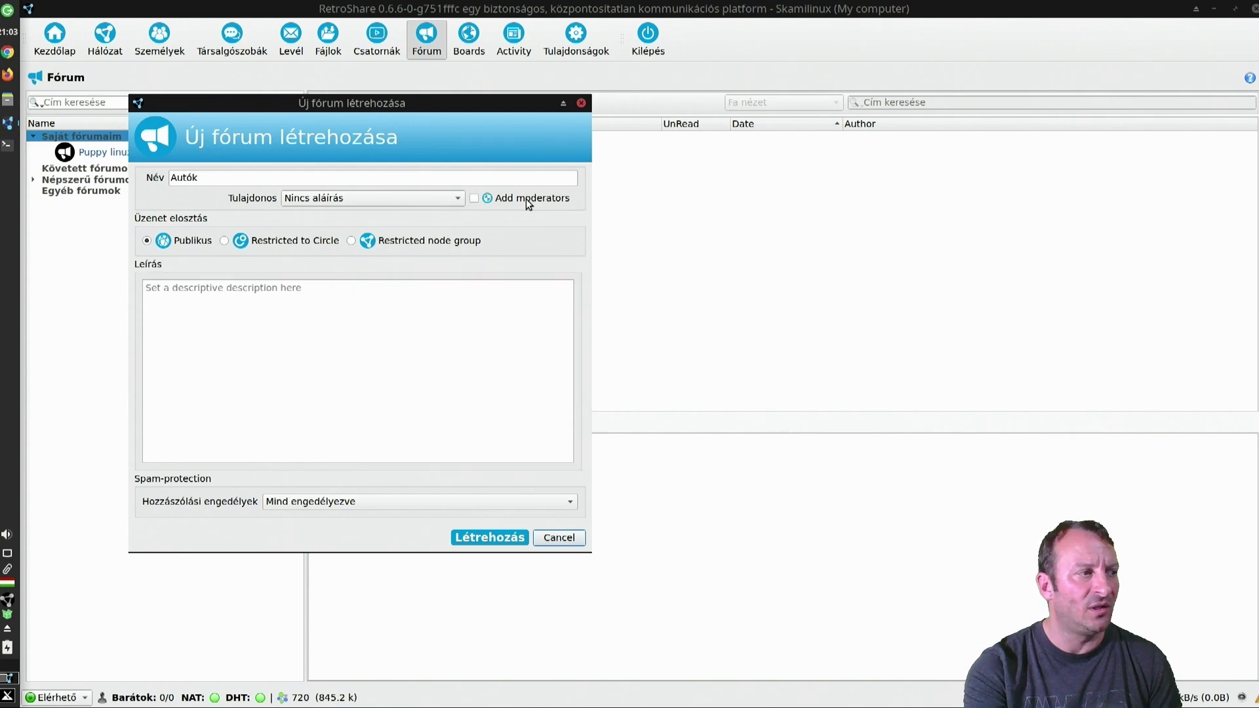
Enter the forum description "Használt autók", keep the posting permissions at "Mind engedélyezve", and create the forum
click(346, 323)
text(H)
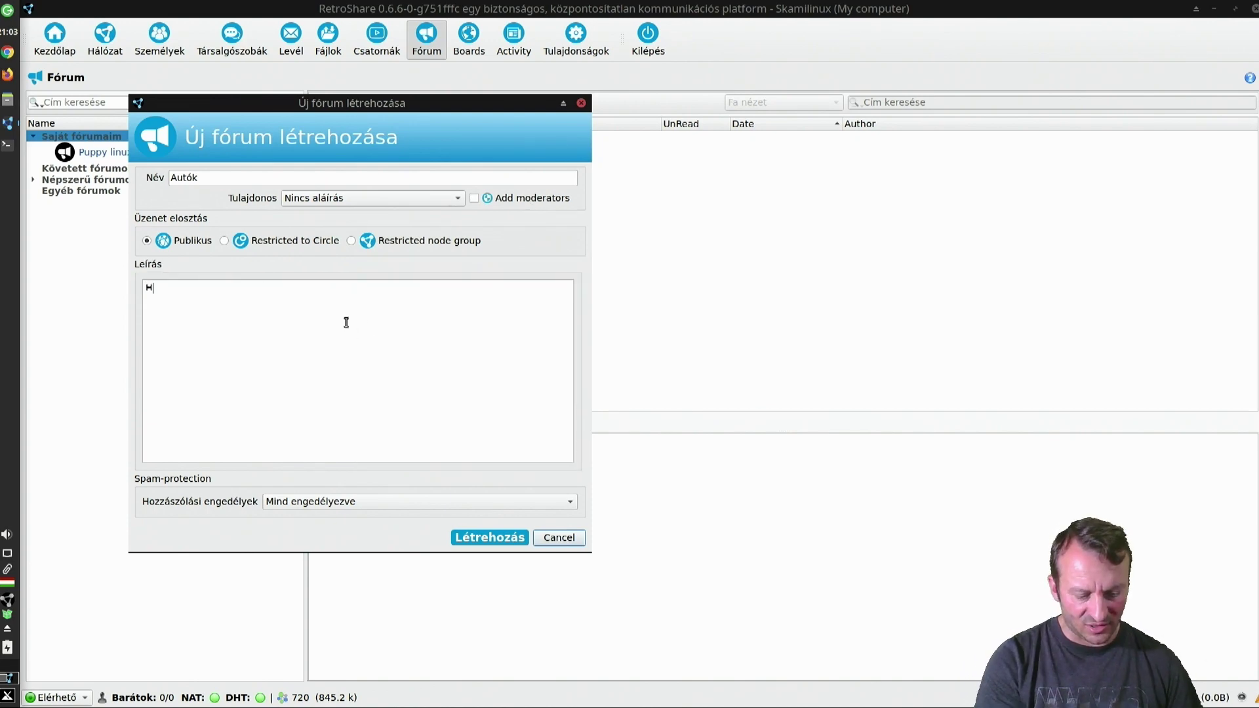
text(asznált autók)
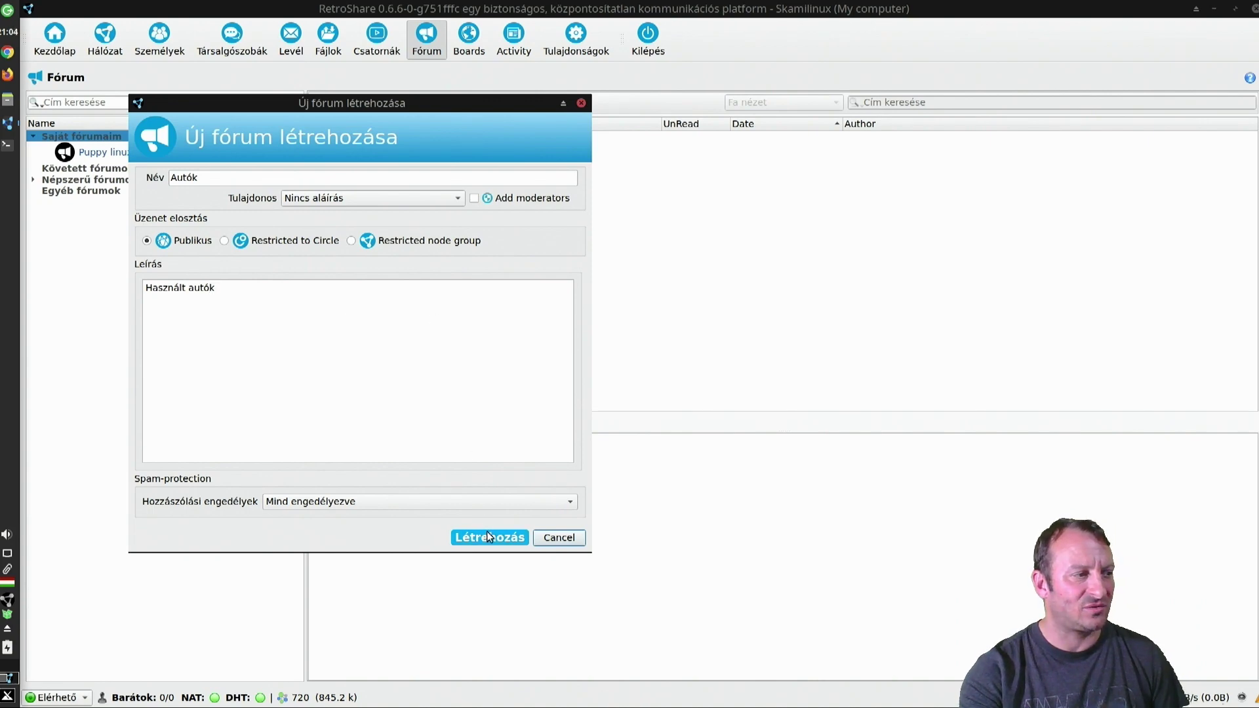
click(431, 503)
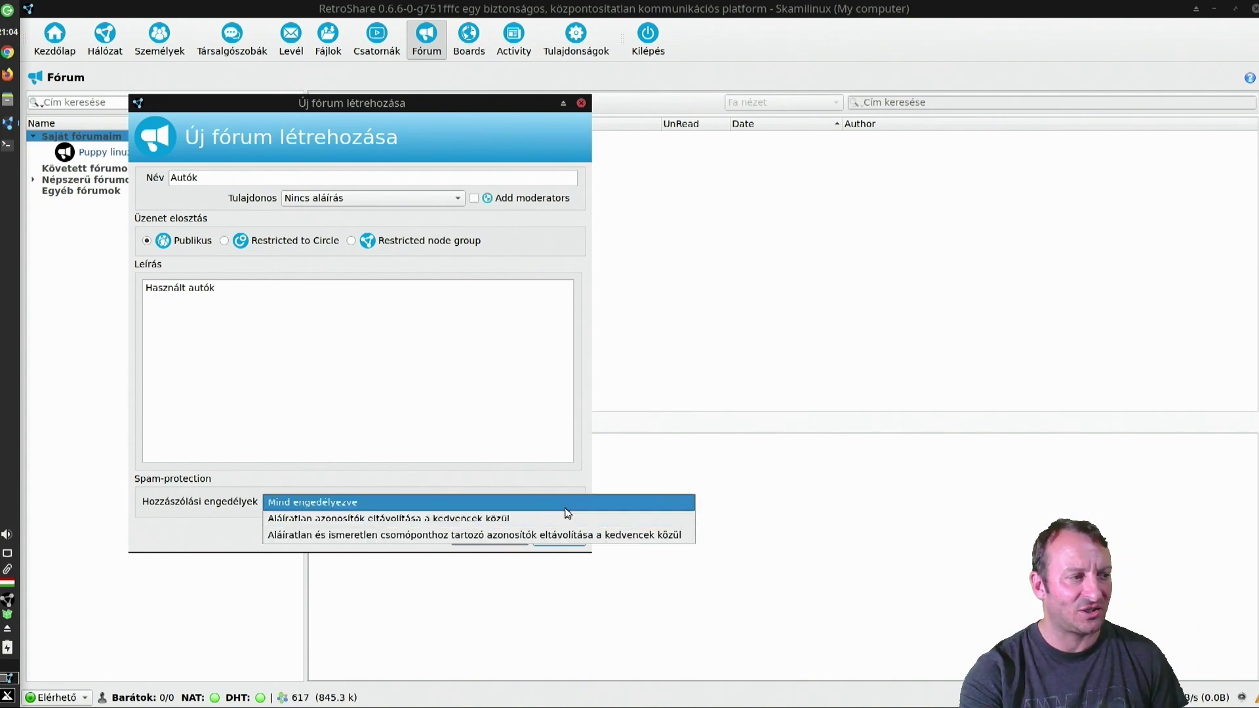
click(567, 509)
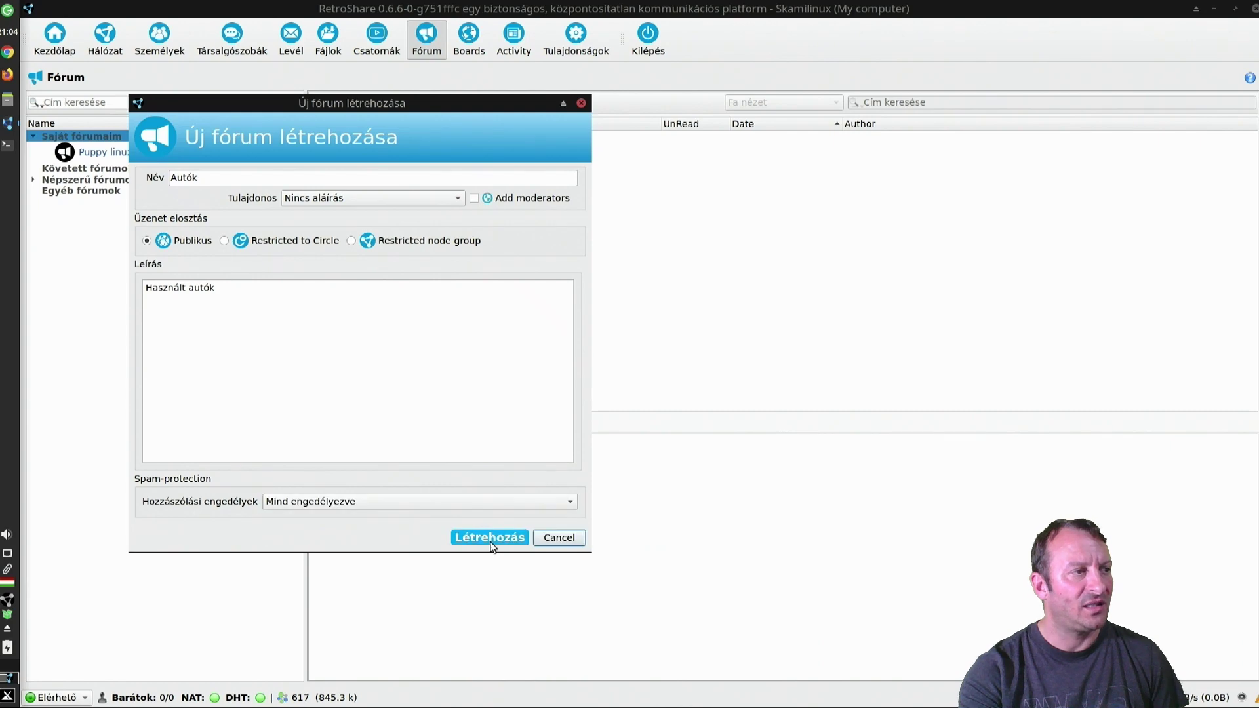
click(491, 536)
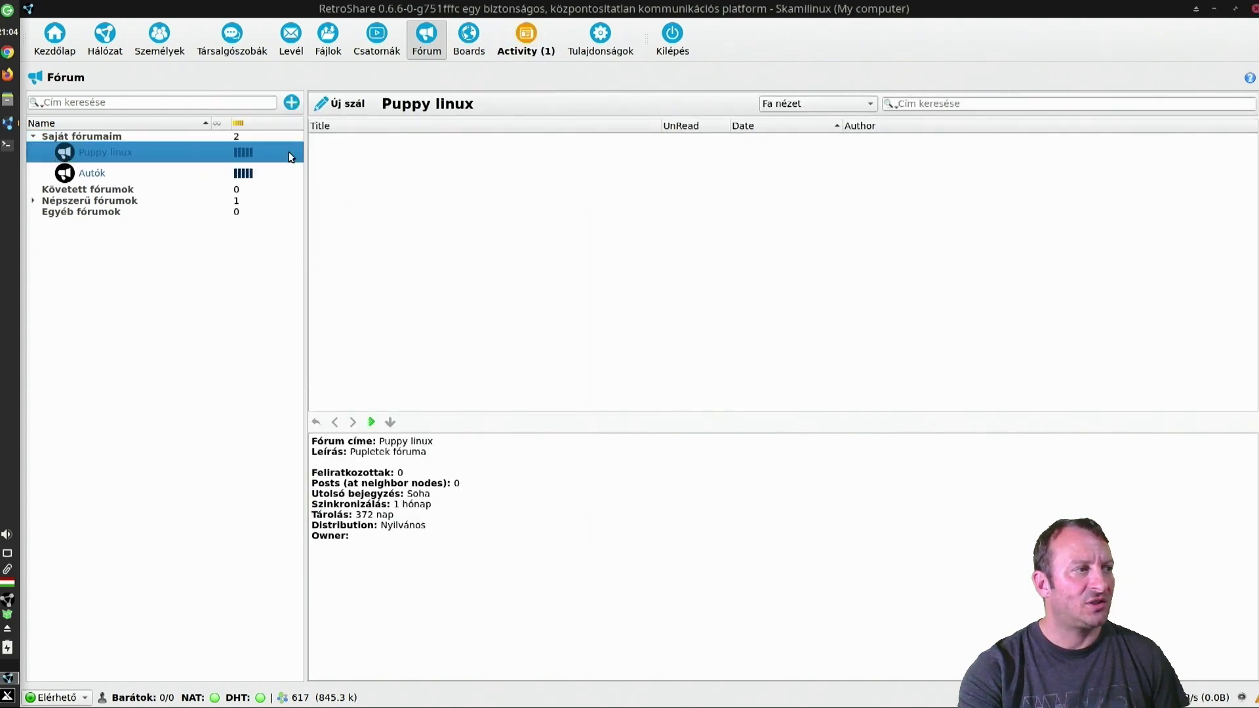
Post a new thread in the Autók forum titled "mit szóltok ehhez" with the text "Milyen autóm van ?"
click(234, 171)
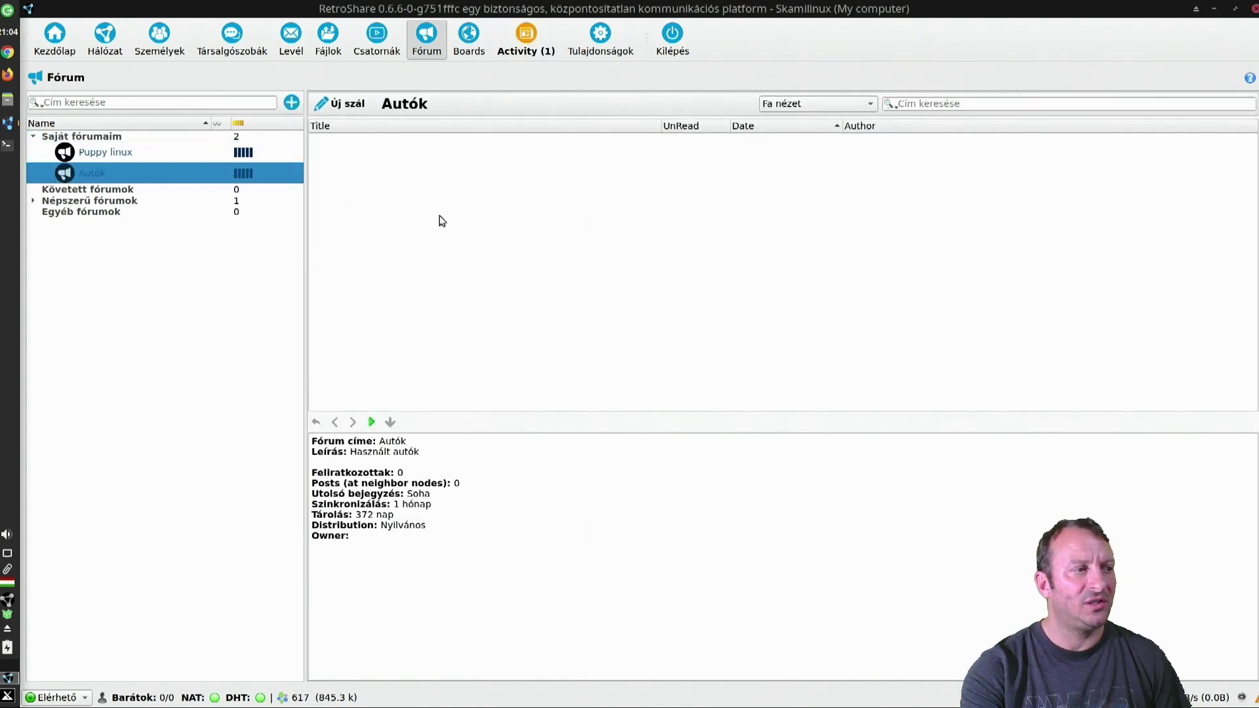
click(342, 103)
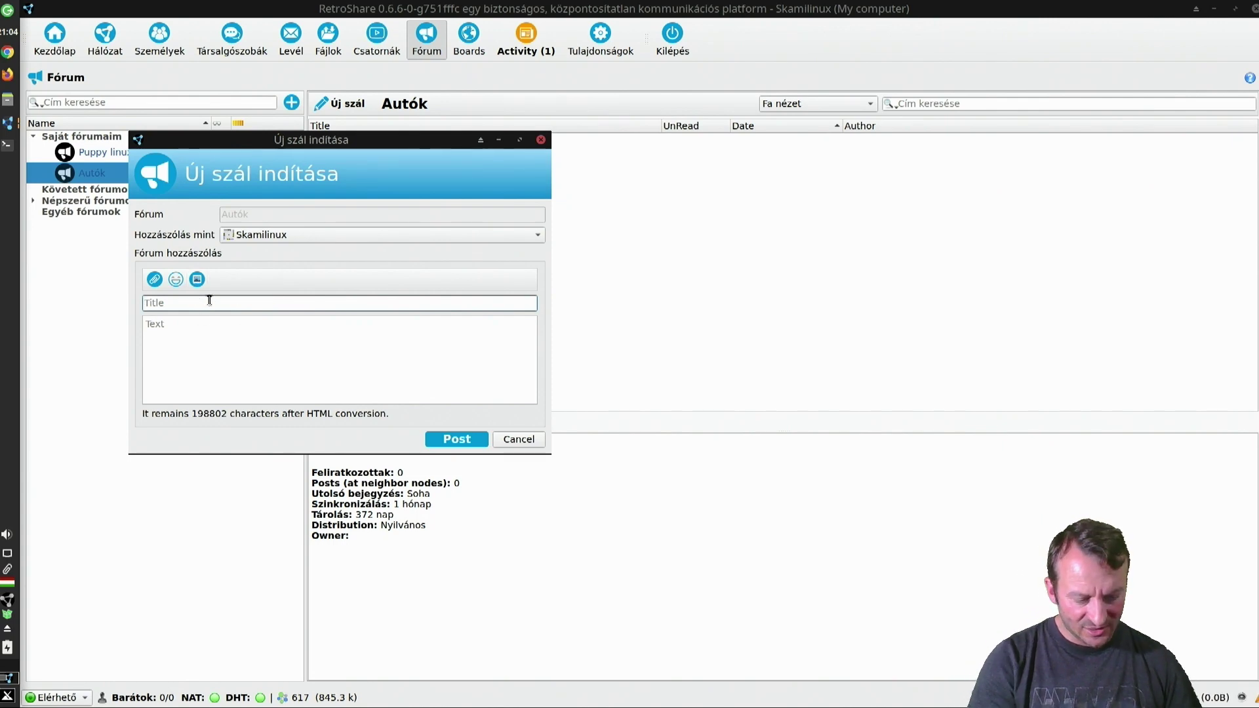
text(mit s)
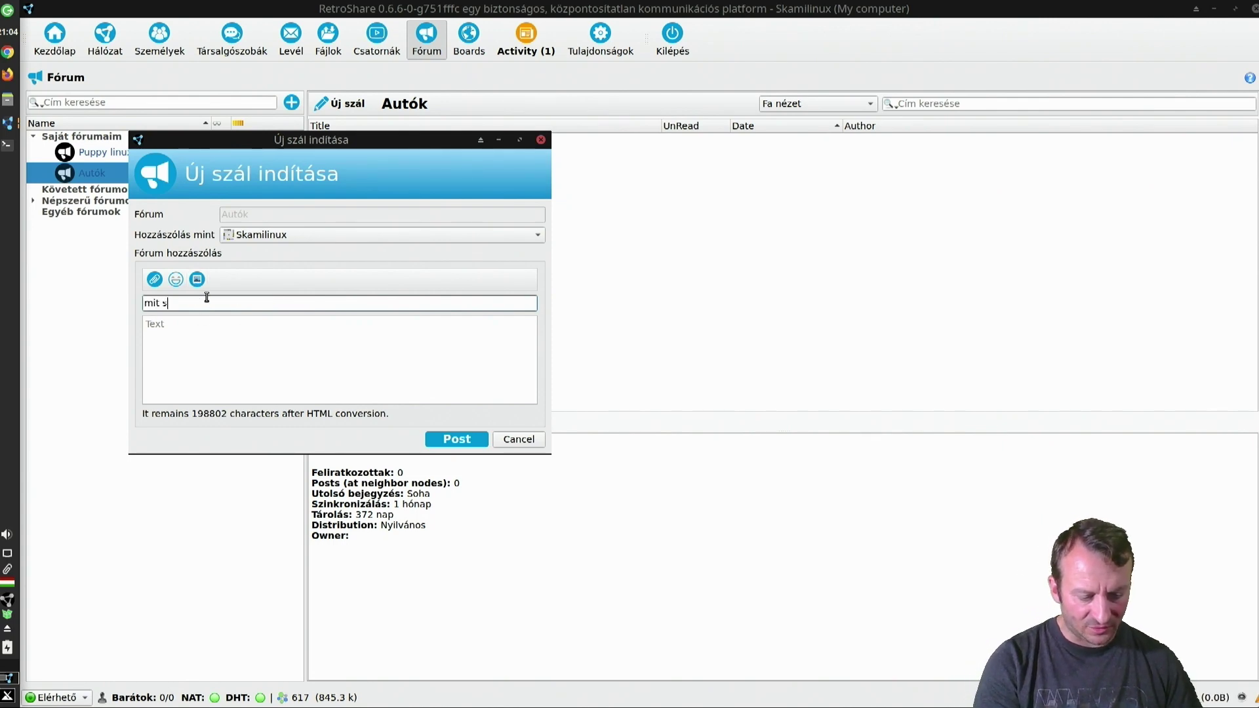
text(zóltok )
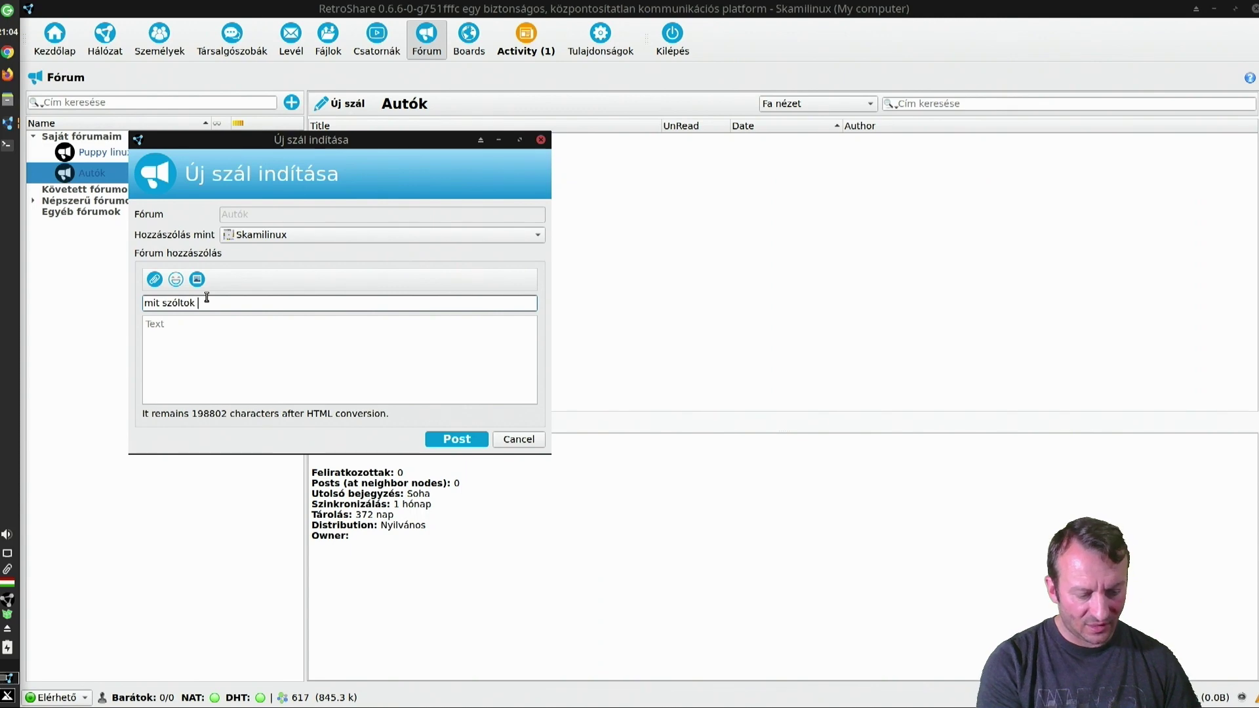
text(ehhez)
key(Tab)
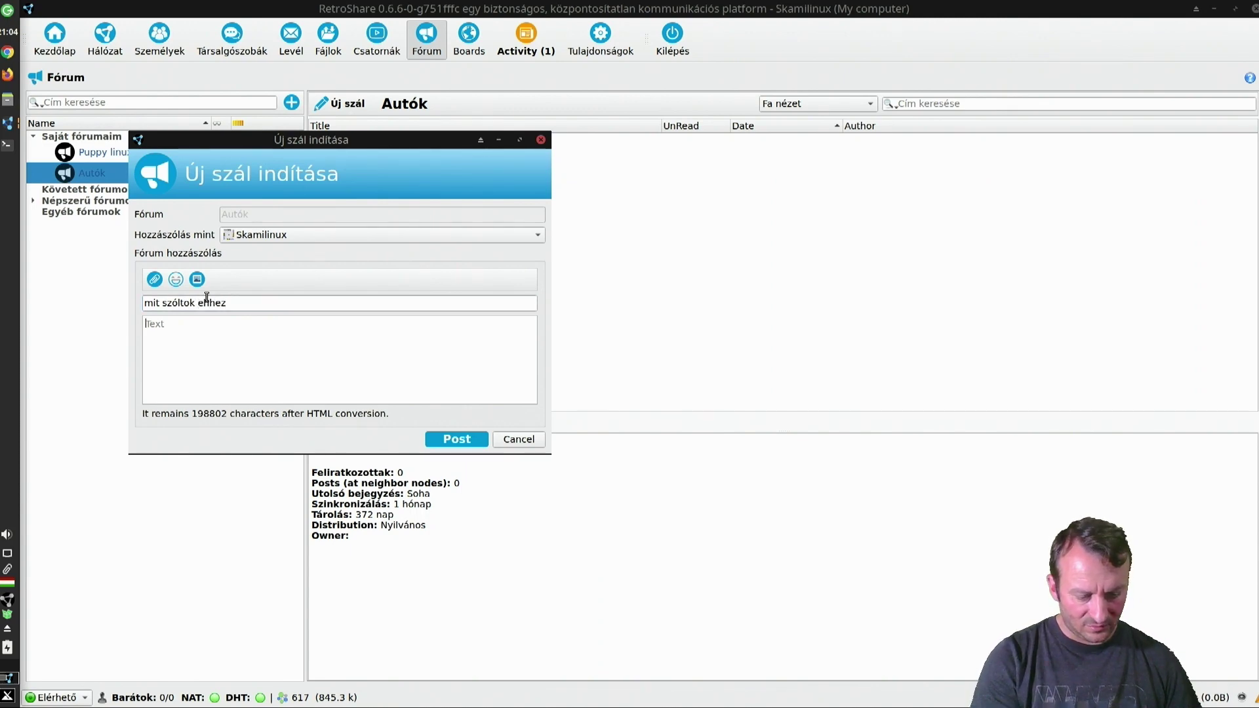
text(Milyen au)
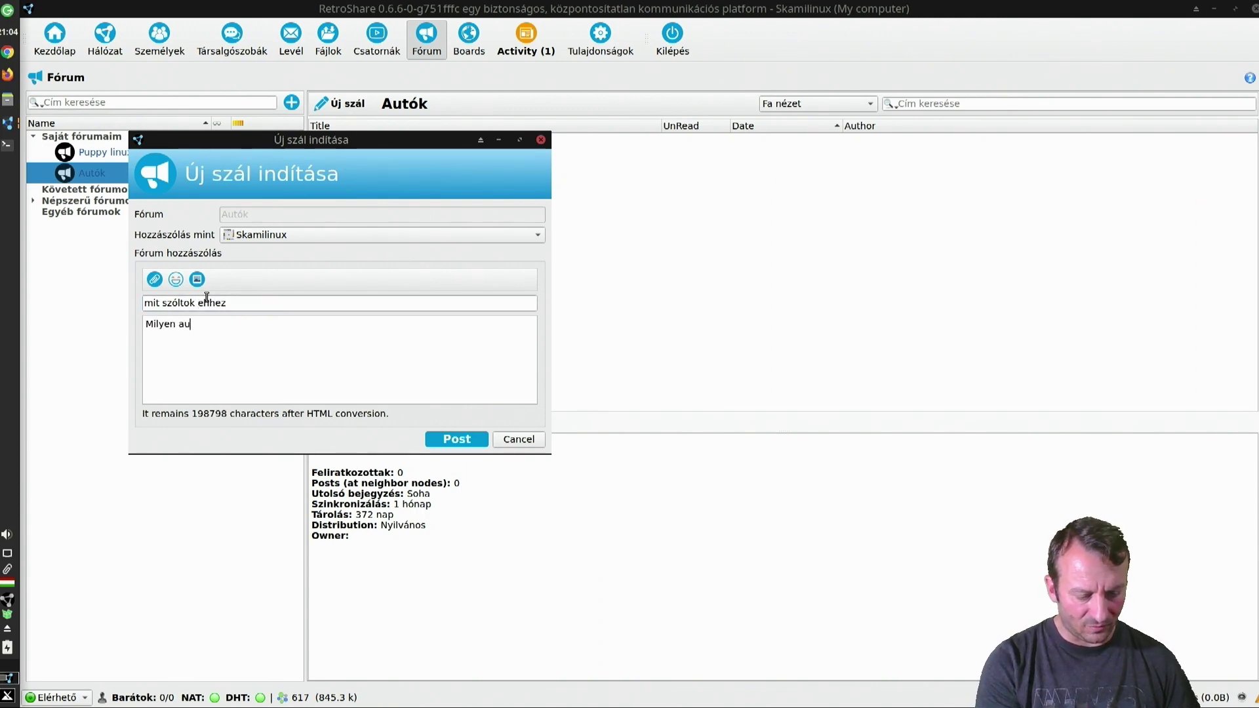
text(tóm van ?)
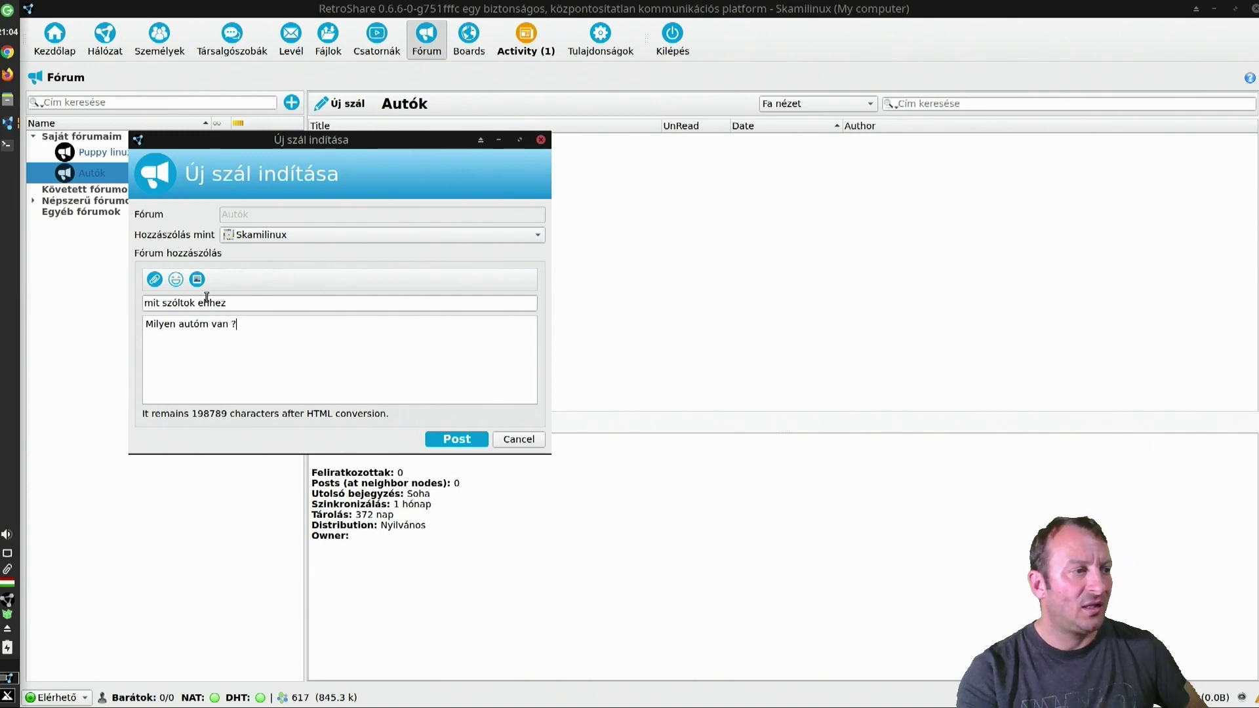
click(442, 436)
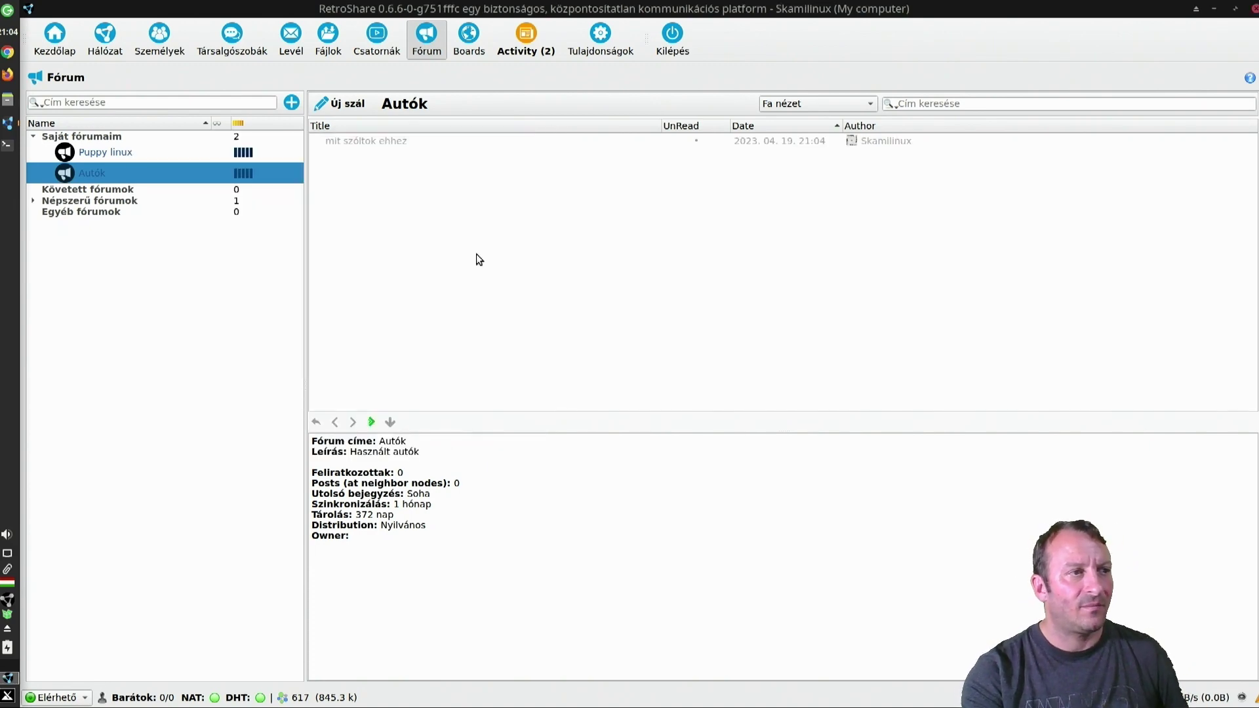
Open the "mit szóltok ehhez" thread and post the reply "nagyon szép !!!" beneath the quoted text
click(454, 142)
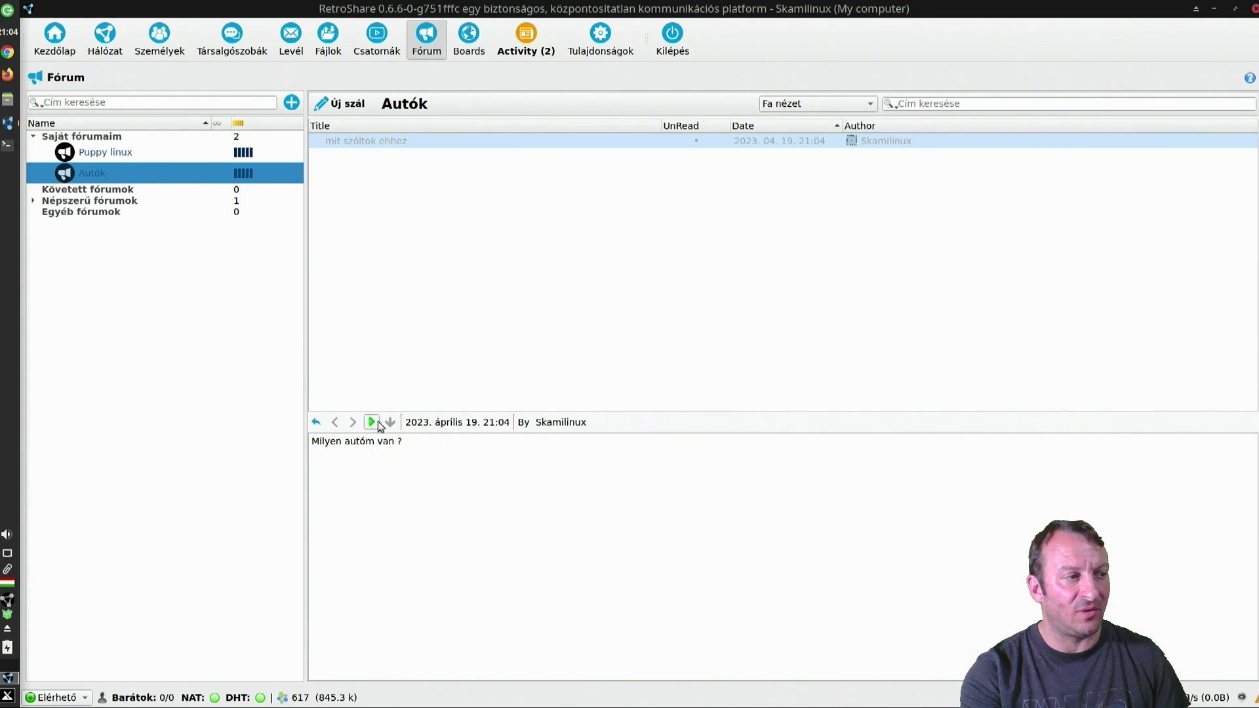
click(316, 423)
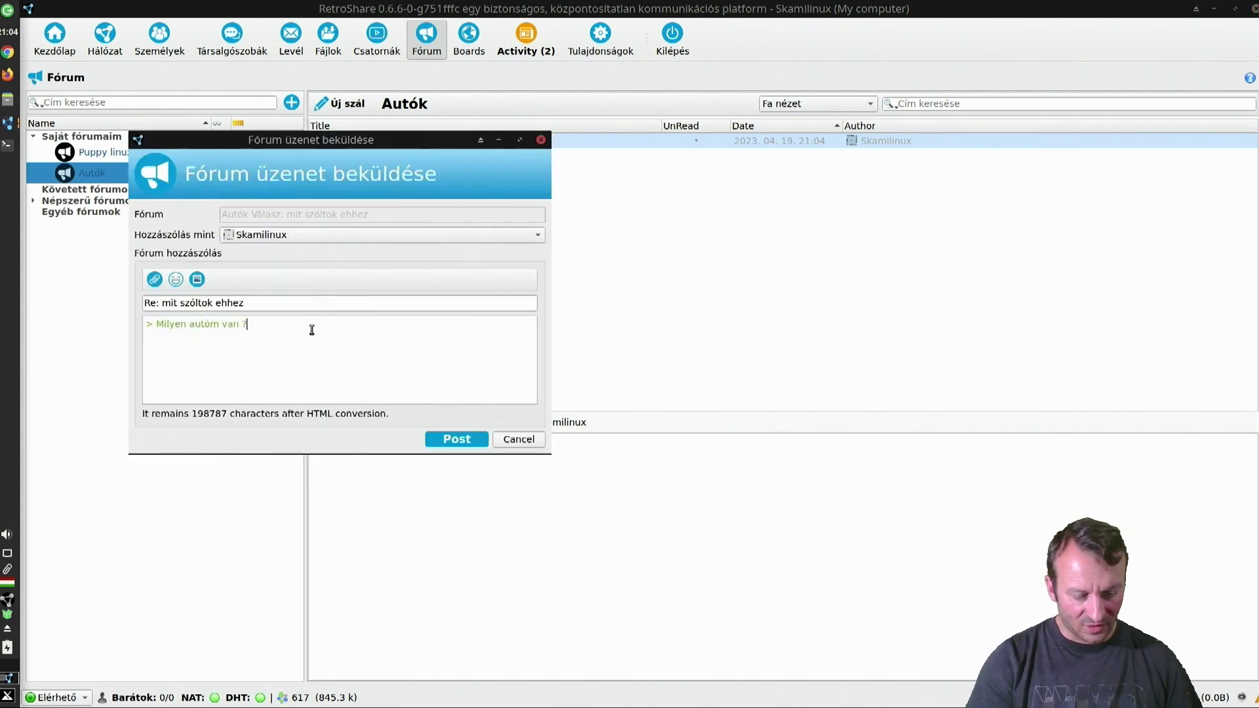
text(nagyonm)
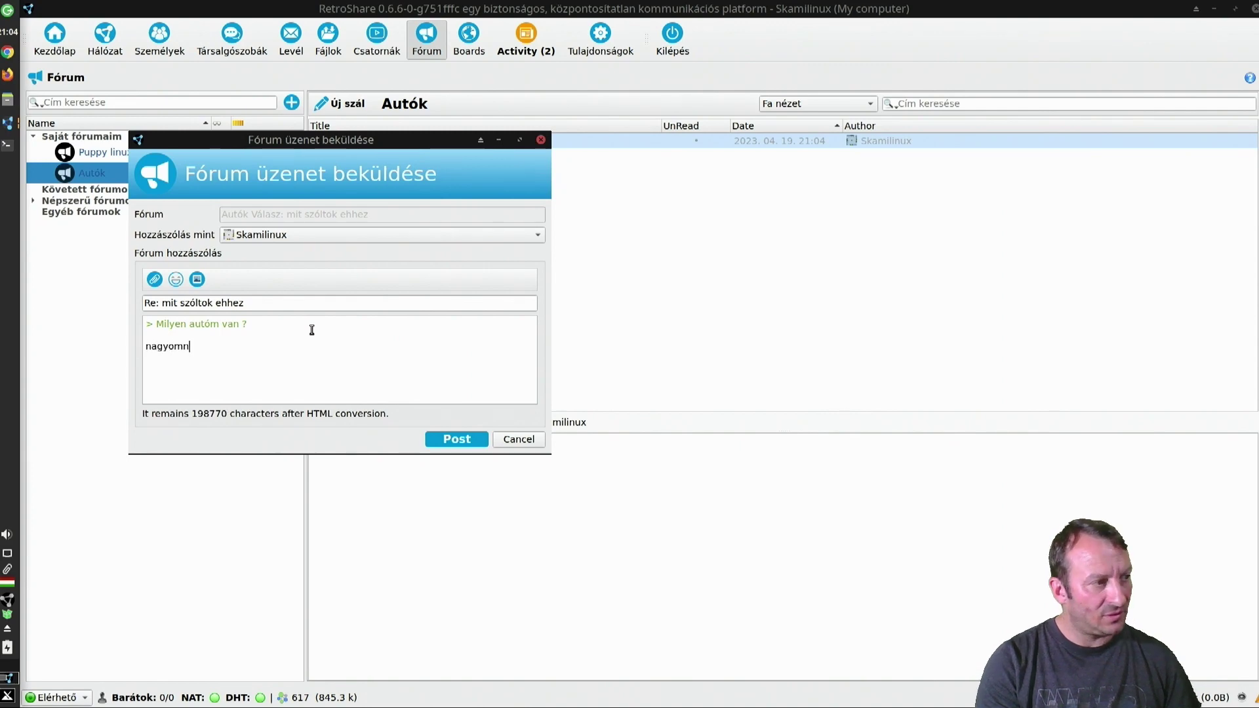
key(BackSpace)
key(BackSpace)
text(n)
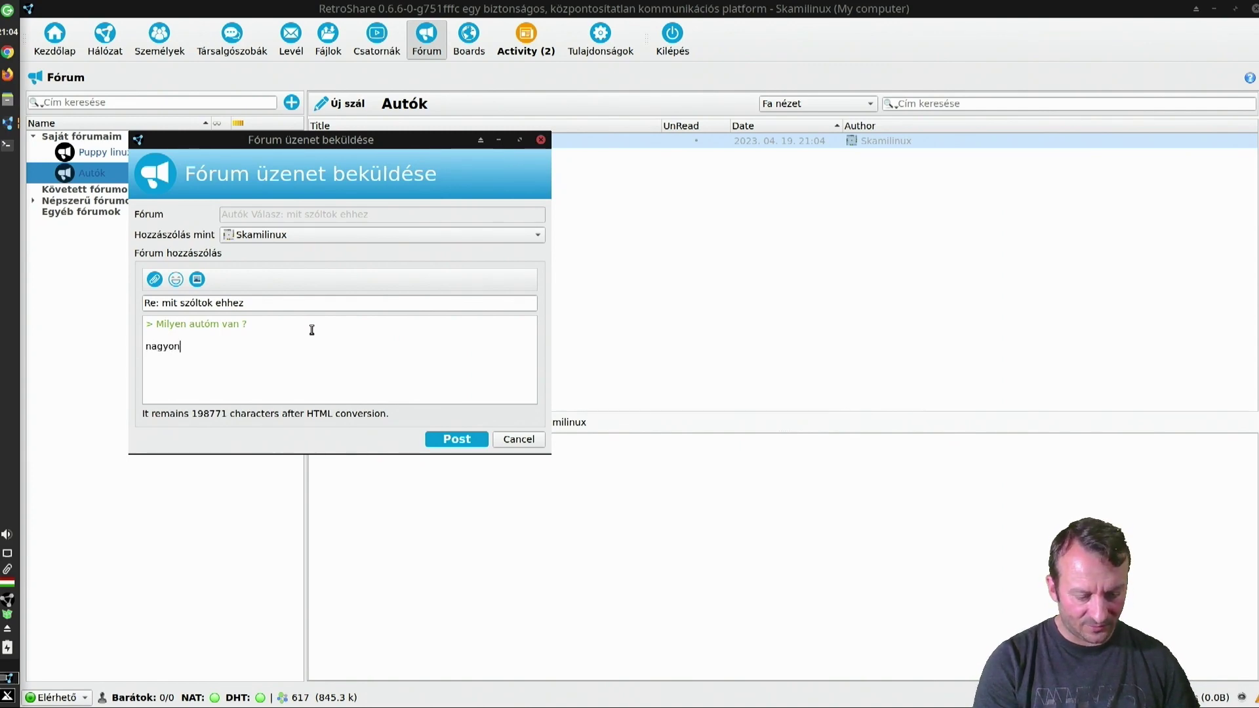
text( szép !!!)
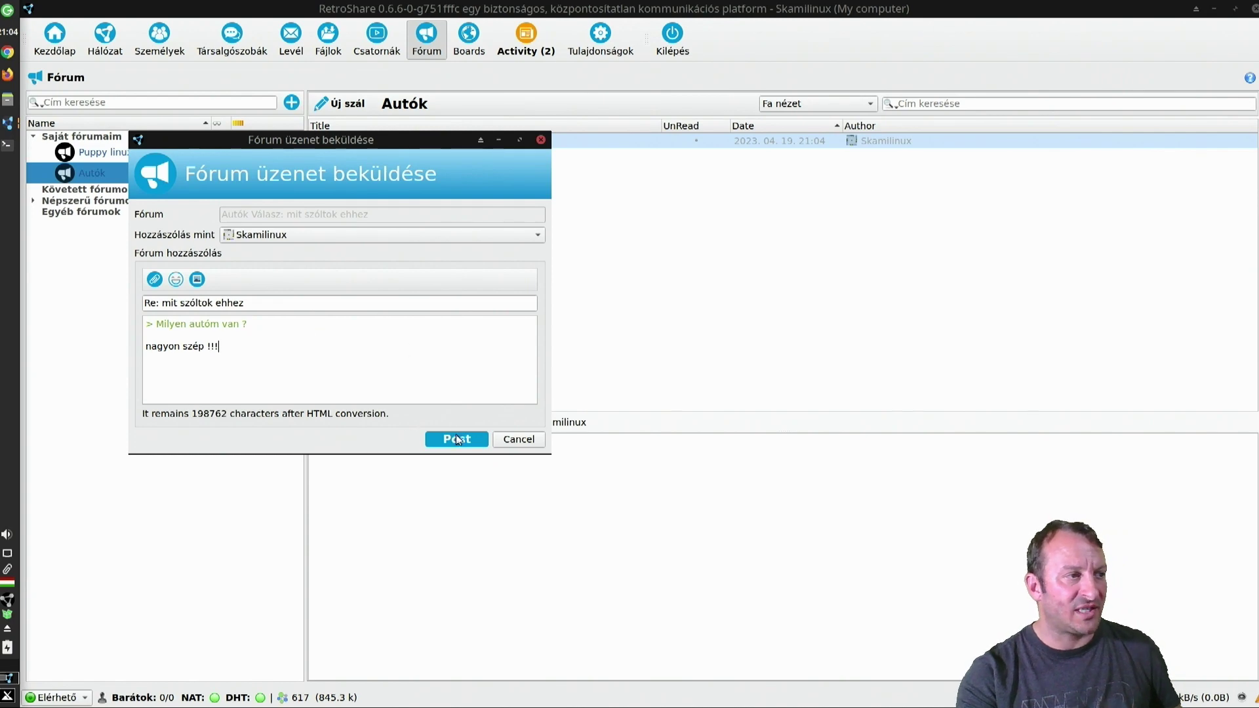
click(457, 438)
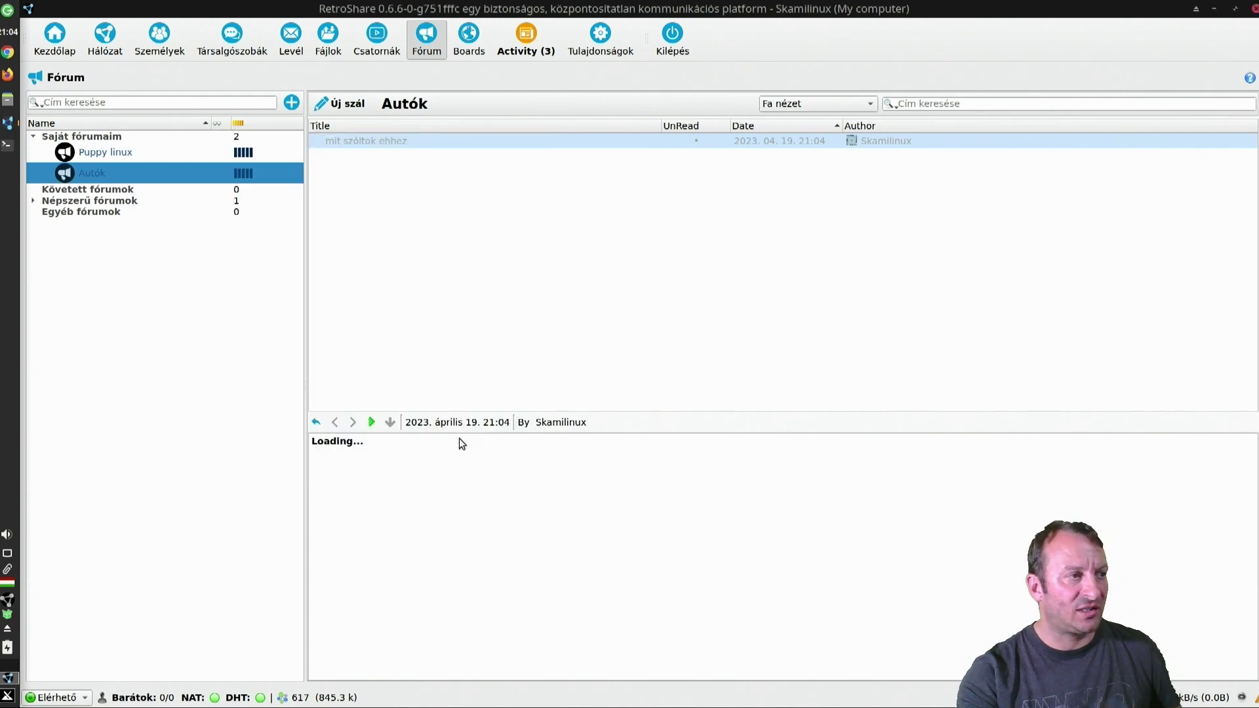
Expand the "mit szóltok ehhez" thread, read its reply, and review the actions available for the original post
click(319, 140)
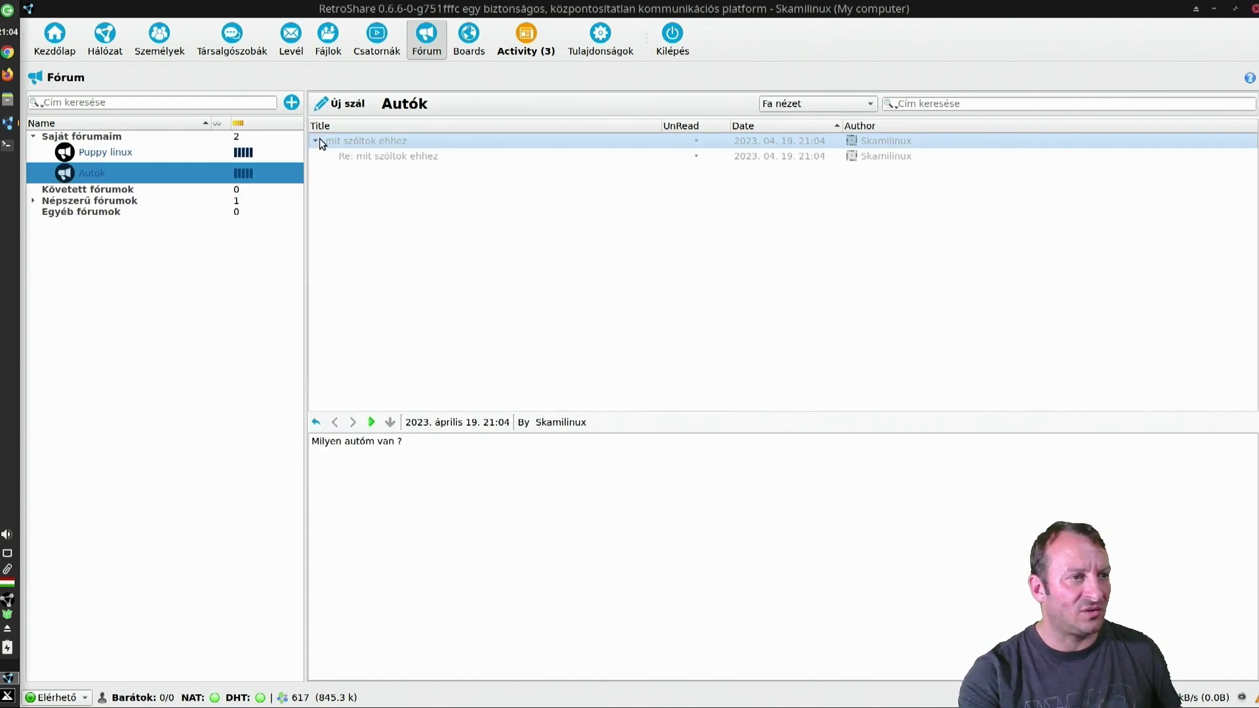
click(407, 156)
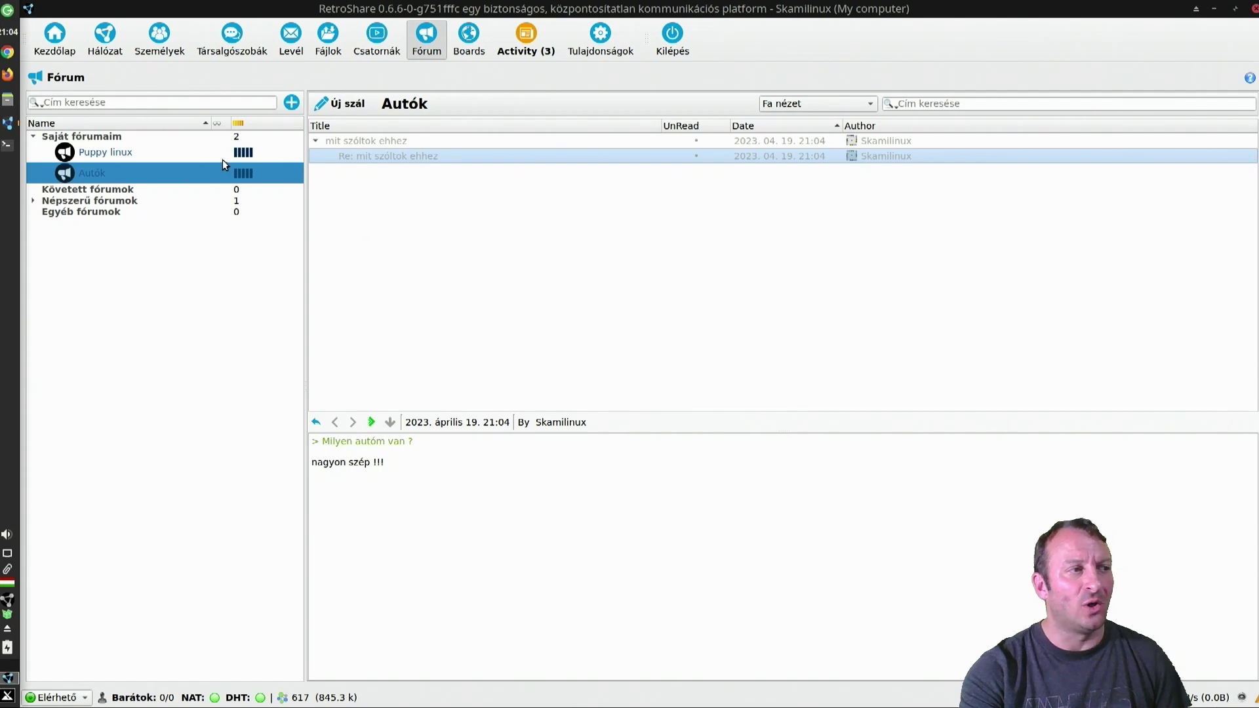
right_click(362, 144)
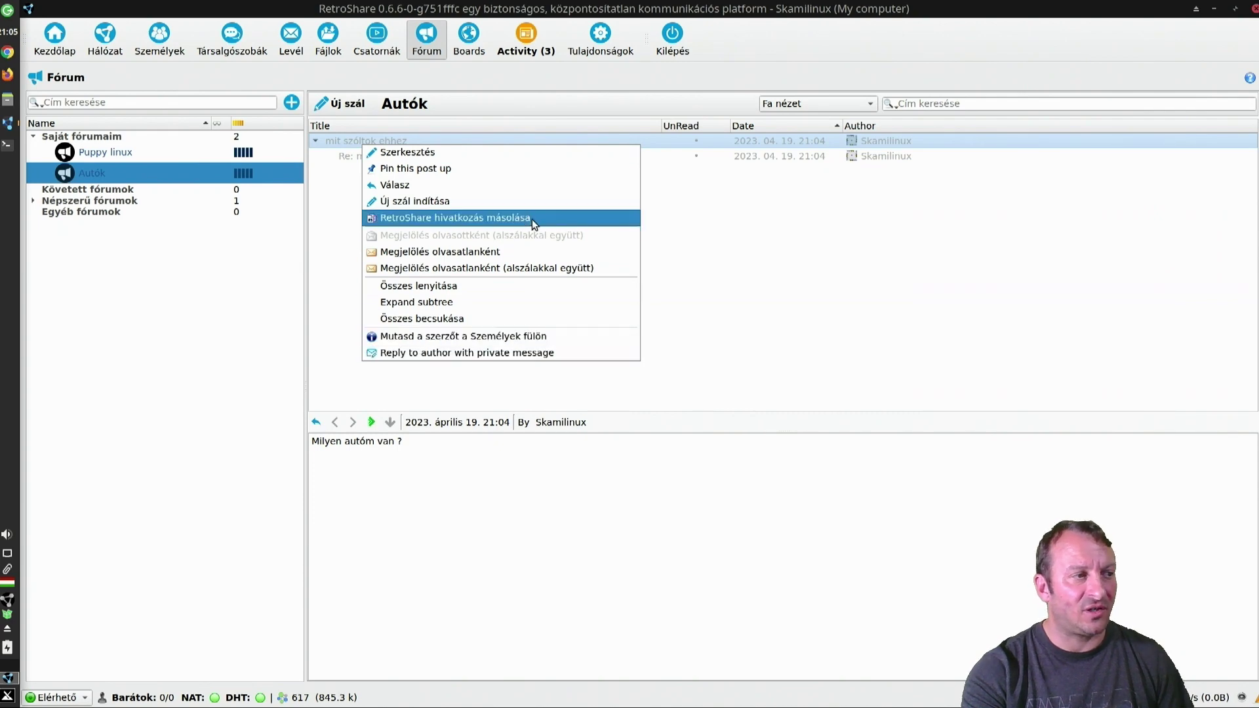
click(432, 217)
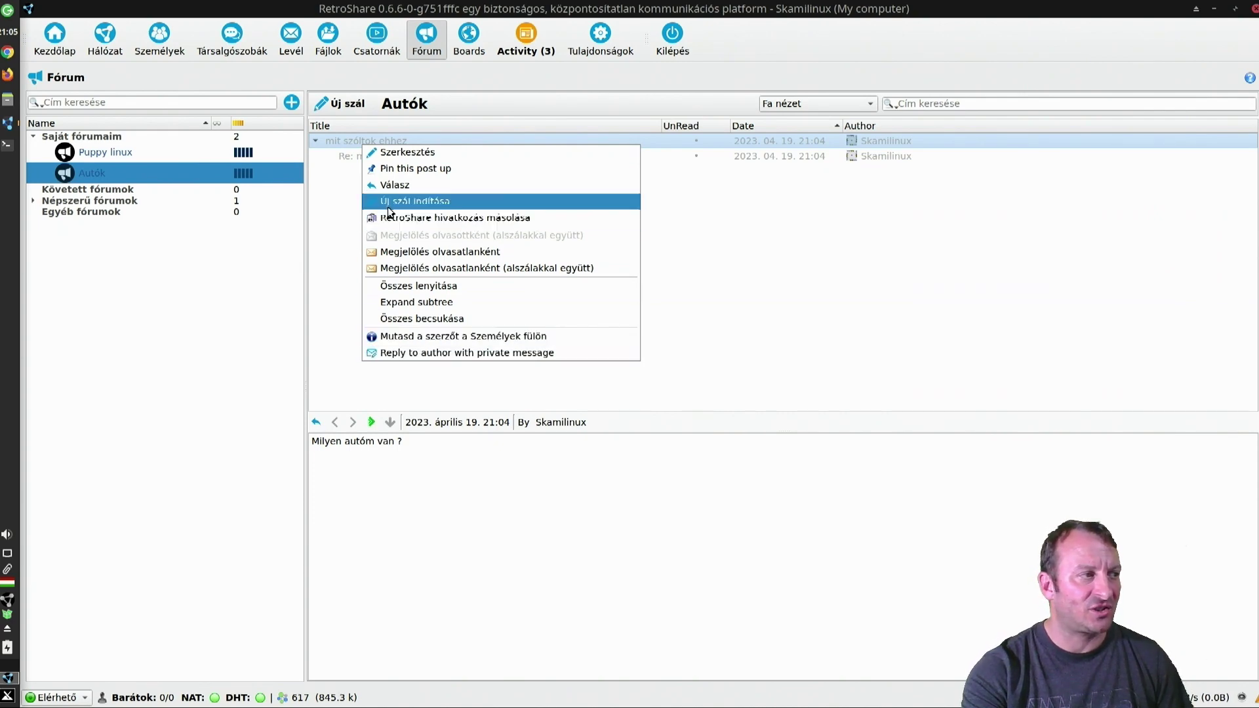
Review the Autók forum's options, including the synchronization period and post storage choices, without changing anything
right_click(91, 174)
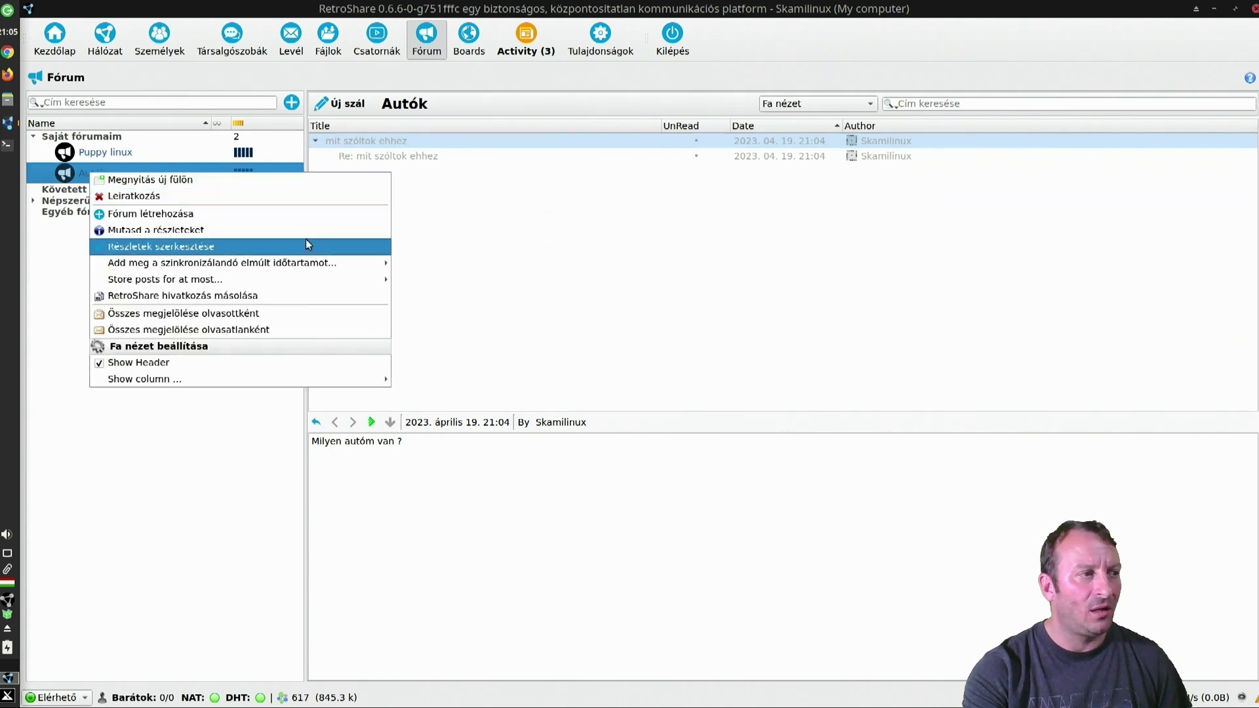
mouse_move(346, 264)
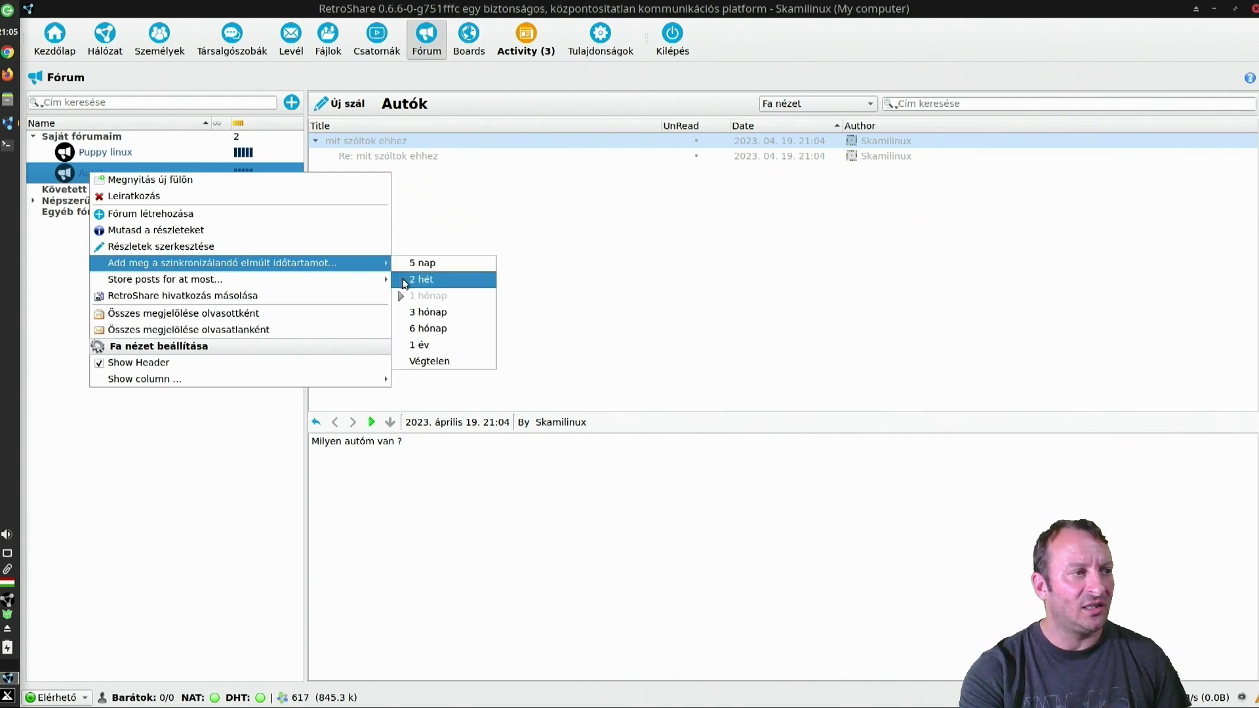
mouse_move(374, 284)
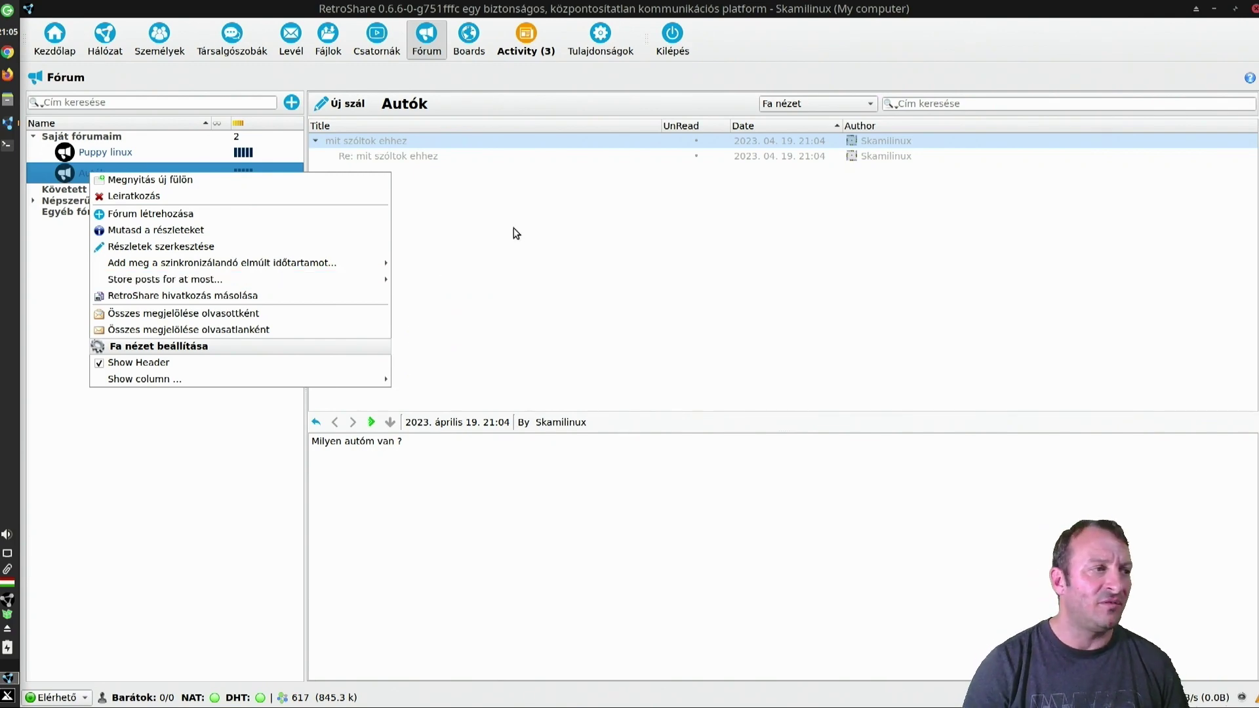
click(506, 264)
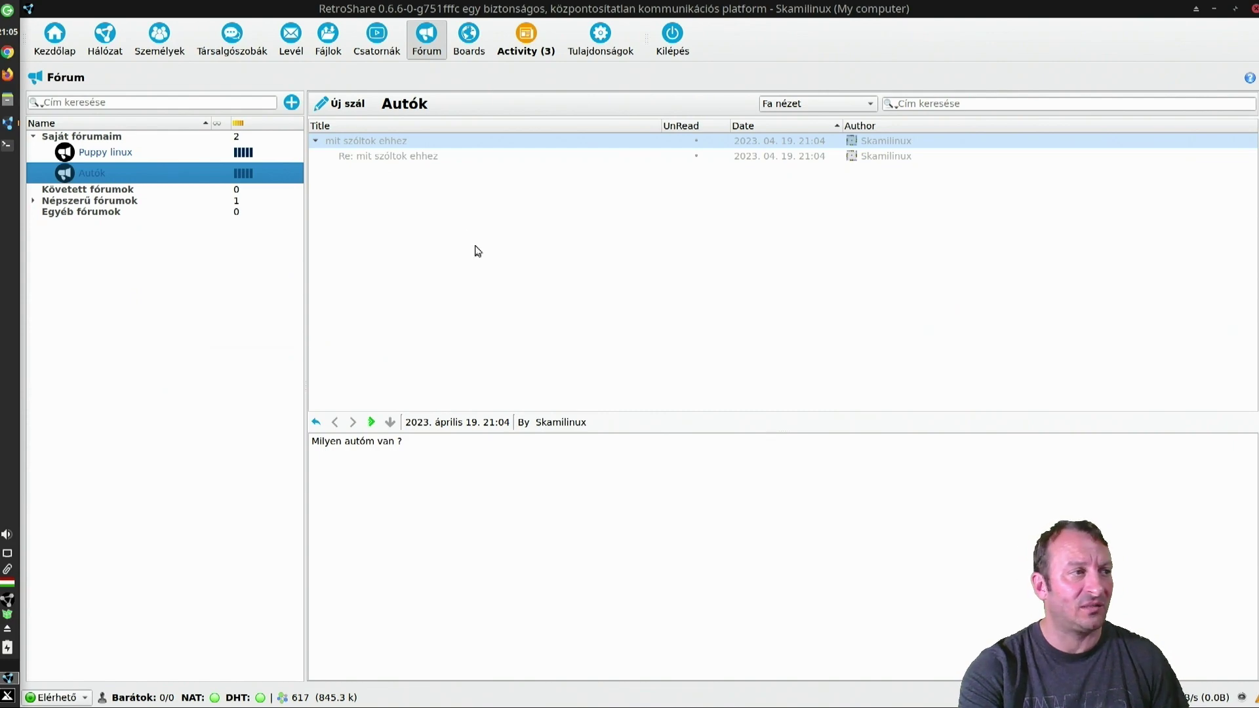
Start a new public board named "Autók" and choose the existing personal identity as its owner
click(462, 46)
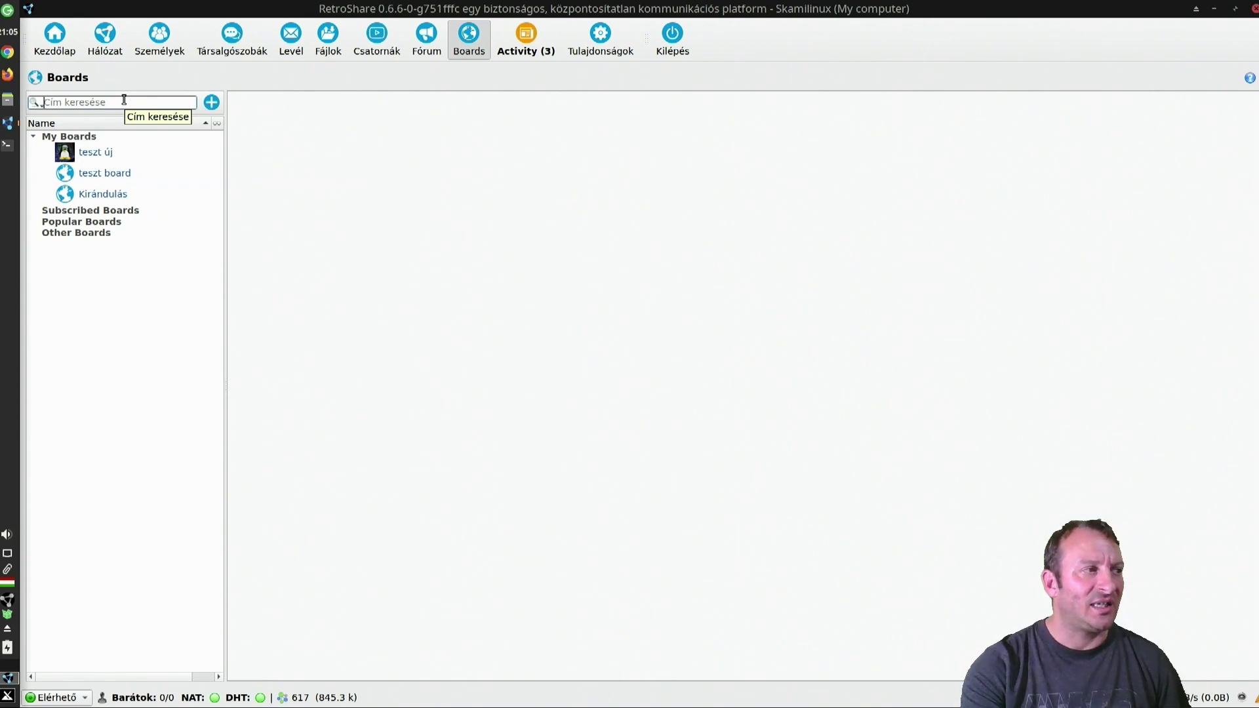
click(212, 101)
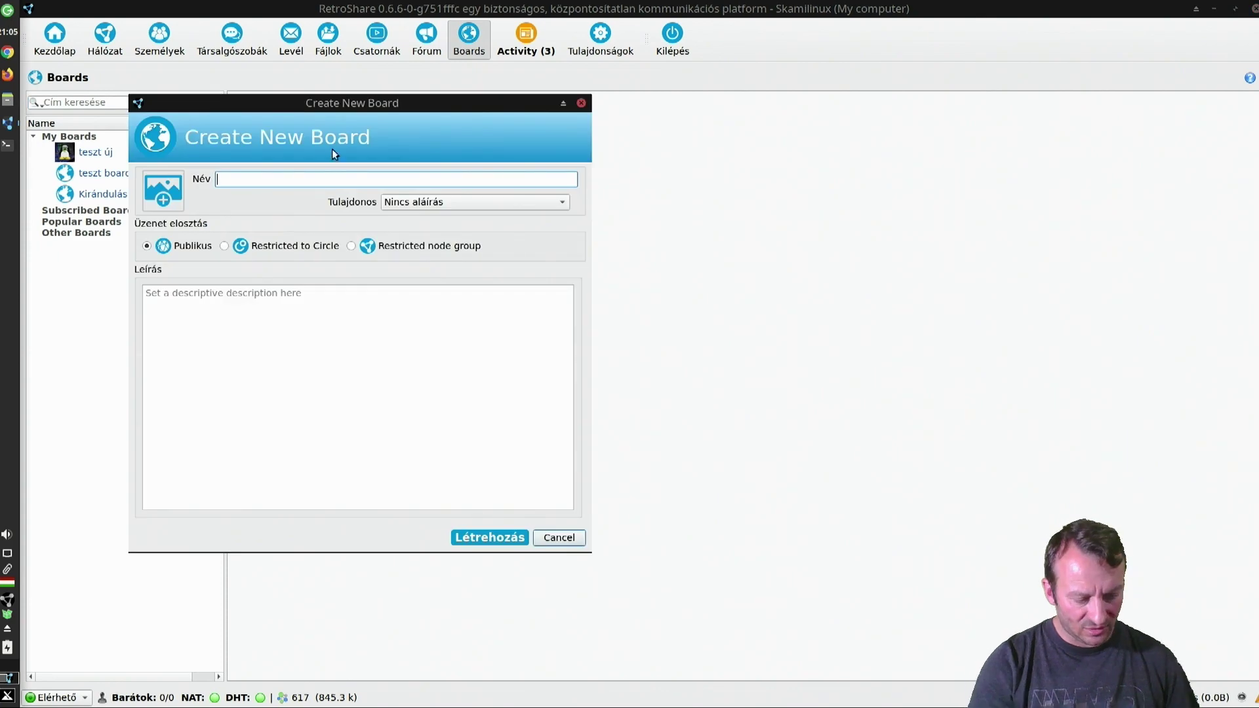
text(K)
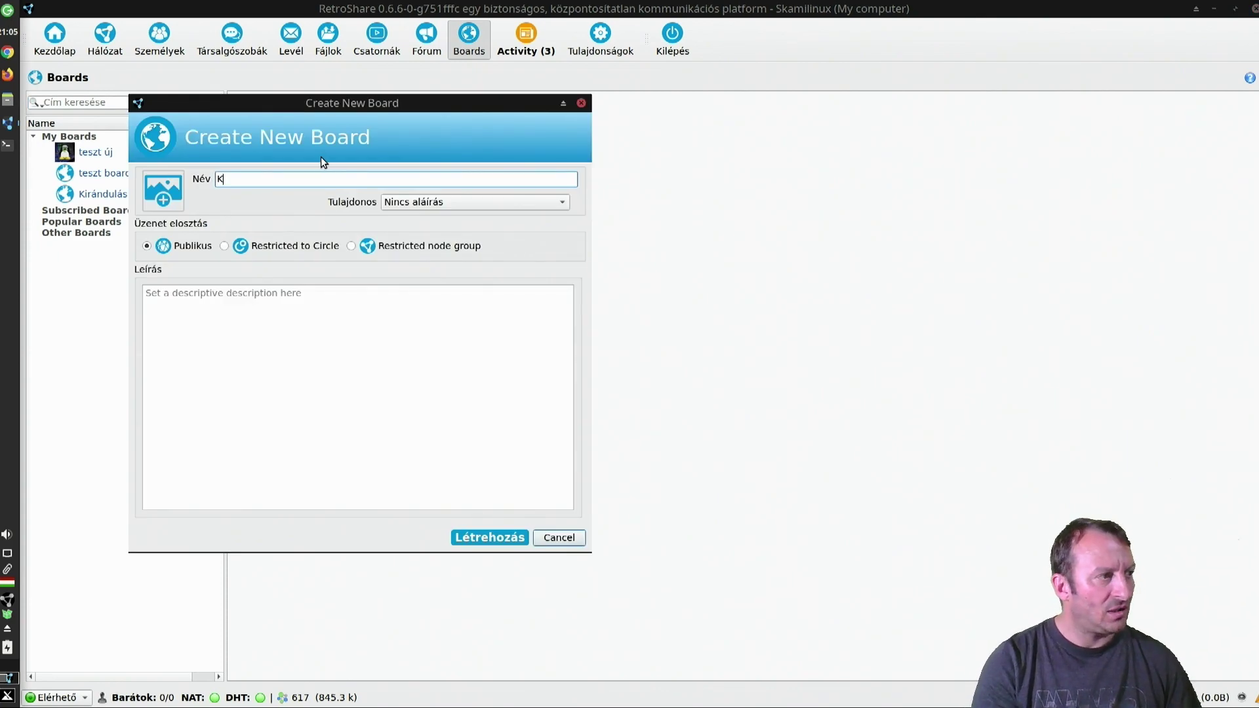
key(BackSpace)
text(A)
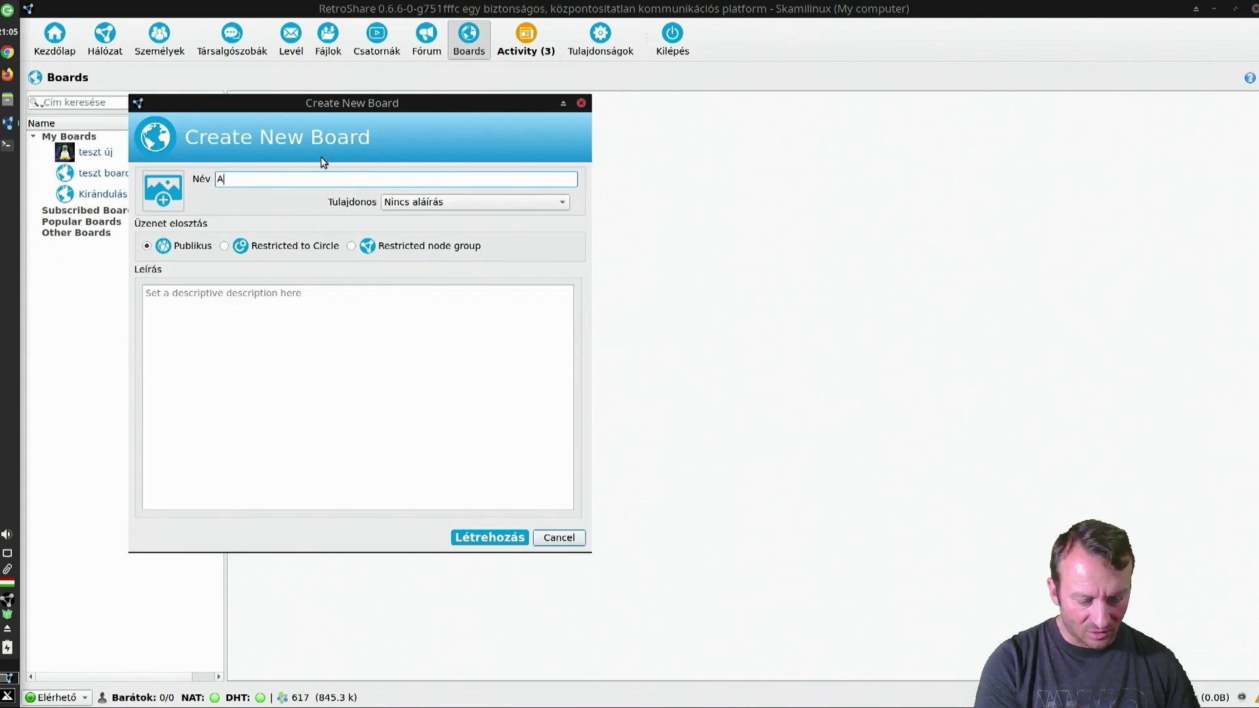
text(utók)
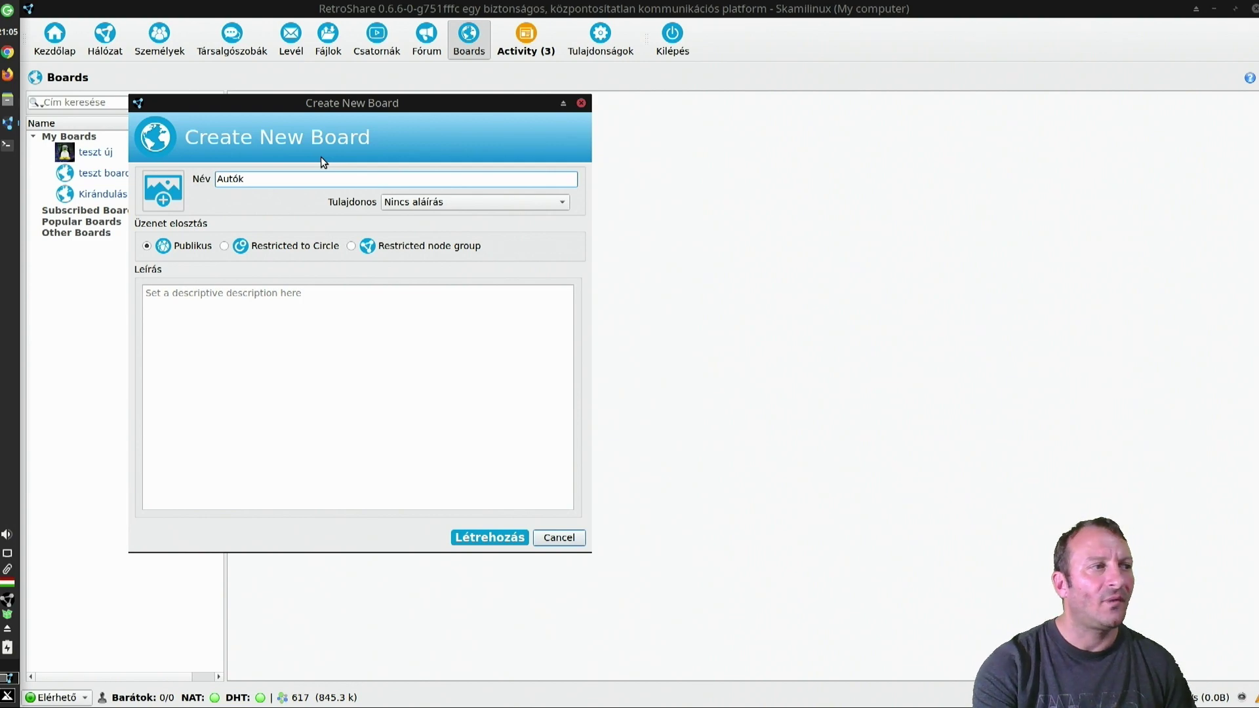
click(477, 200)
click(466, 221)
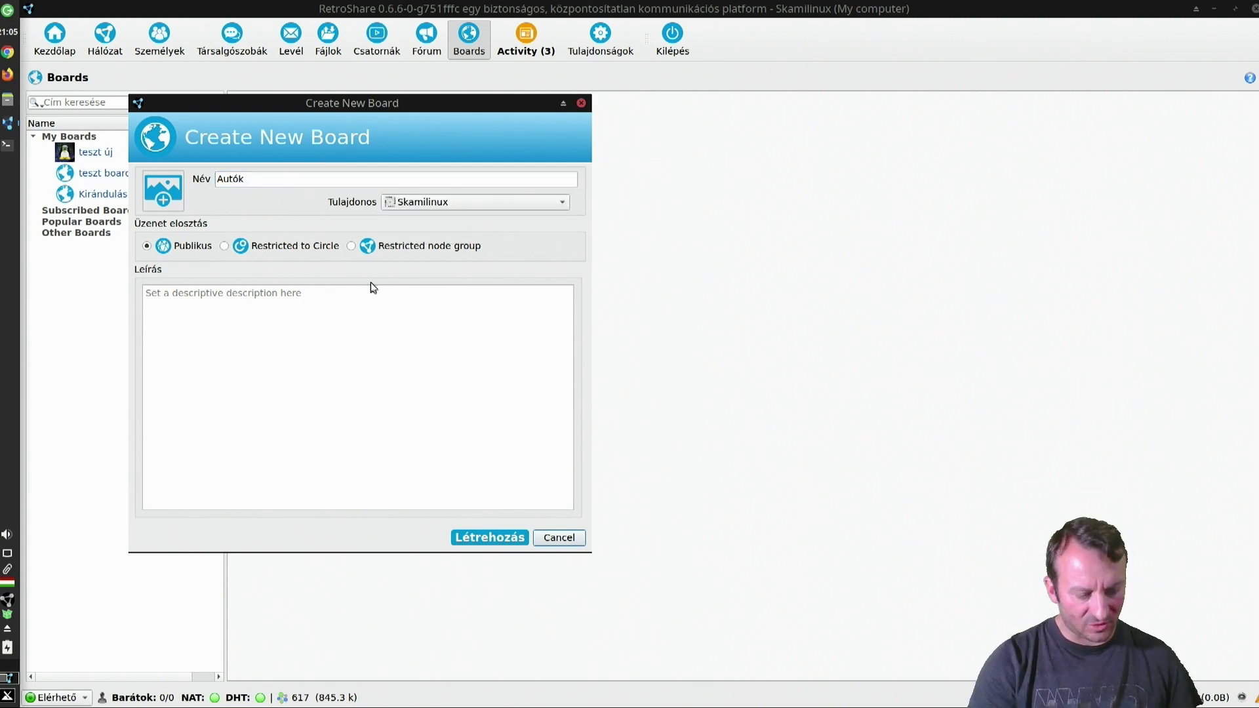
Enter the board description "Ide jöhetnek az autók" and create the board
click(338, 330)
text(Ide)
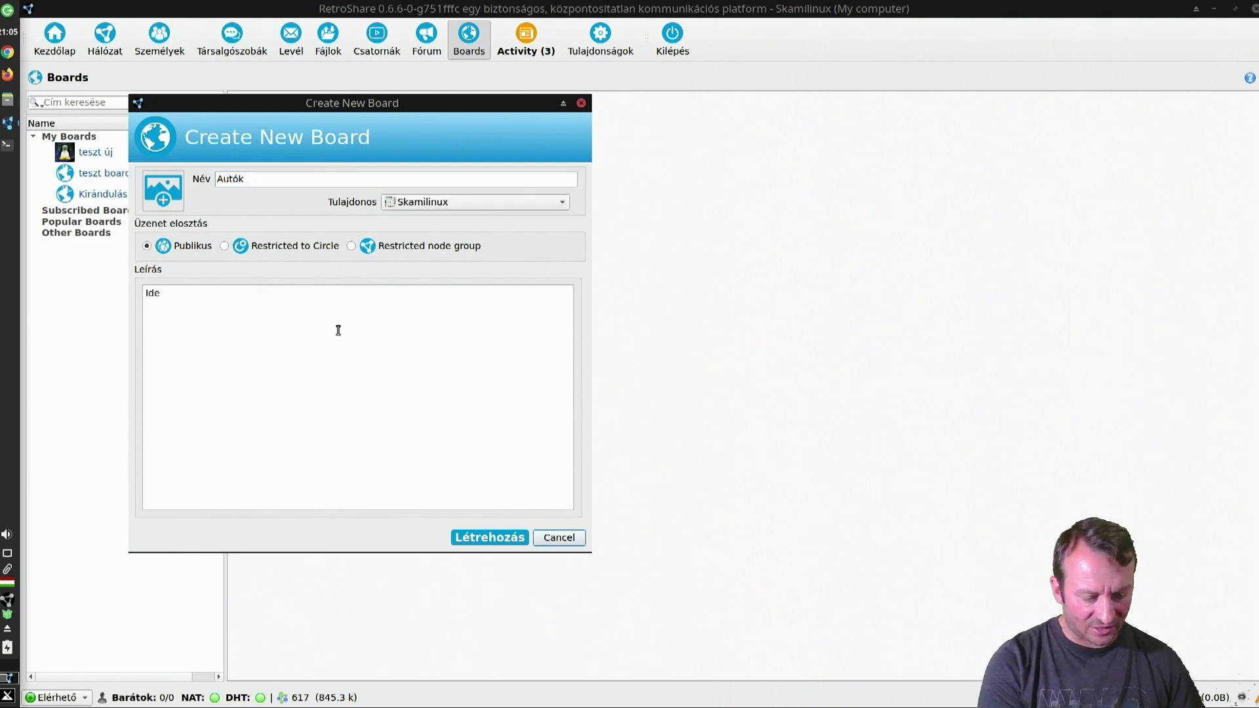
text( jöhetnek)
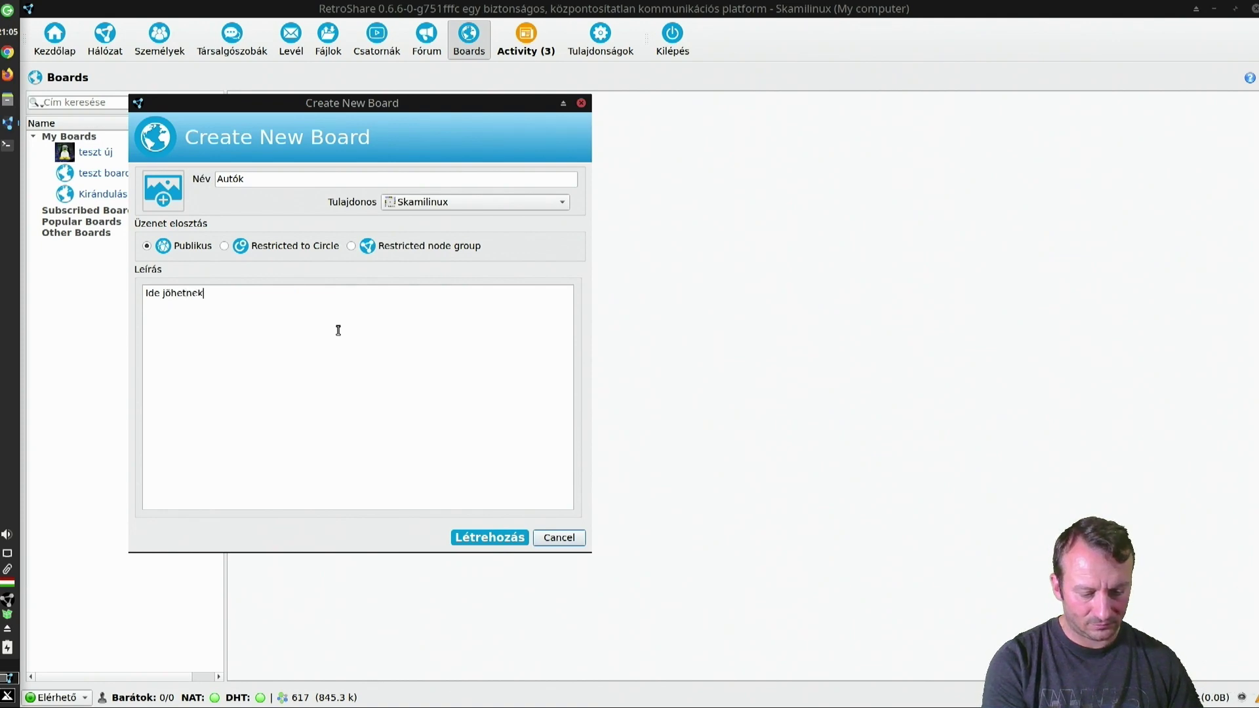
text( az au)
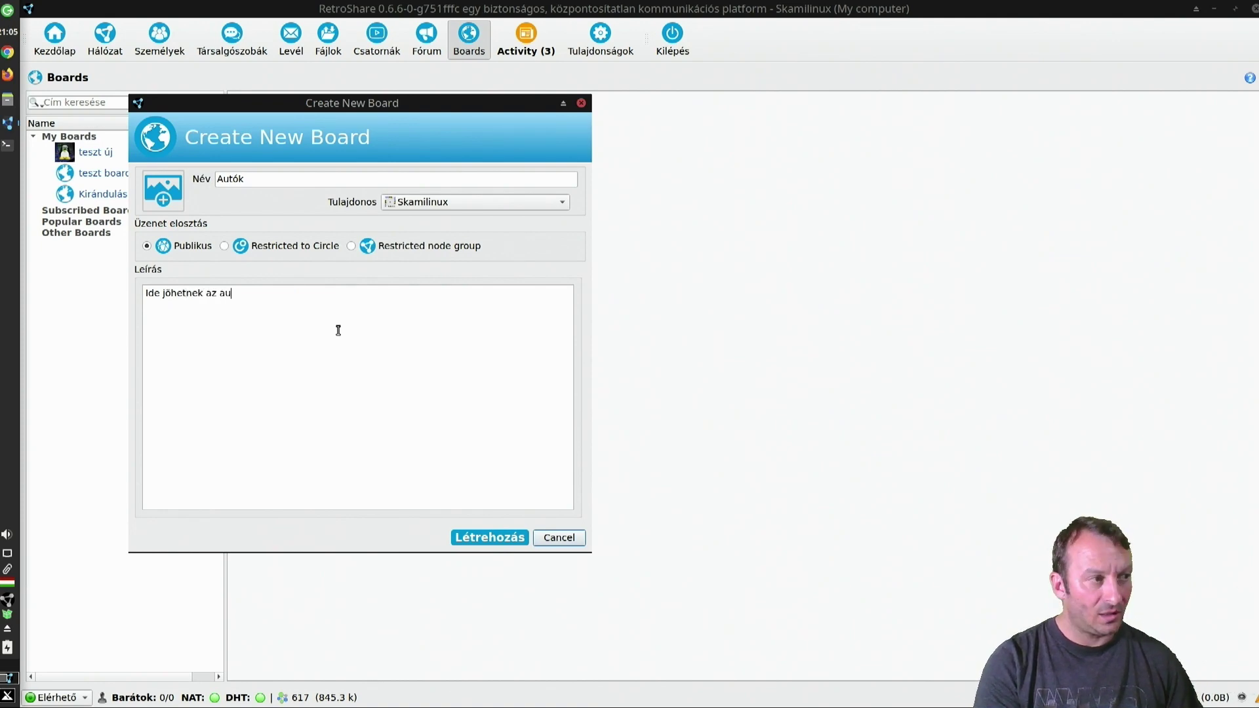
text(tók)
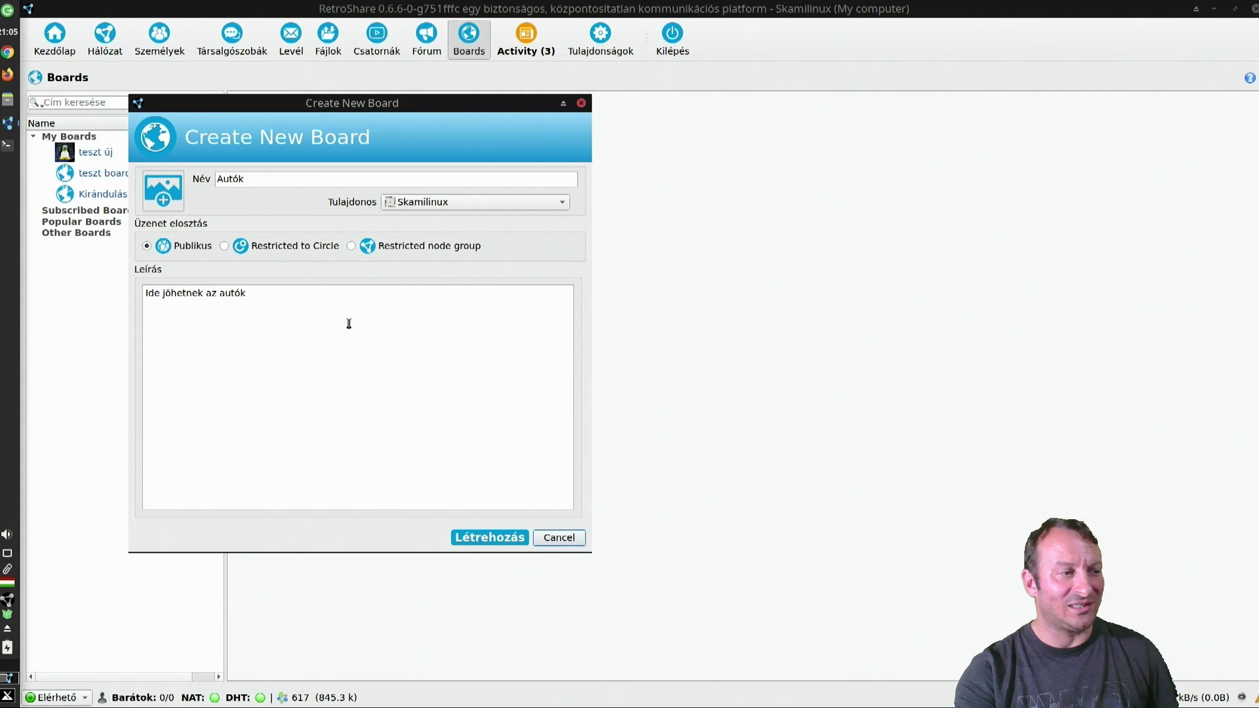
click(488, 537)
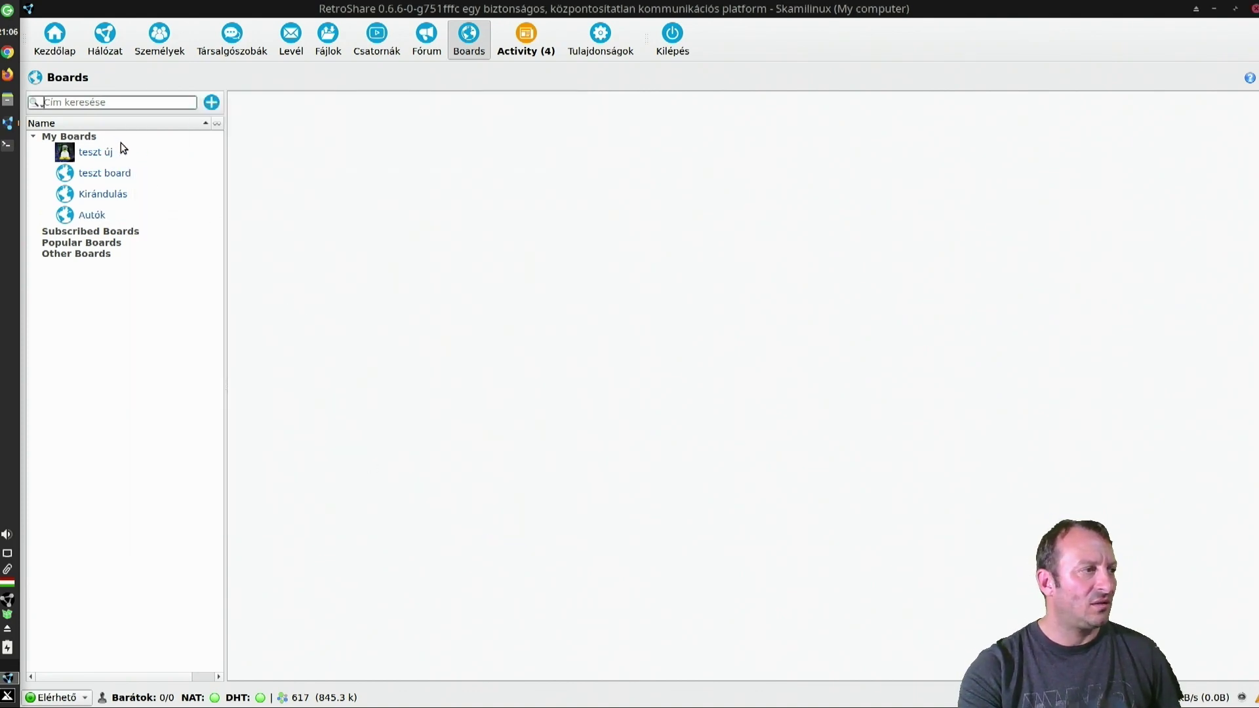
Open the posts of the Autók board and check its sorting options and identity choices, keeping the current ones
click(97, 216)
click(307, 108)
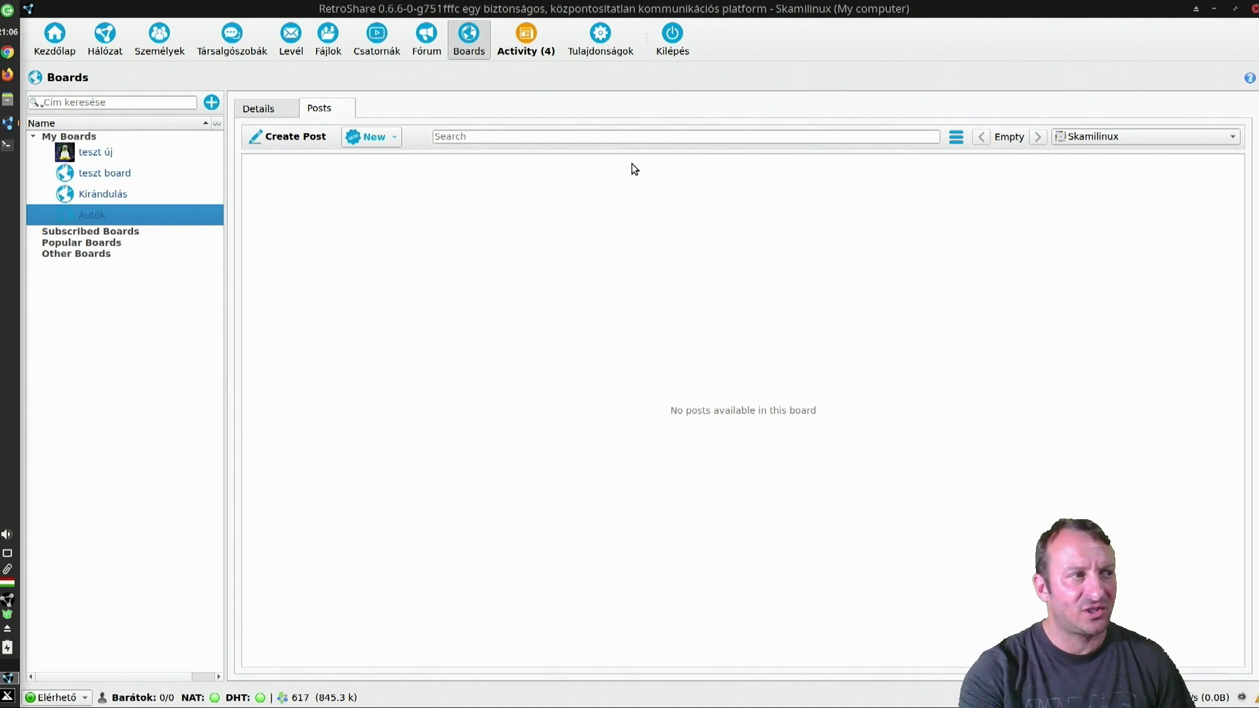
click(398, 136)
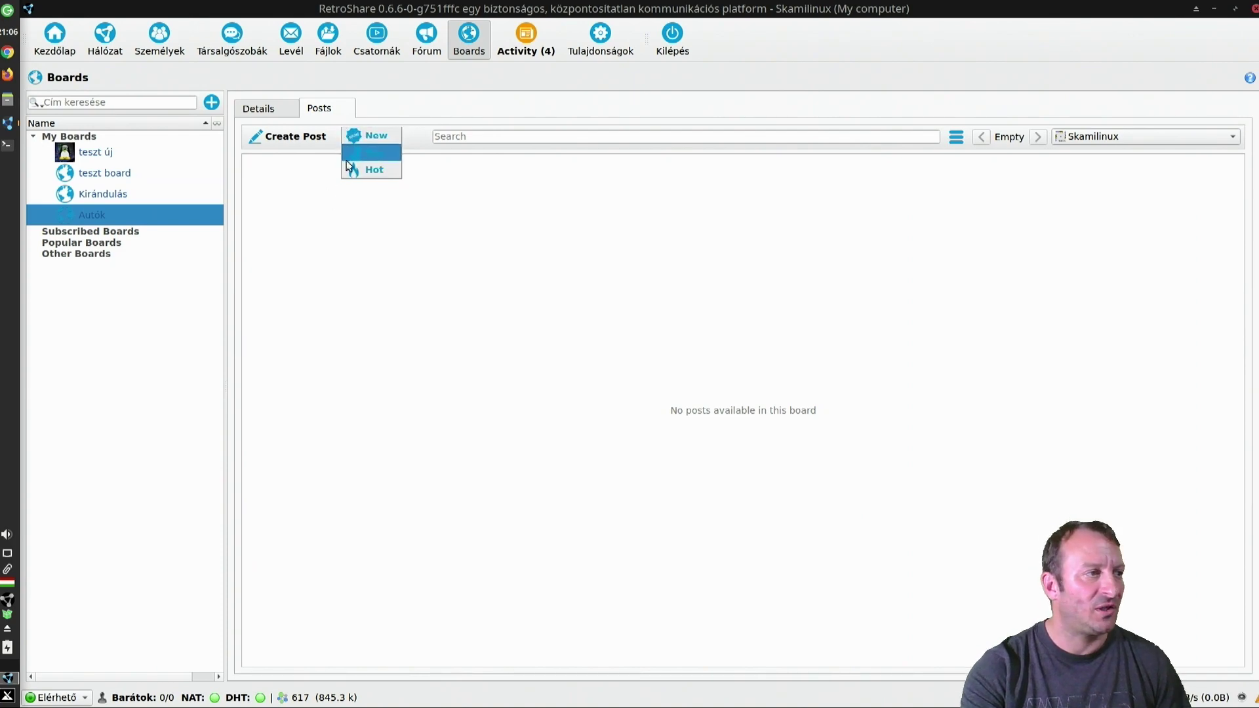
click(318, 189)
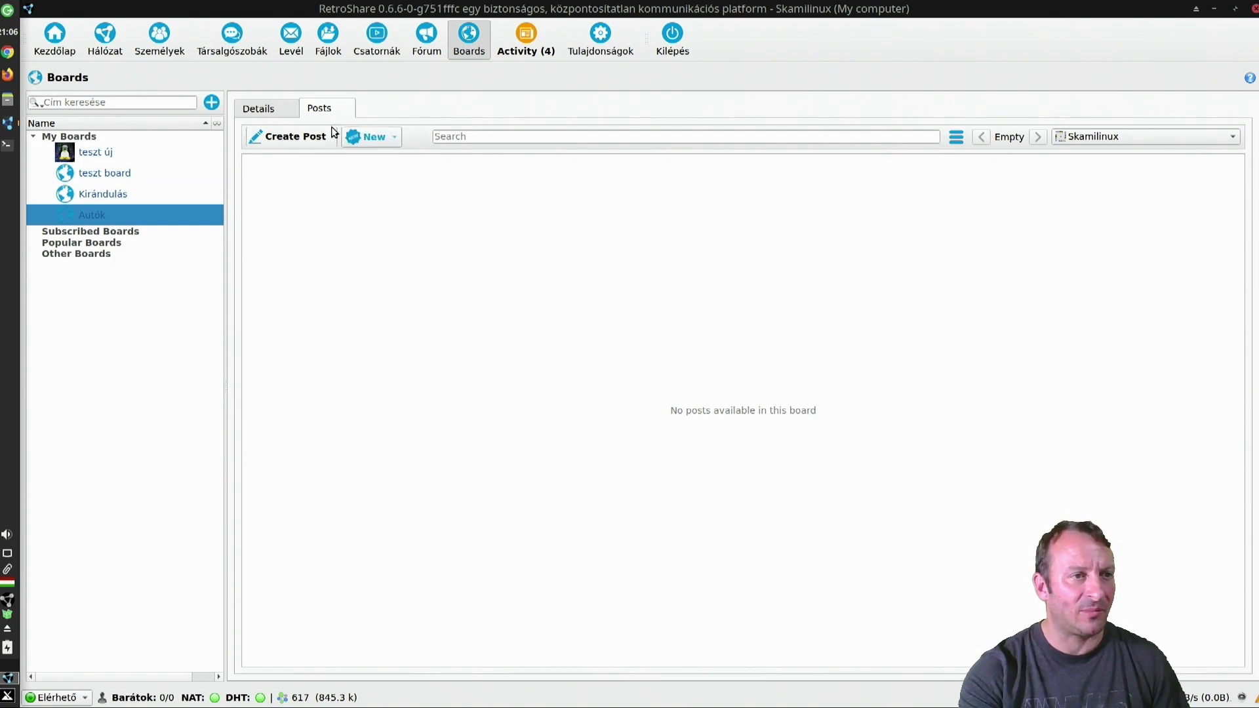
click(1107, 136)
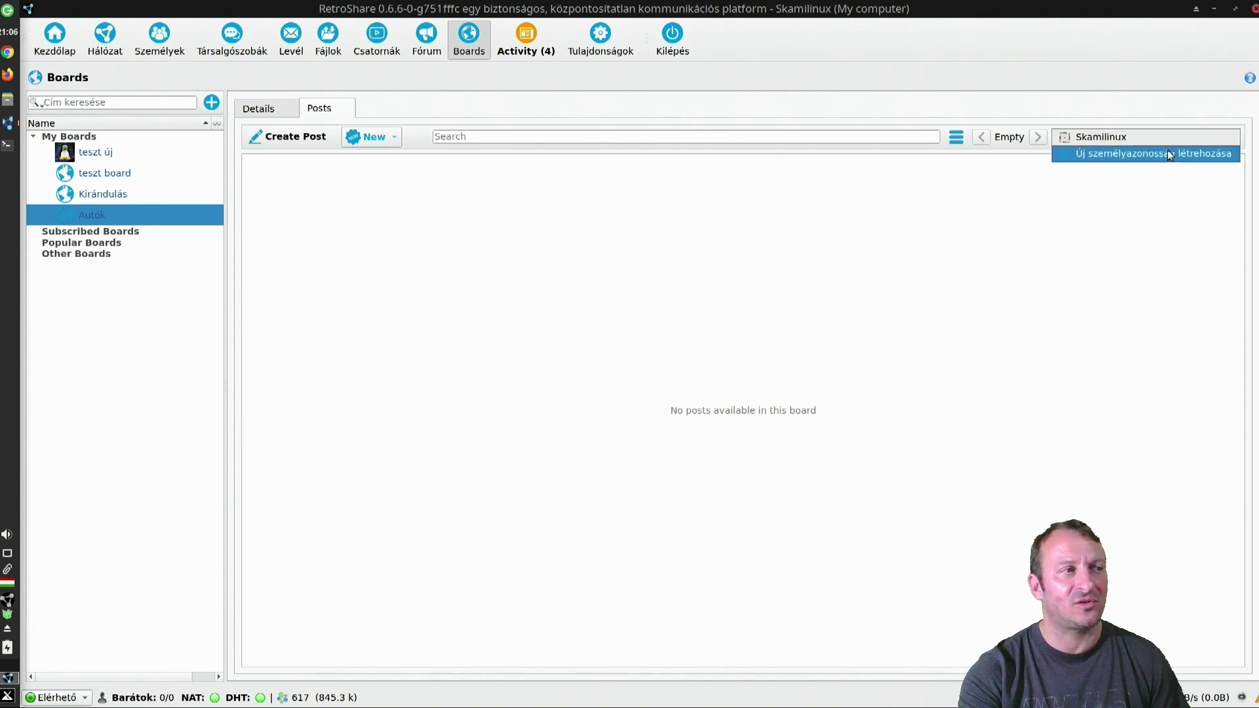
click(1141, 137)
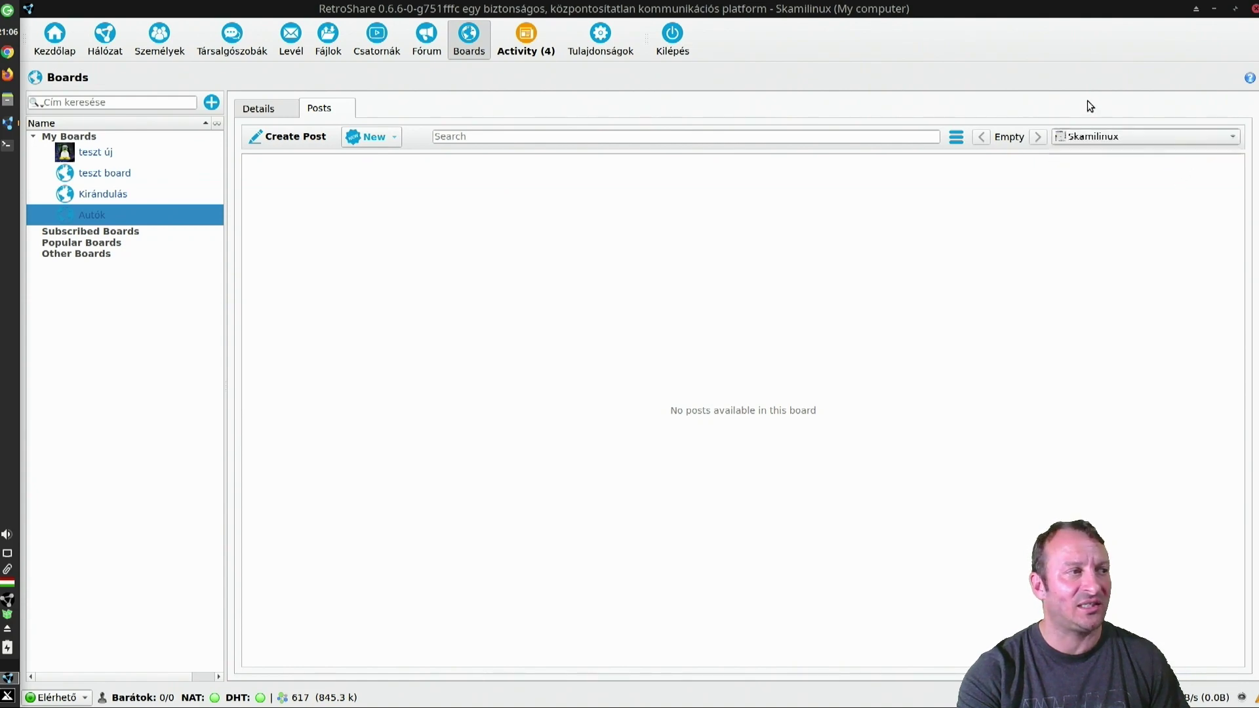
Start a new post in the Autók board with the title "Használt Lada"
click(286, 137)
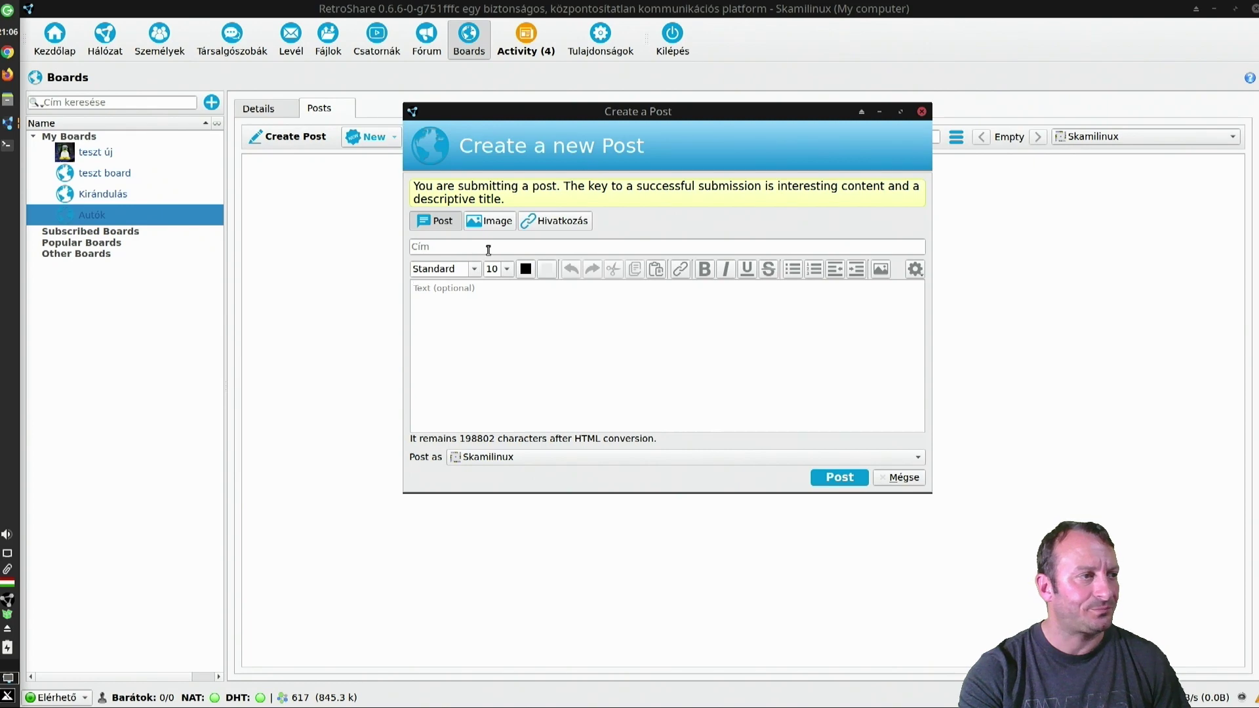
click(491, 247)
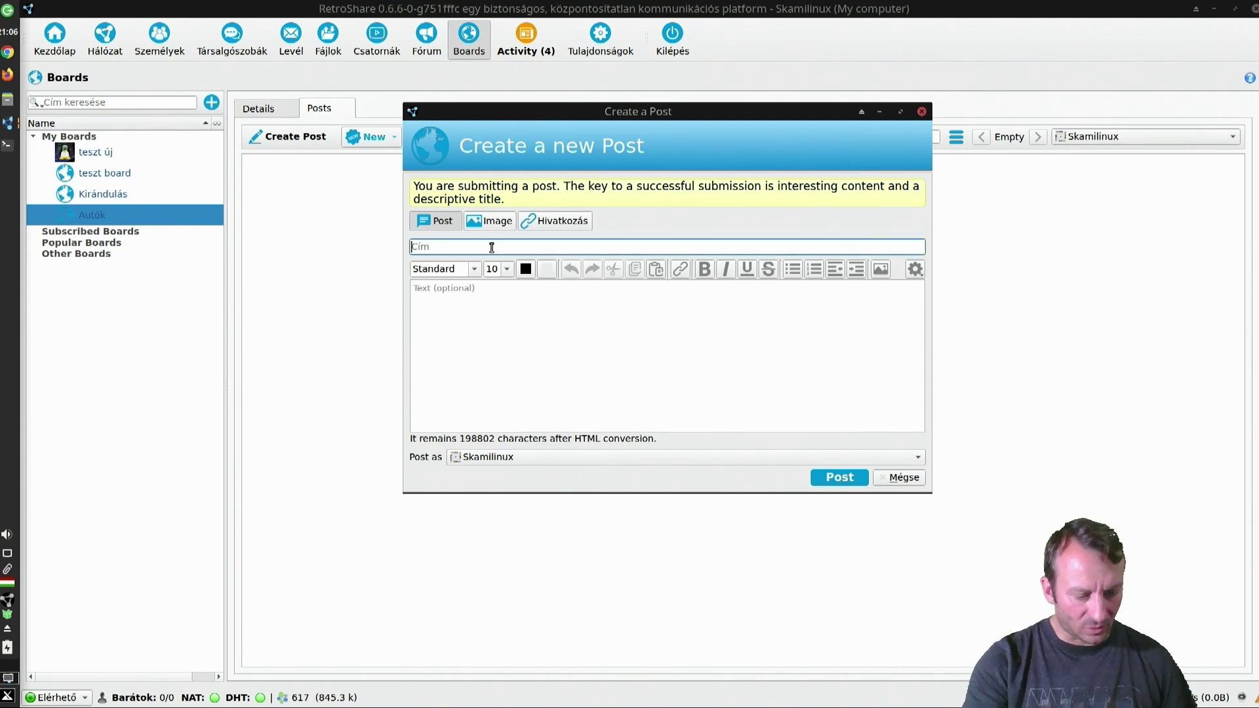
text(HA)
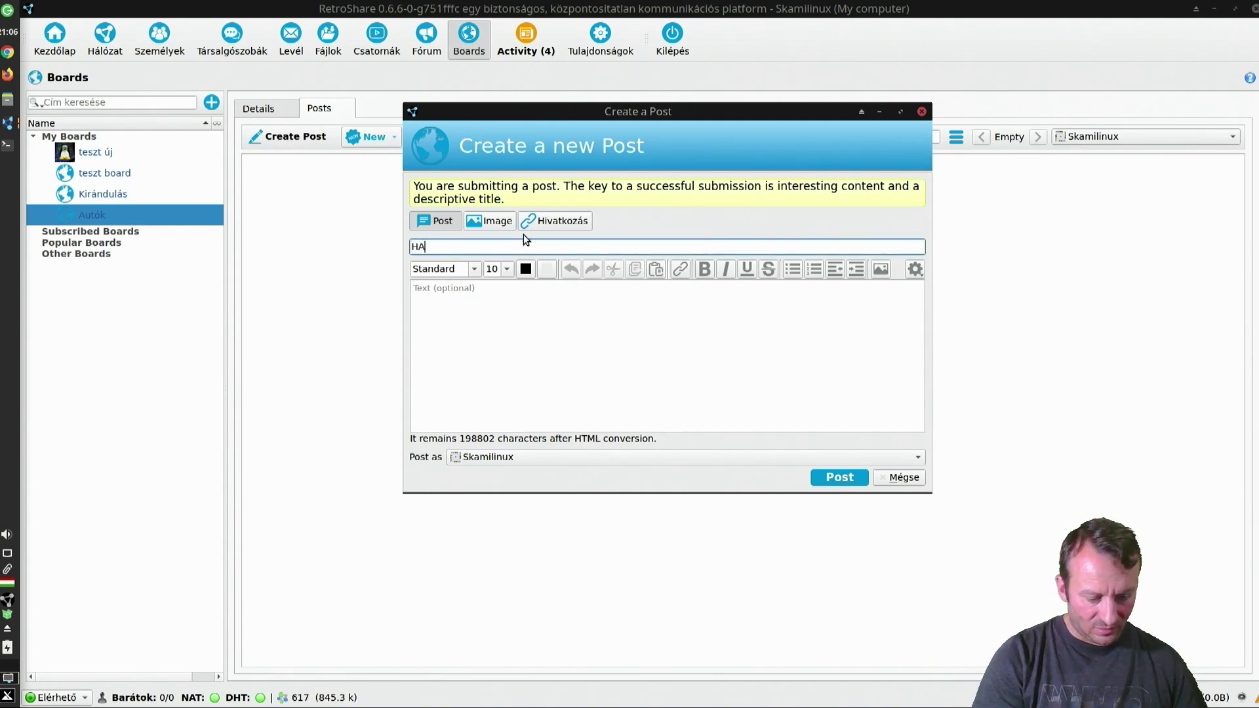
text(sznált)
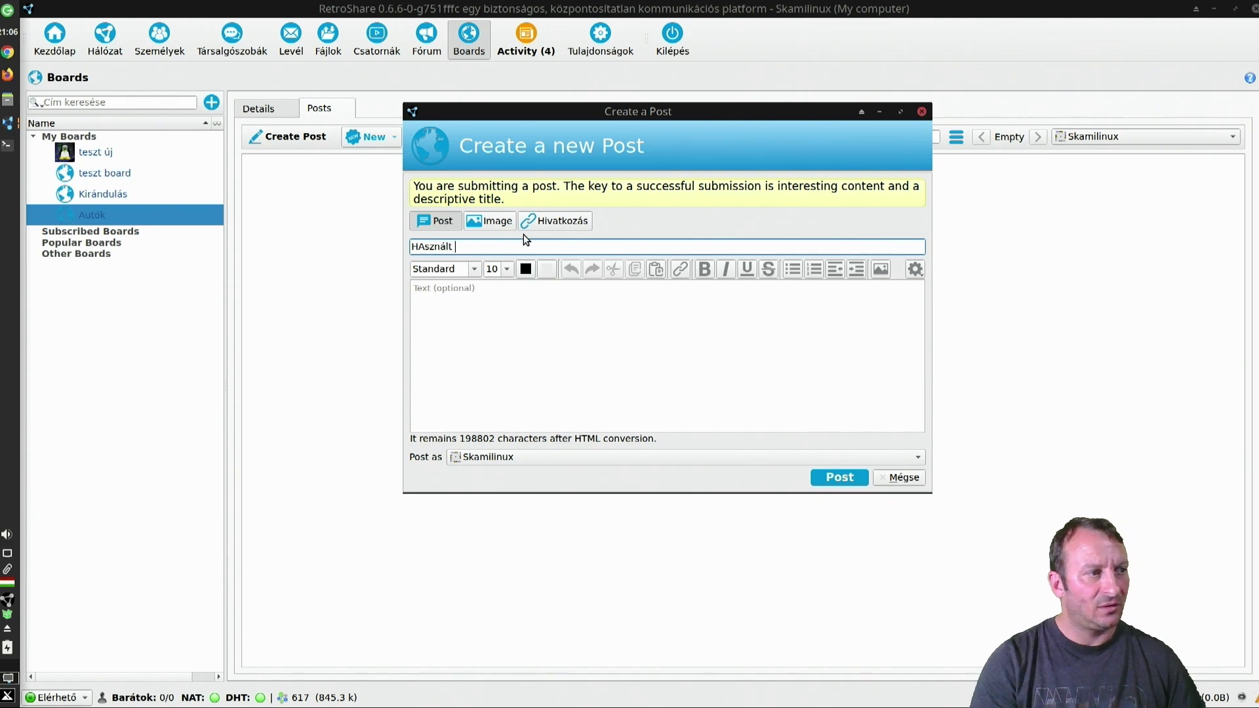
key(BackSpace)
key(BackSpace)
key(BackSpace)
key(BackSpace)
key(BackSpace)
key(BackSpace)
key(BackSpace)
key(BackSpace)
key(BackSpace)
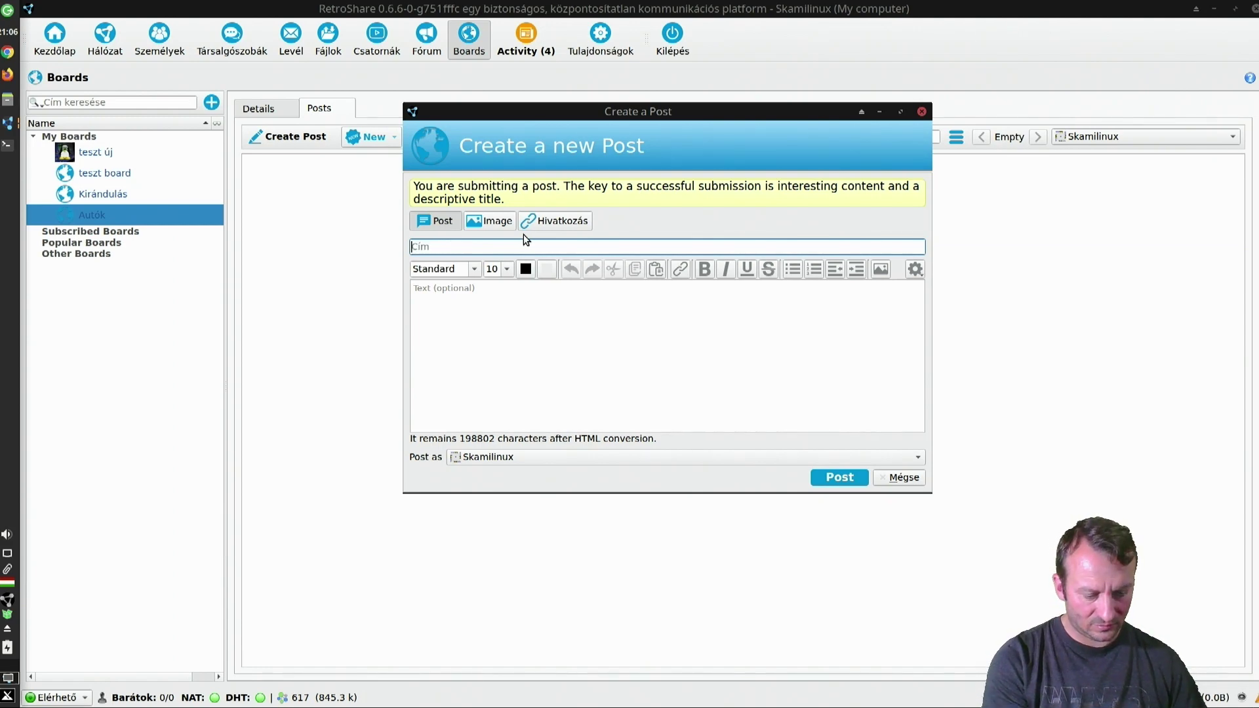
text(Használt)
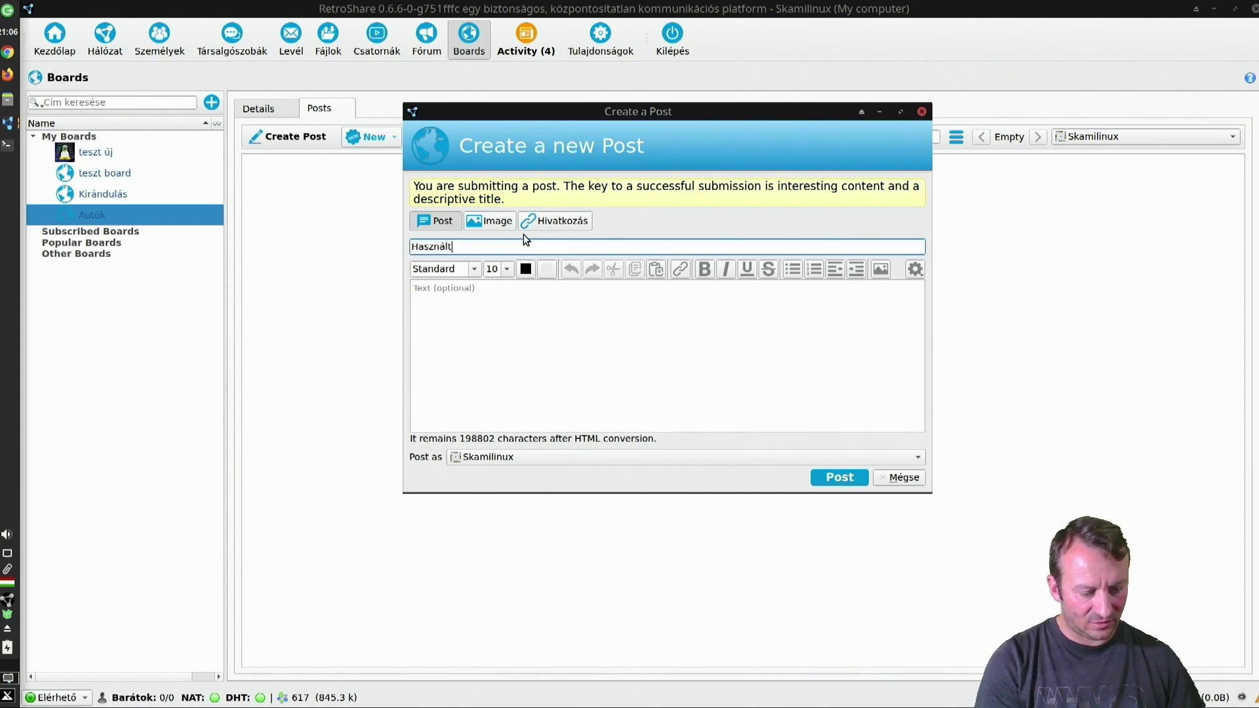
text( Lada)
key(Tab)
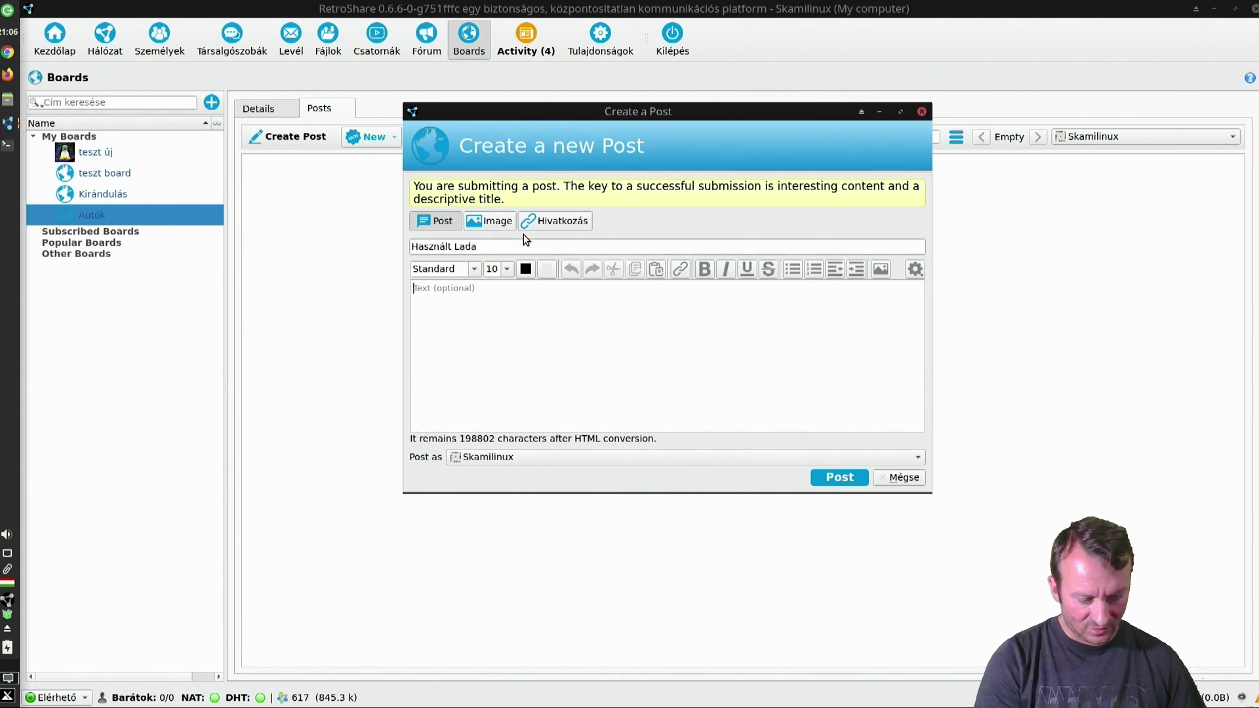
Write "Mit szóltok ehhez ?" as the text of the Használt Lada post
text(Mit sz)
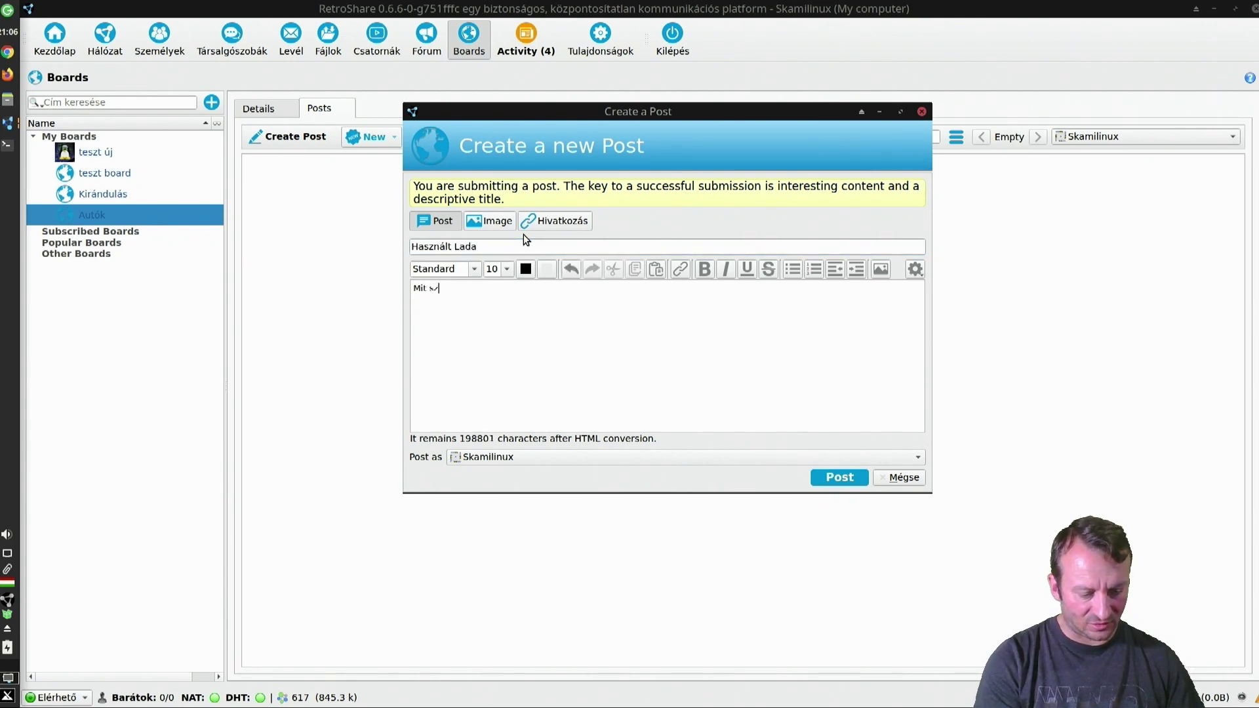
text(óltok eh)
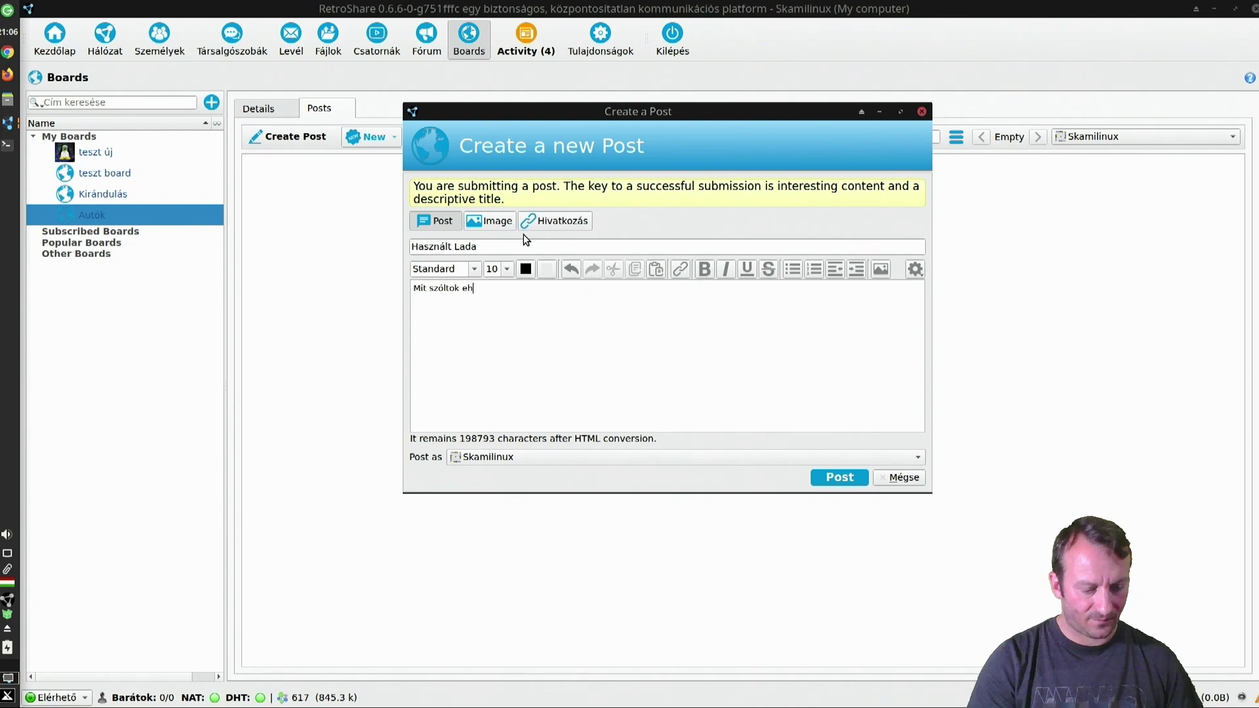
text(hez ?)
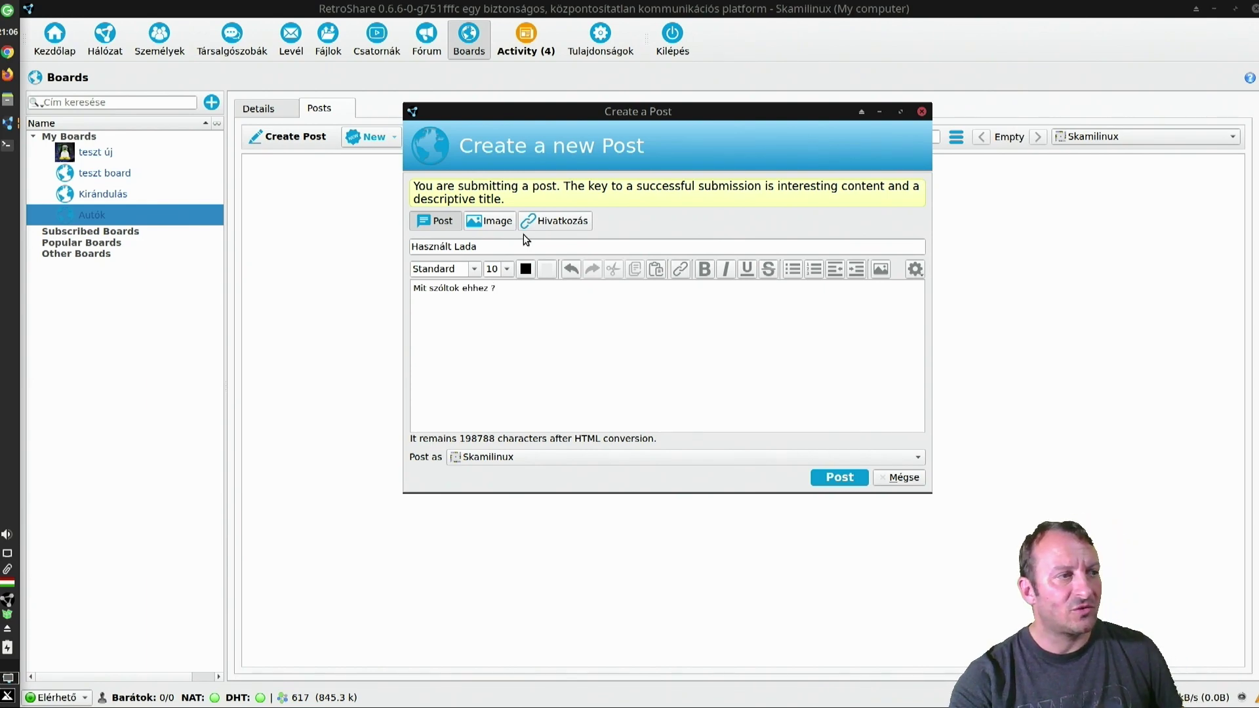
Add the picture tux-pc.jpg from the Letöltések folder to the post and agree to share and link the original image
click(501, 225)
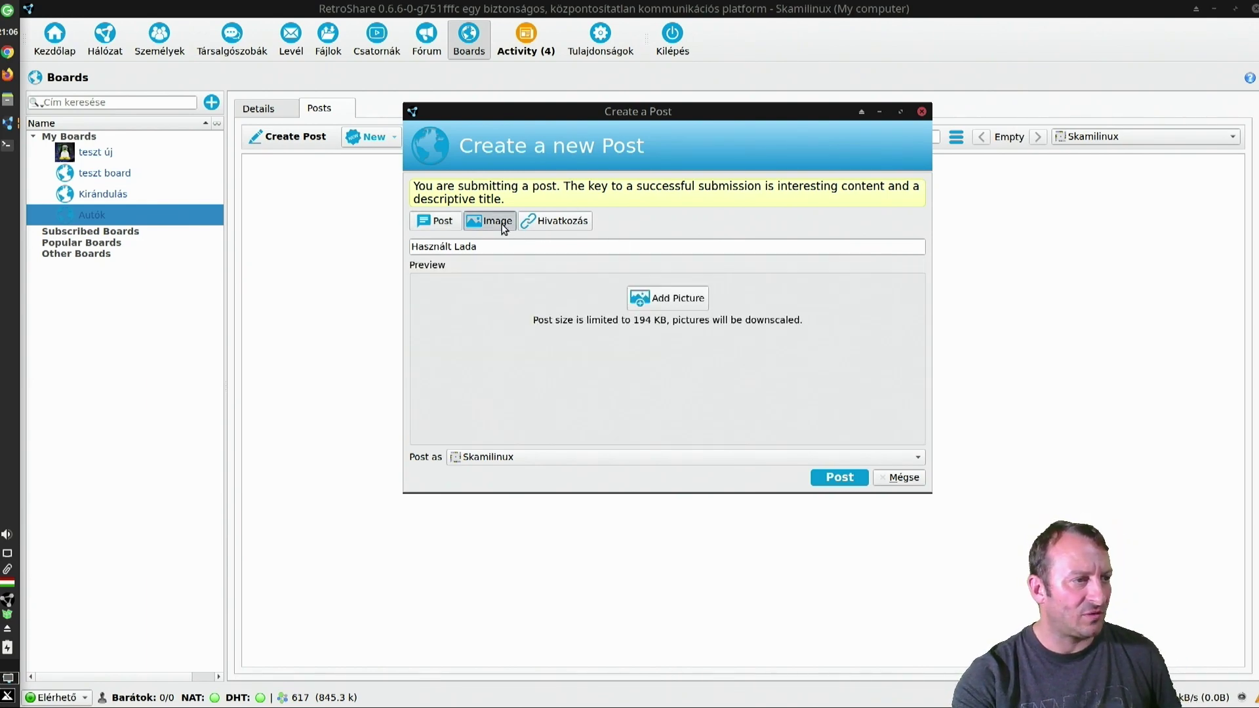
click(677, 297)
scroll(655, 315, down, 5)
click(604, 331)
scroll(604, 334, down, 3)
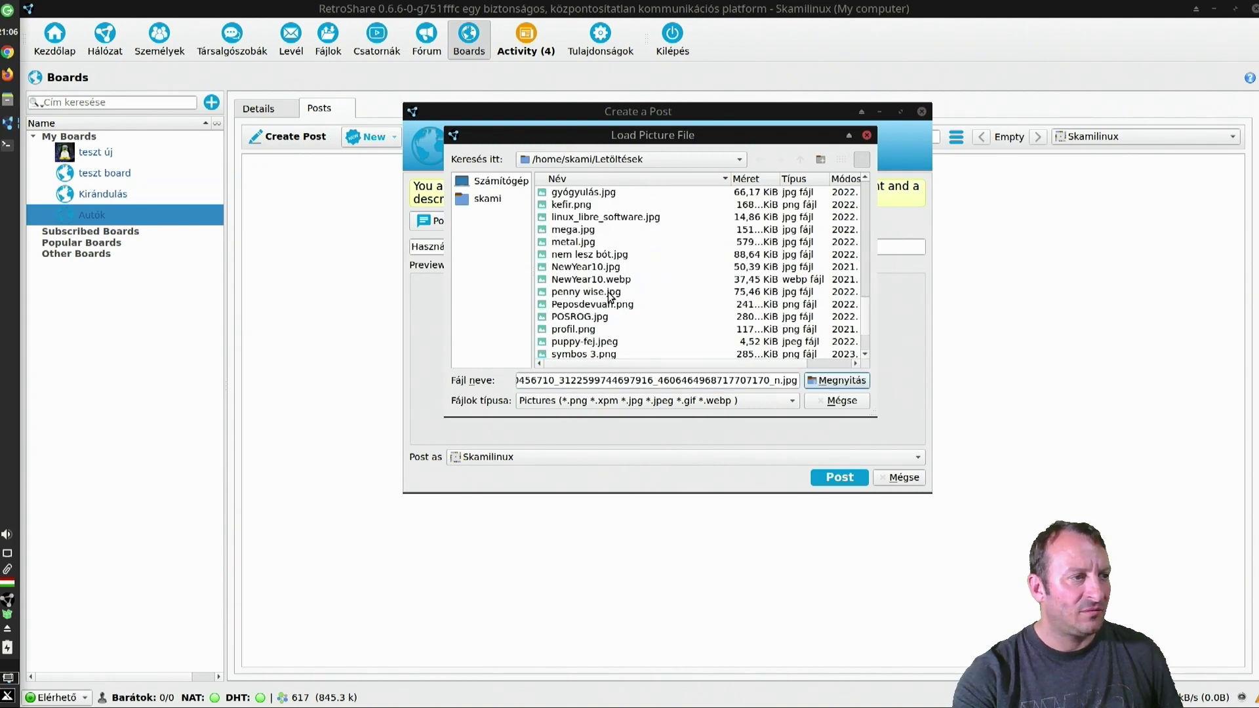
scroll(609, 299, down, 2)
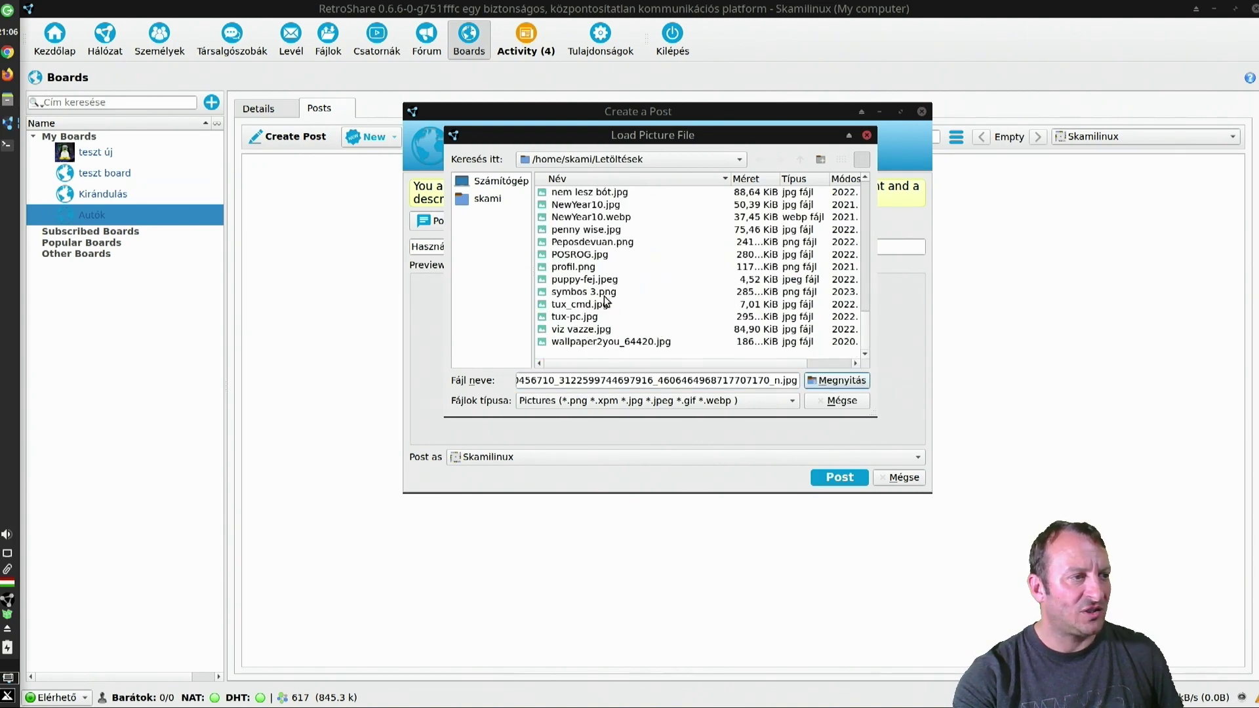
double_click(590, 329)
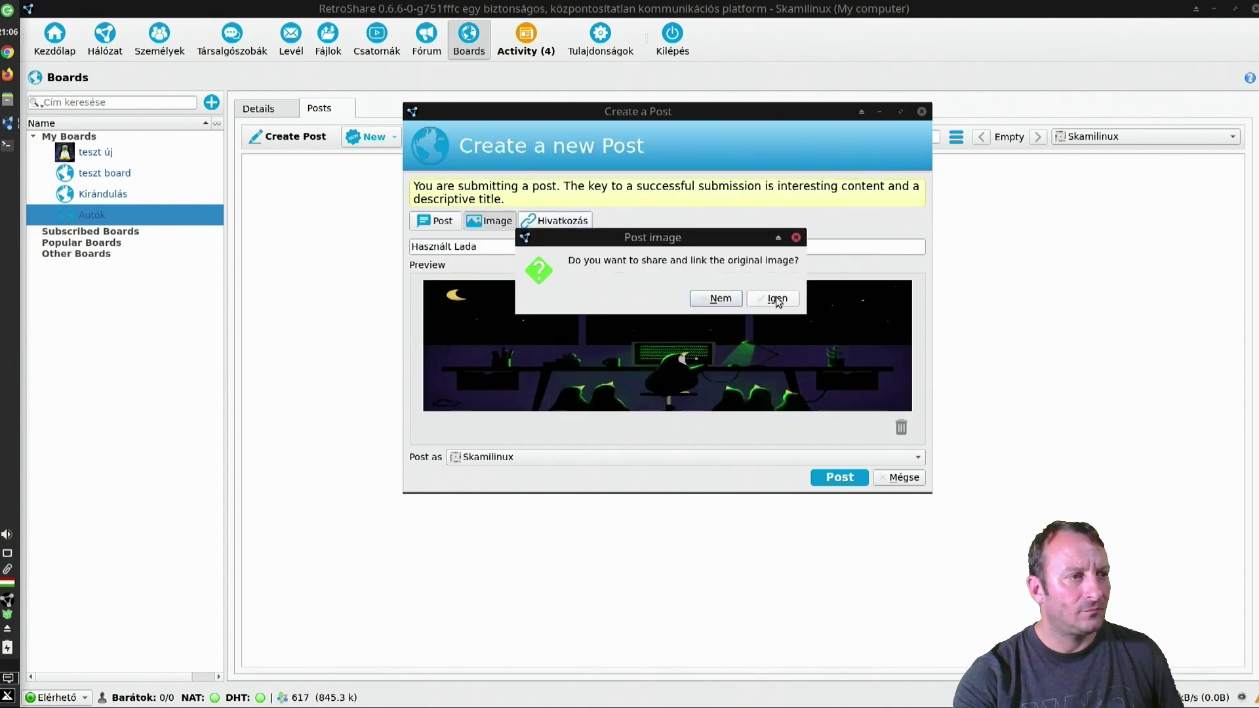
click(782, 297)
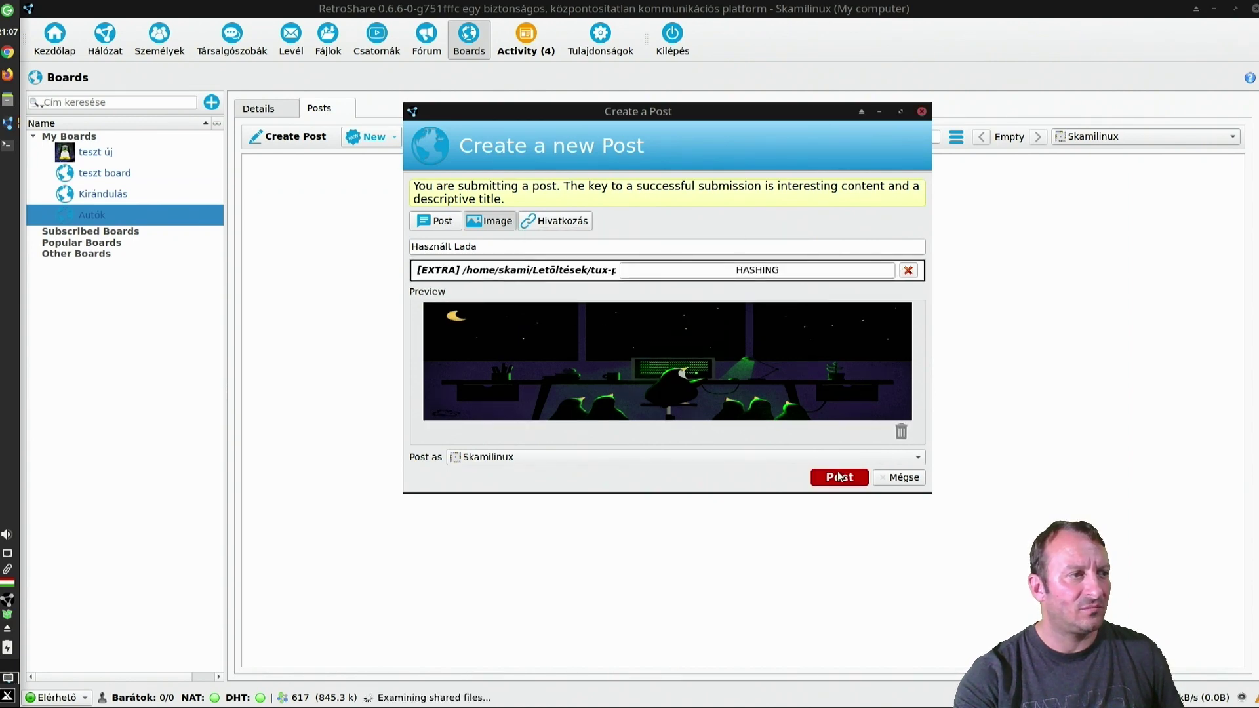
Check the file link attached to the post, publish the post on the Autók board and expand its text
click(555, 221)
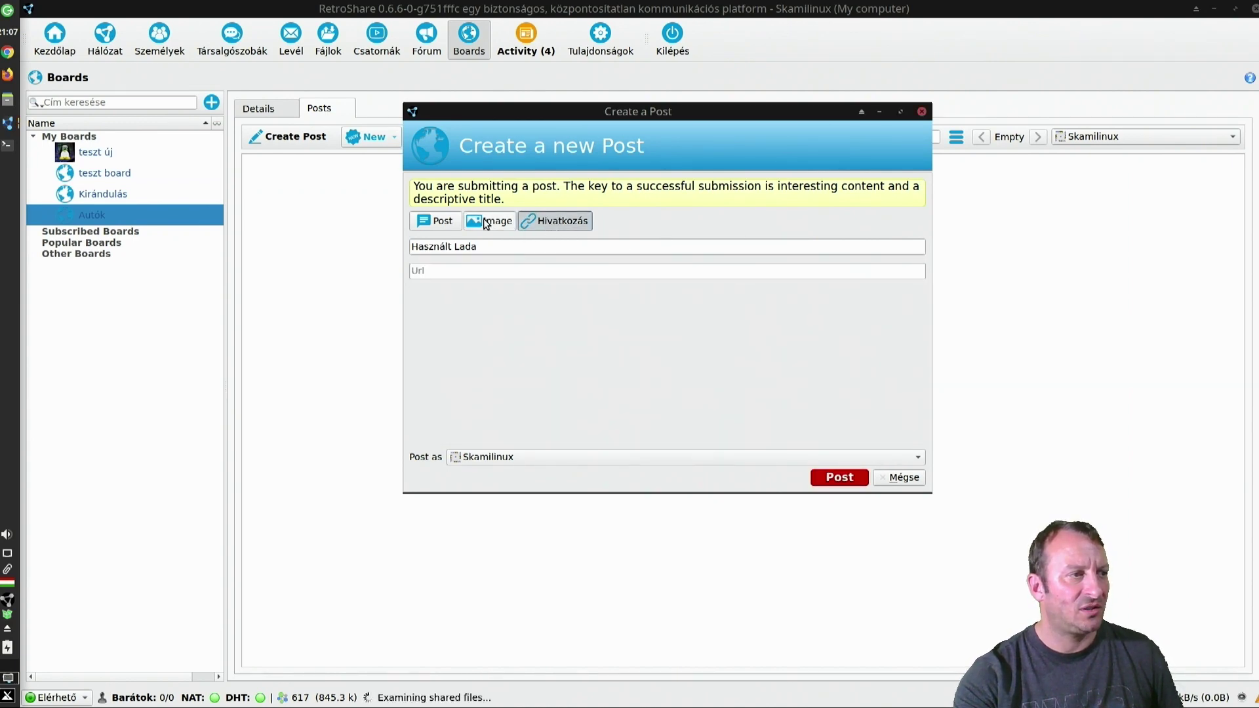
click(459, 222)
click(538, 221)
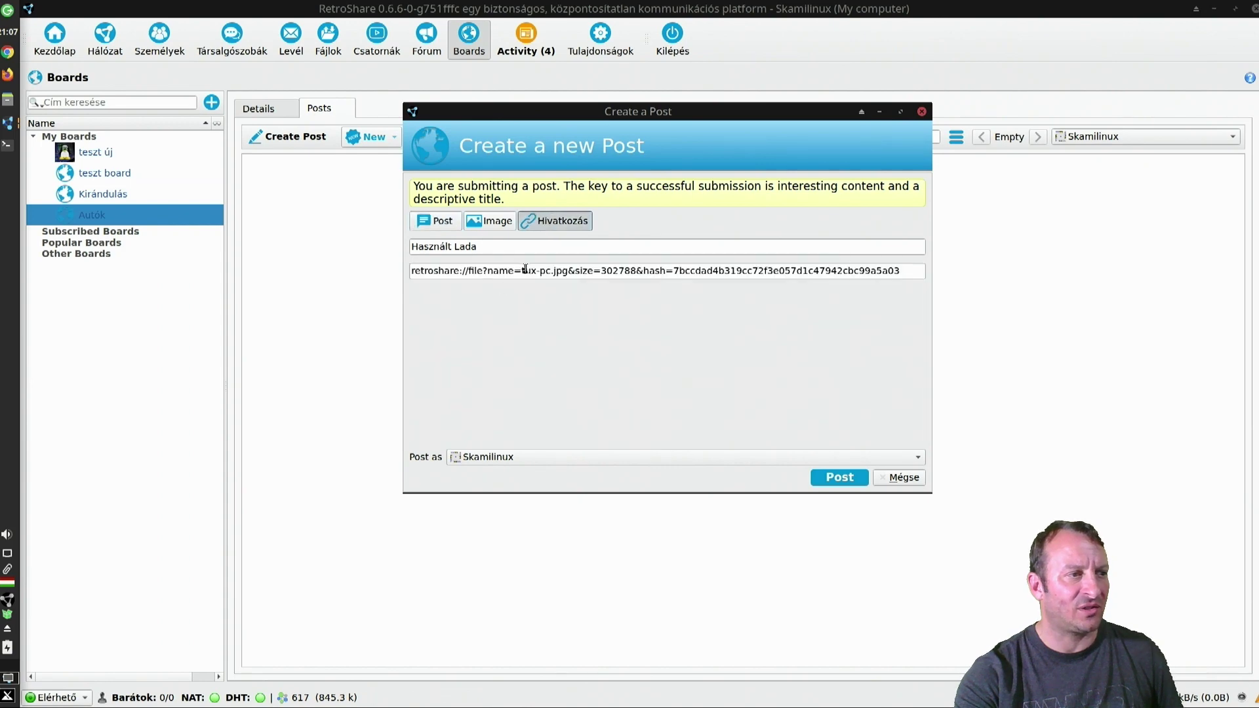
click(444, 225)
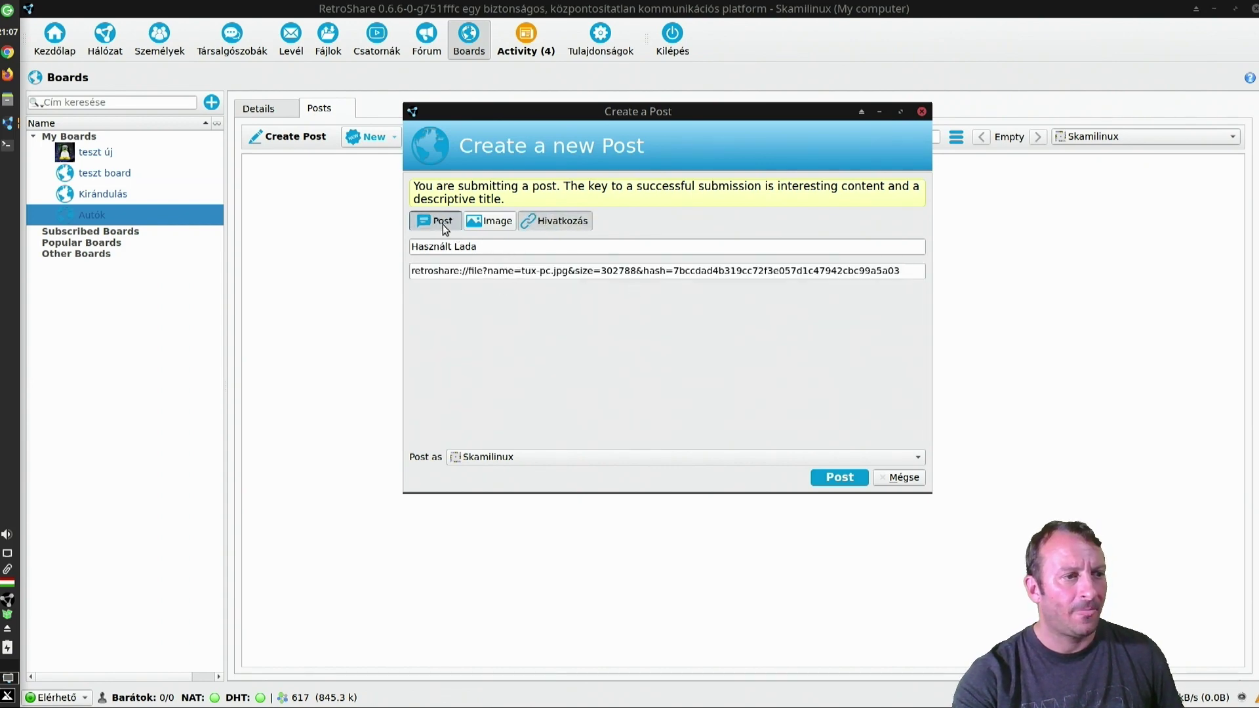
click(840, 479)
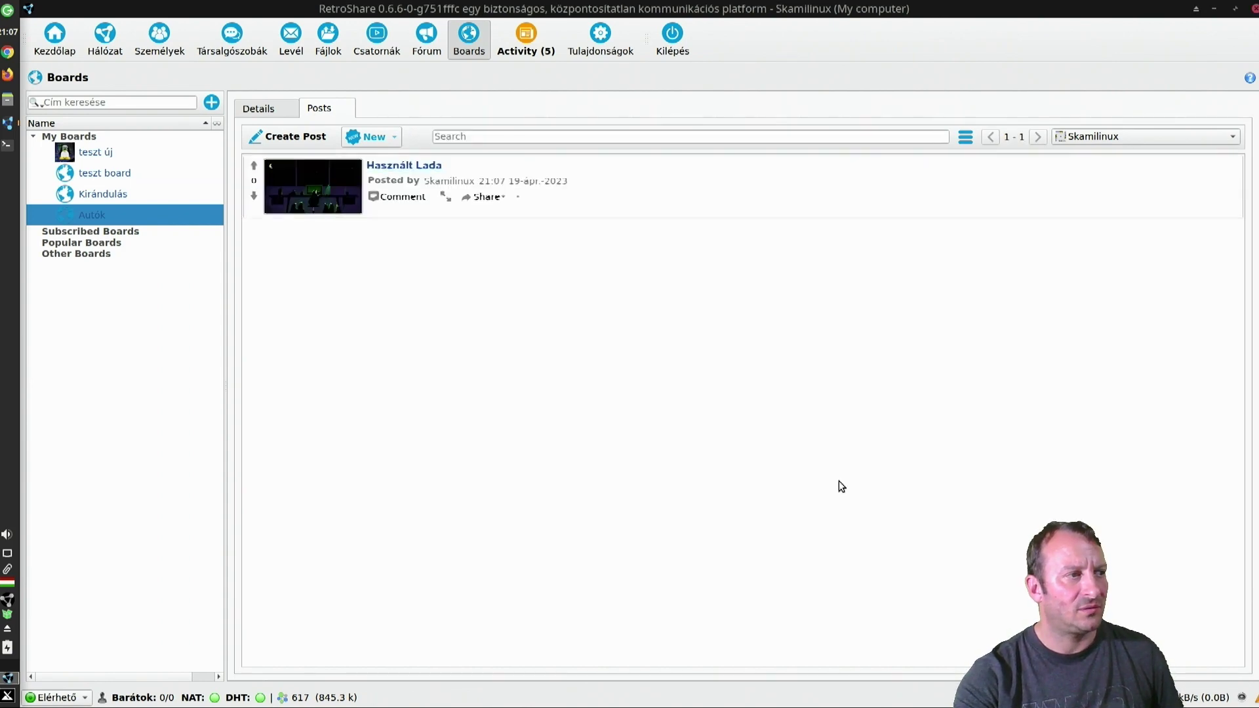
click(446, 196)
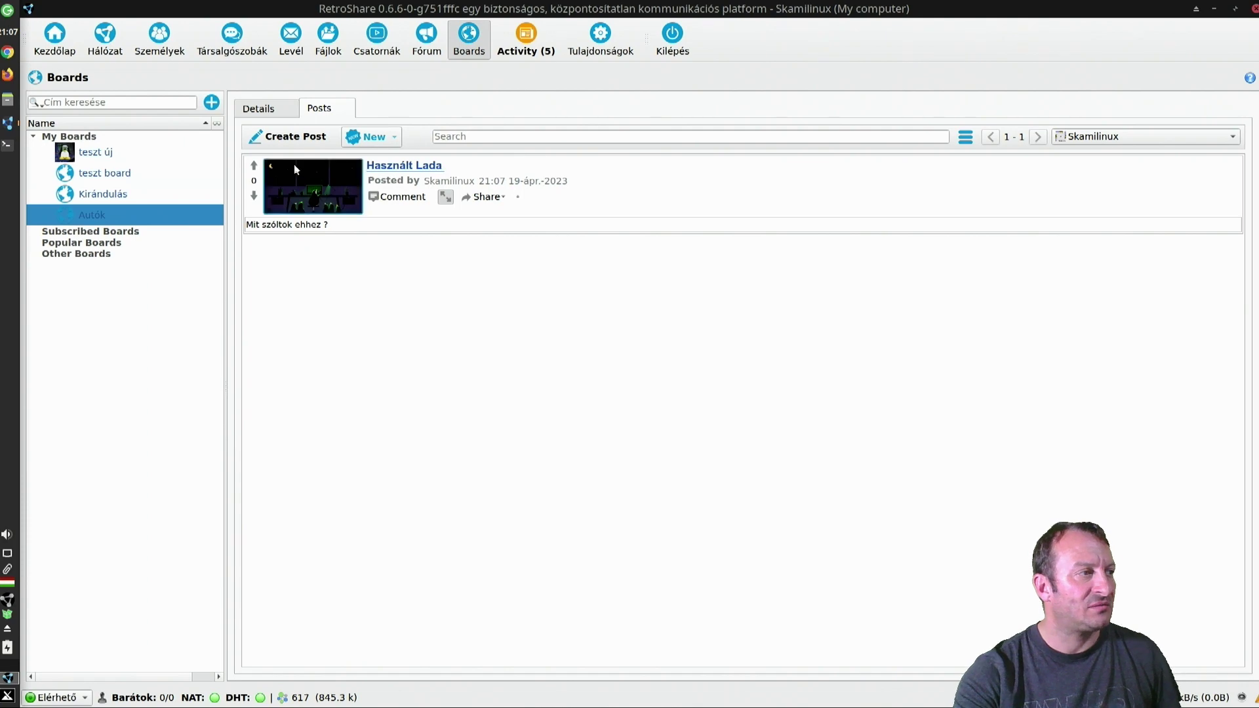
Unsubscribe from the boards teszt új, teszt board and Kirándulás
right_click(96, 152)
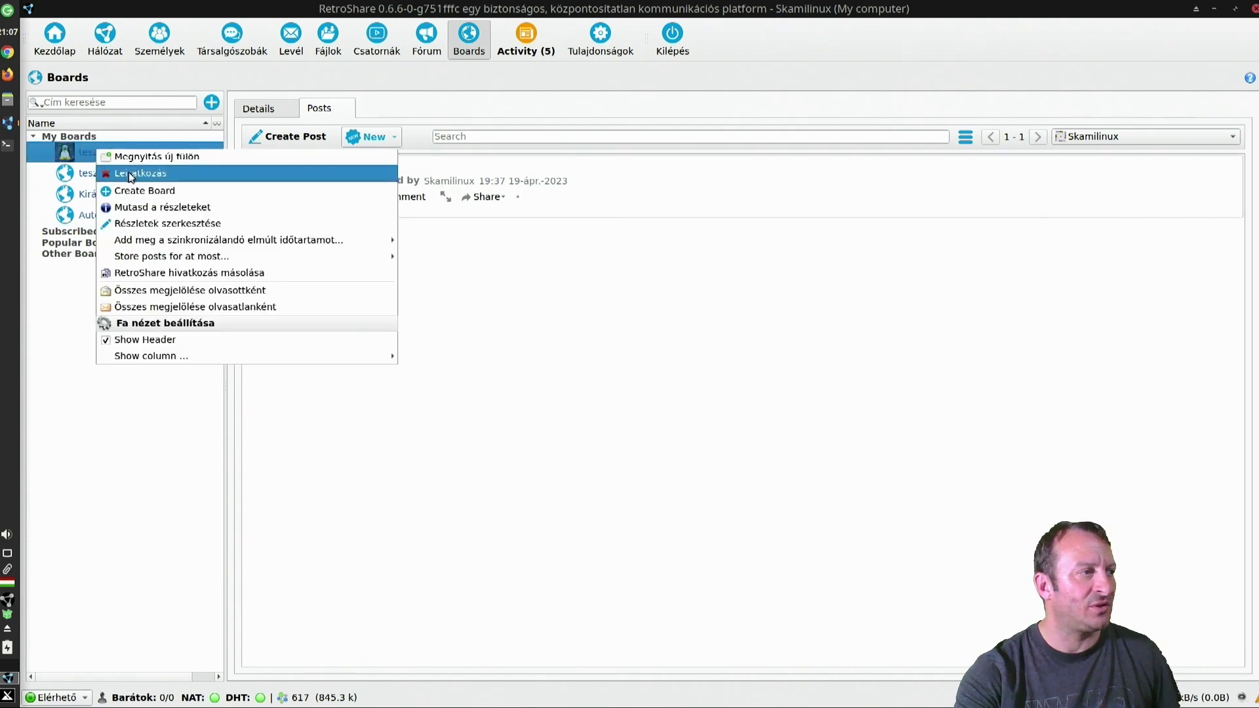
click(99, 173)
right_click(96, 154)
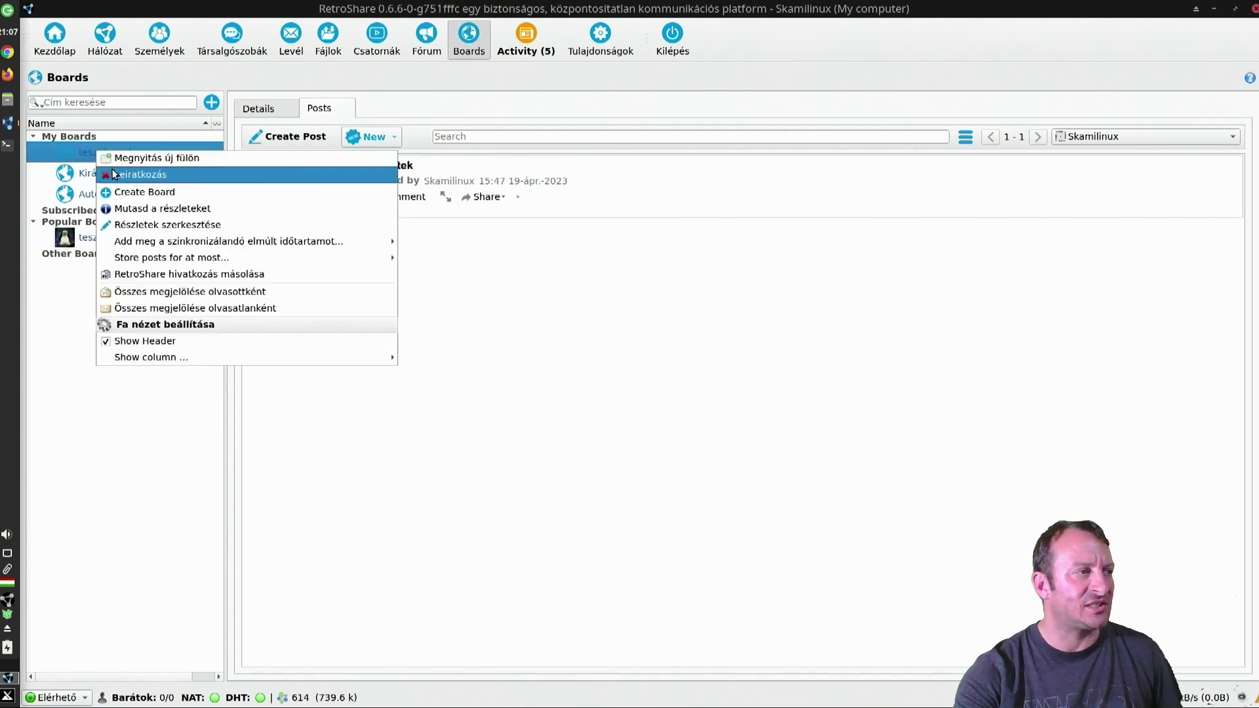
click(100, 175)
right_click(99, 158)
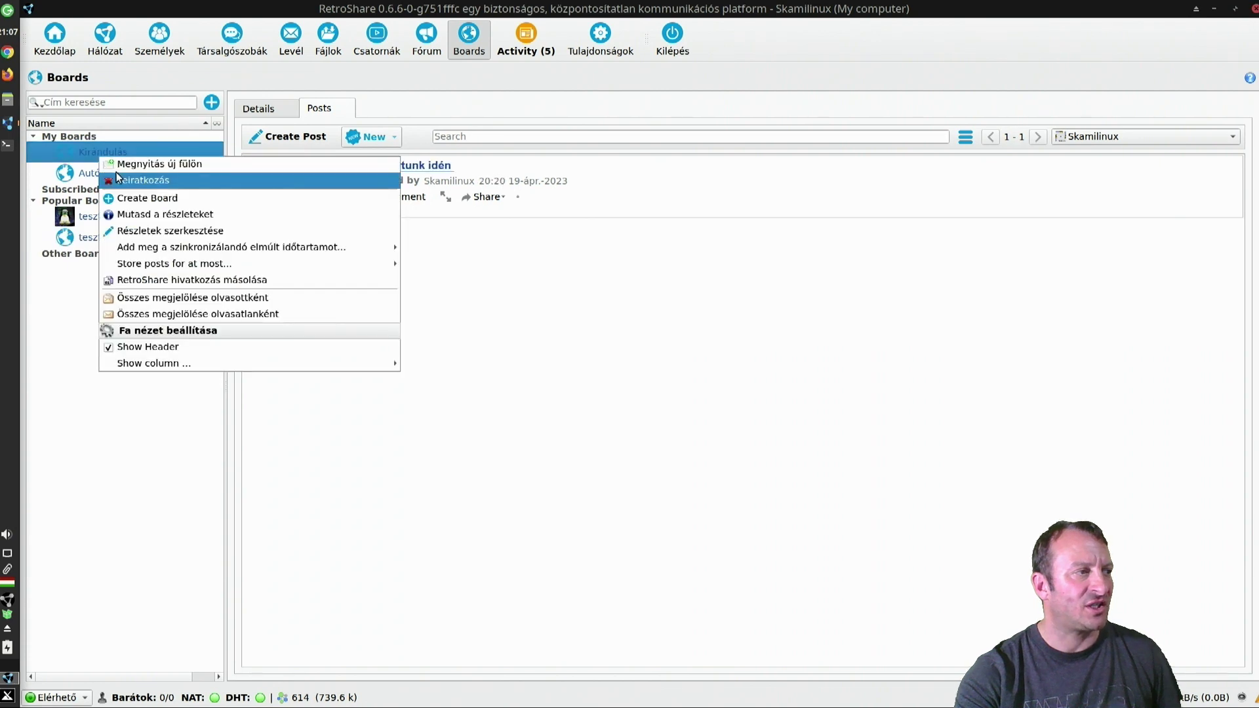
click(117, 173)
On the Autók board, follow the Használt Lada post's image link and allow the file to open, but cancel the application choice
click(102, 152)
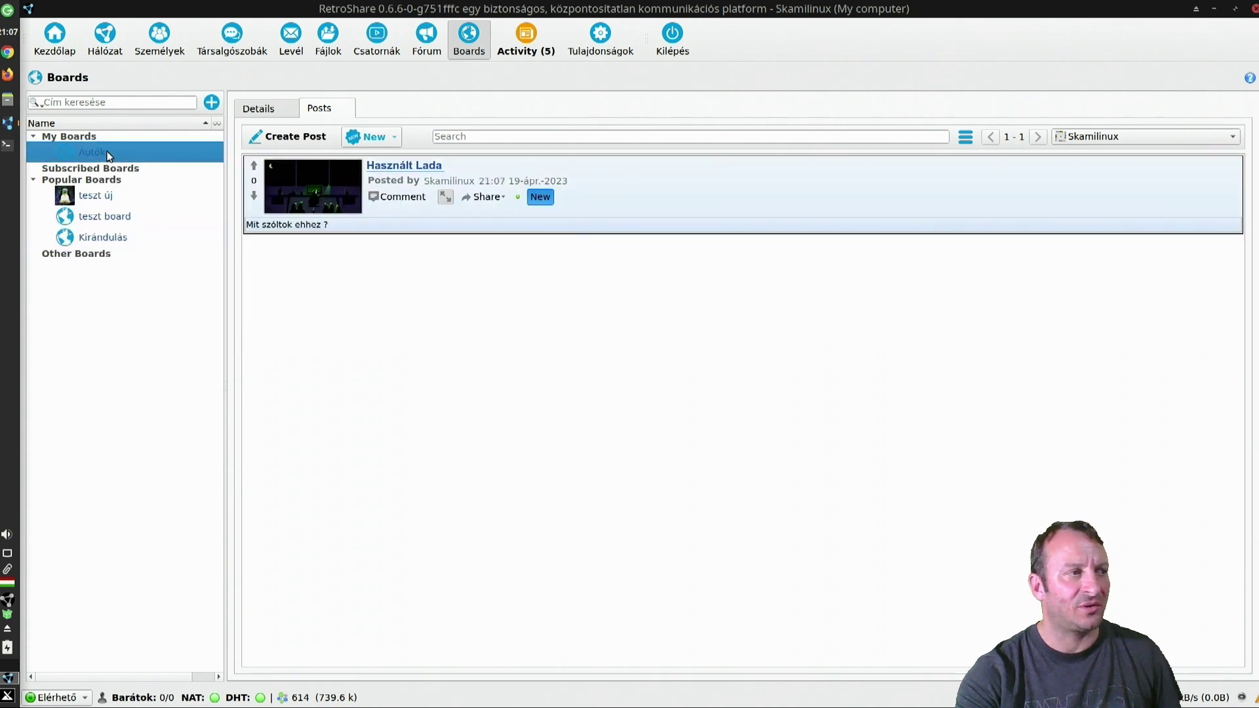
click(384, 169)
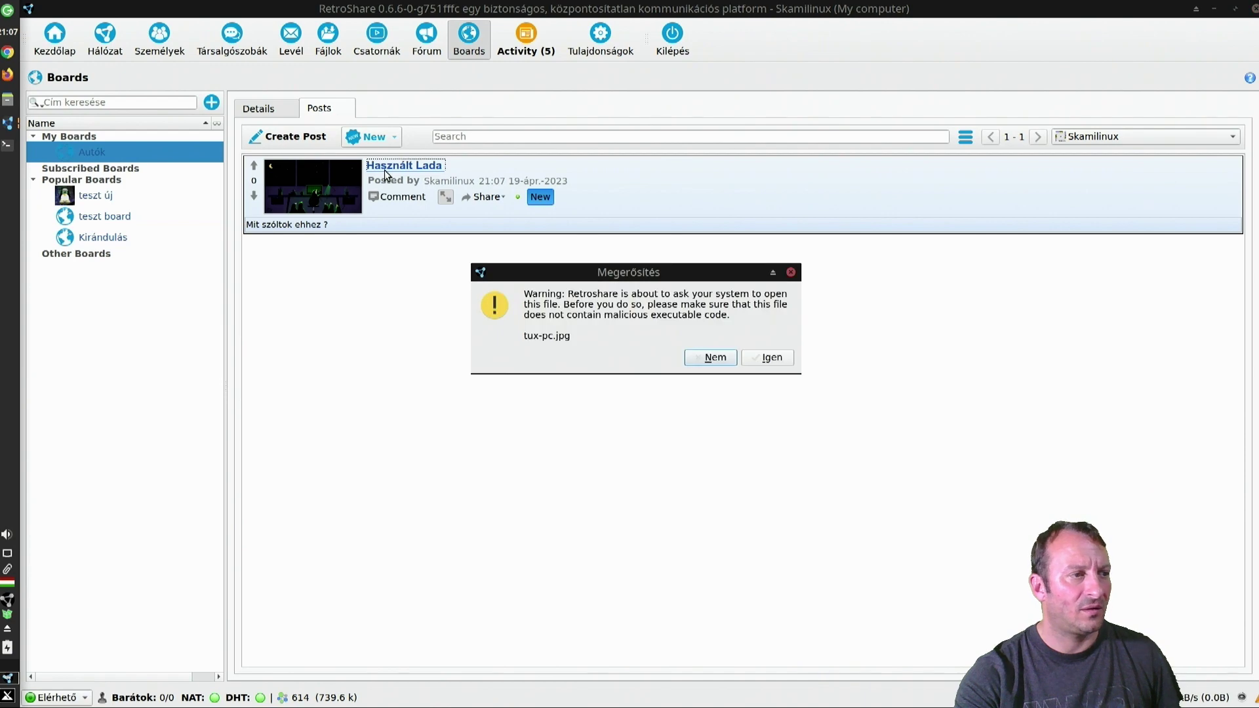
click(760, 361)
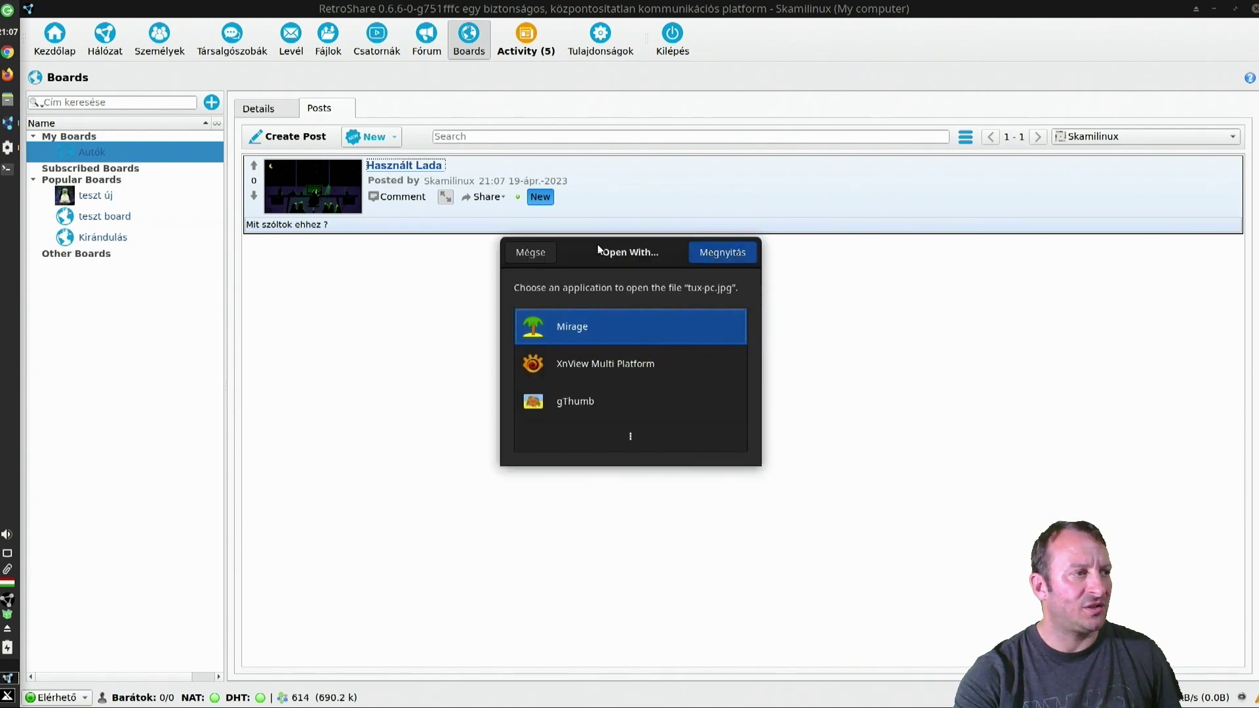
click(541, 253)
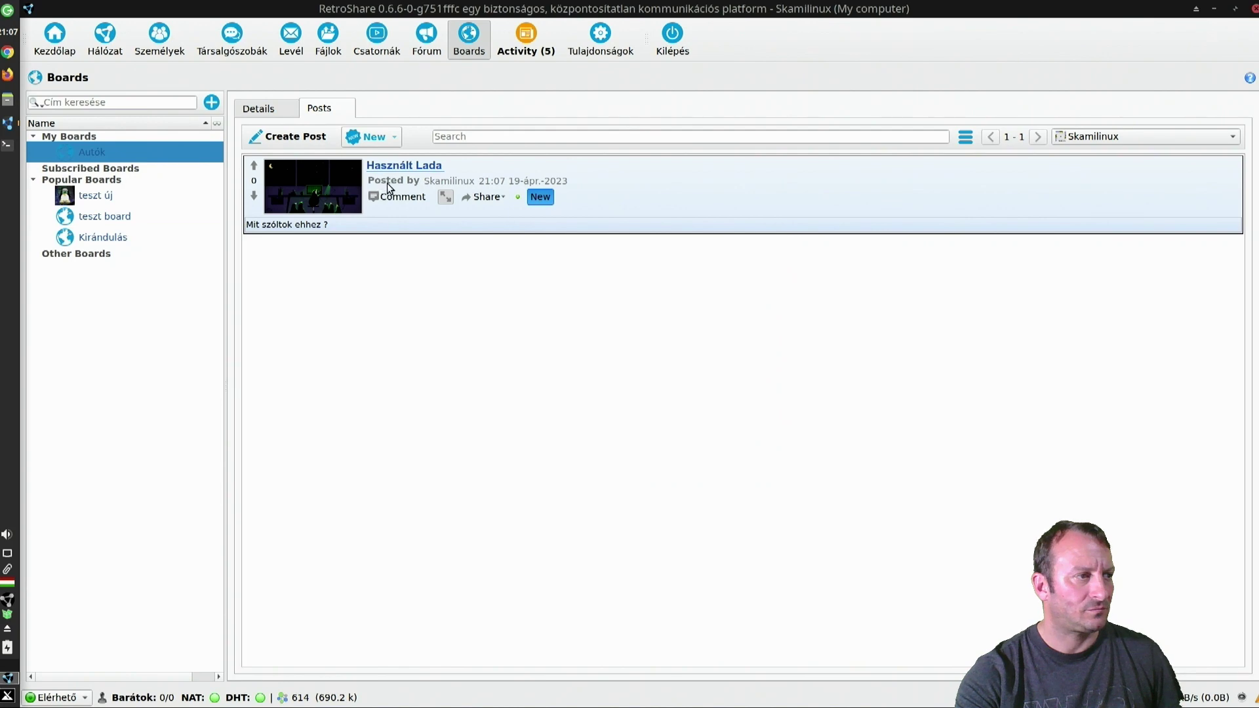
View the comments page of the Használt Lada post, including the new comment form and sorting options, without commenting, and close it
click(403, 198)
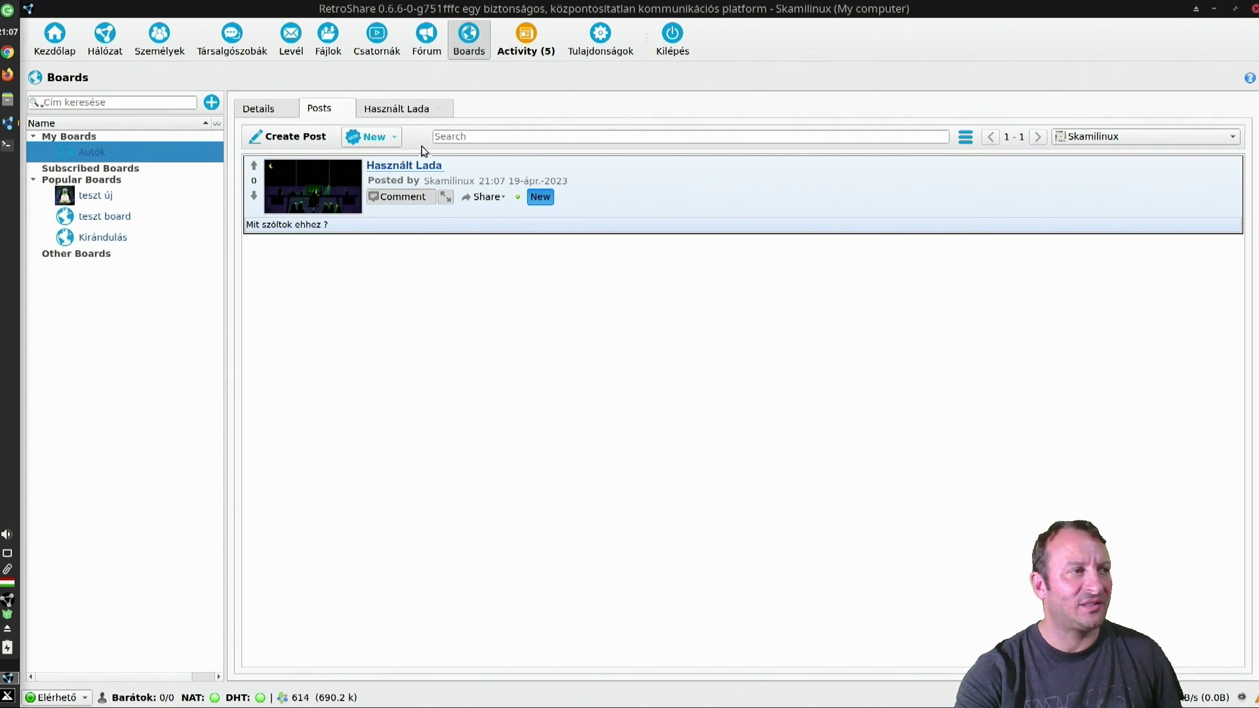
click(418, 112)
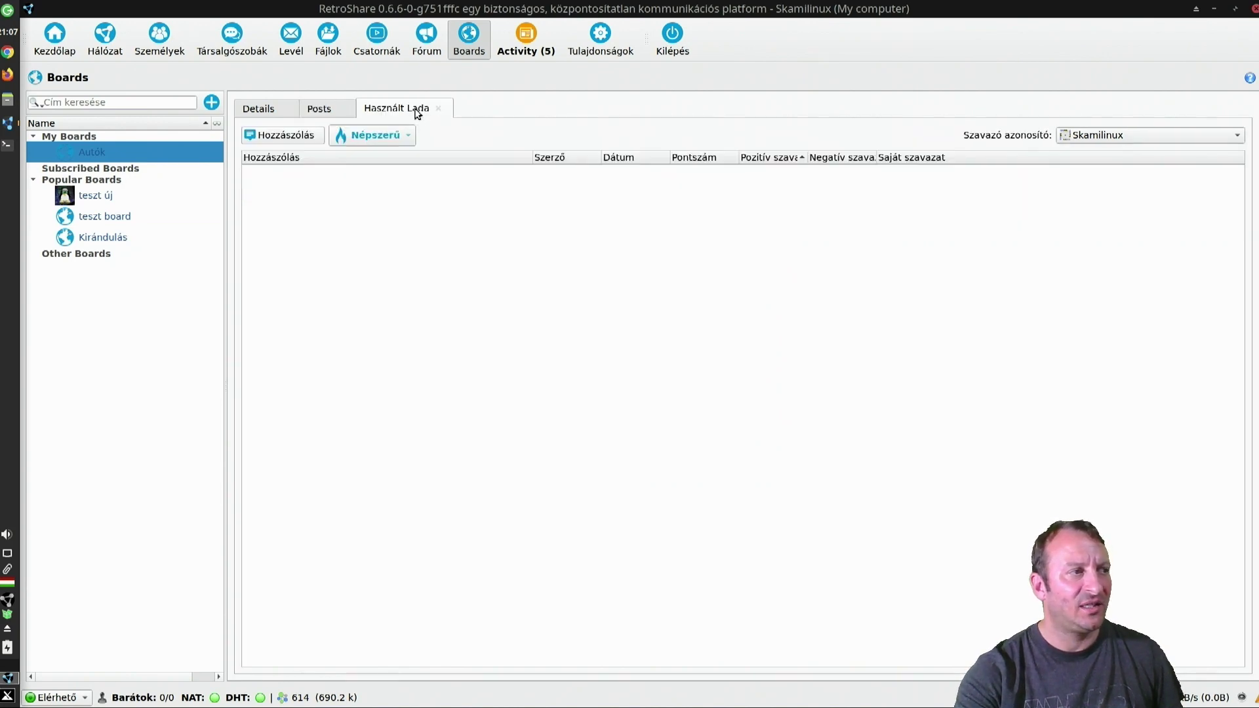
click(298, 139)
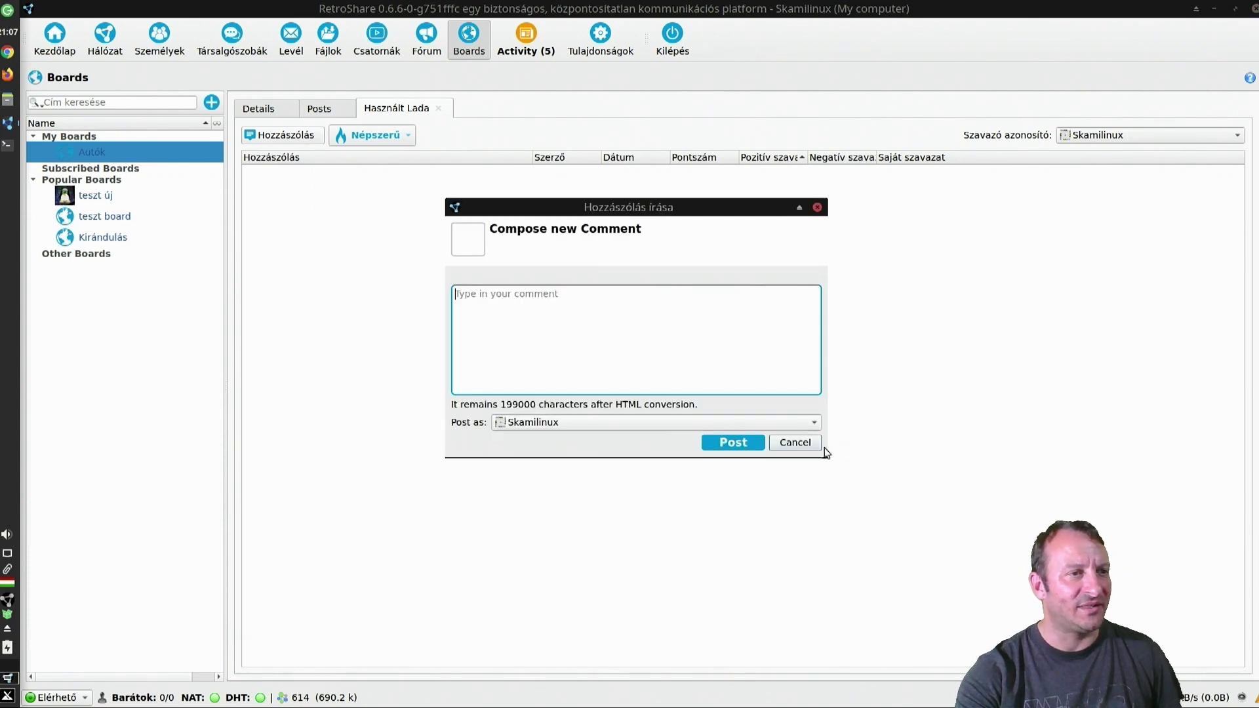
click(794, 445)
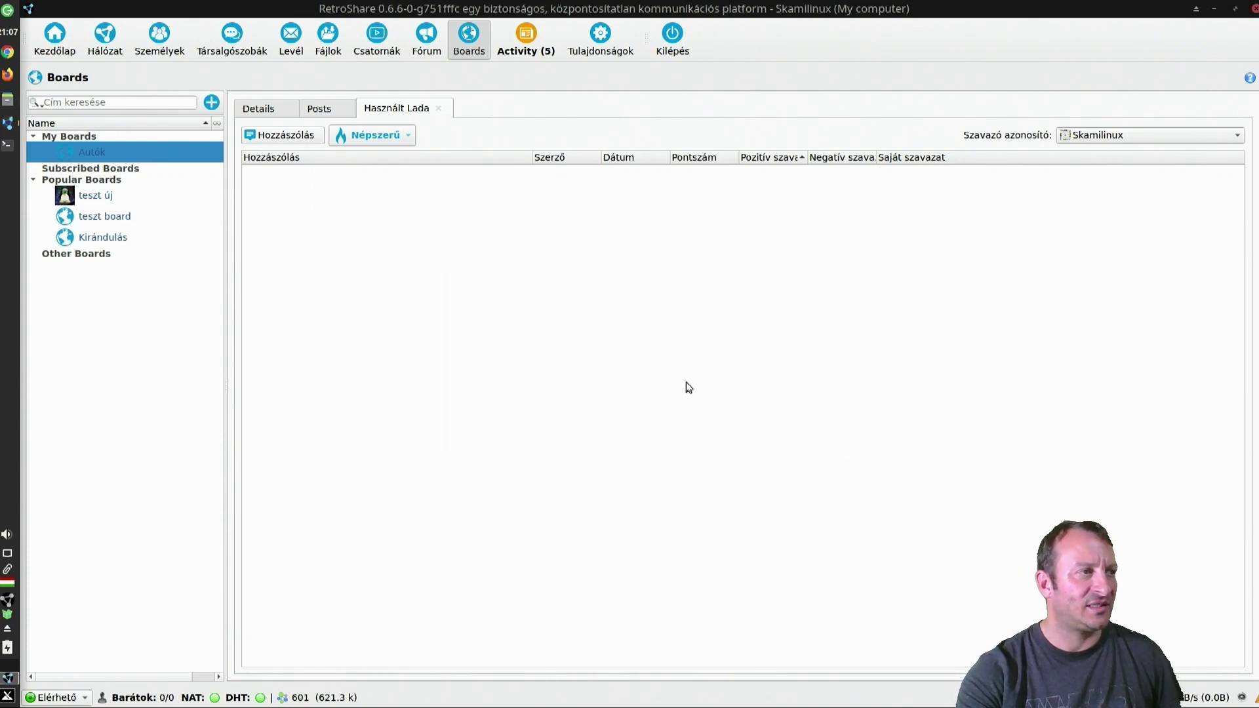
click(407, 136)
click(494, 130)
click(438, 108)
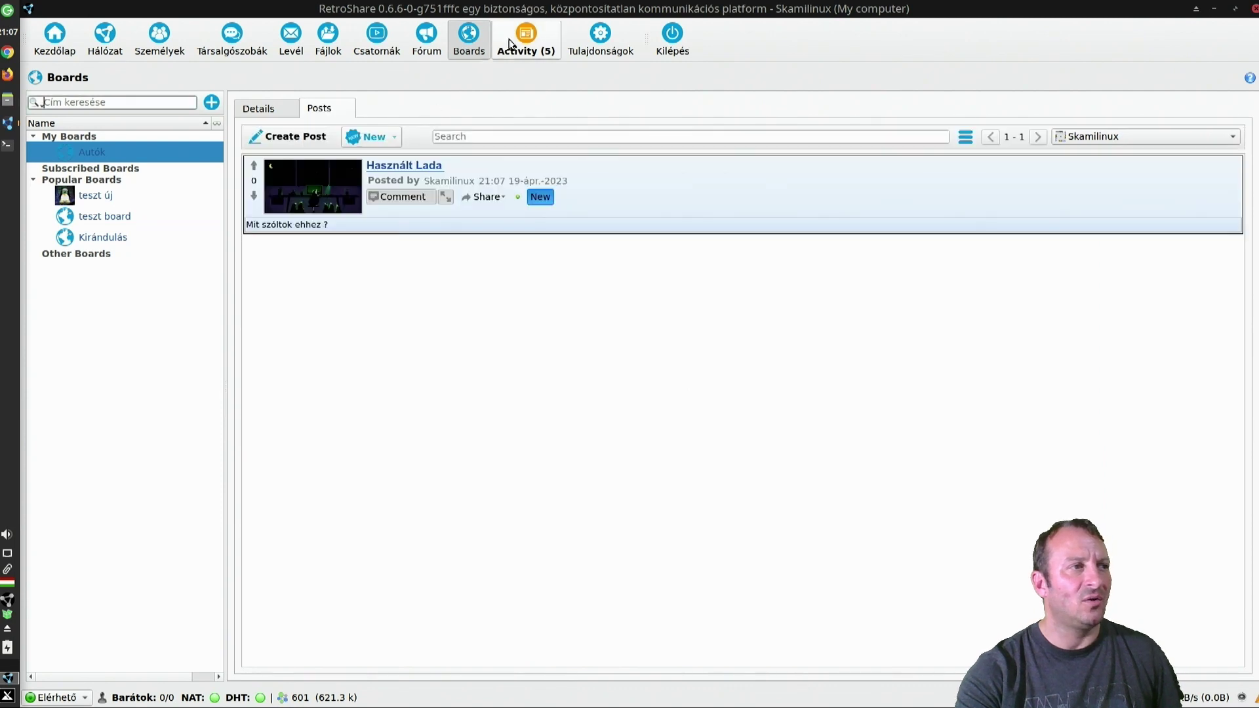
Clear the activity stream by marking both Autók forum messages as read and removing the new forum, new board and board post entries
click(538, 30)
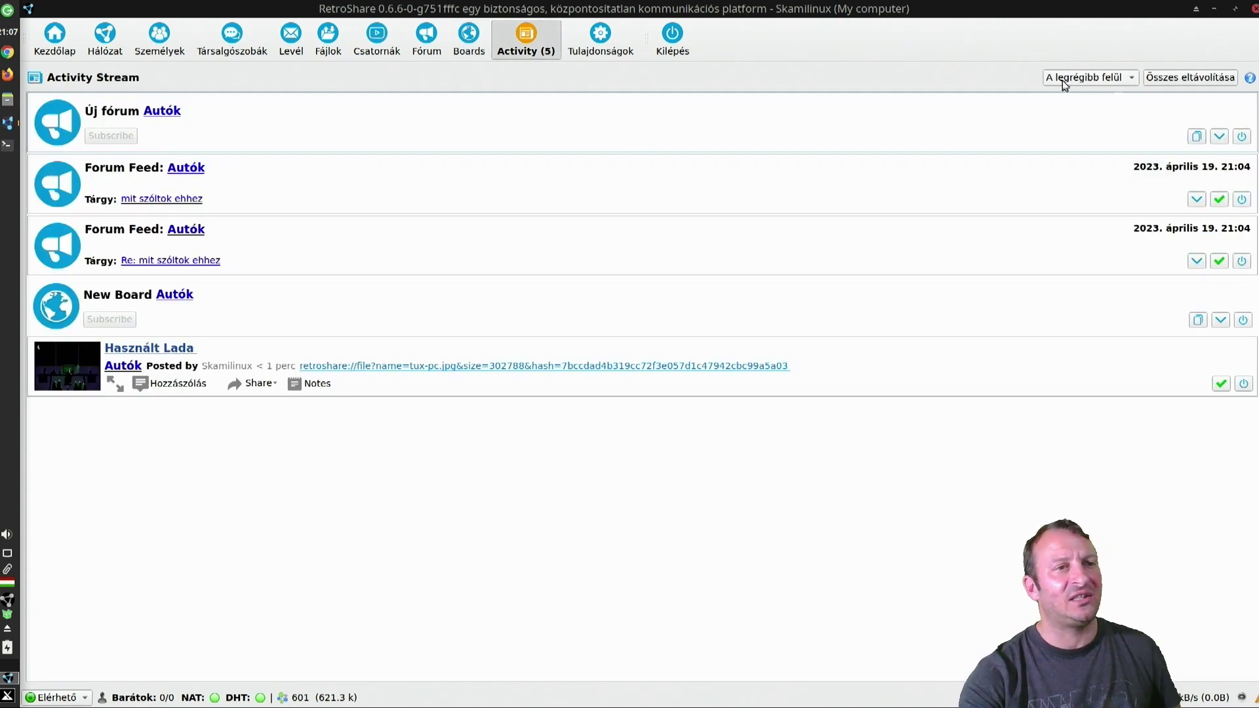
click(1220, 200)
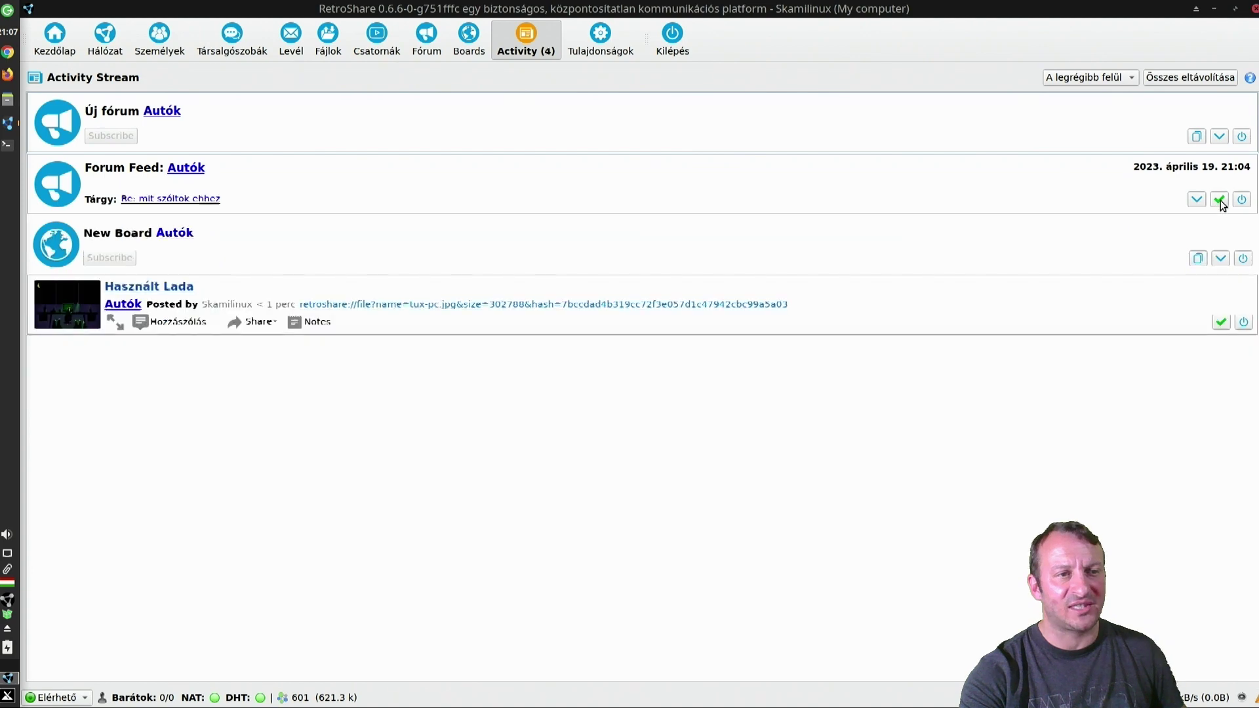
click(1220, 200)
click(1220, 198)
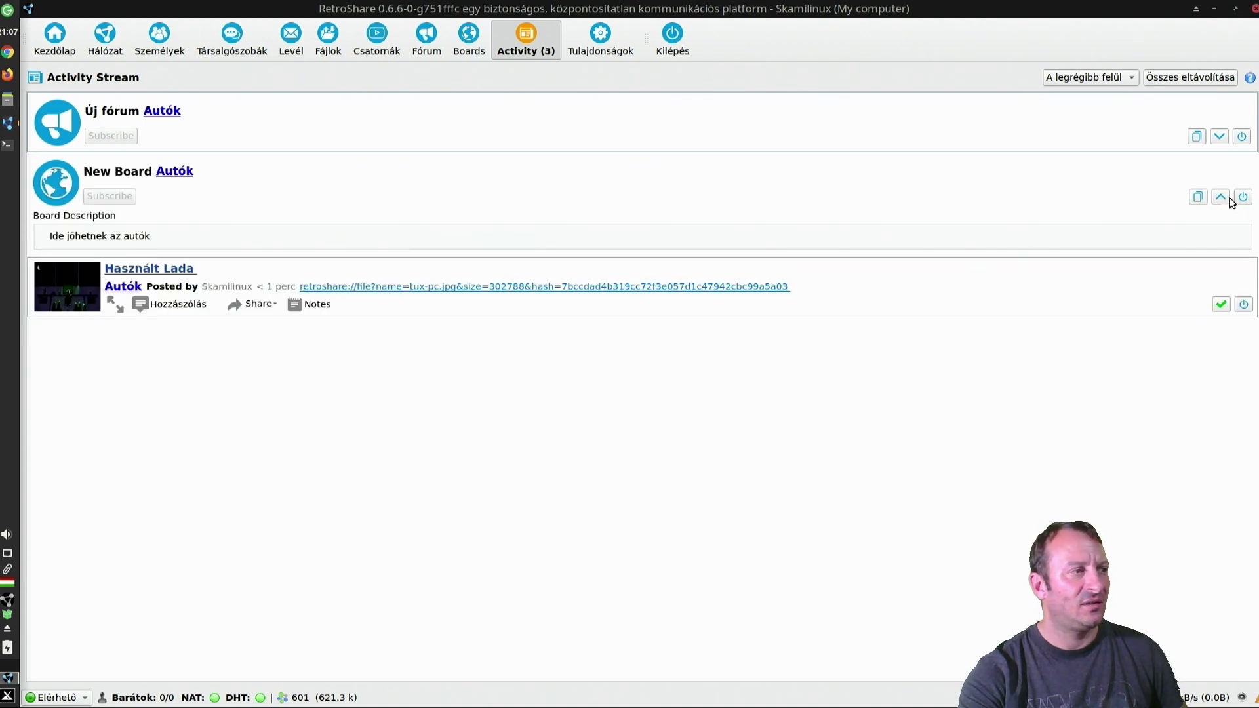
click(1243, 136)
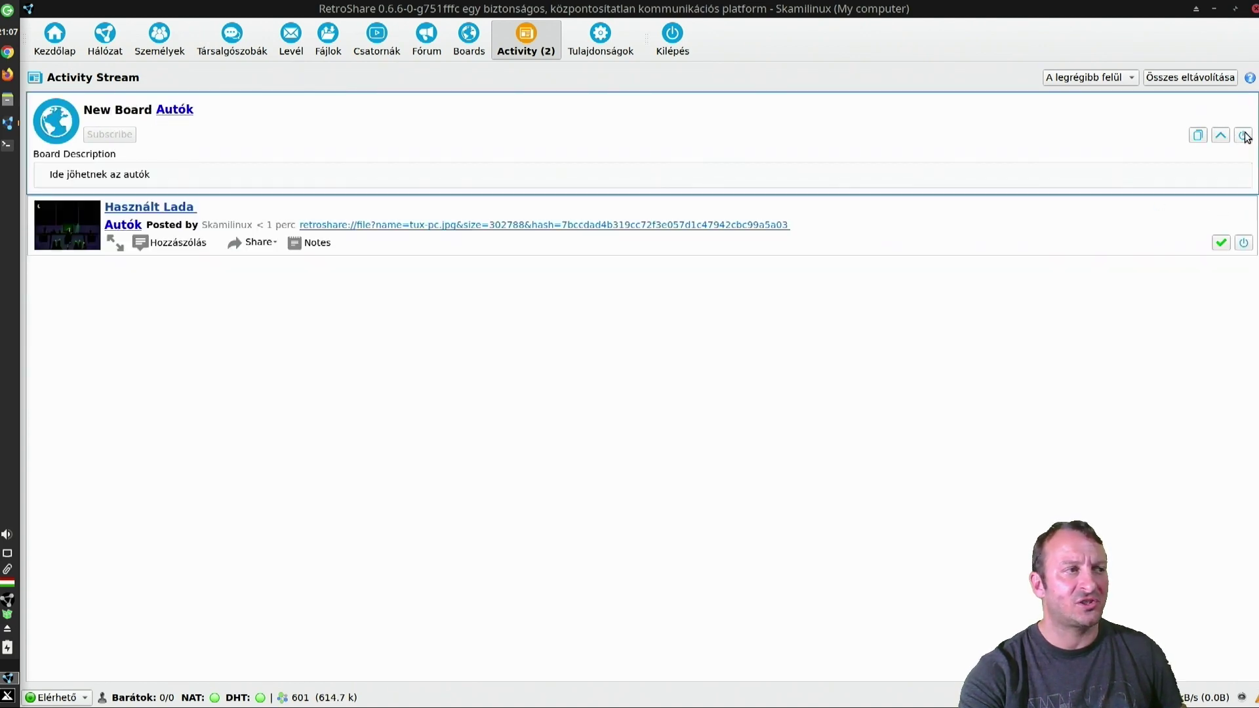
click(1244, 135)
click(1243, 139)
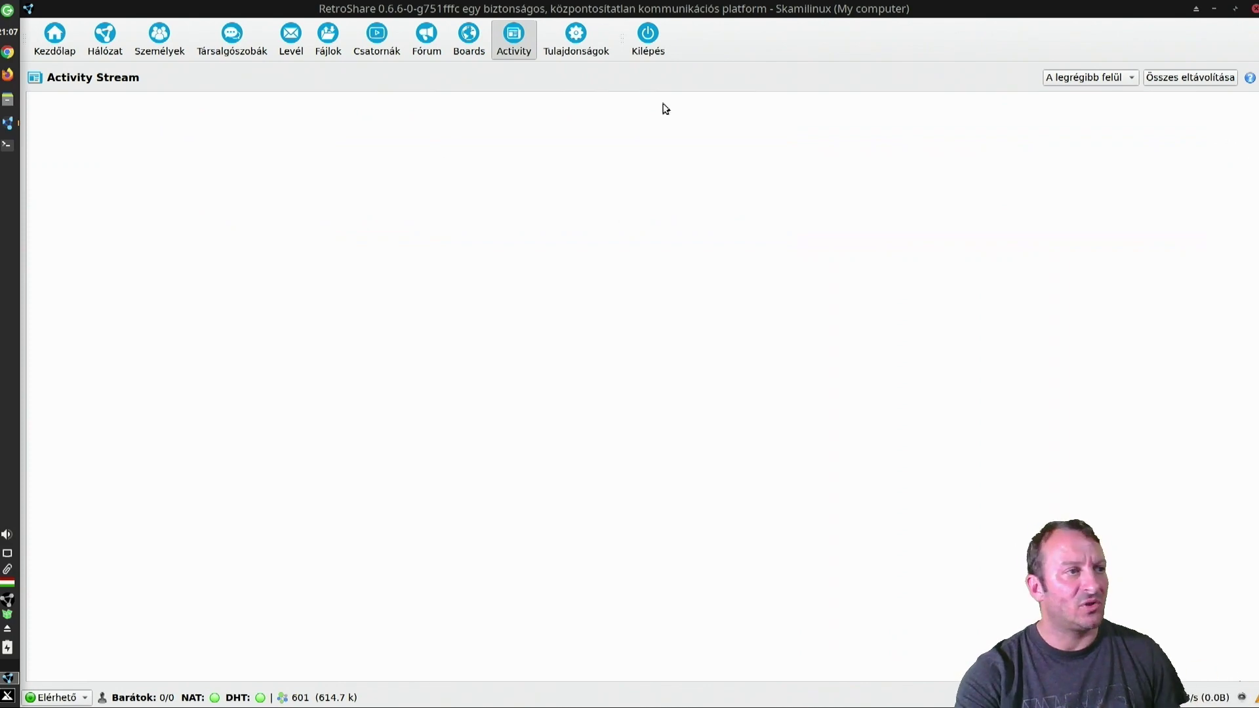
Review the program settings for general behaviour, node information and certificate, people reputation, and chat
click(597, 53)
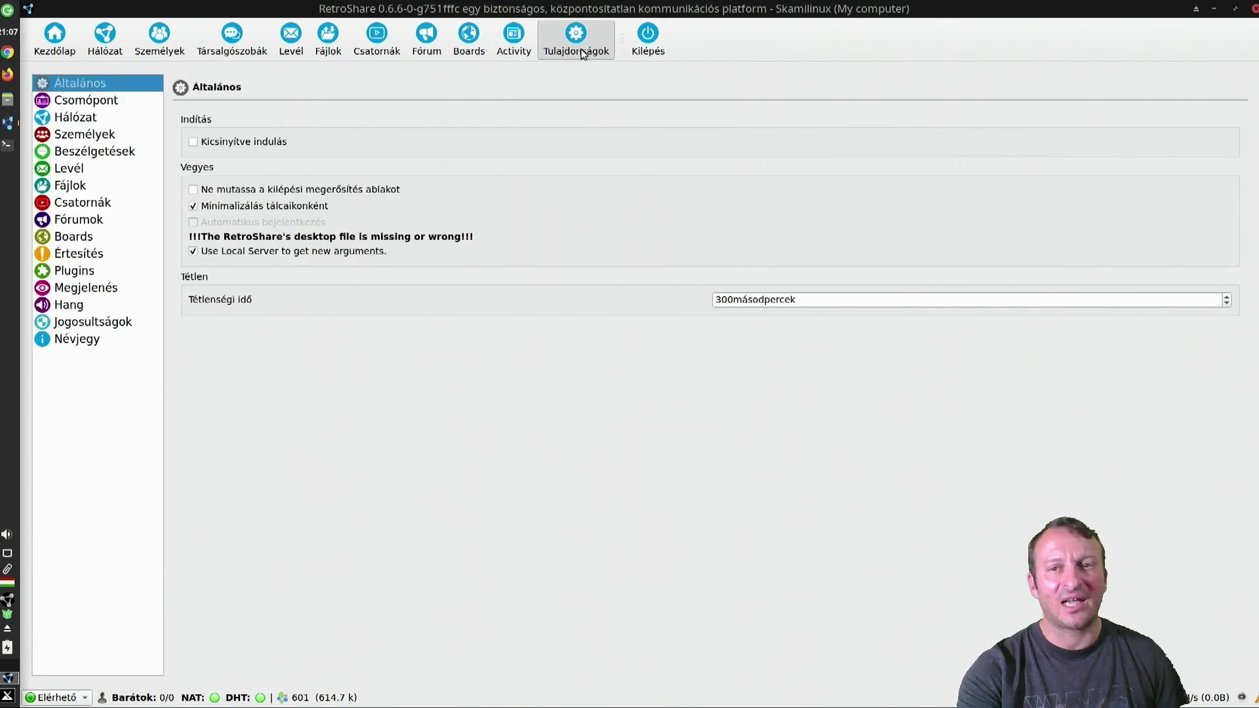
click(115, 102)
click(343, 123)
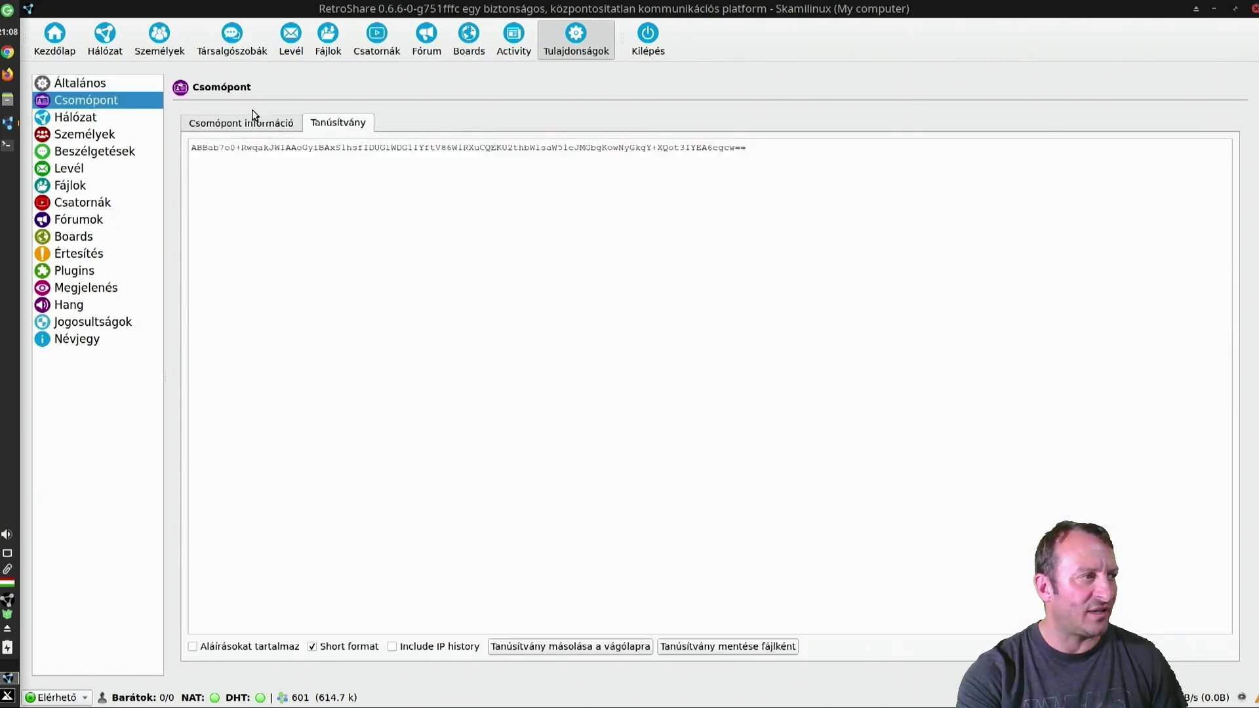
click(252, 122)
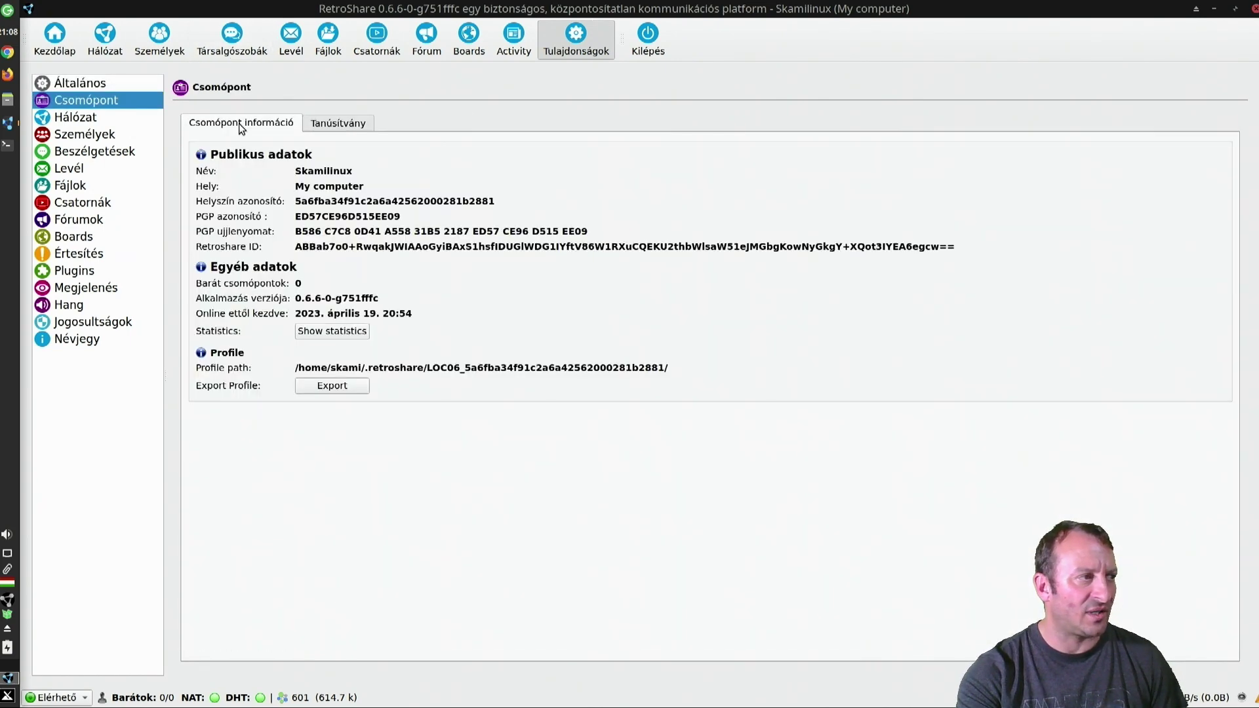
click(95, 135)
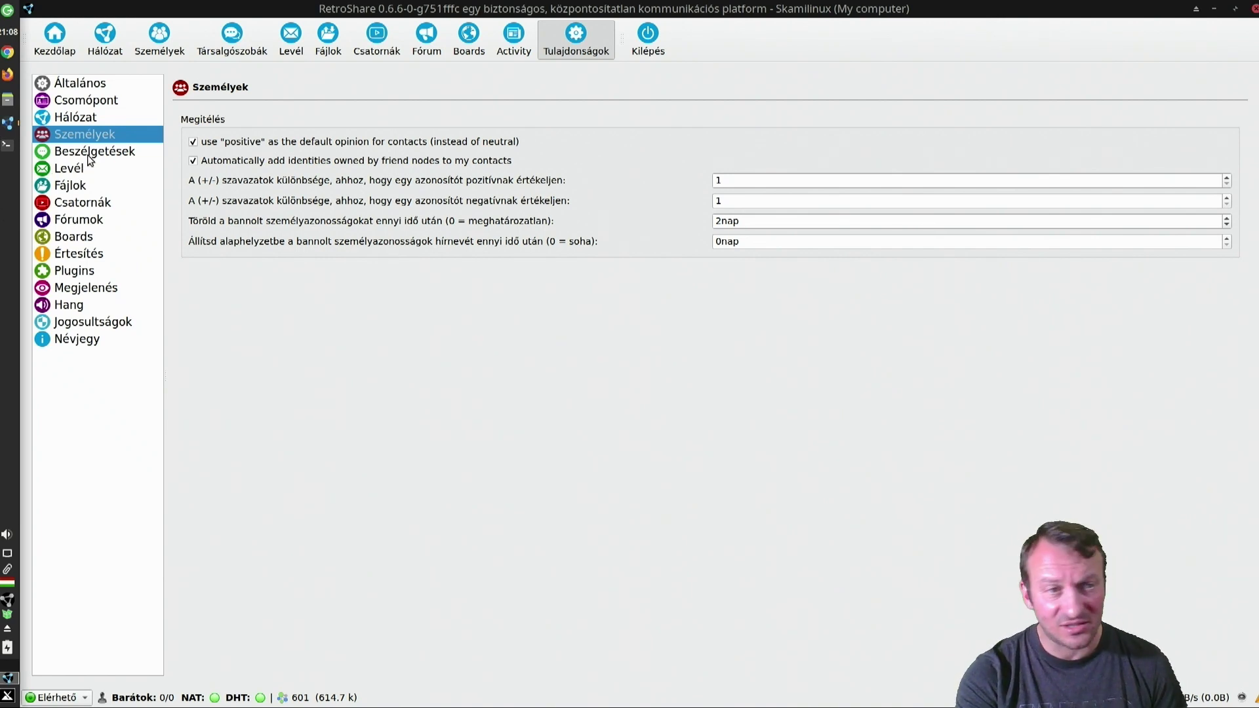
click(86, 157)
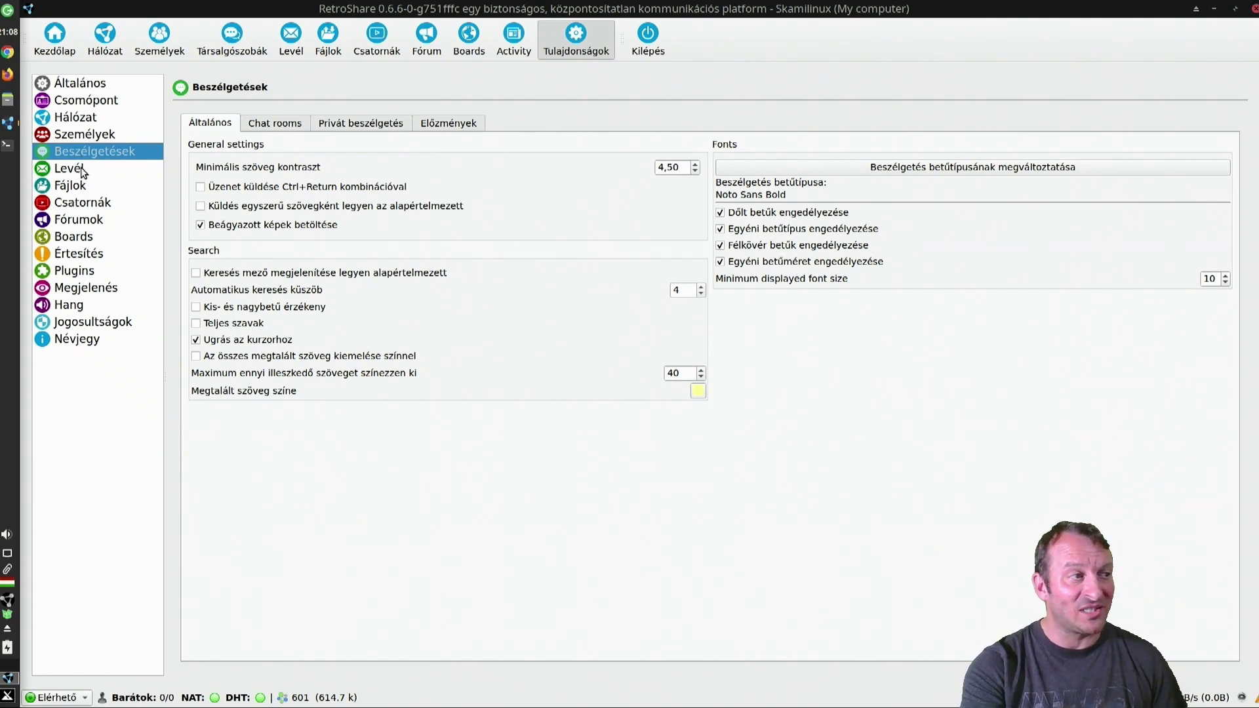
Preview the Bubble and RetroShare styles for chat rooms, and switch back to RetroShare compact with the Colored variant
click(269, 125)
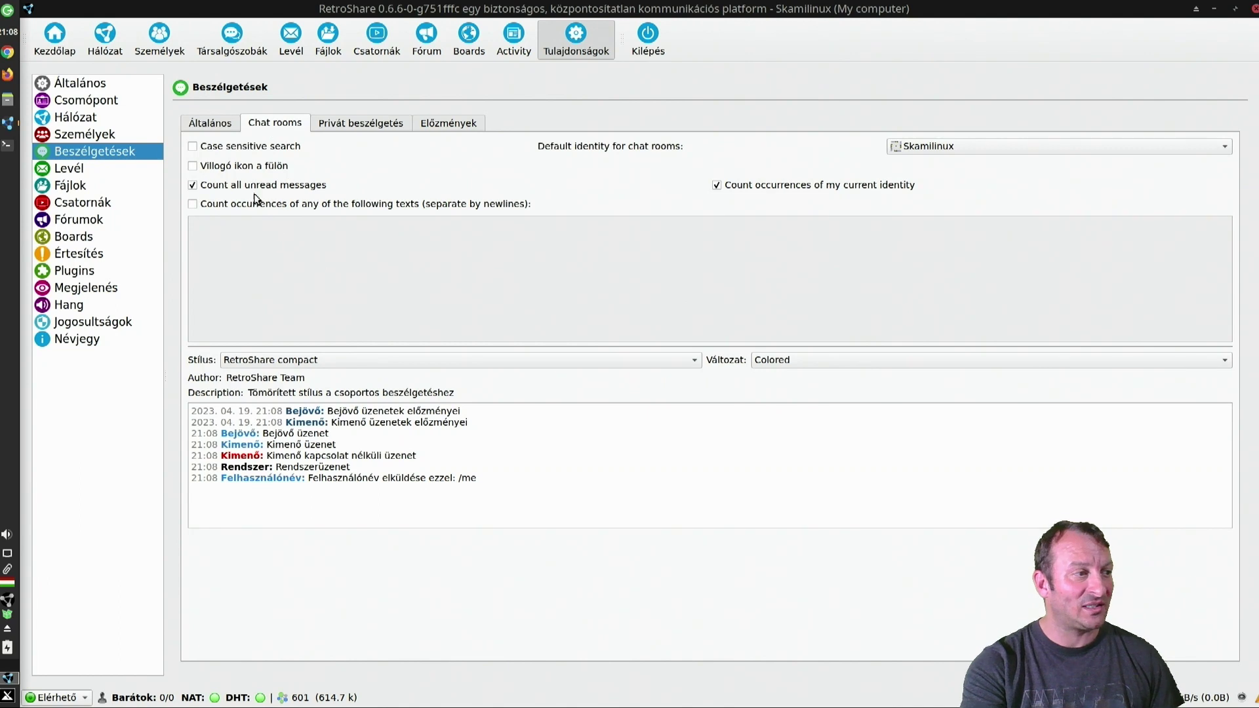
click(655, 360)
click(592, 379)
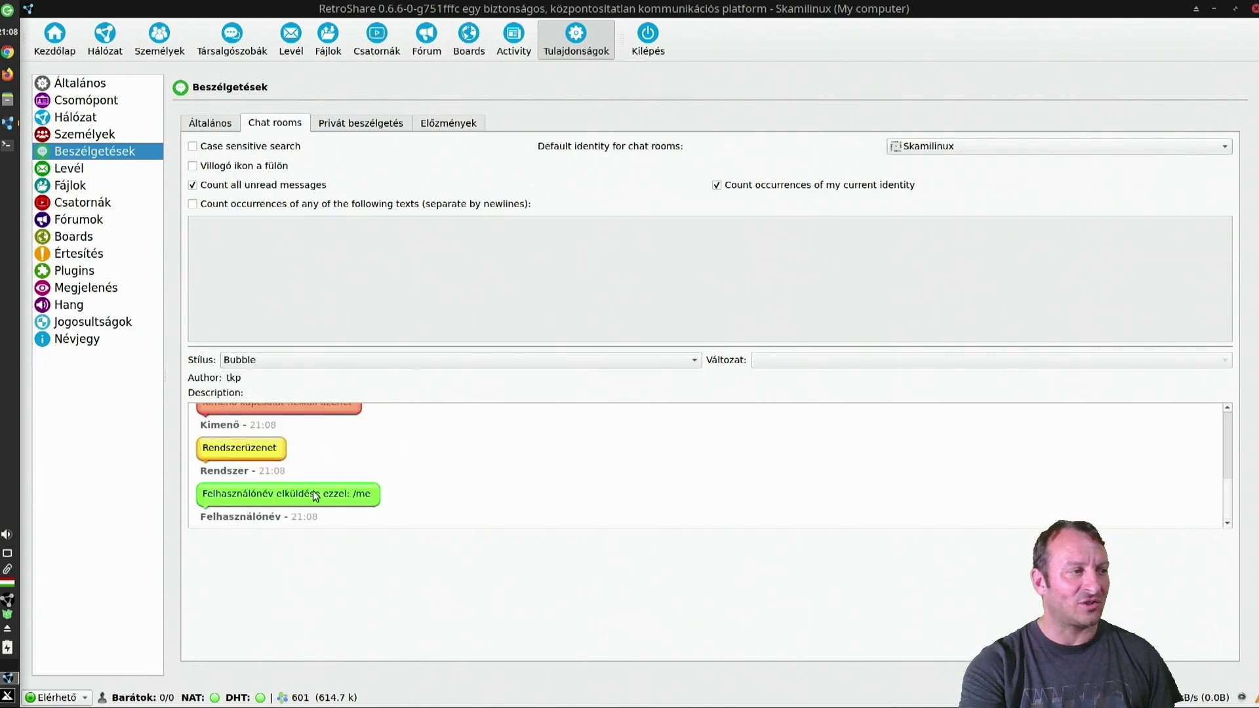
click(324, 363)
click(330, 327)
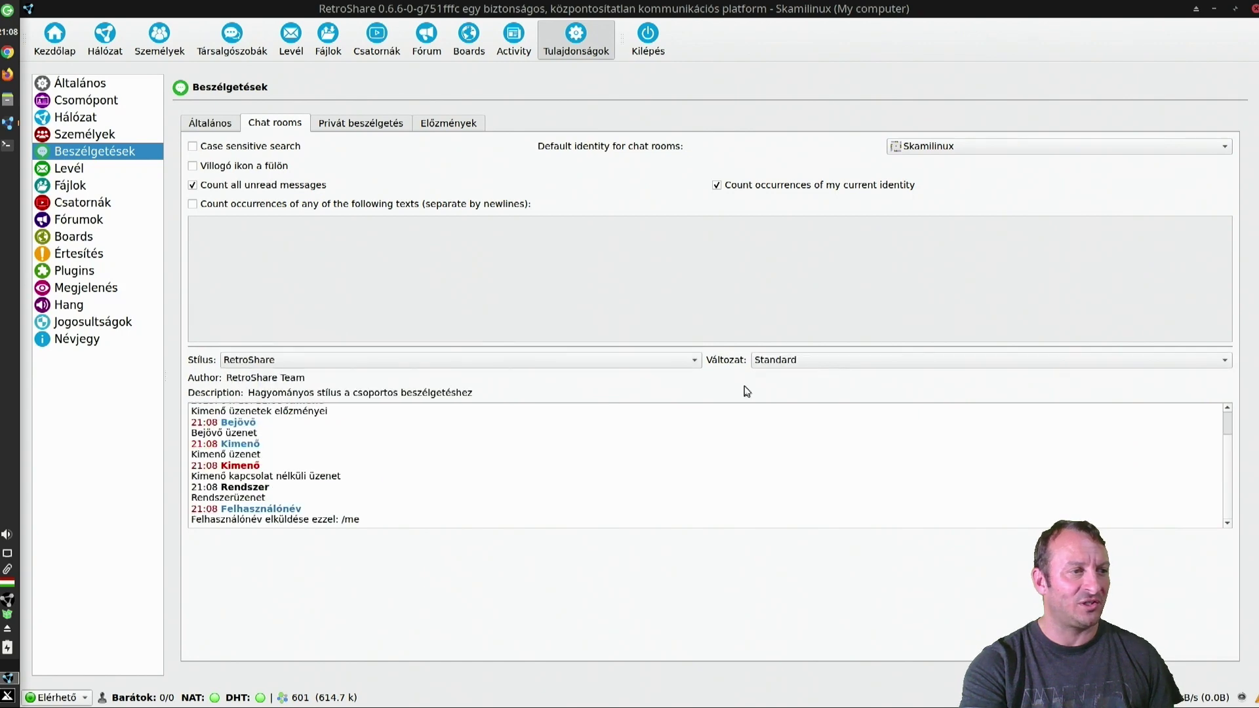
click(801, 366)
click(806, 365)
click(627, 362)
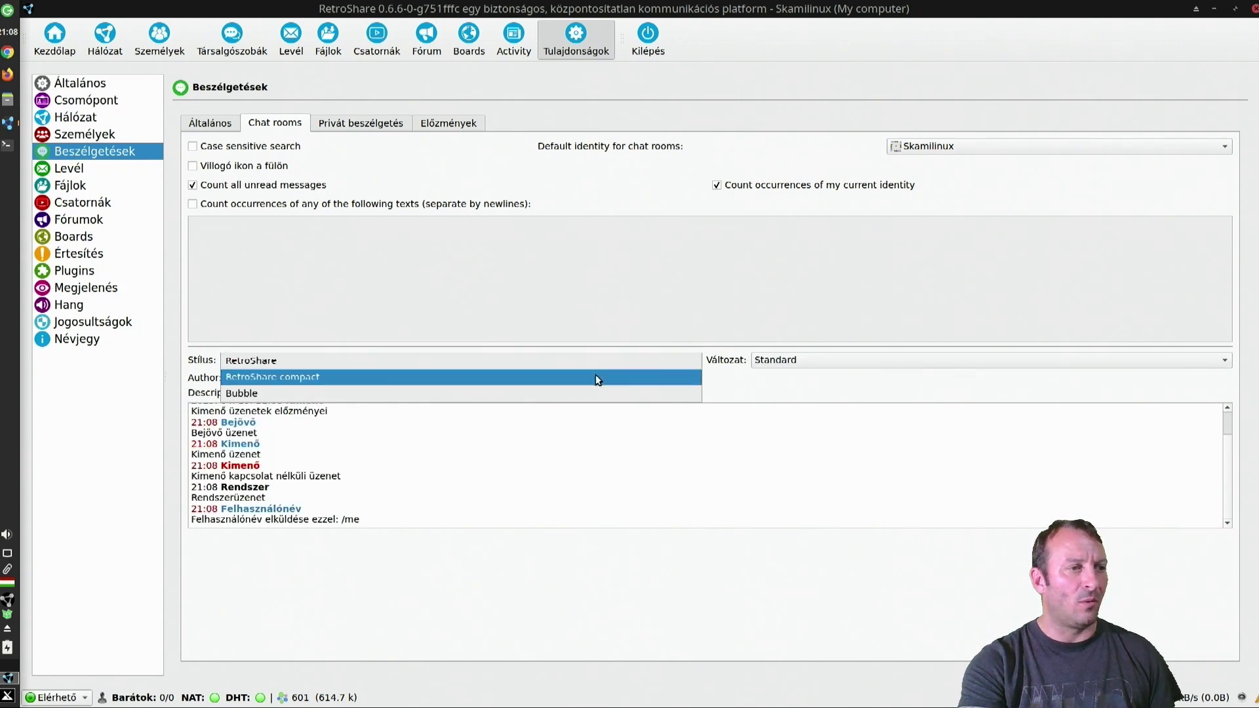
click(589, 379)
click(761, 363)
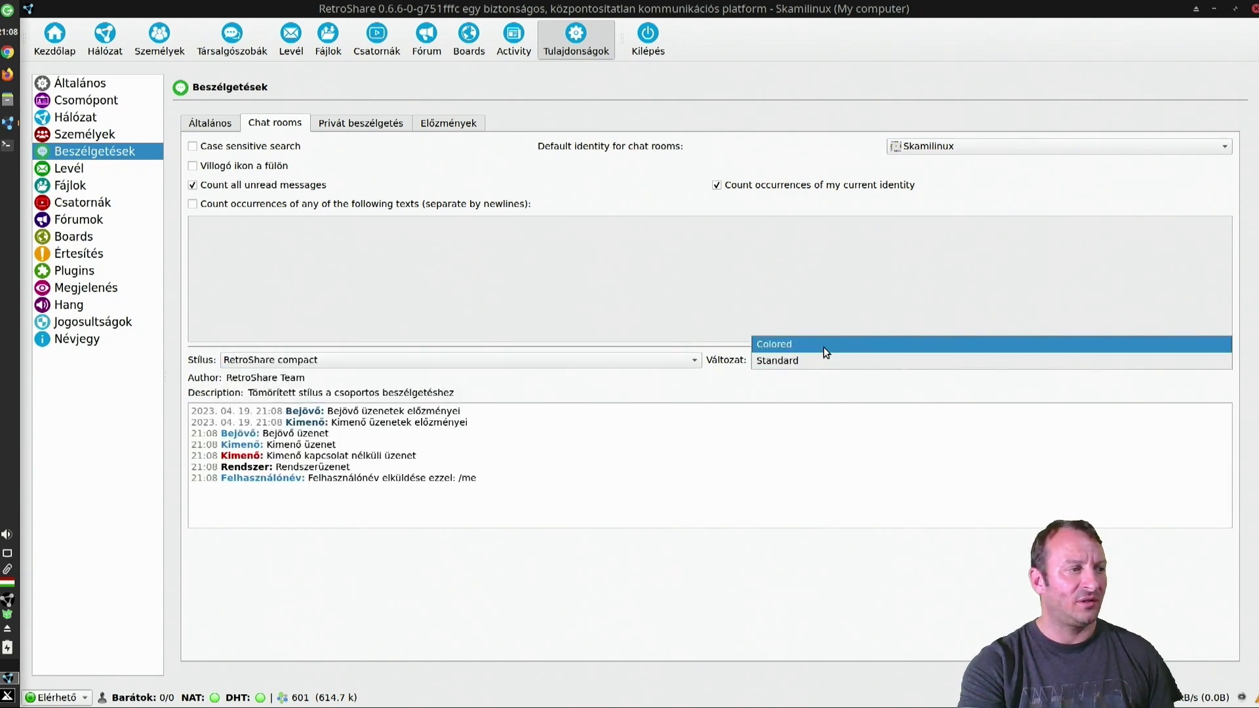
click(824, 343)
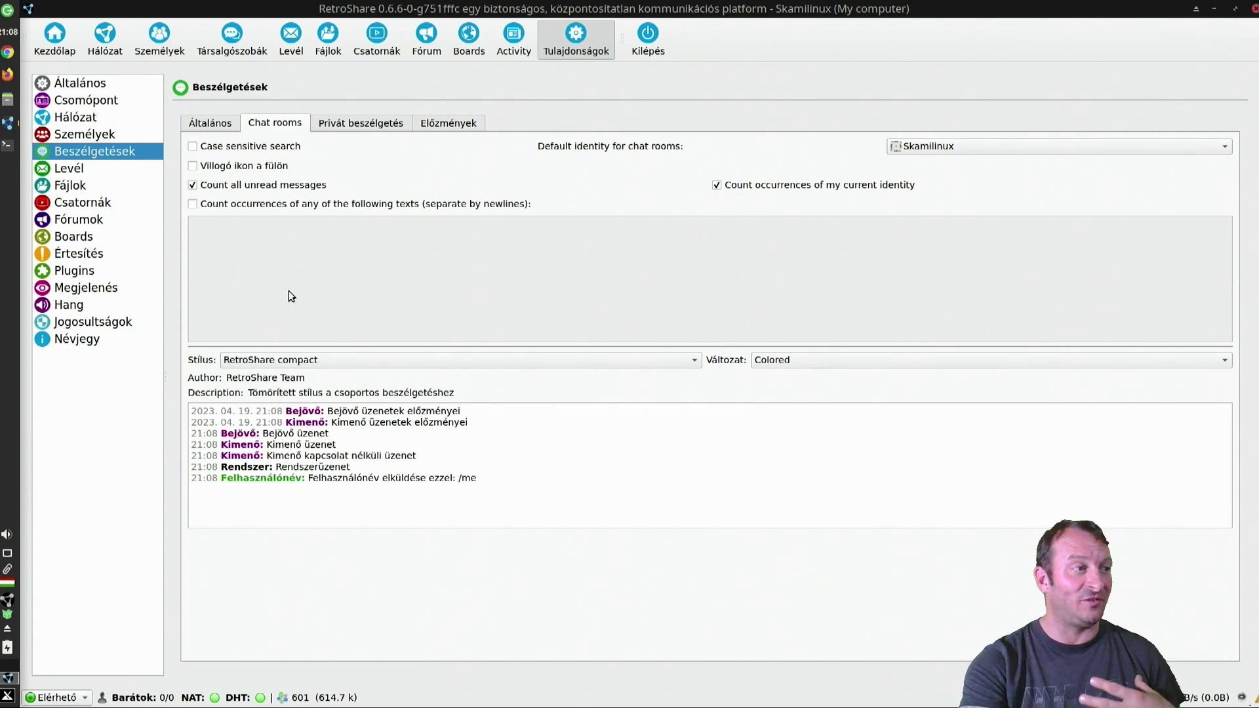
Review the chat settings for private conversations and message history, and the mail settings
click(370, 123)
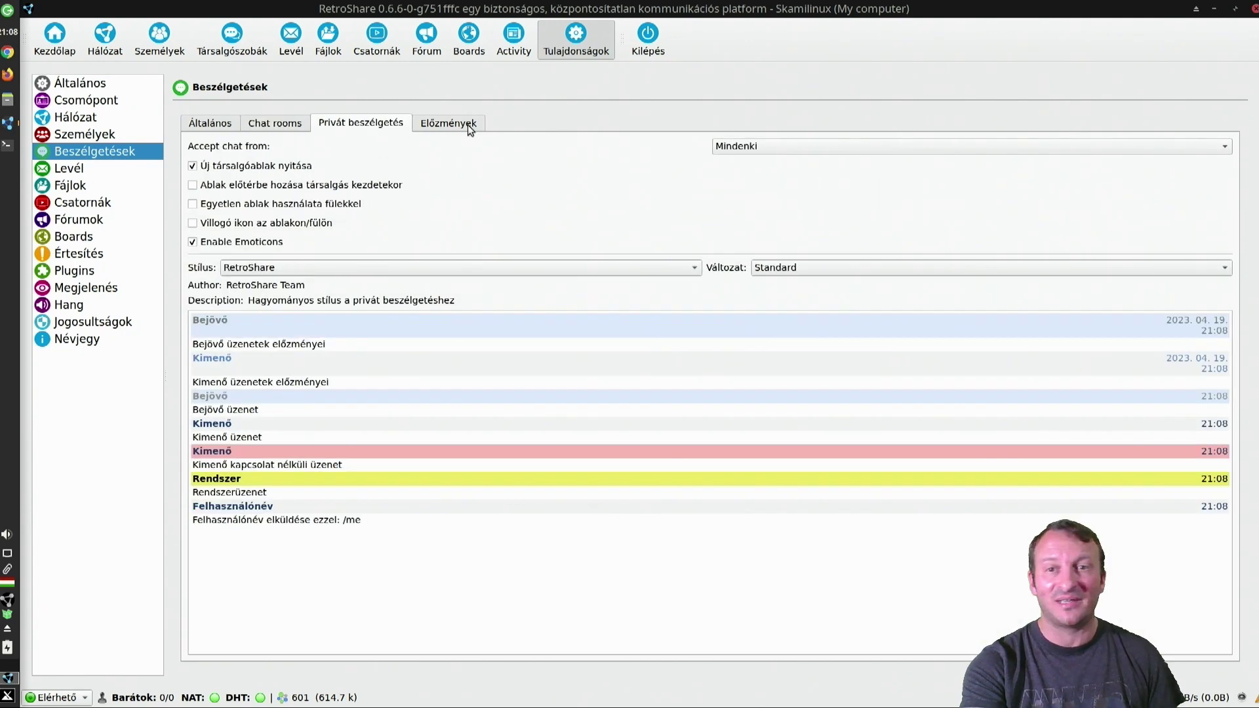
click(470, 129)
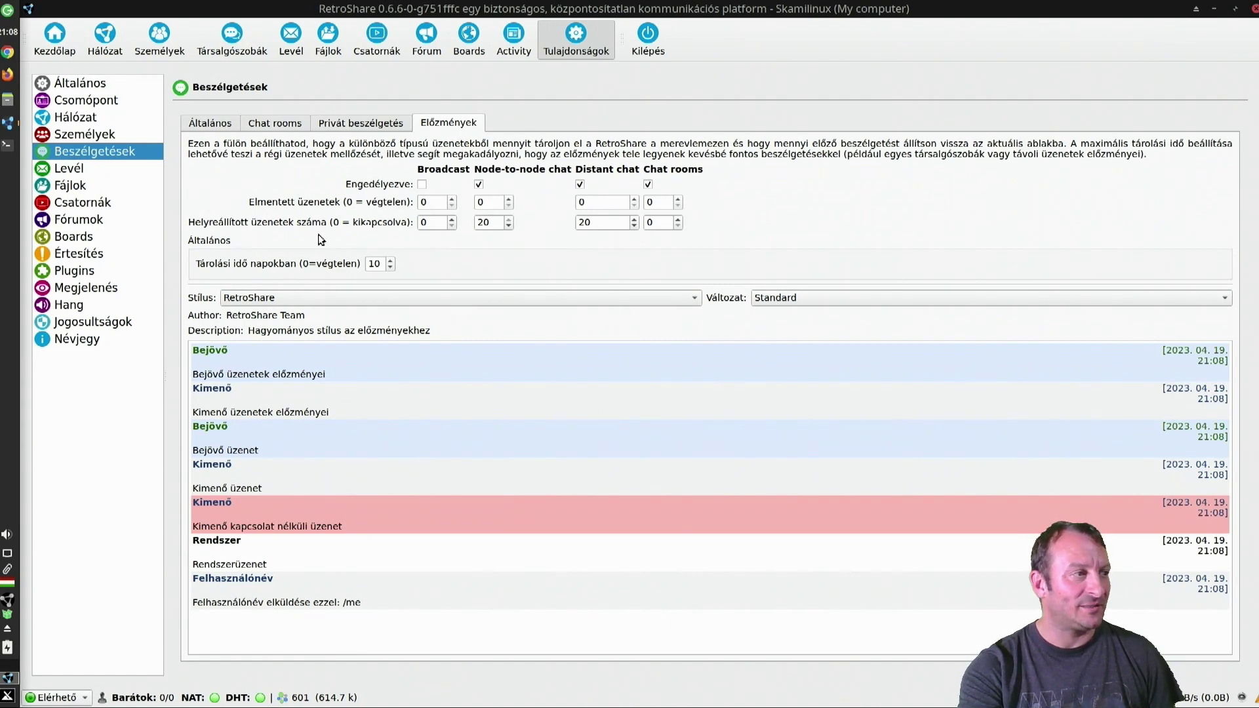
click(95, 170)
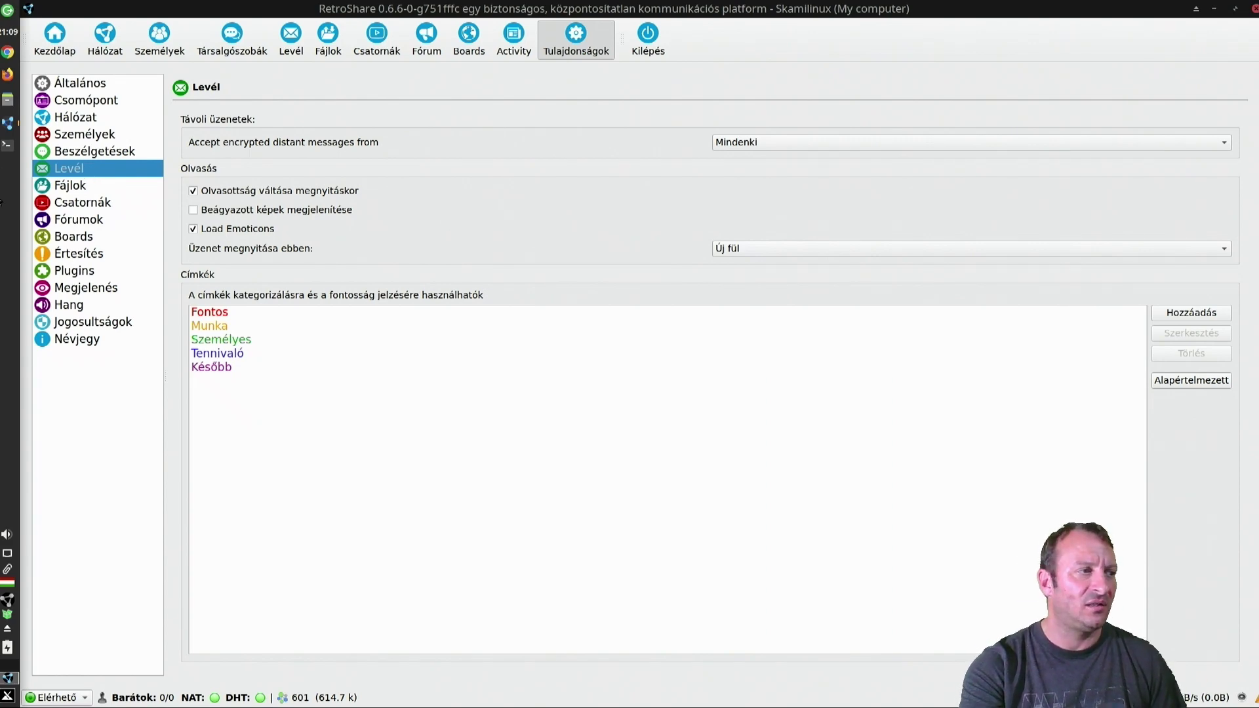
In the file settings, browse the incoming directory's Downloads folder and its parent folders without choosing a different one
click(64, 185)
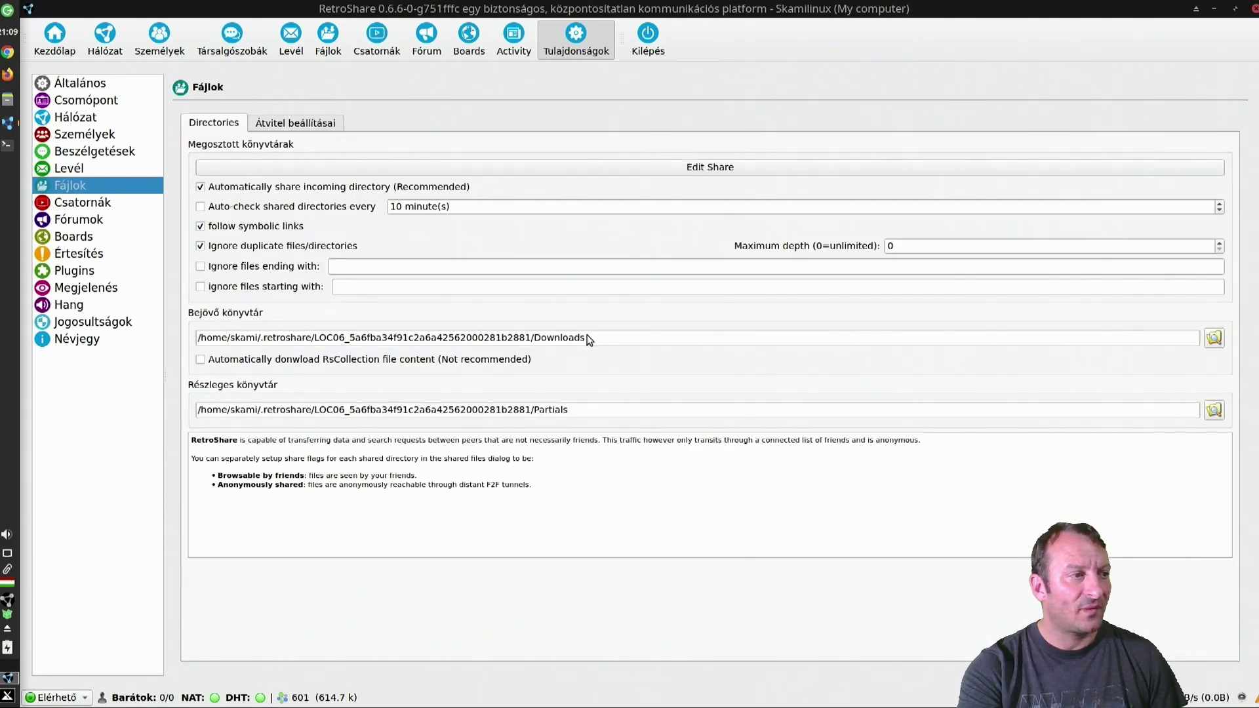
click(1214, 338)
double_click(537, 124)
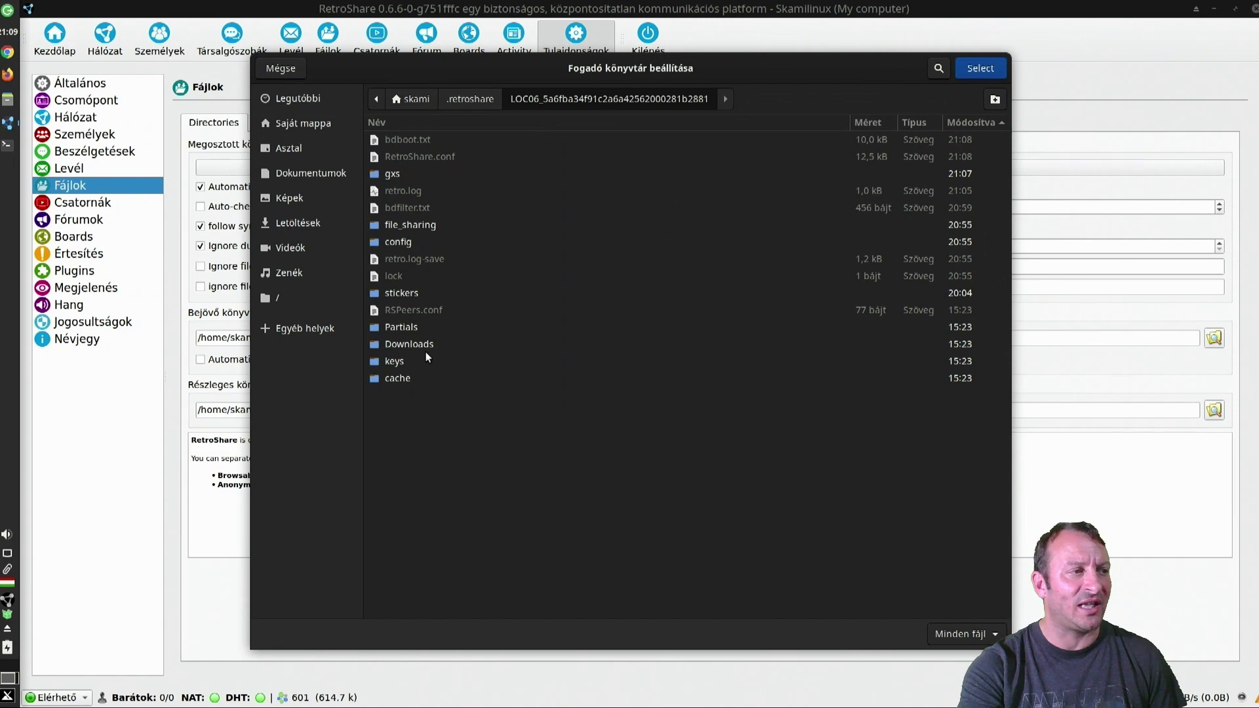
click(426, 344)
double_click(427, 344)
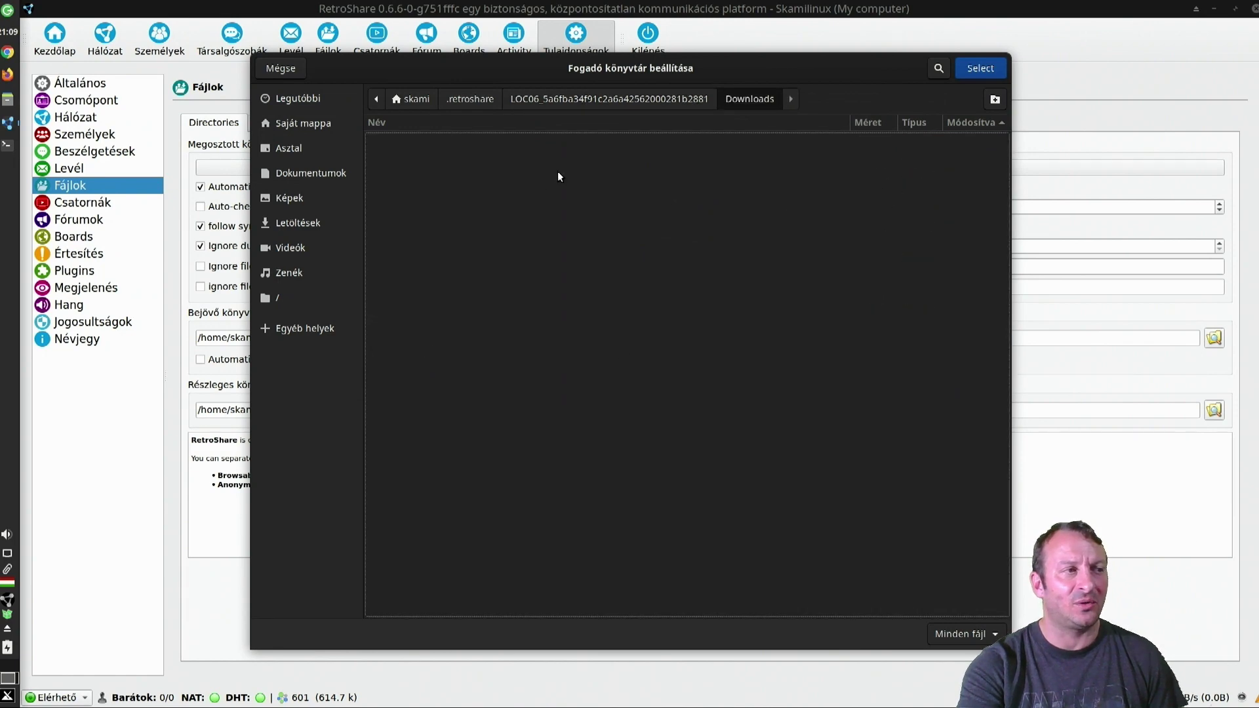
click(555, 99)
click(472, 99)
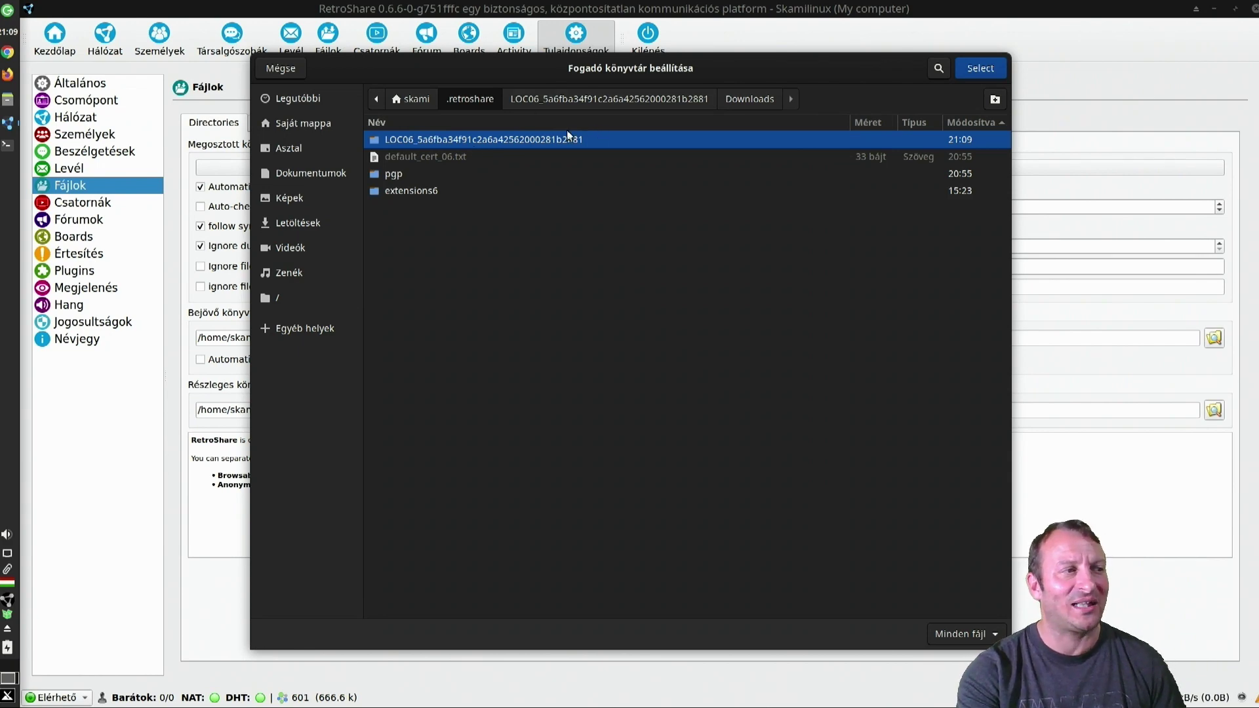
key(Escape)
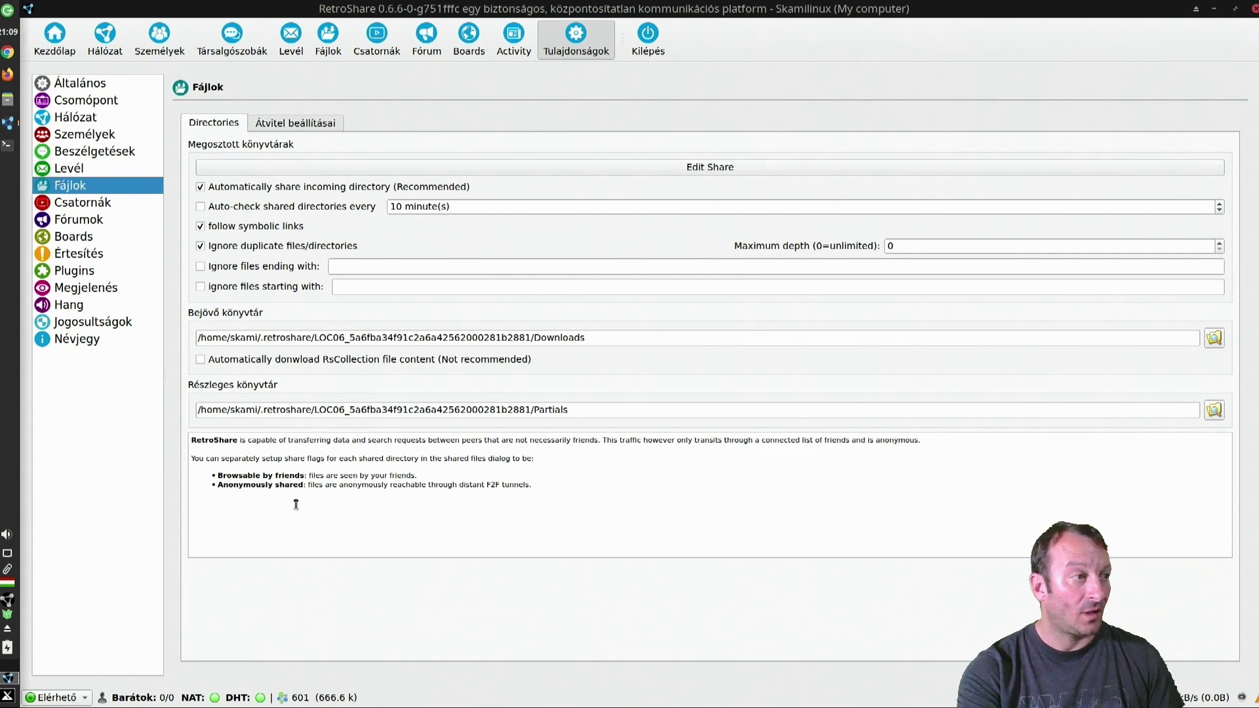
Review the file transfer options and the settings for channels, forums and boards
click(308, 123)
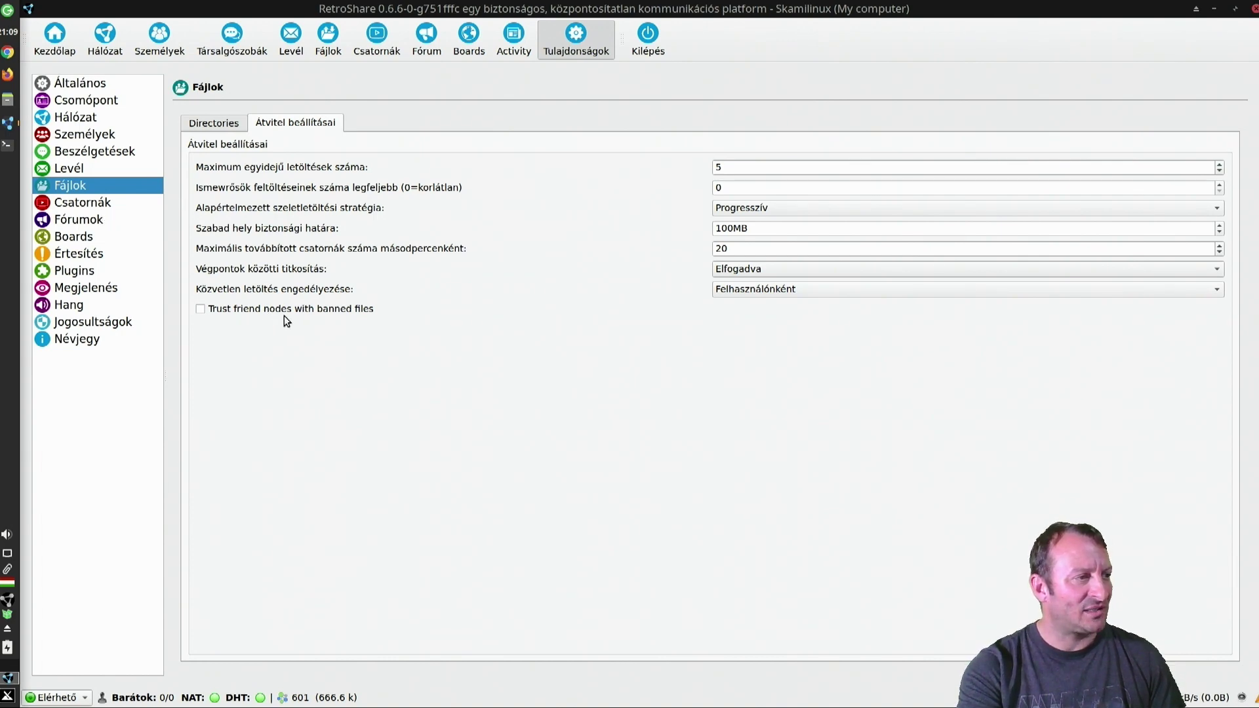
click(96, 203)
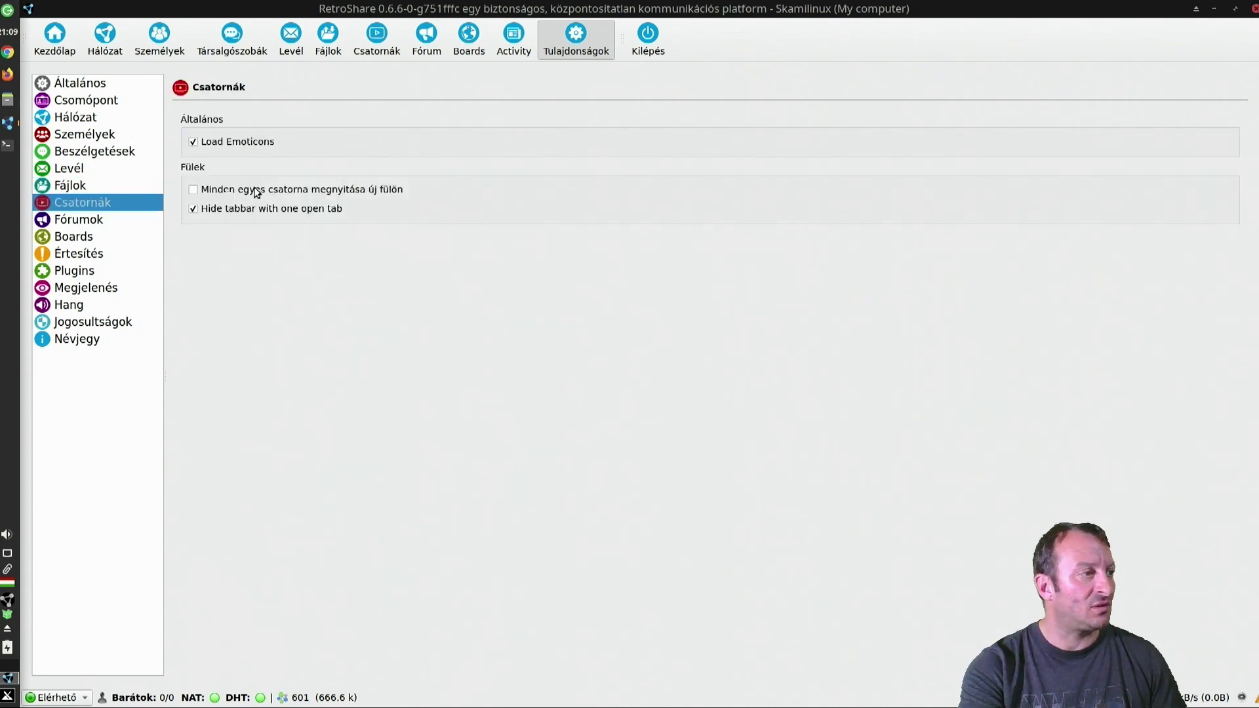
click(125, 223)
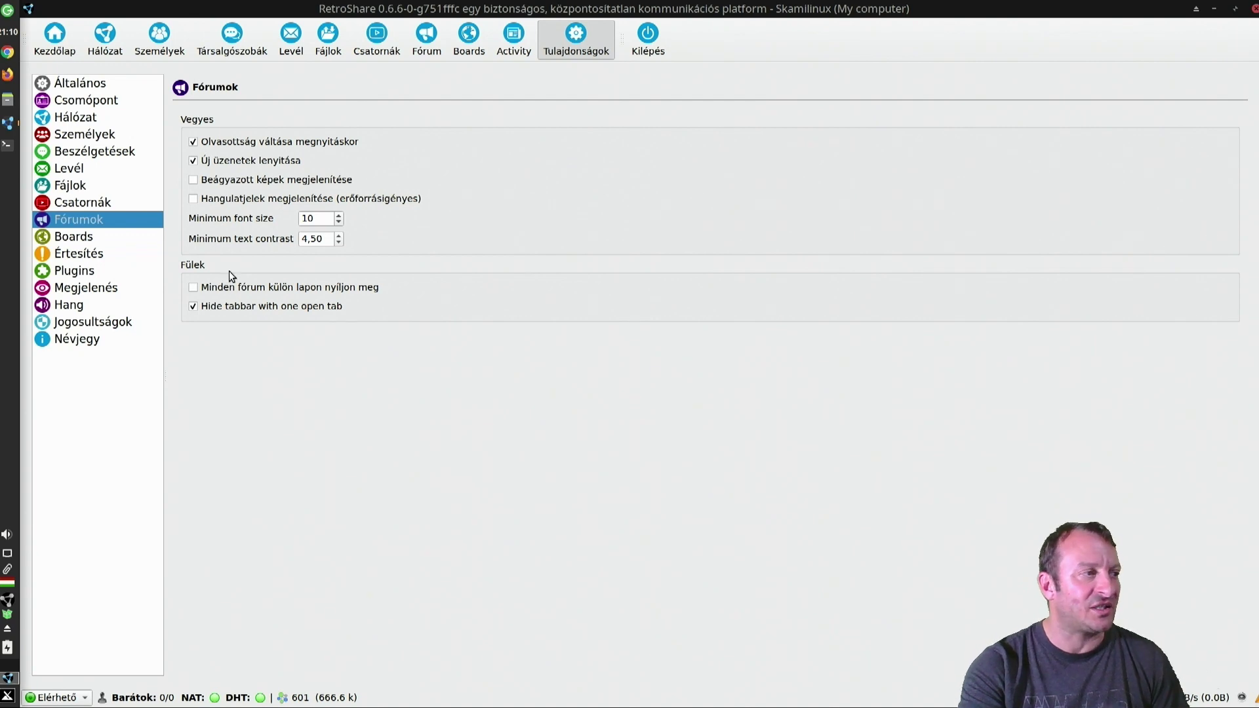
click(89, 237)
click(112, 221)
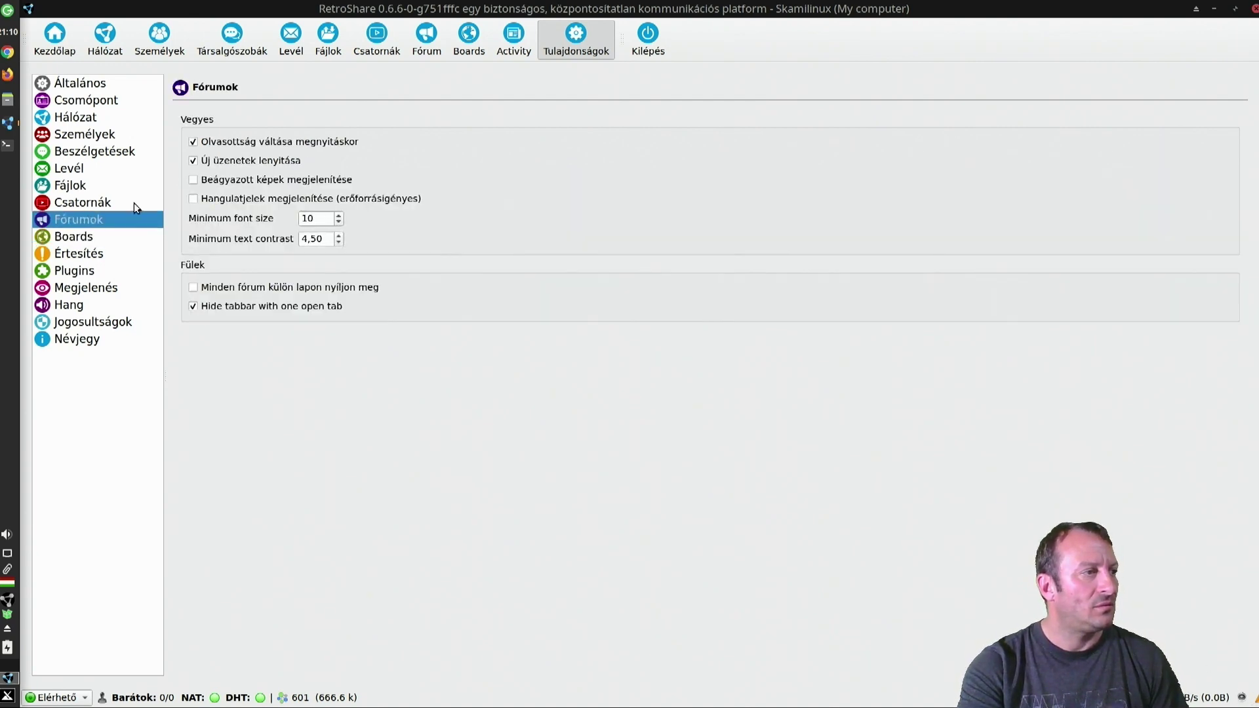
click(102, 238)
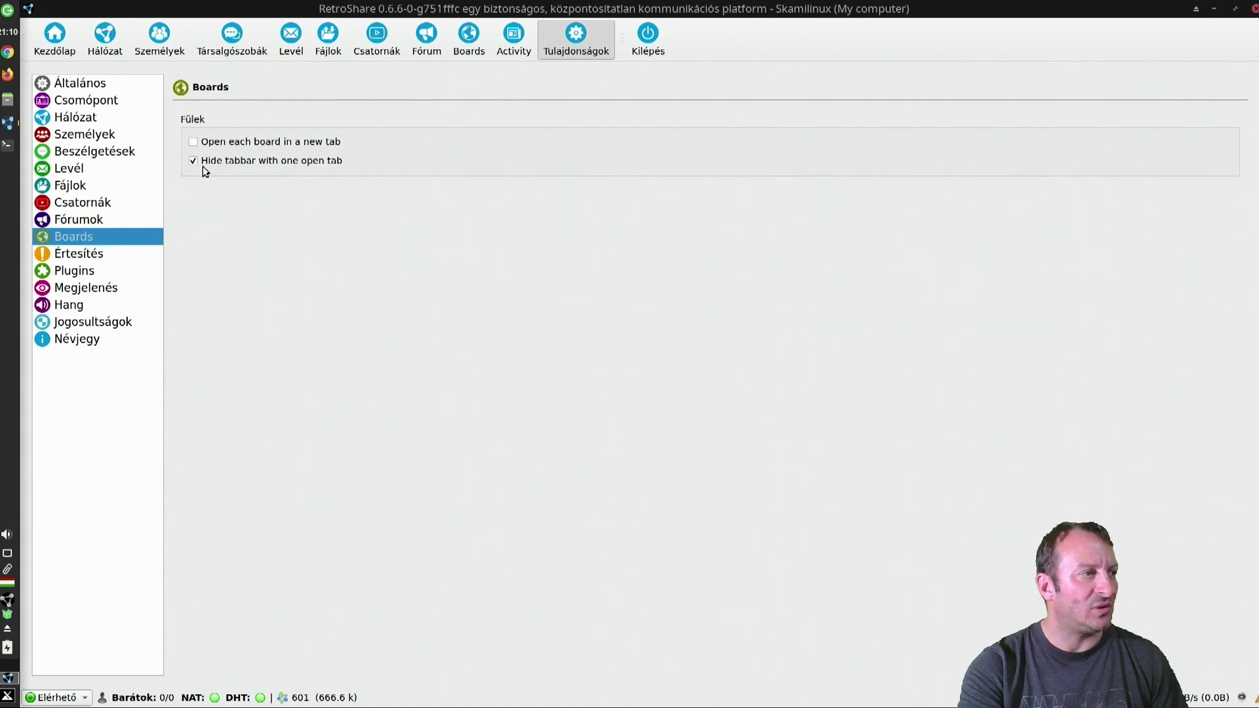
Review the settings for notifications, plugins, appearance, sound and service permissions, along with the program's version information
click(95, 255)
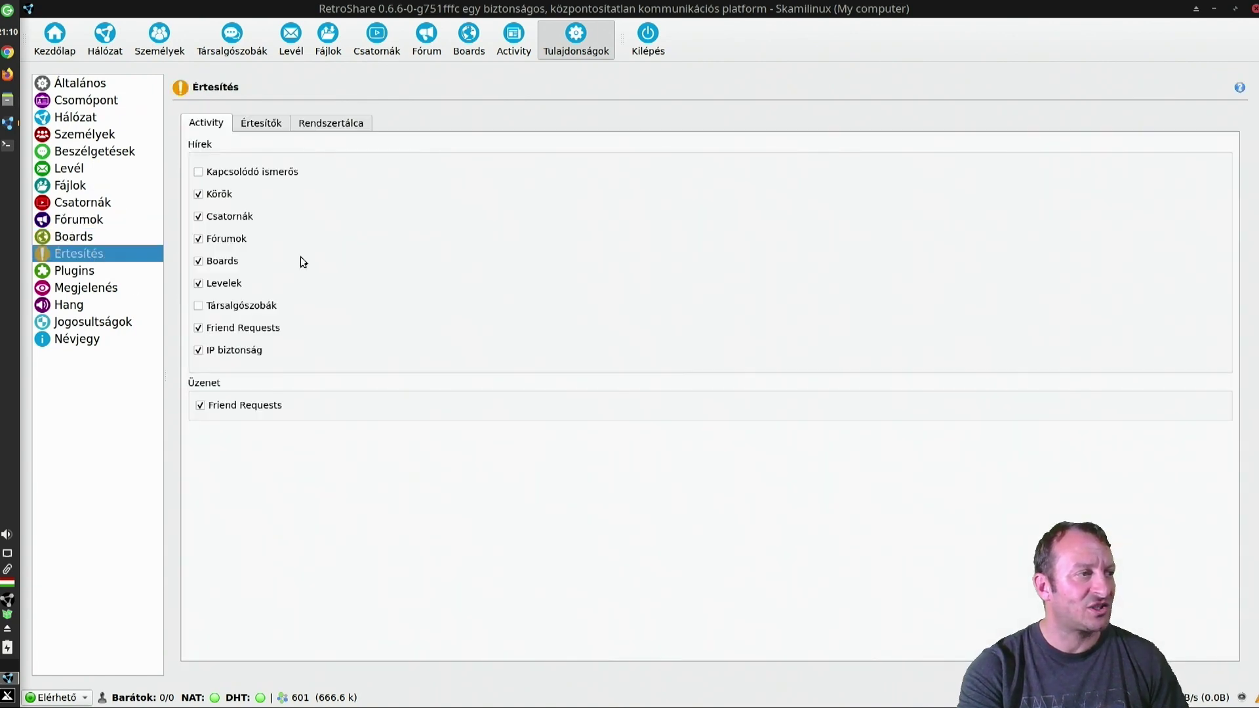
click(263, 125)
click(330, 125)
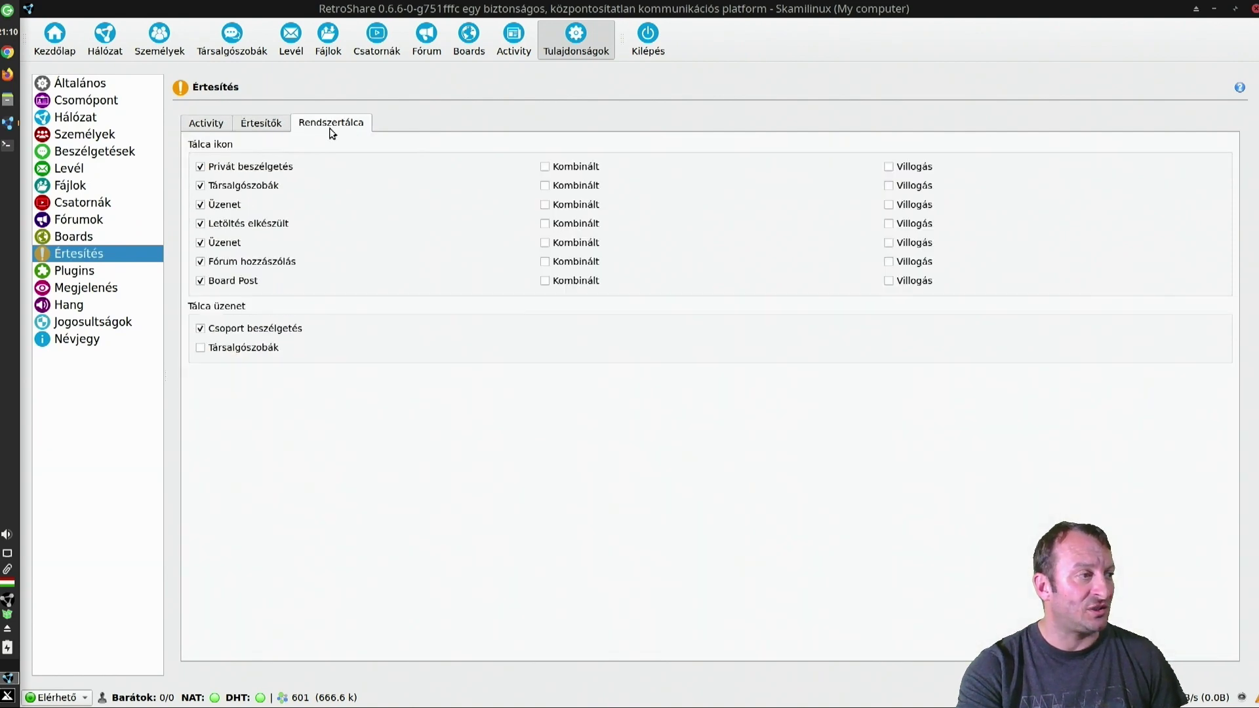
click(81, 271)
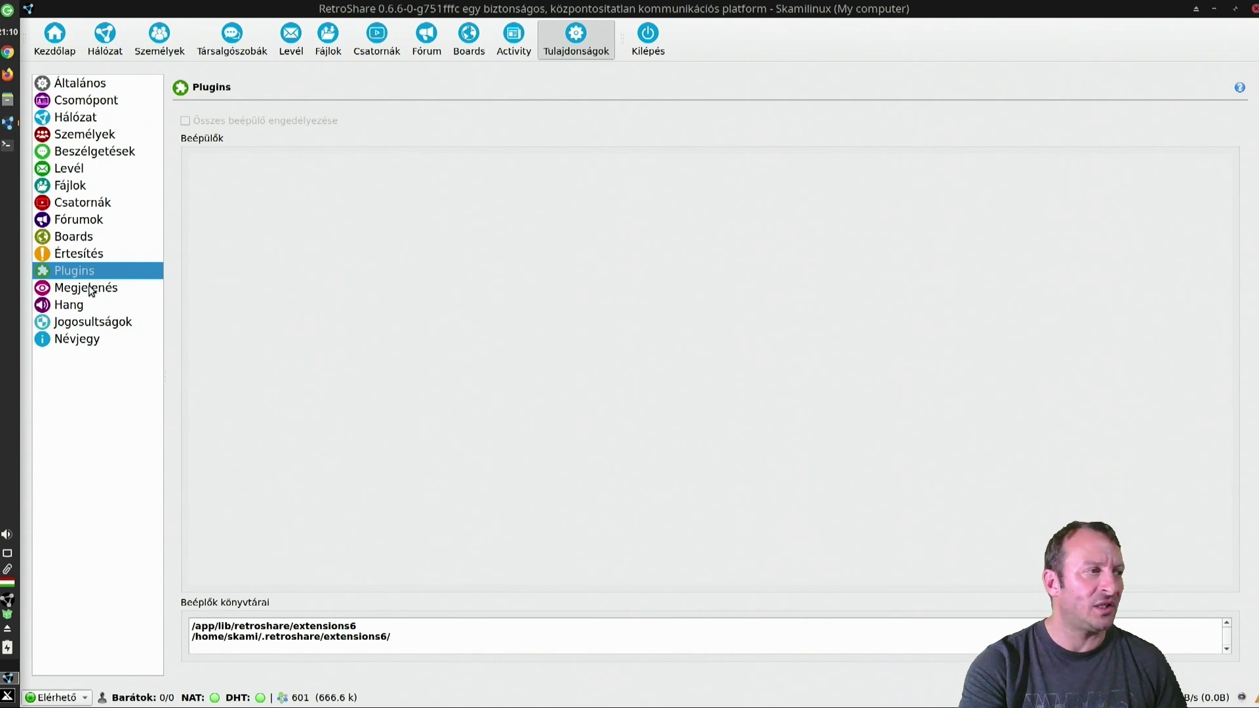
click(95, 290)
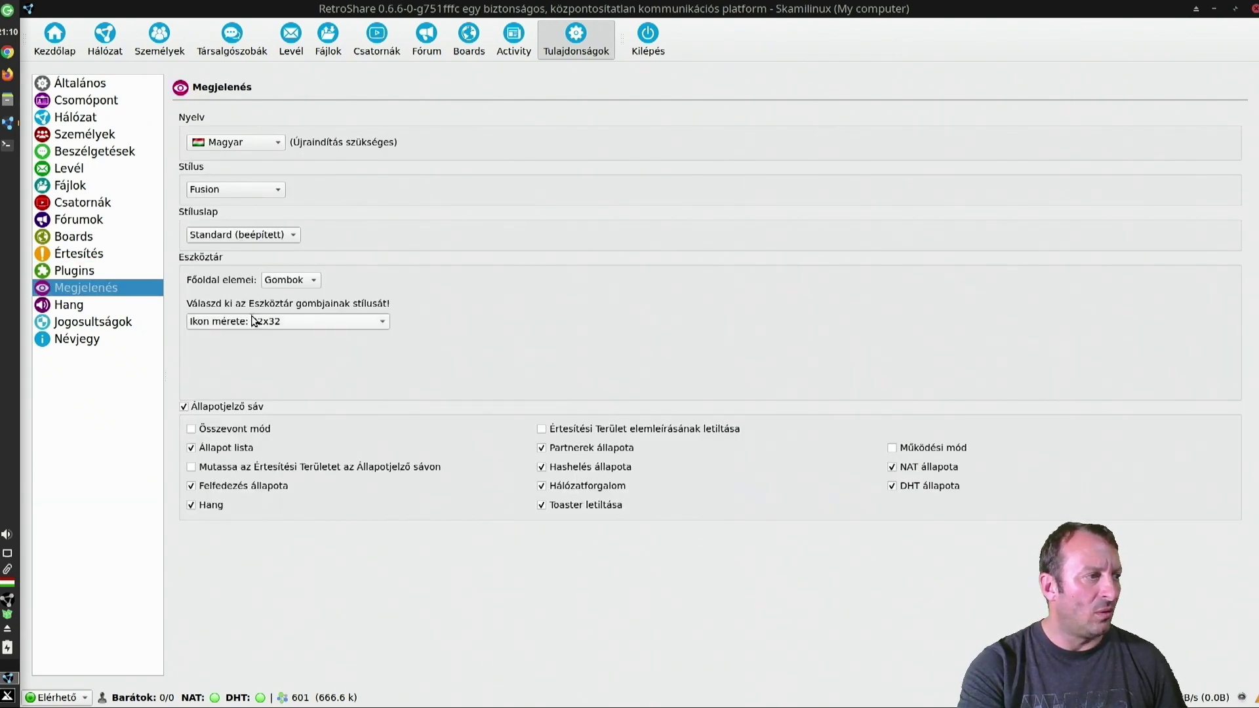
click(92, 306)
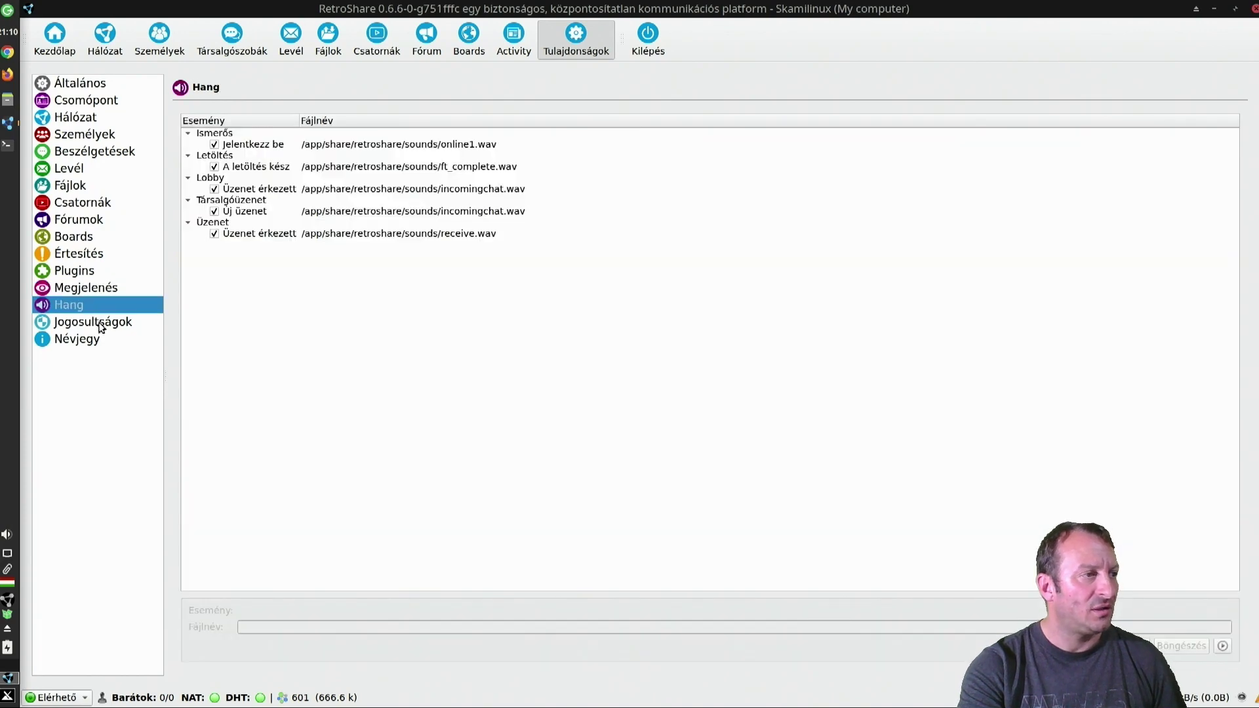
click(100, 326)
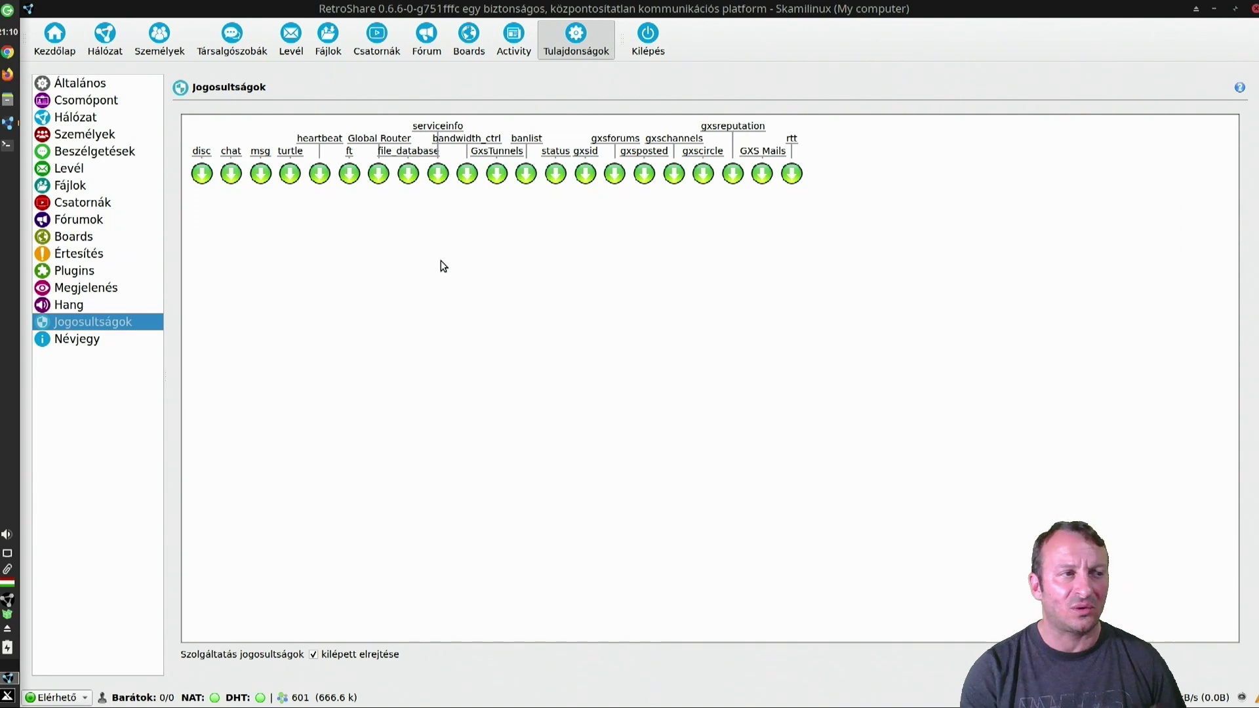
click(99, 345)
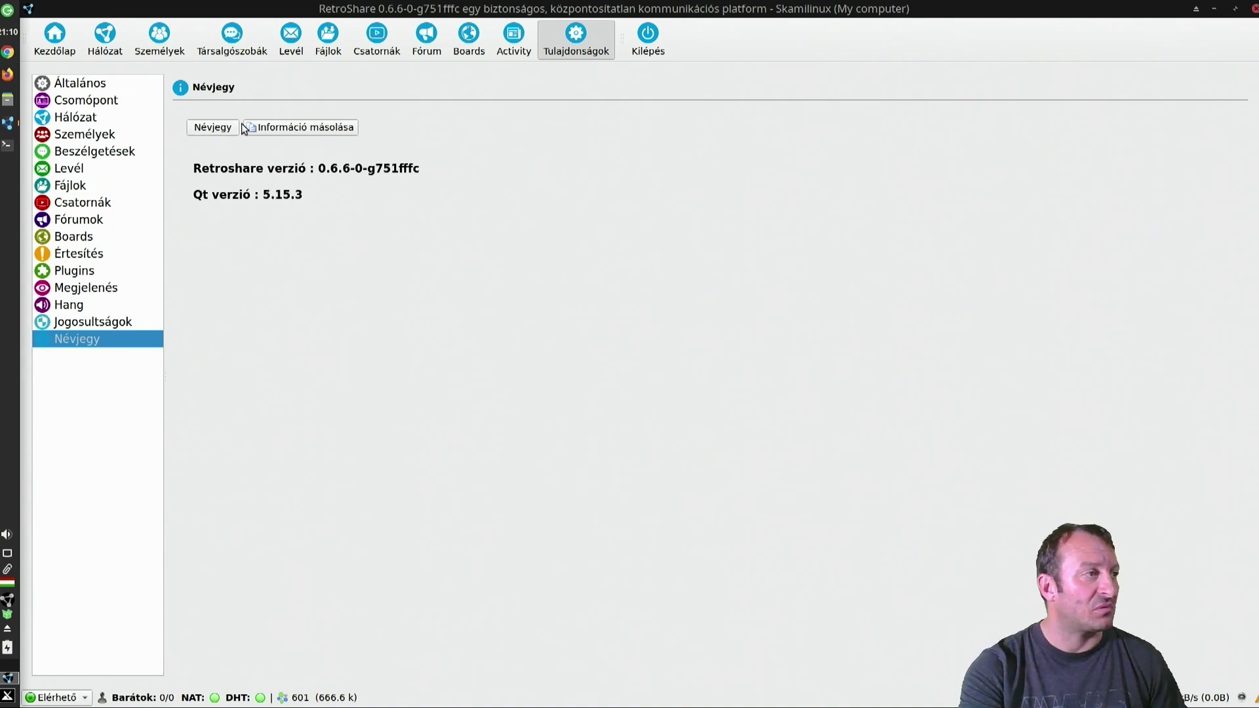
Return to the home page and exit the program, confirming the exit
click(55, 38)
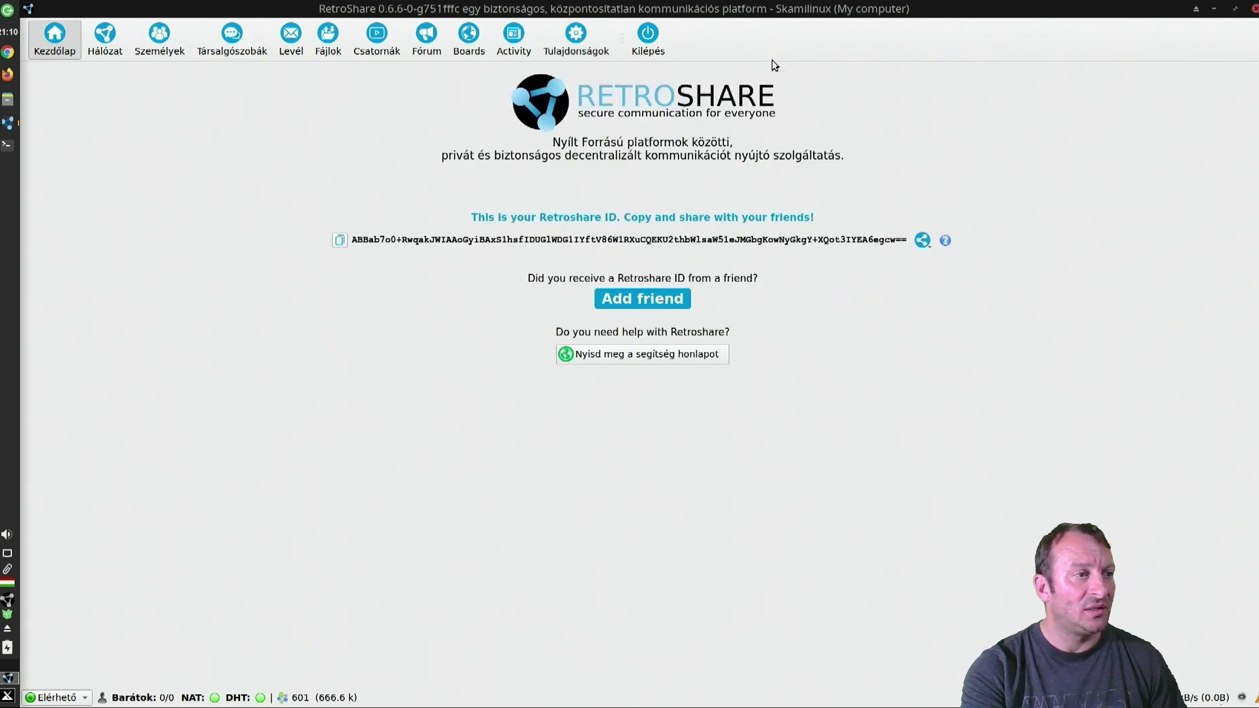
click(648, 41)
click(734, 355)
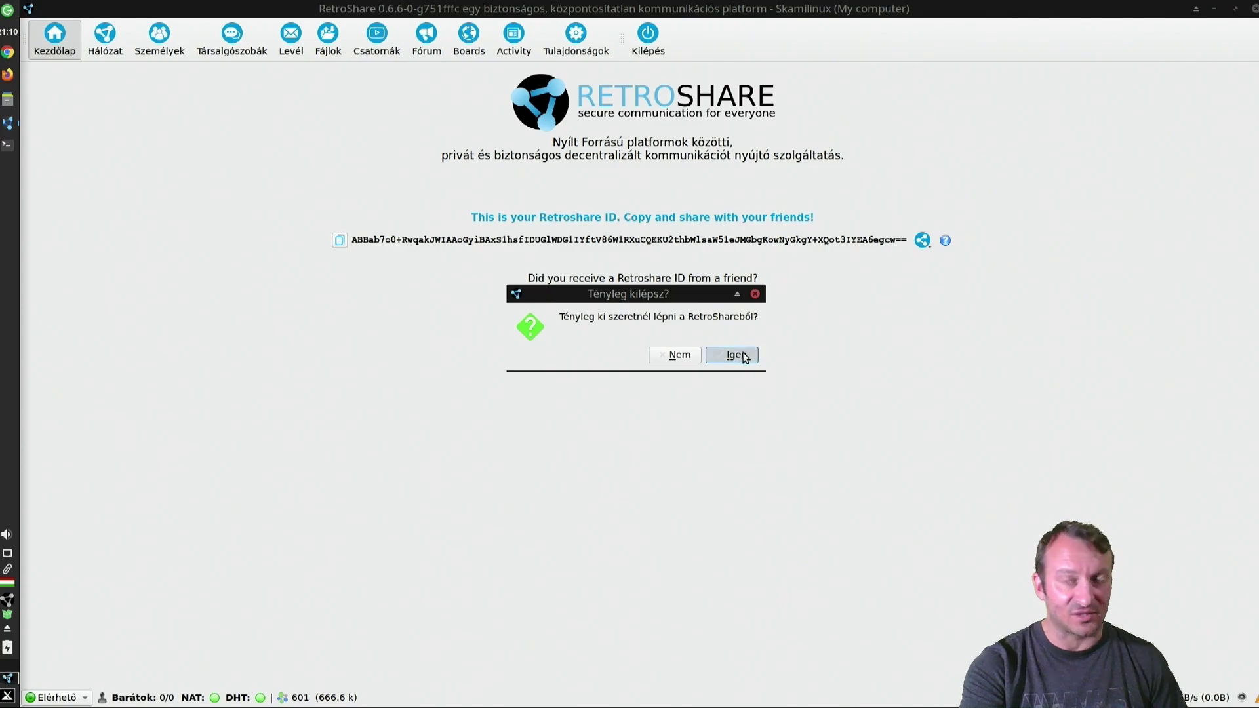